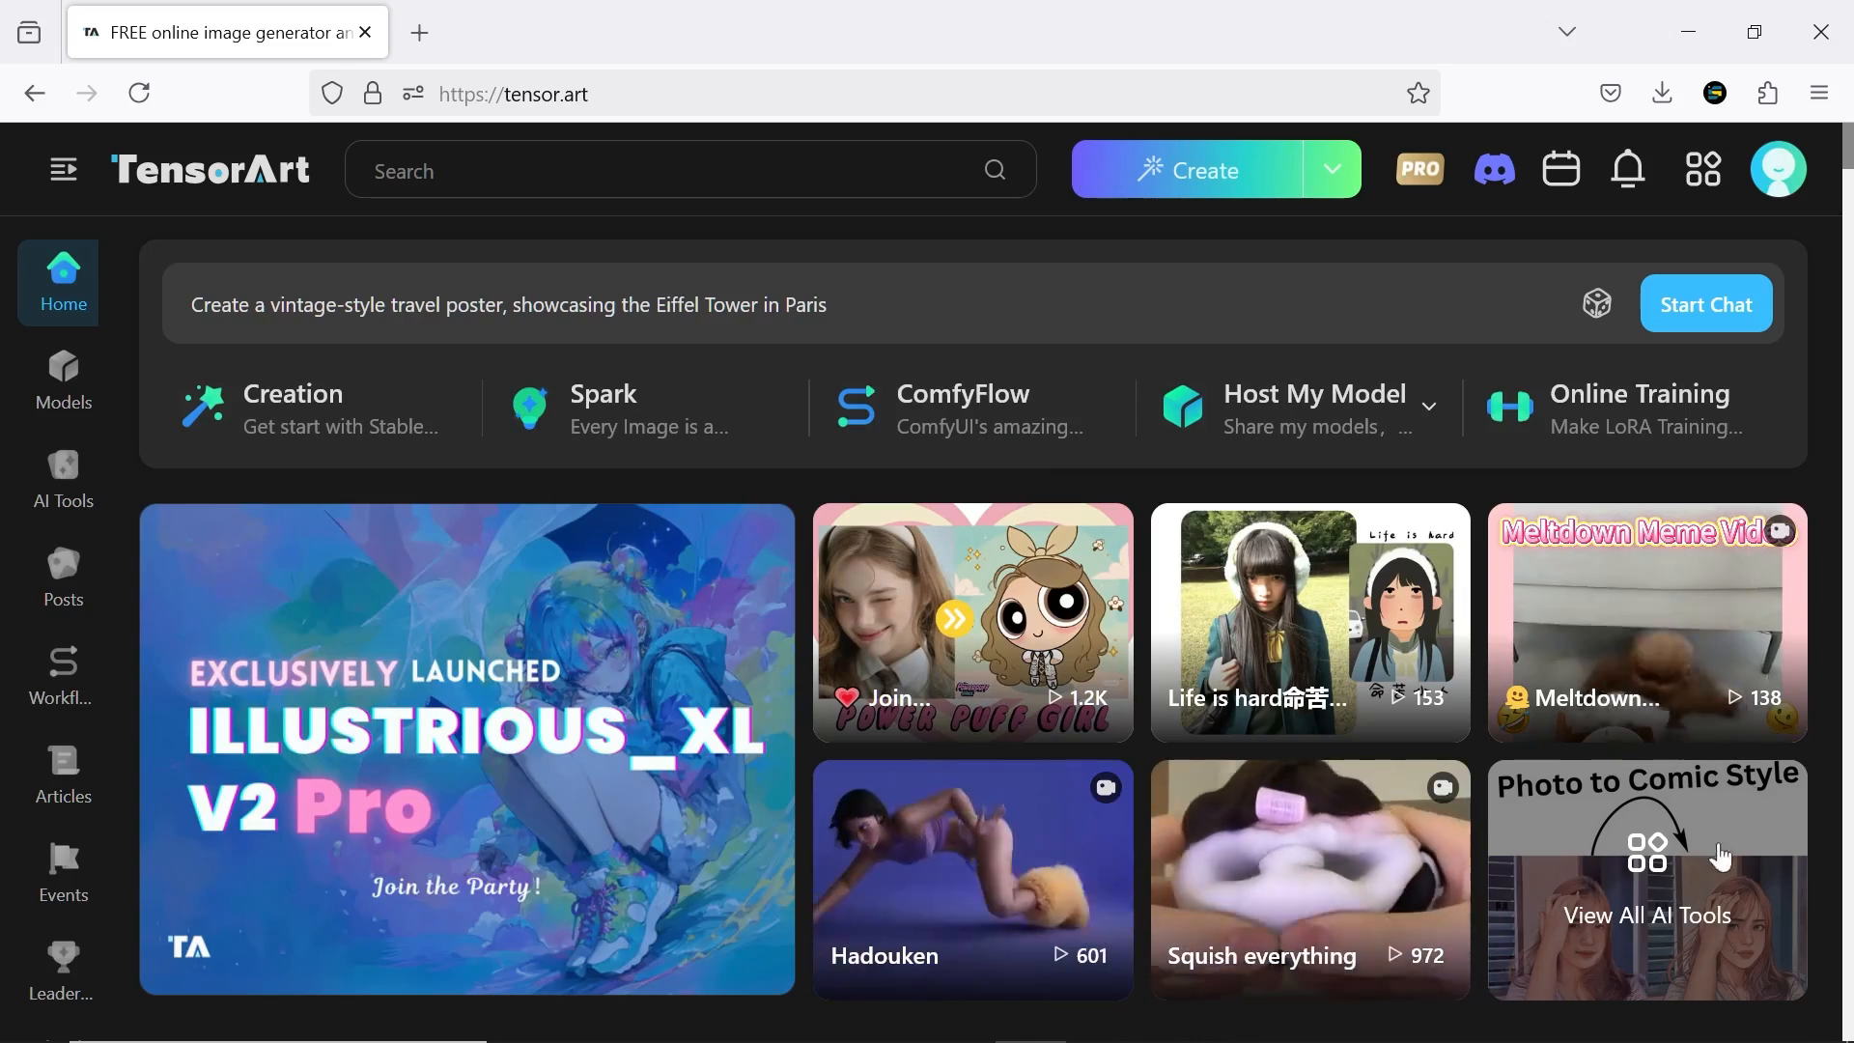
# Browse the home page's articles and image feed, and look through the expanded navigation list and its channels
pyautogui.middleClick(1825, 230)
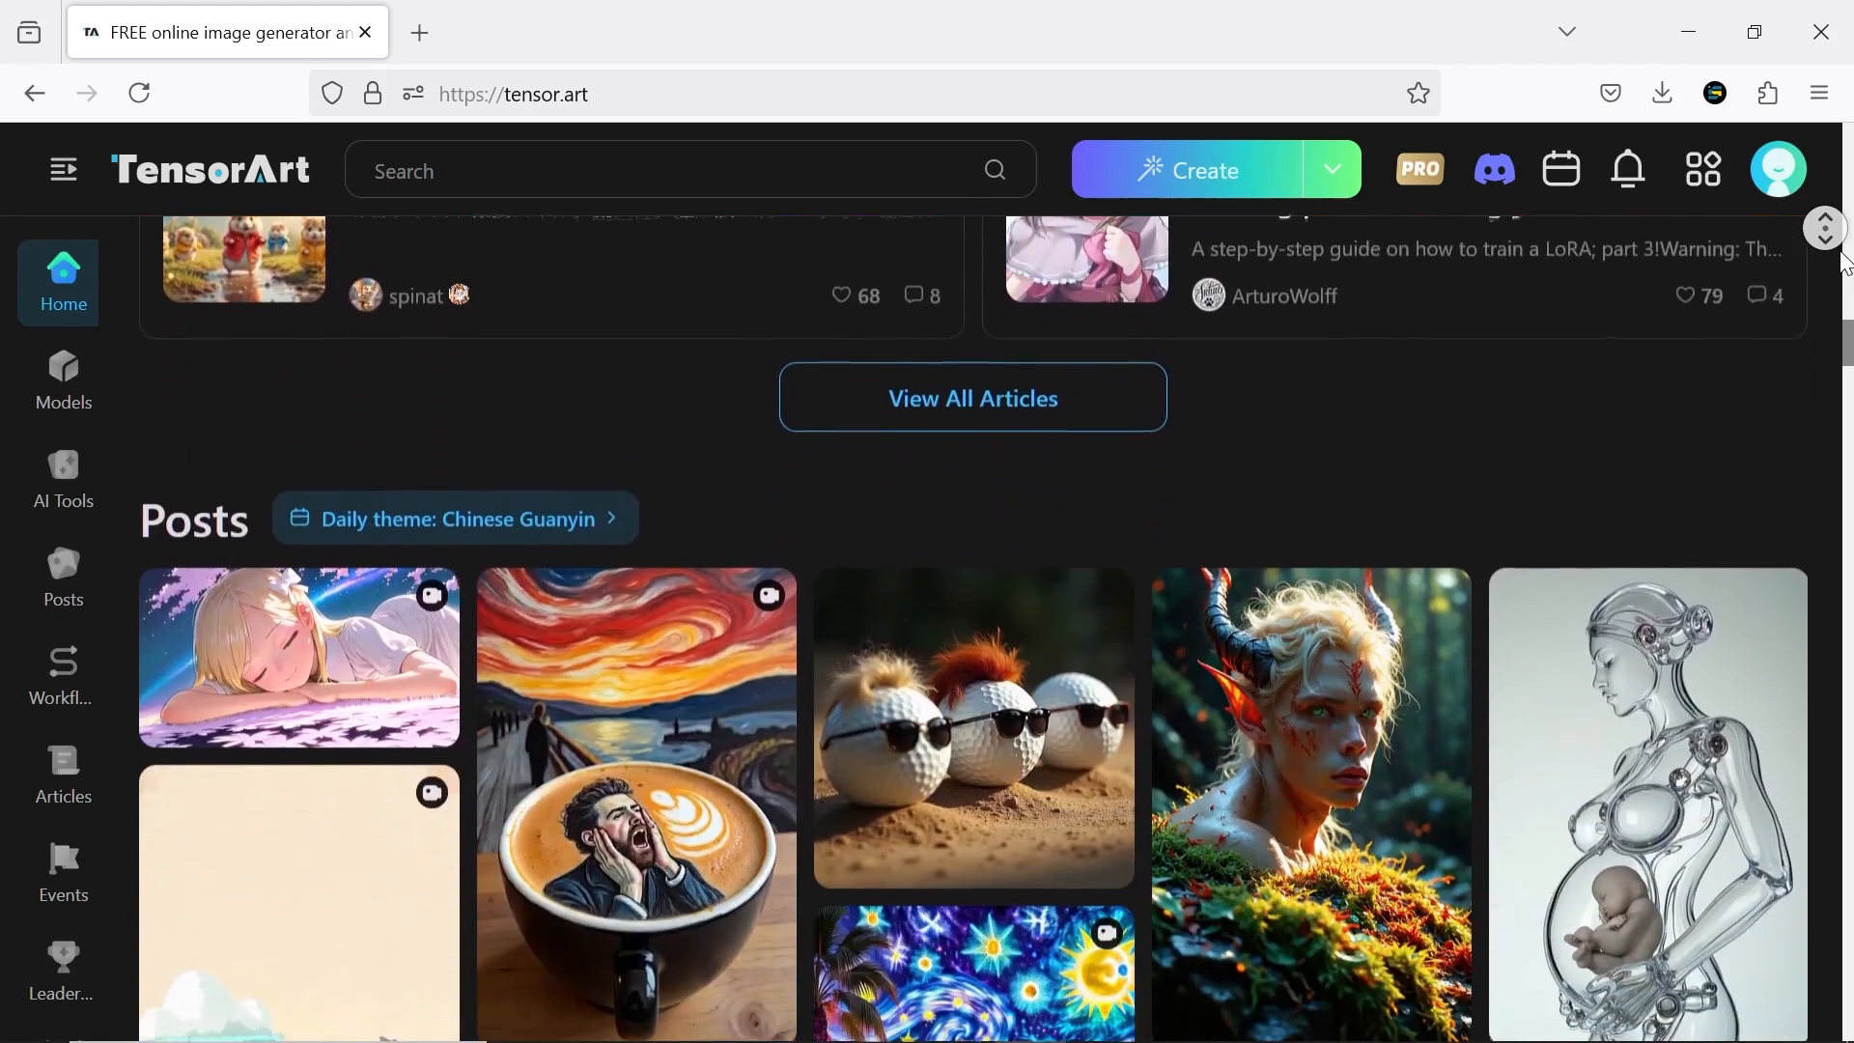
pyautogui.middleClick(1824, 307)
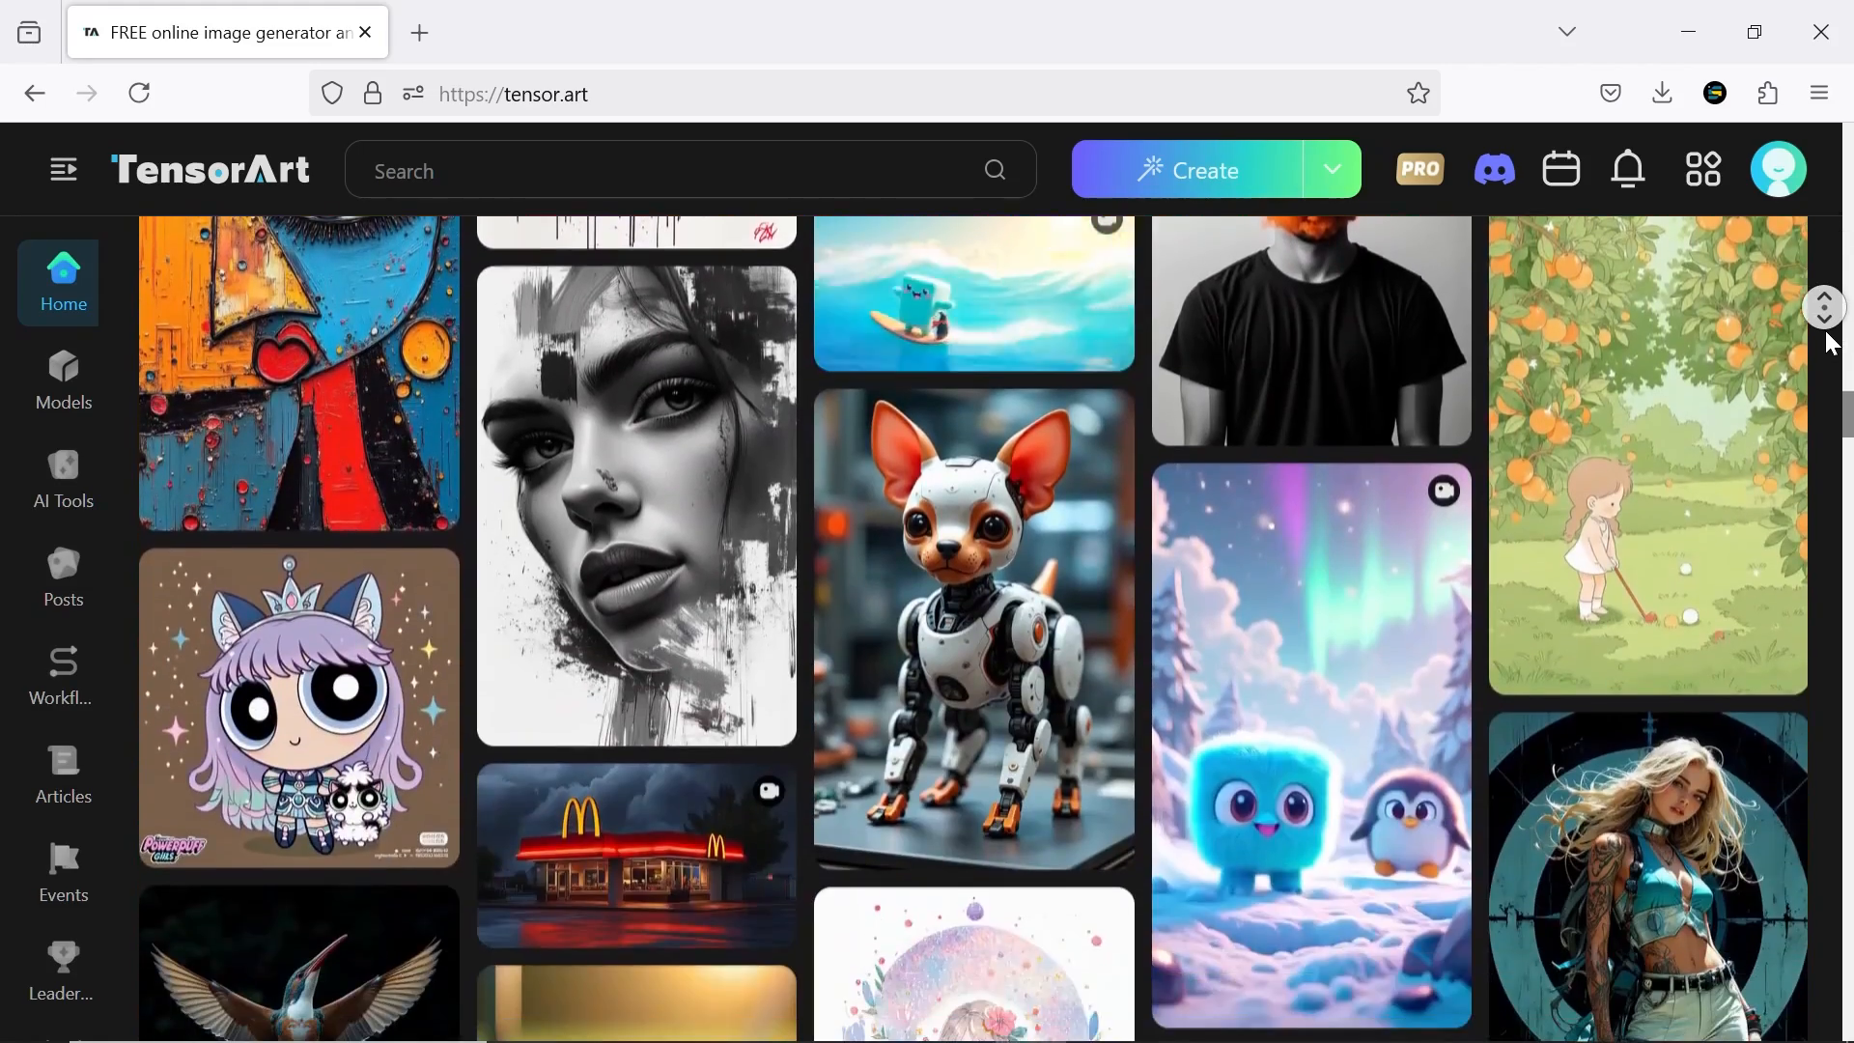
pyautogui.middleClick(1824, 356)
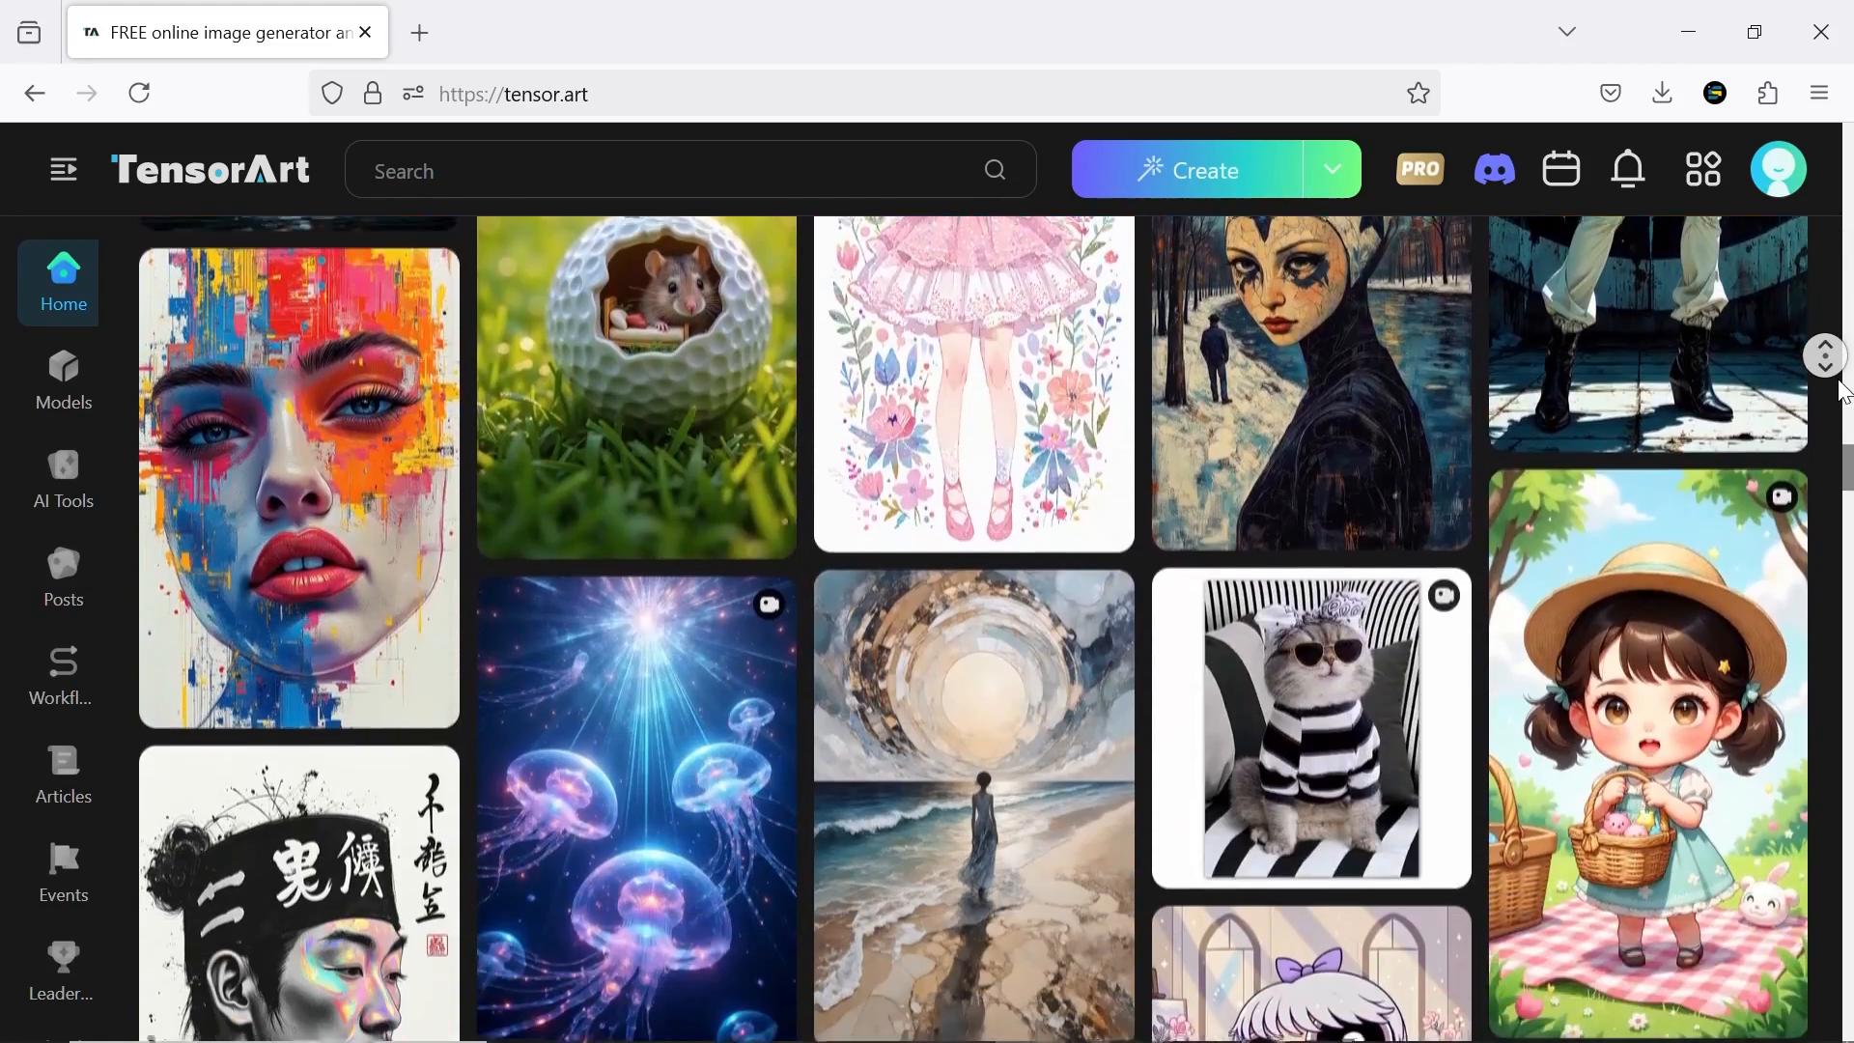
pyautogui.middleClick(1824, 317)
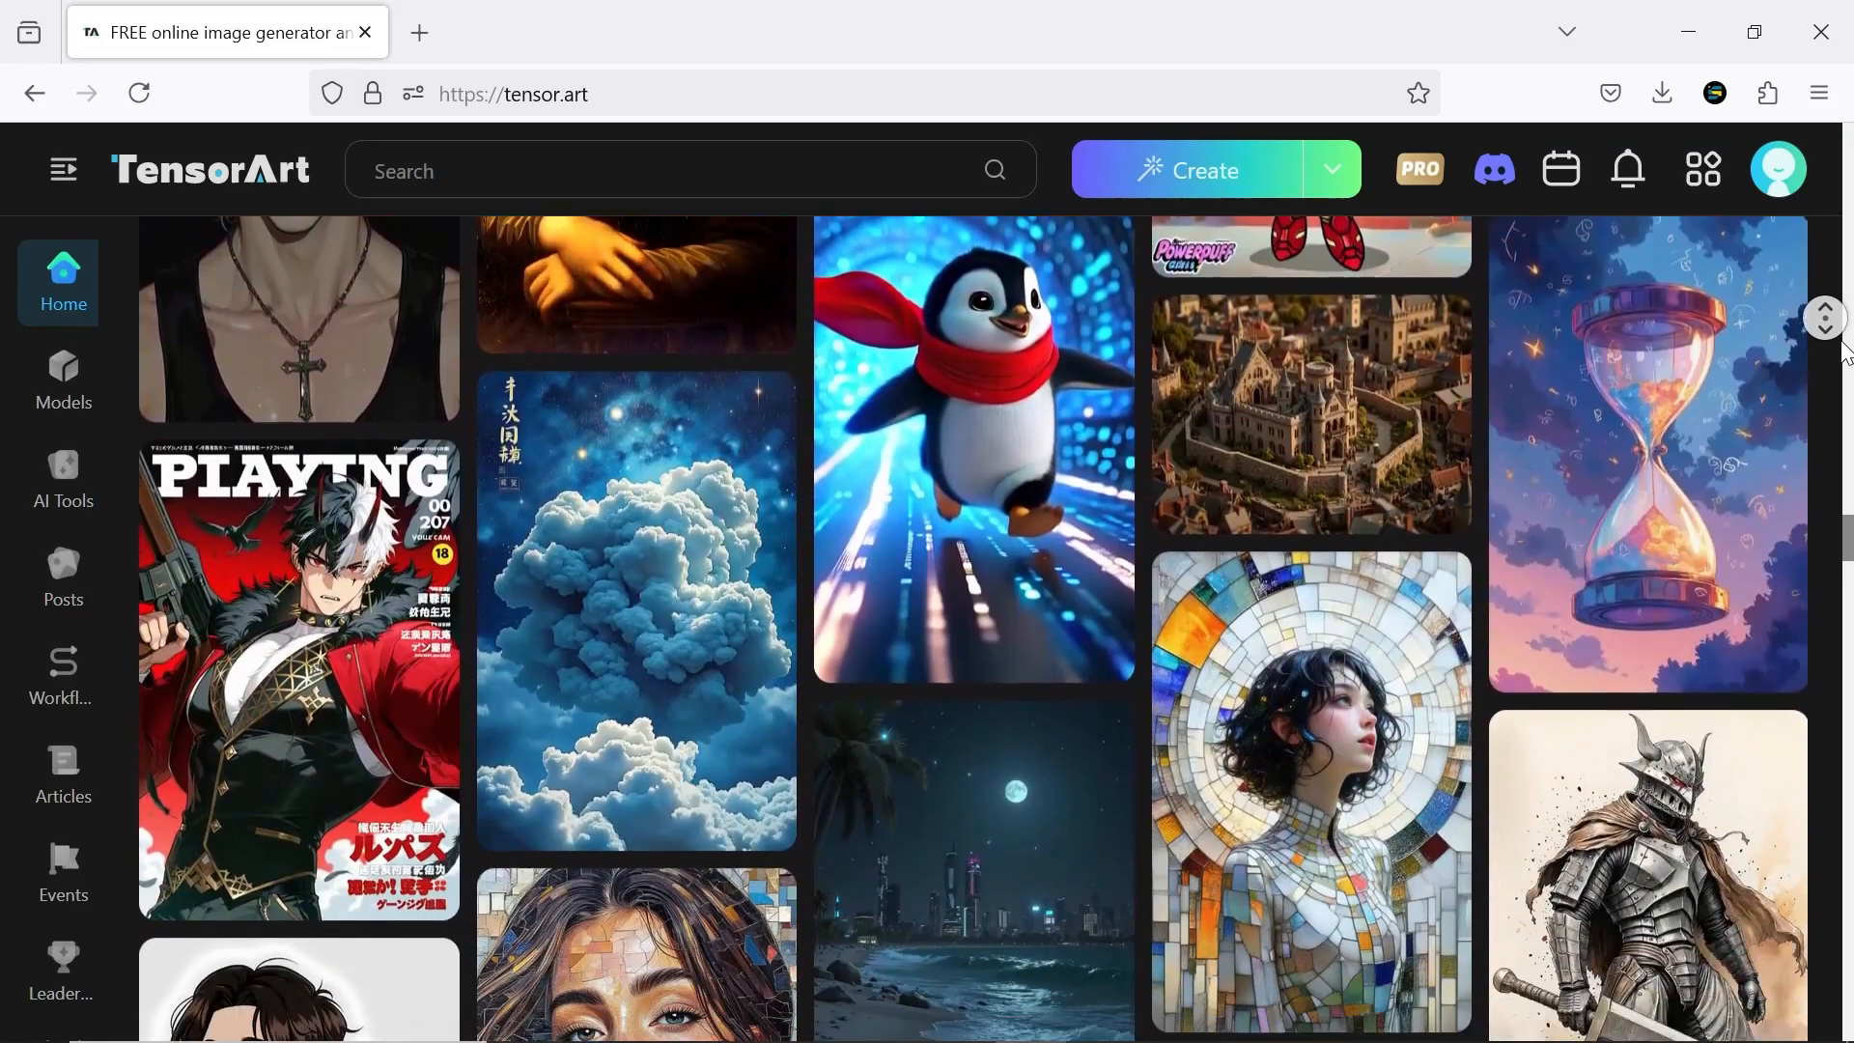
pyautogui.middleClick(1824, 298)
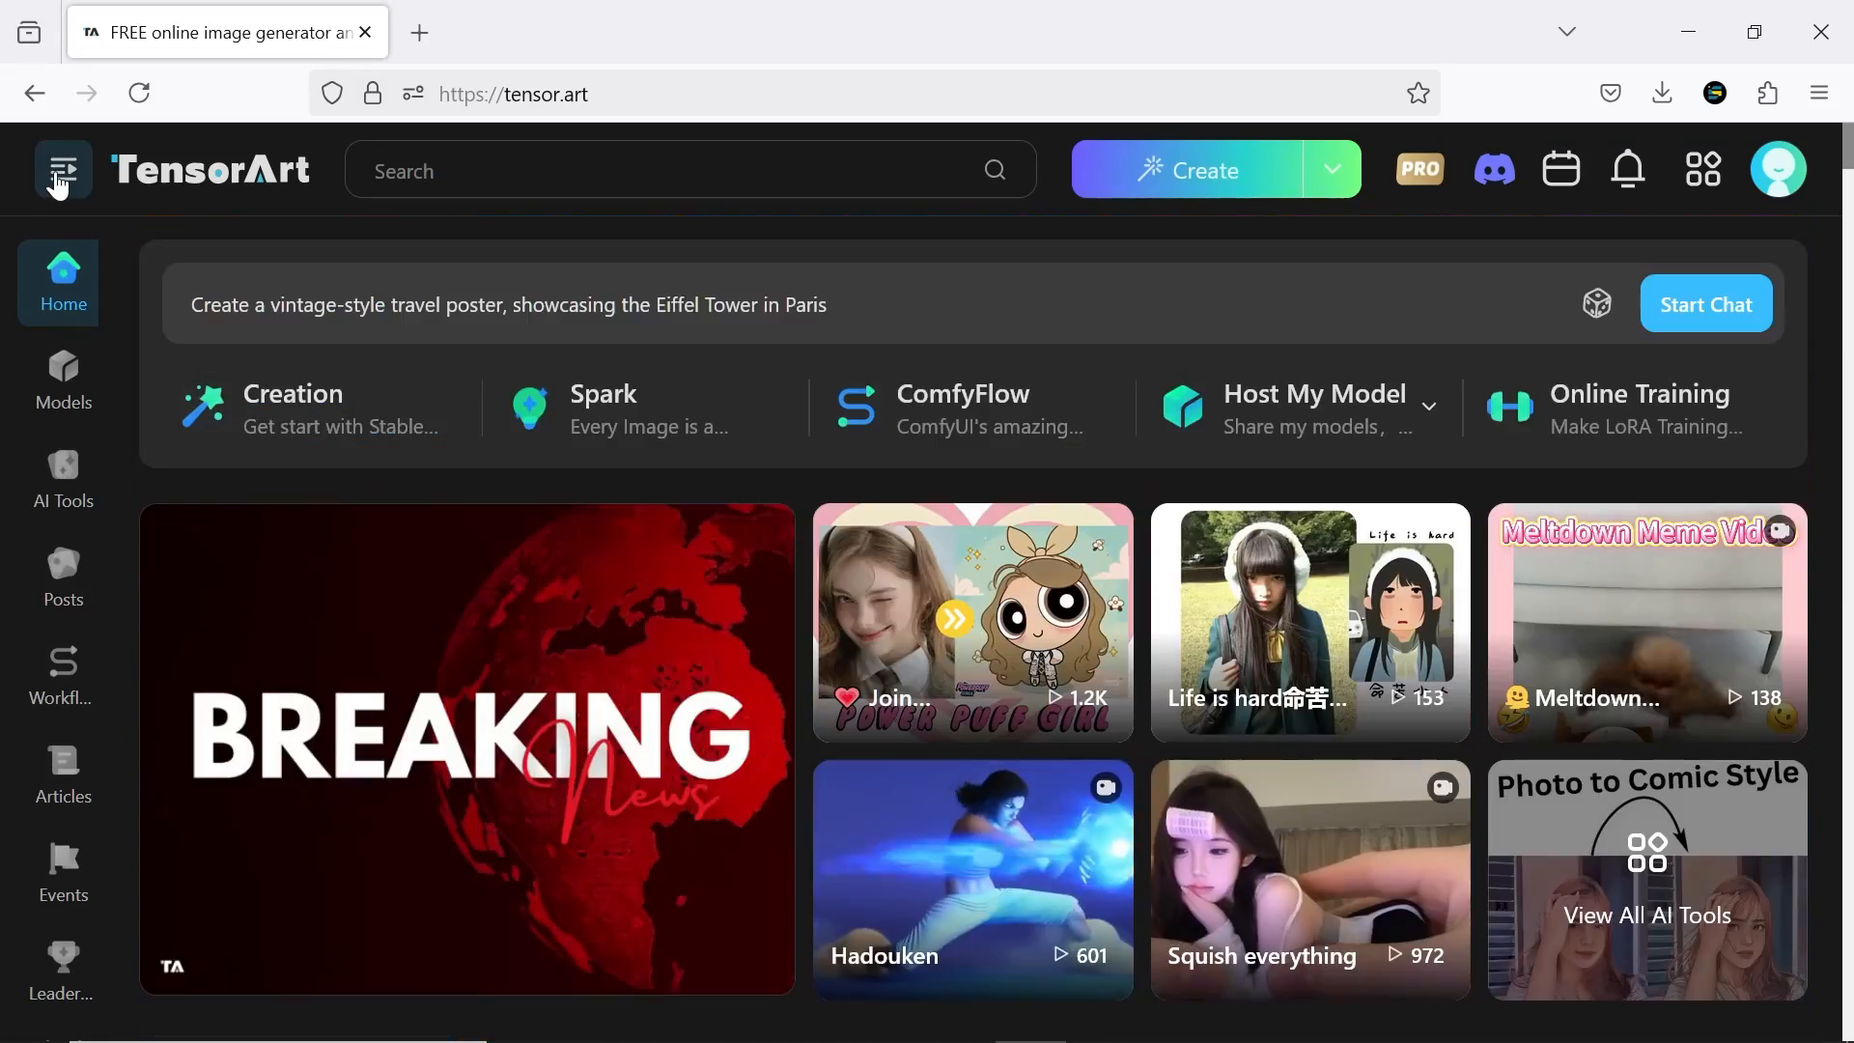
pyautogui.click(56, 173)
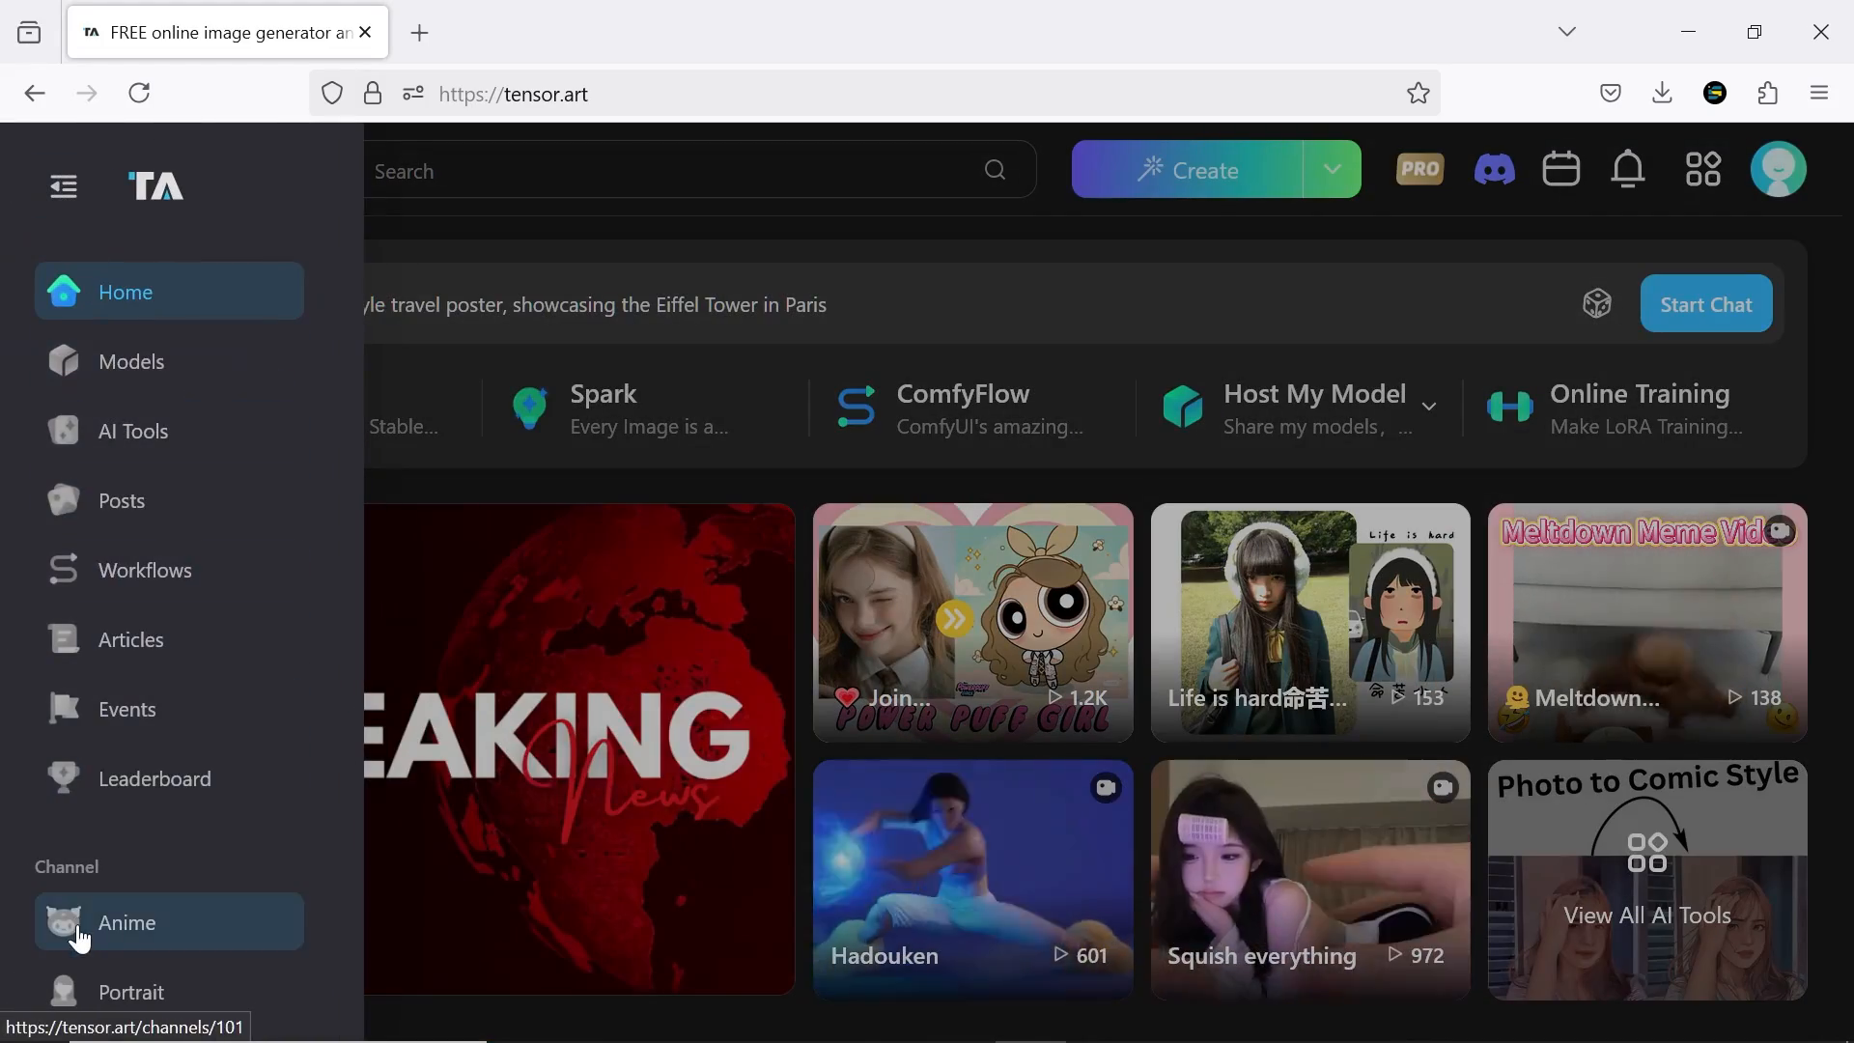
pyautogui.scroll(-4, 92, 906)
pyautogui.scroll(4, 92, 906)
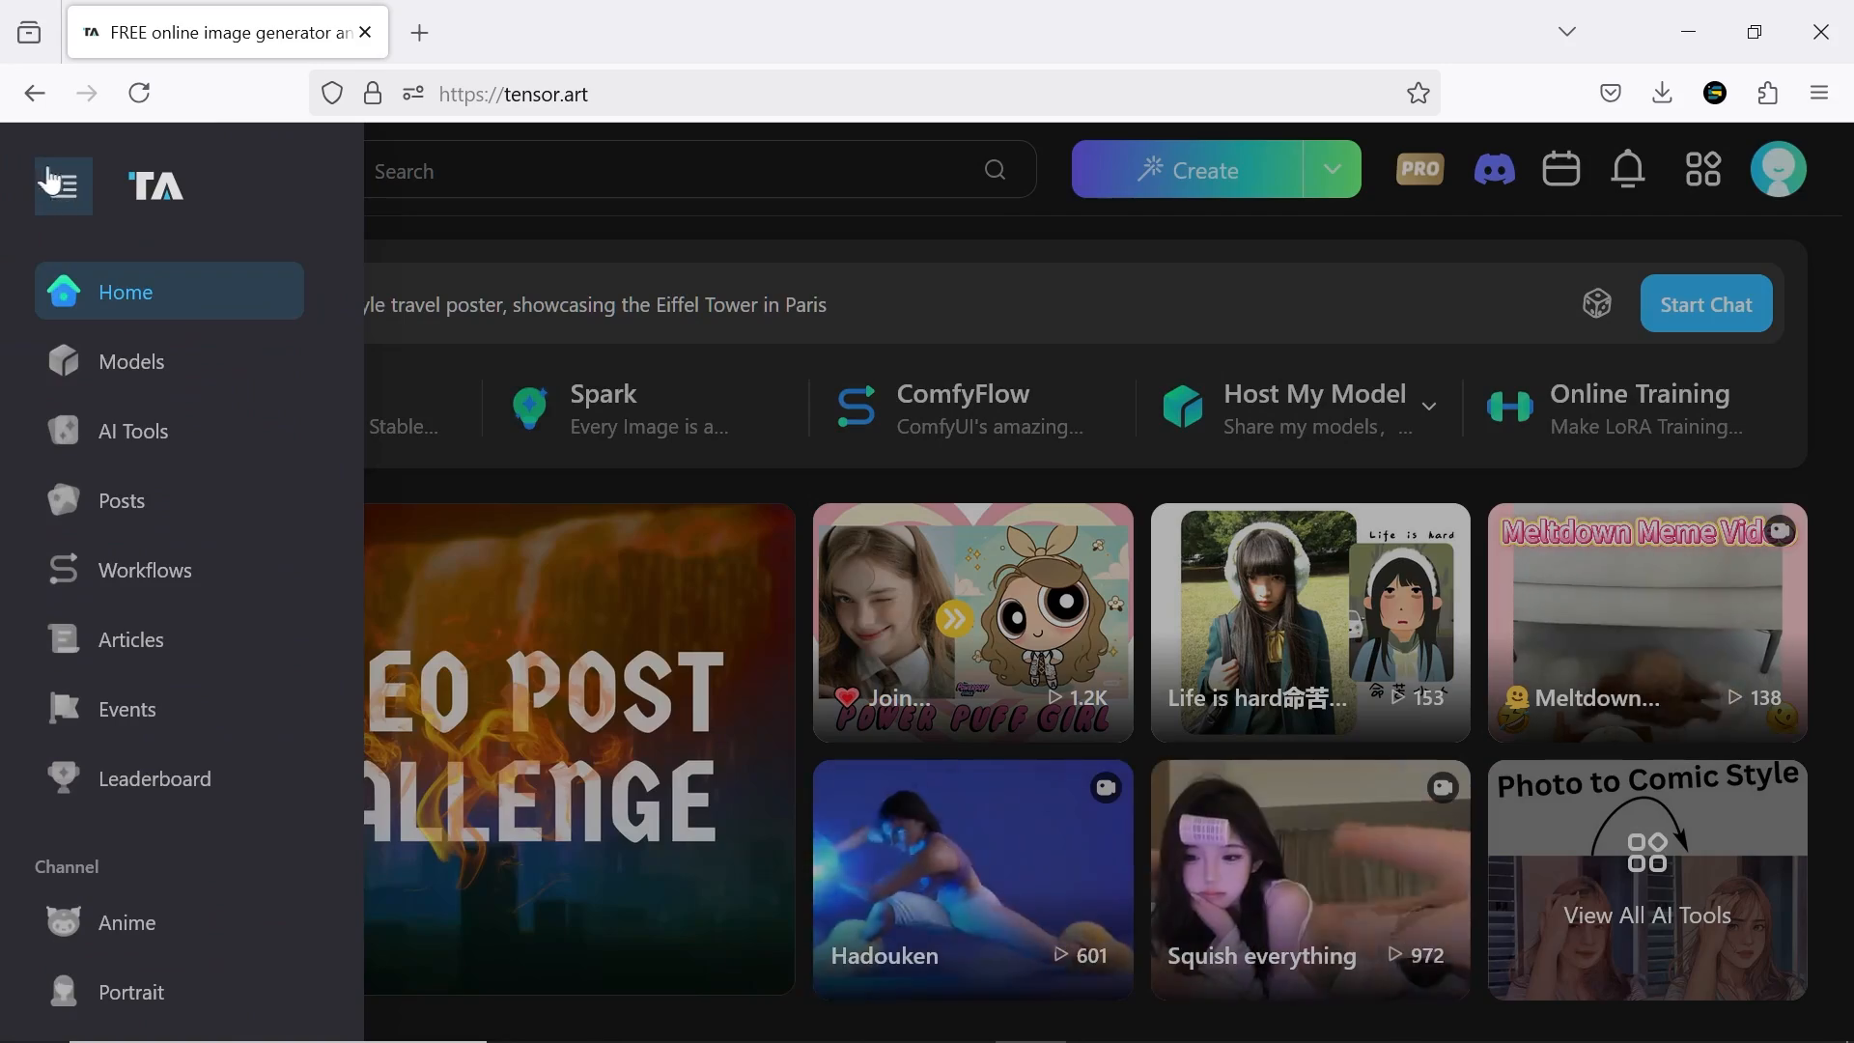
# Browse the trending models in the Models library and view the details of Wan2.1-t2v-14B-720p
pyautogui.click(170, 369)
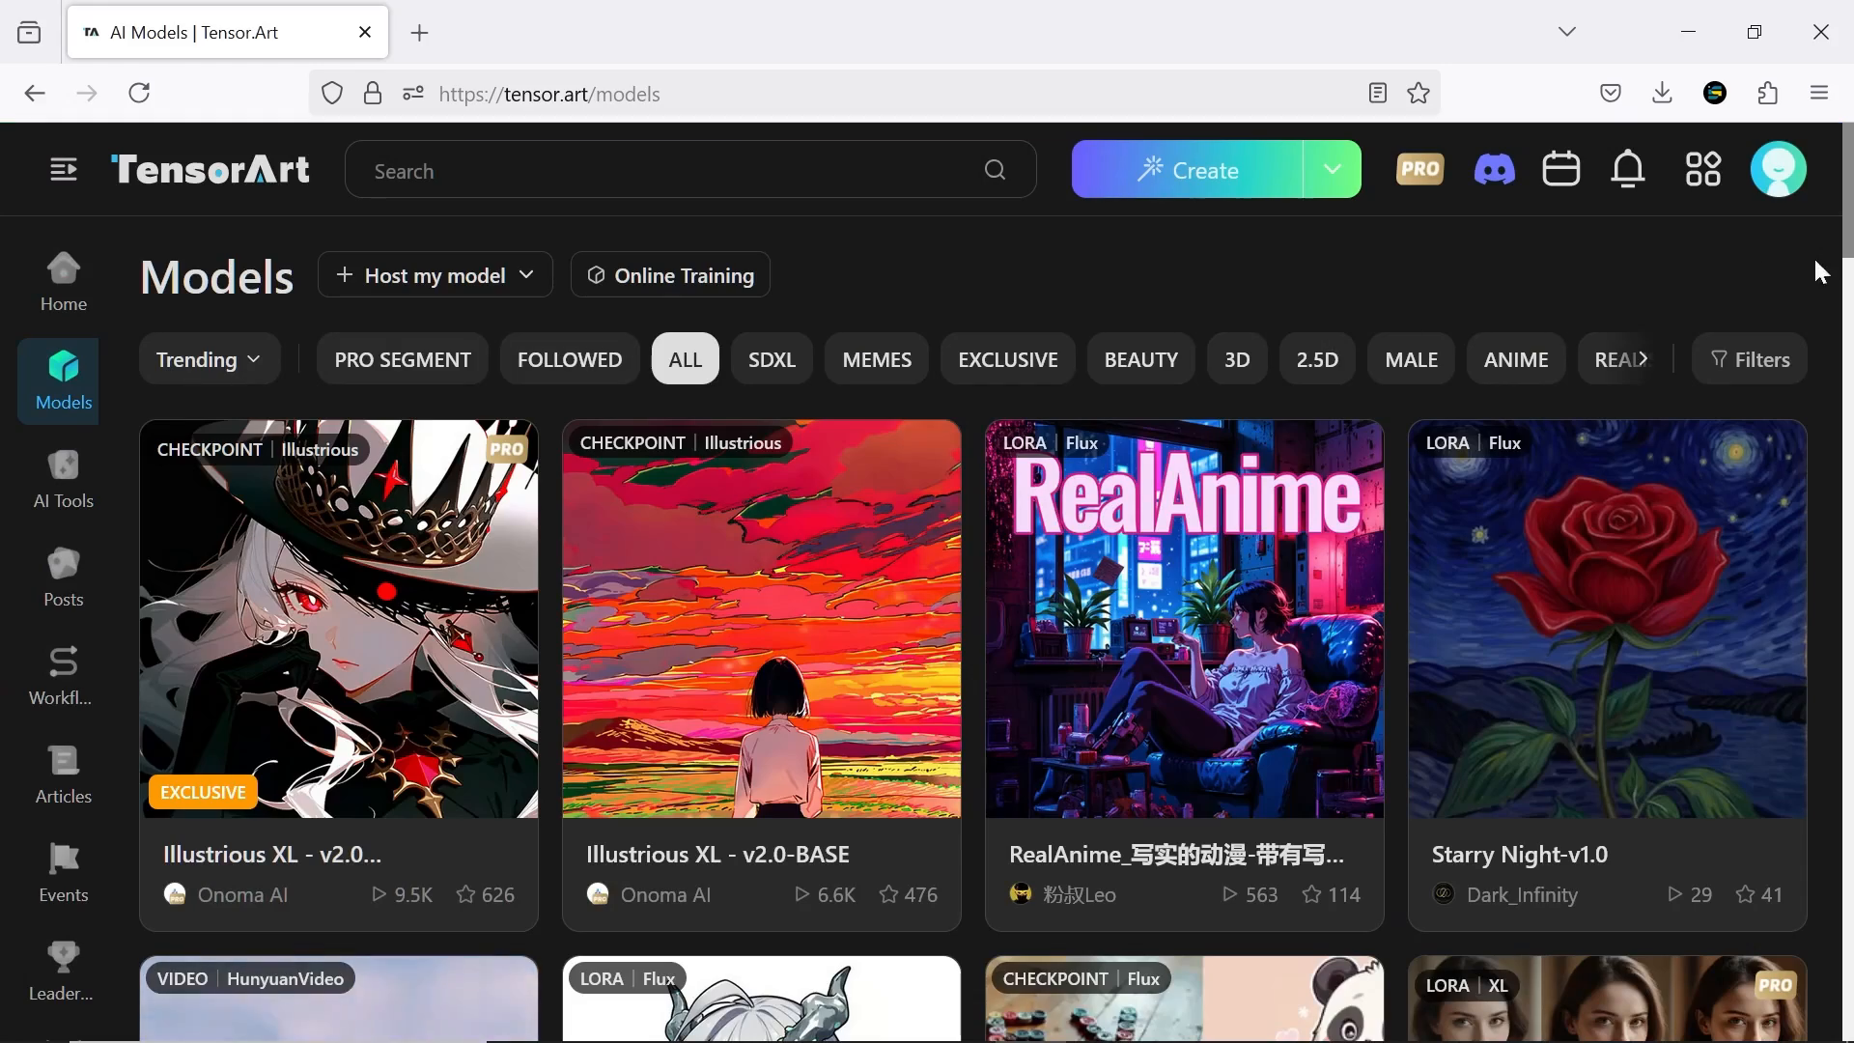
pyautogui.scroll(-20, 1837, 286)
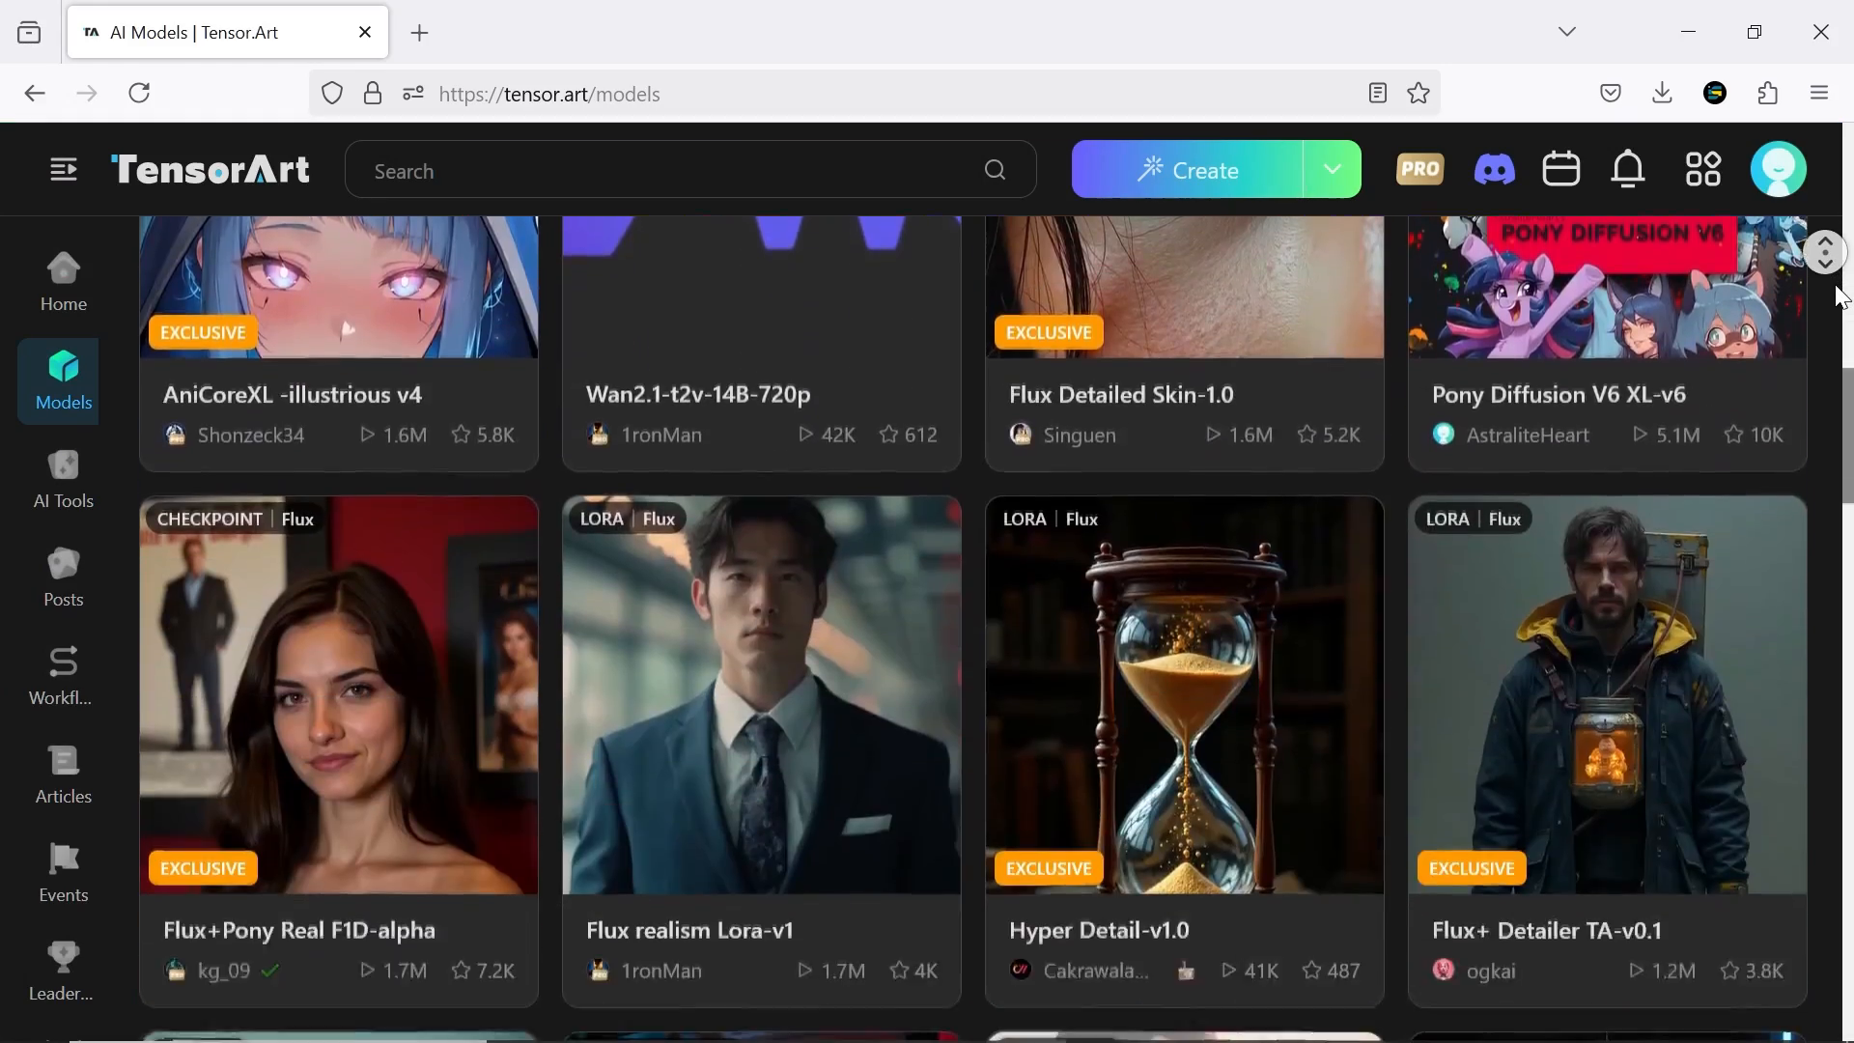
pyautogui.scroll(-15, 1842, 297)
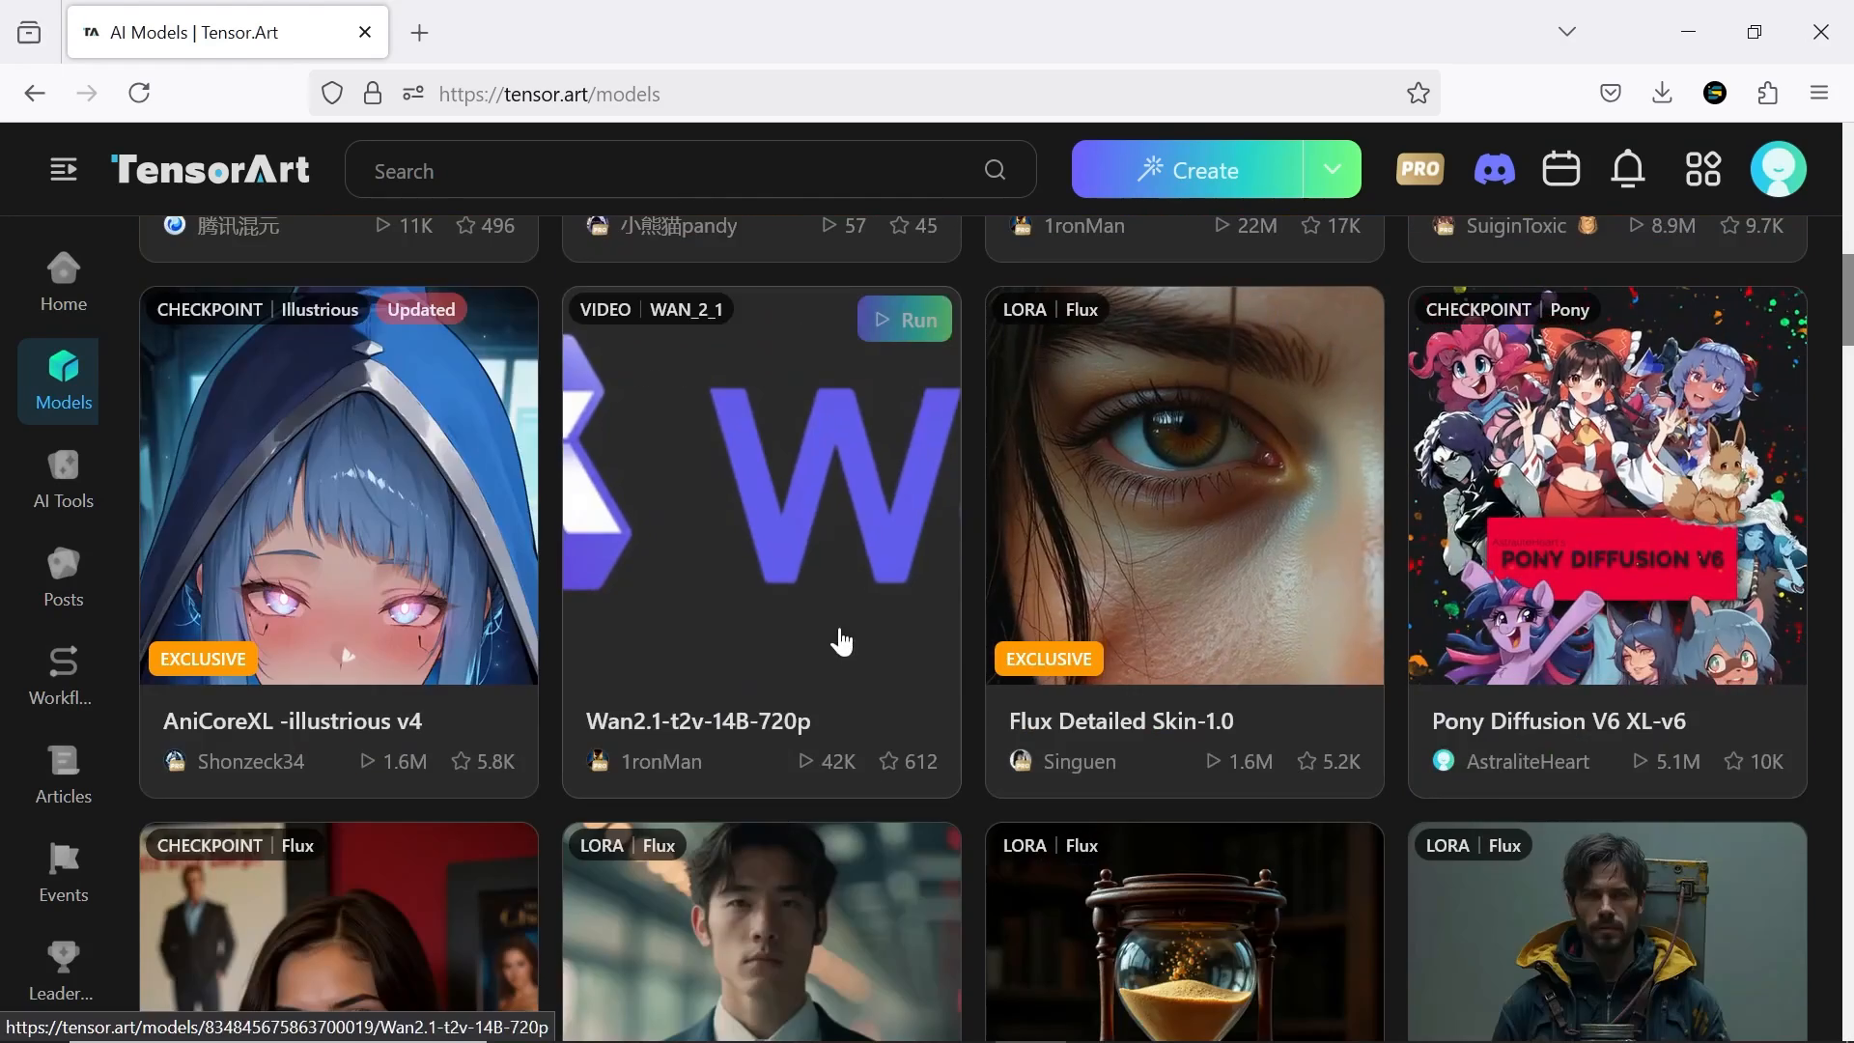
pyautogui.click(841, 641)
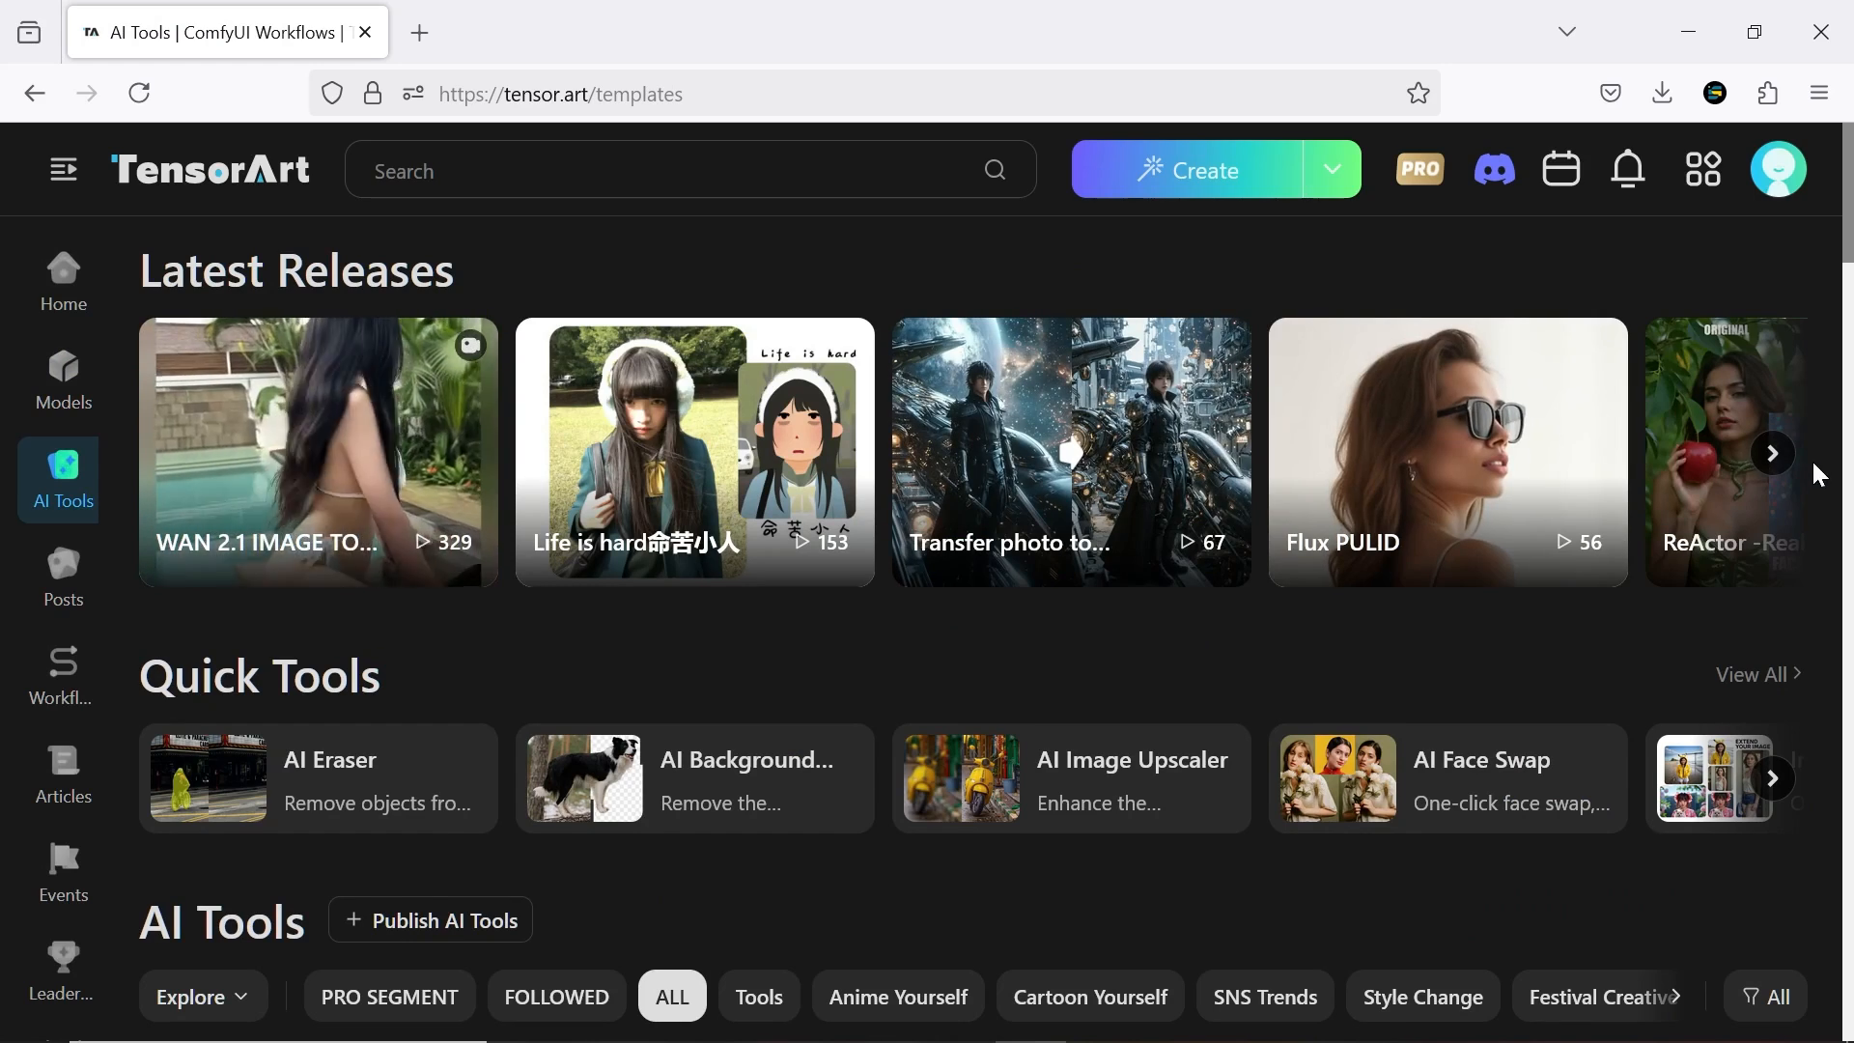
# Browse the AI Tools and Posts galleries and go on to Workflows
pyautogui.middleClick(1813, 462)
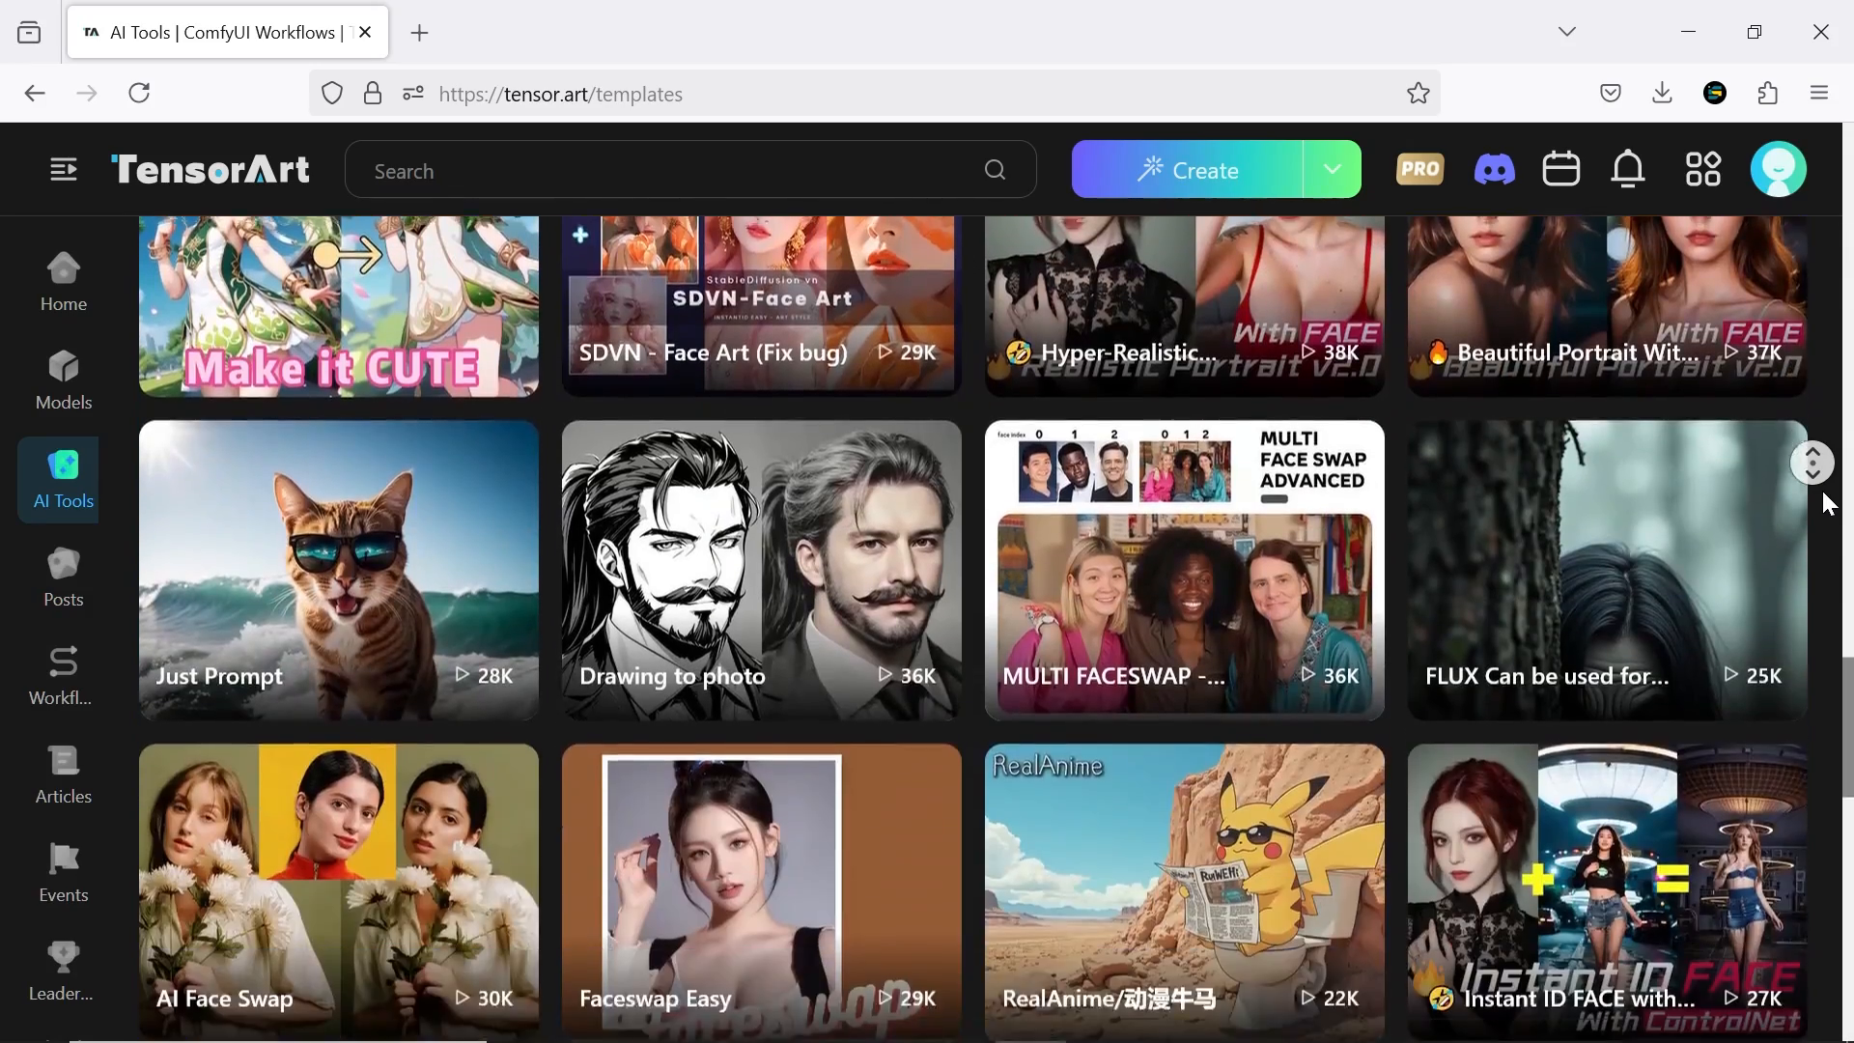
pyautogui.click(61, 570)
pyautogui.middleClick(1825, 286)
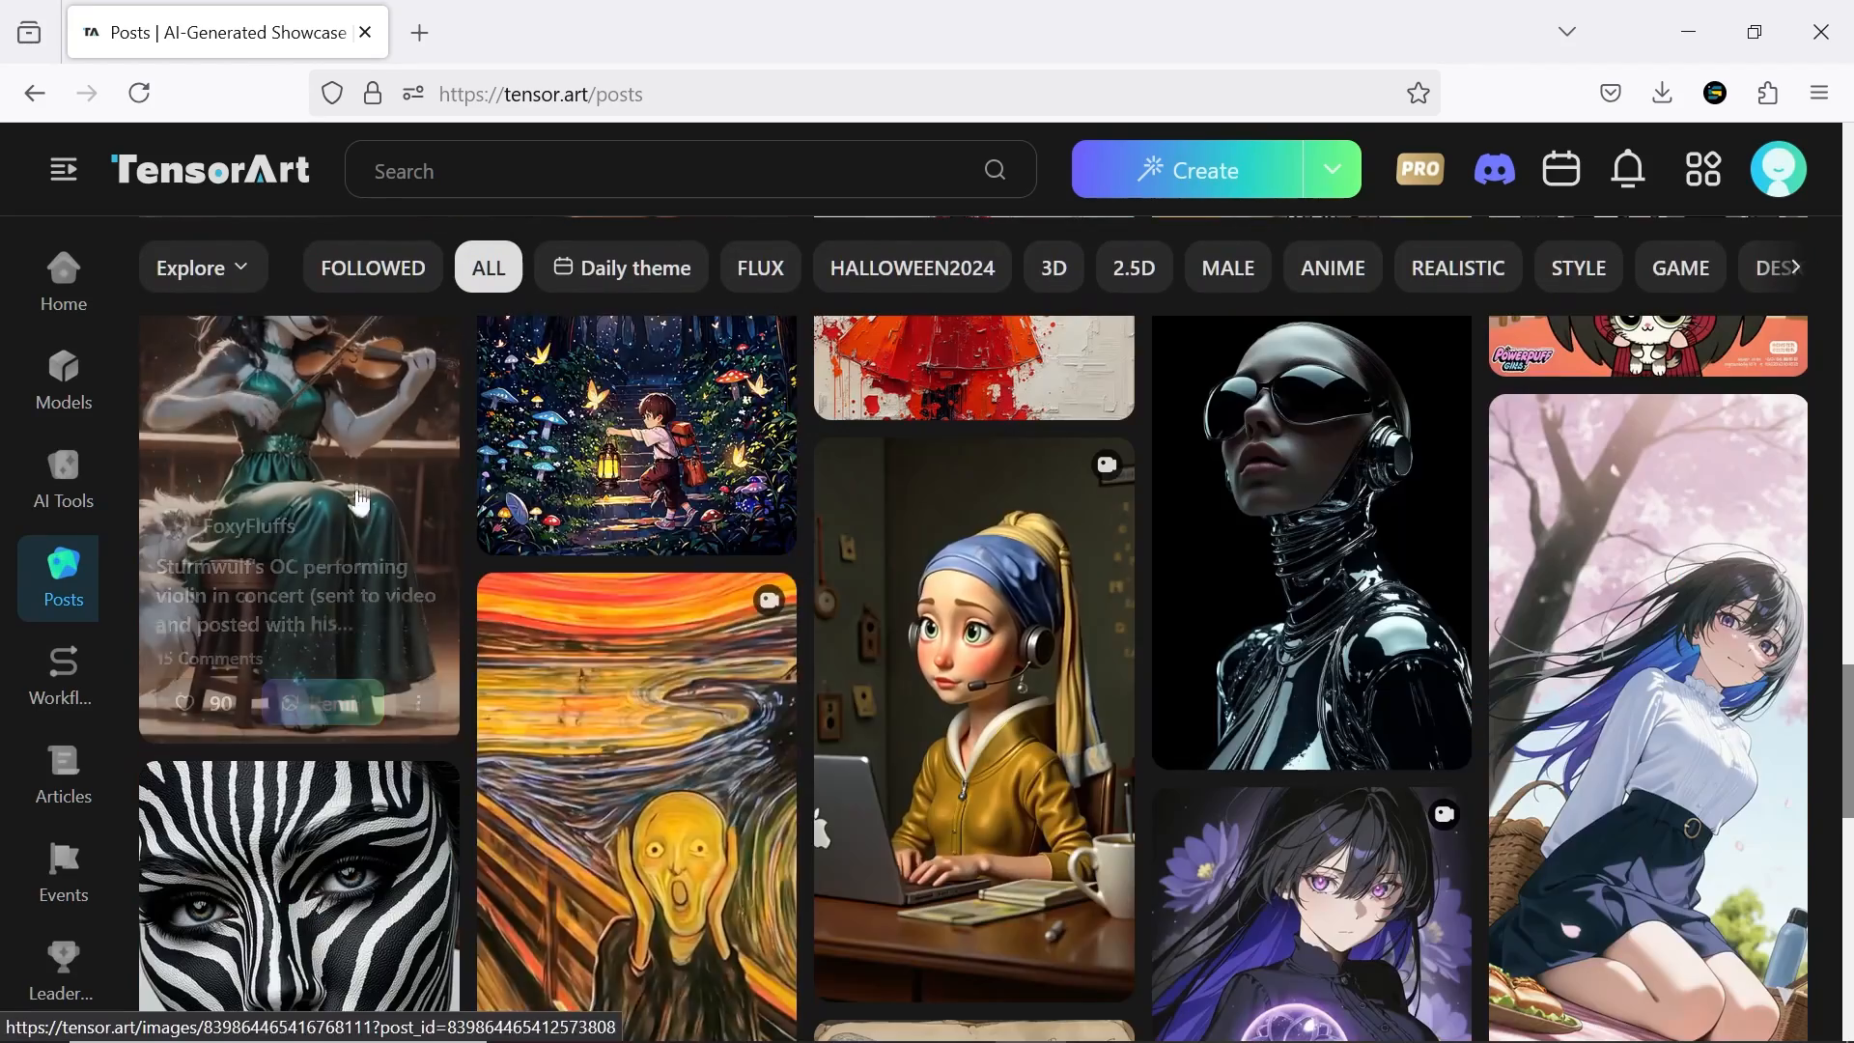
pyautogui.click(76, 684)
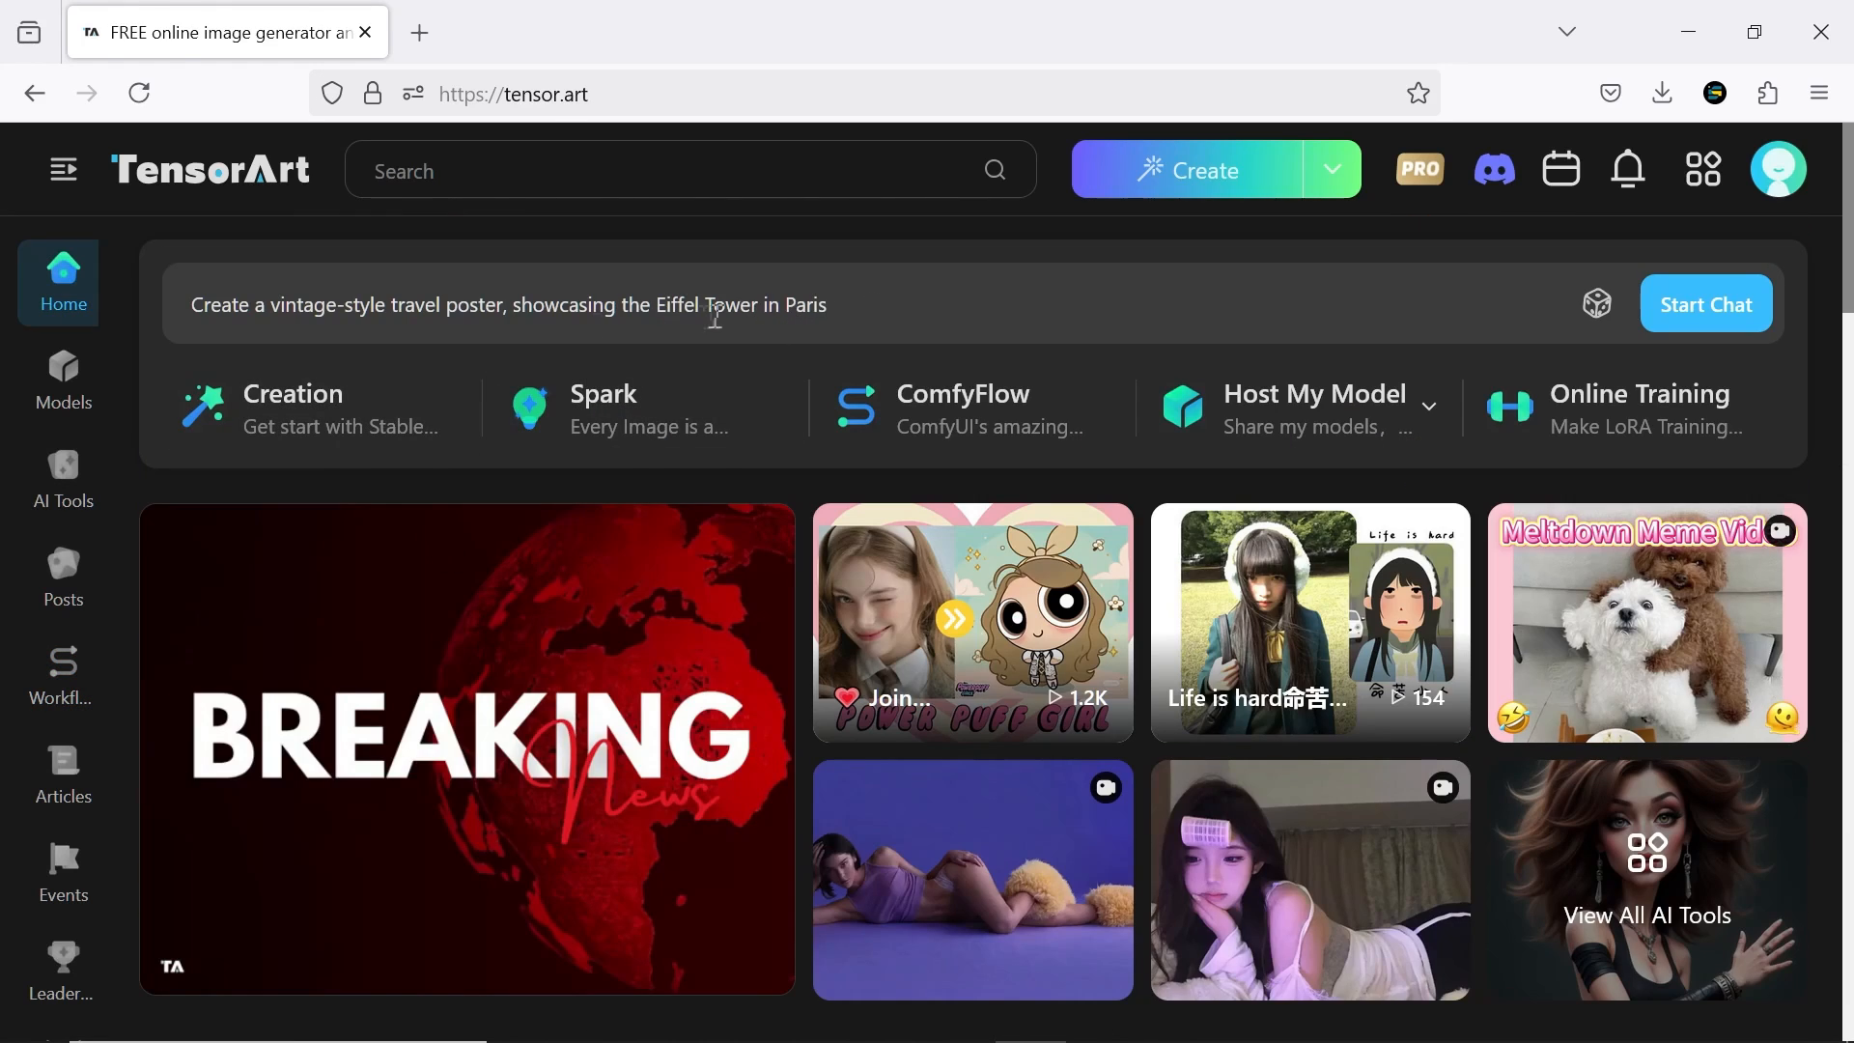
# Pick the random prompt "Create a picture that represents Halloween in a dark style." on the home page and generate it in chat
pyautogui.click(1595, 307)
pyautogui.click(1595, 307)
pyautogui.click(1595, 307)
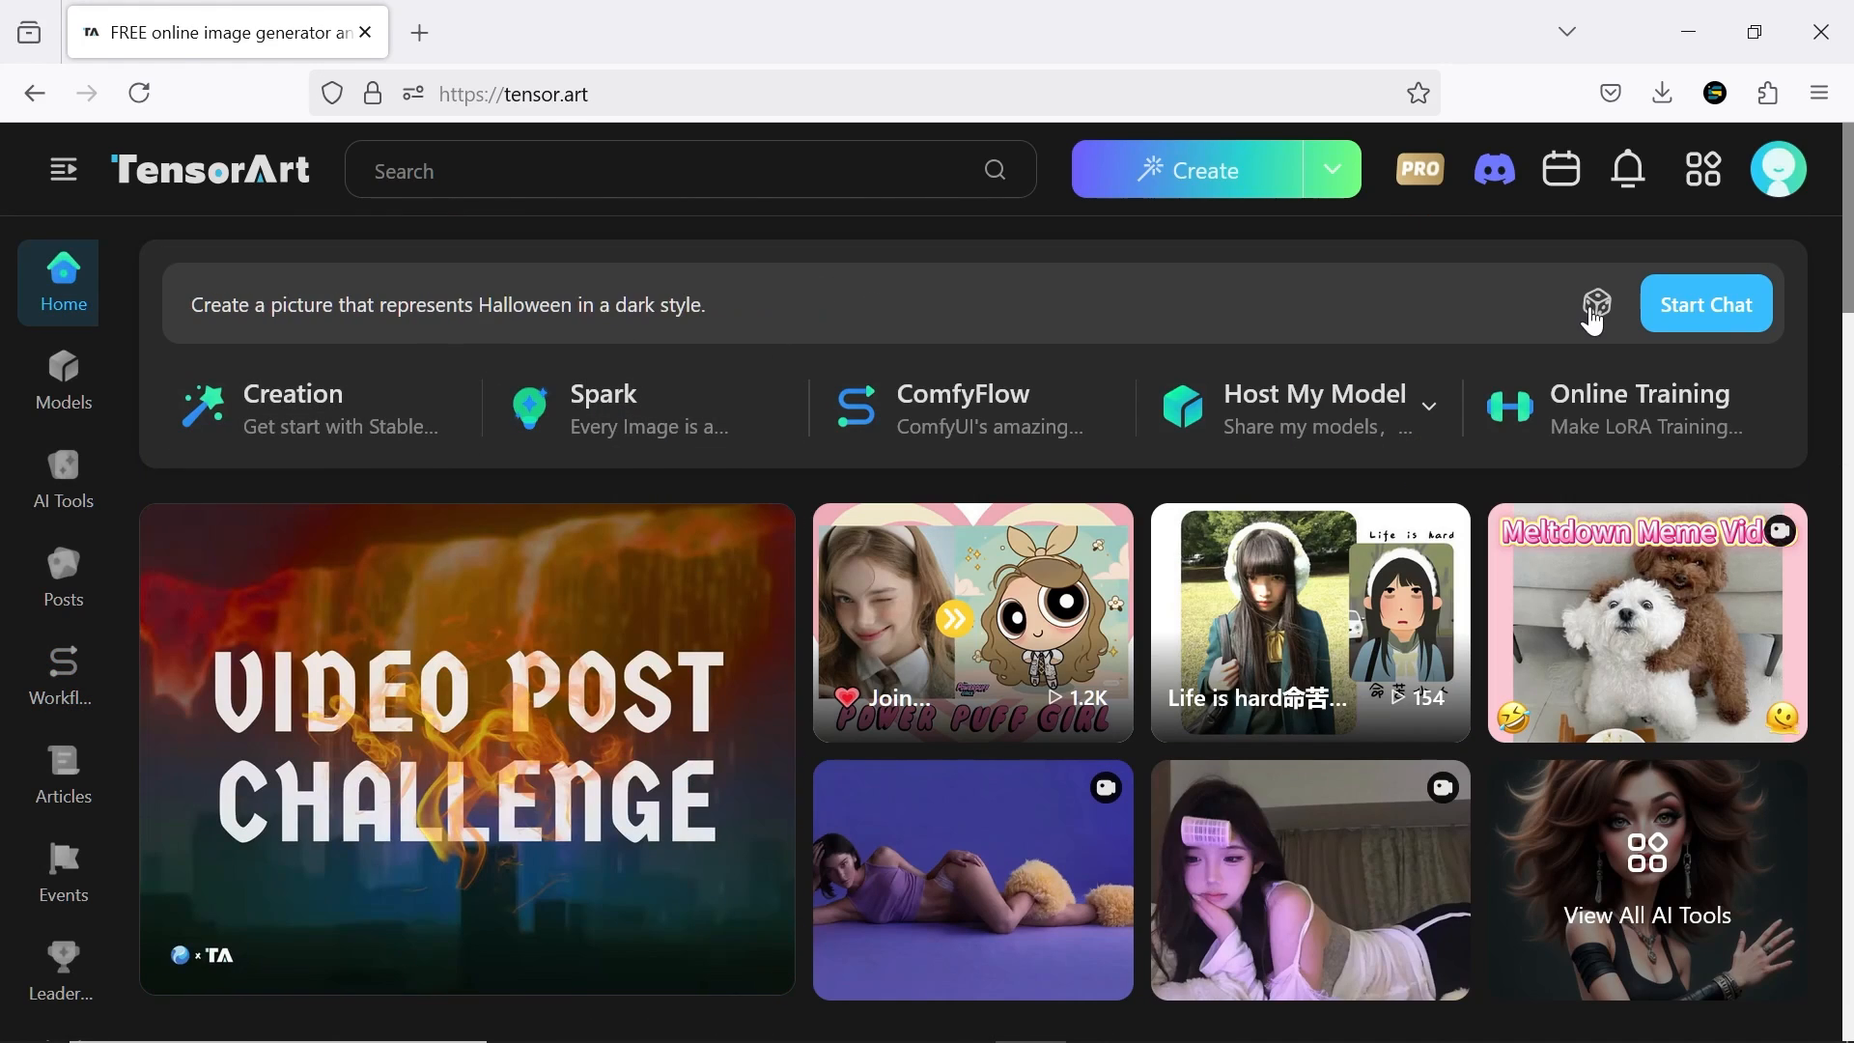
pyautogui.click(1674, 317)
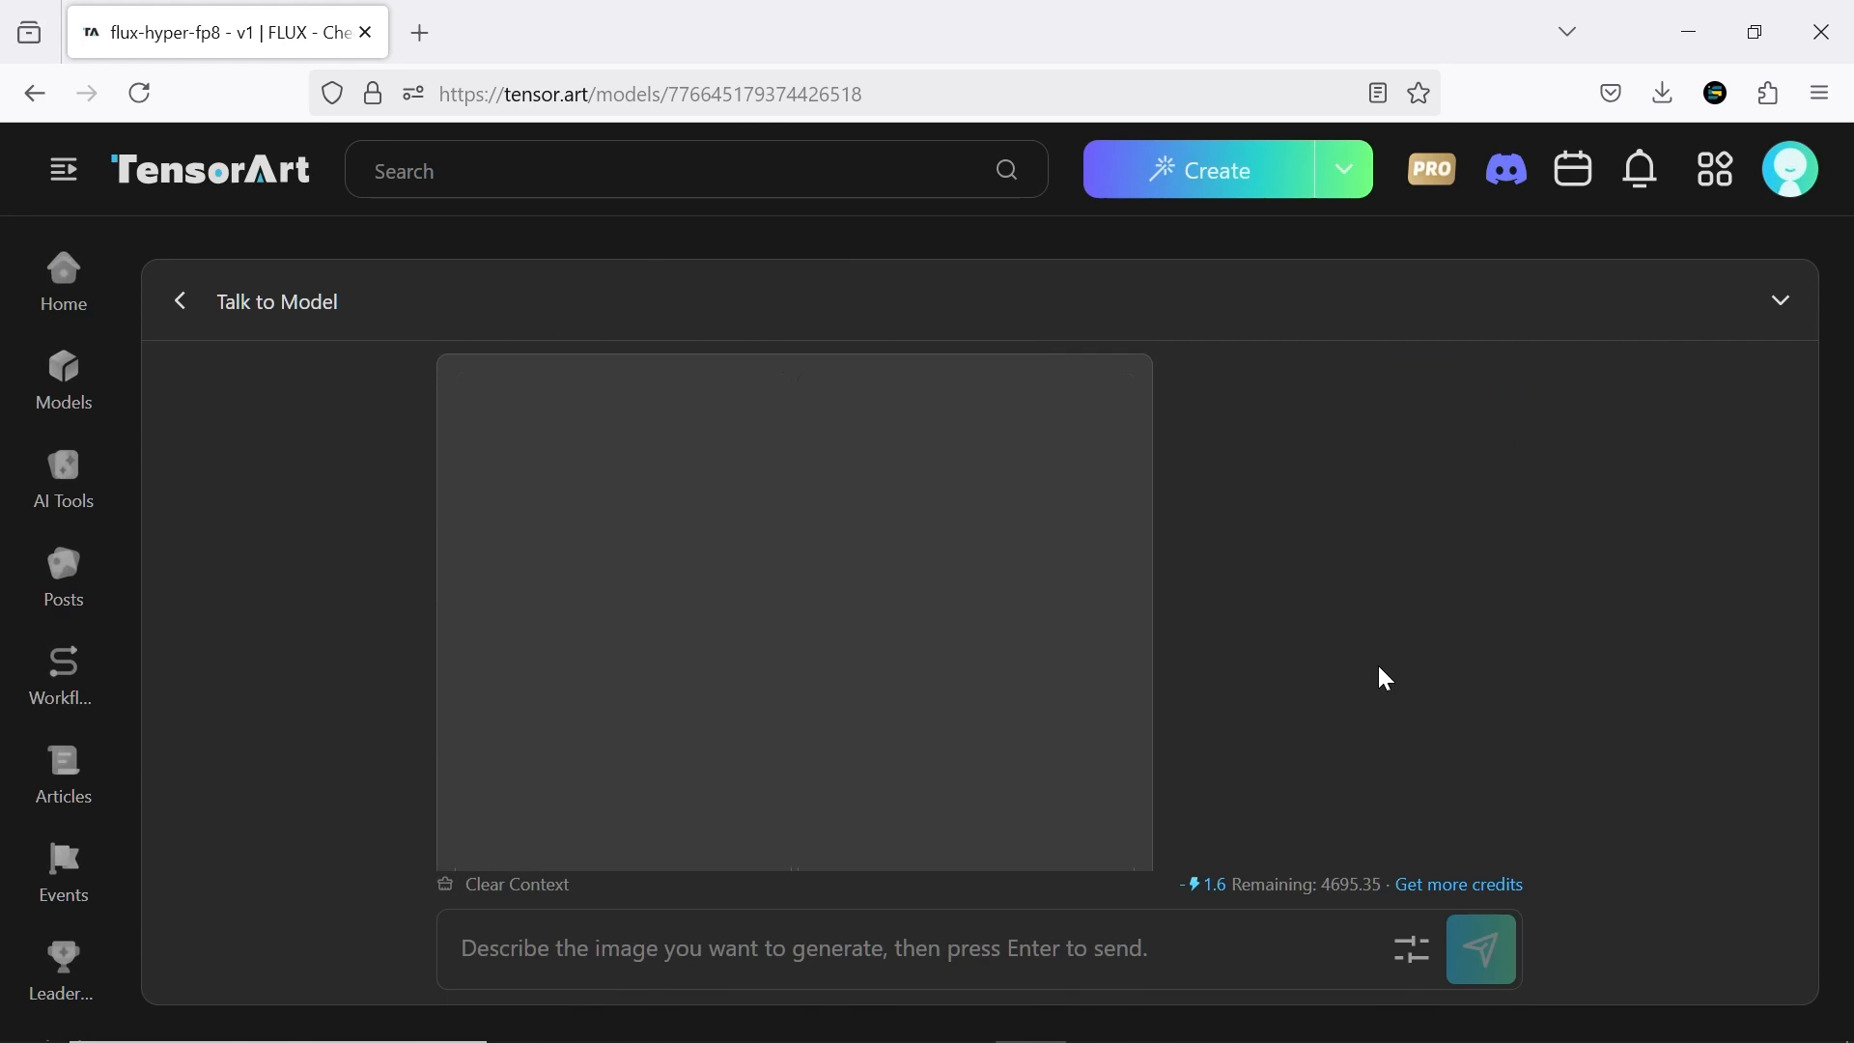
# Enlarge a generated Halloween image to examine its prompt, negative prompt and size, and close it again
pyautogui.click(856, 628)
pyautogui.click(854, 606)
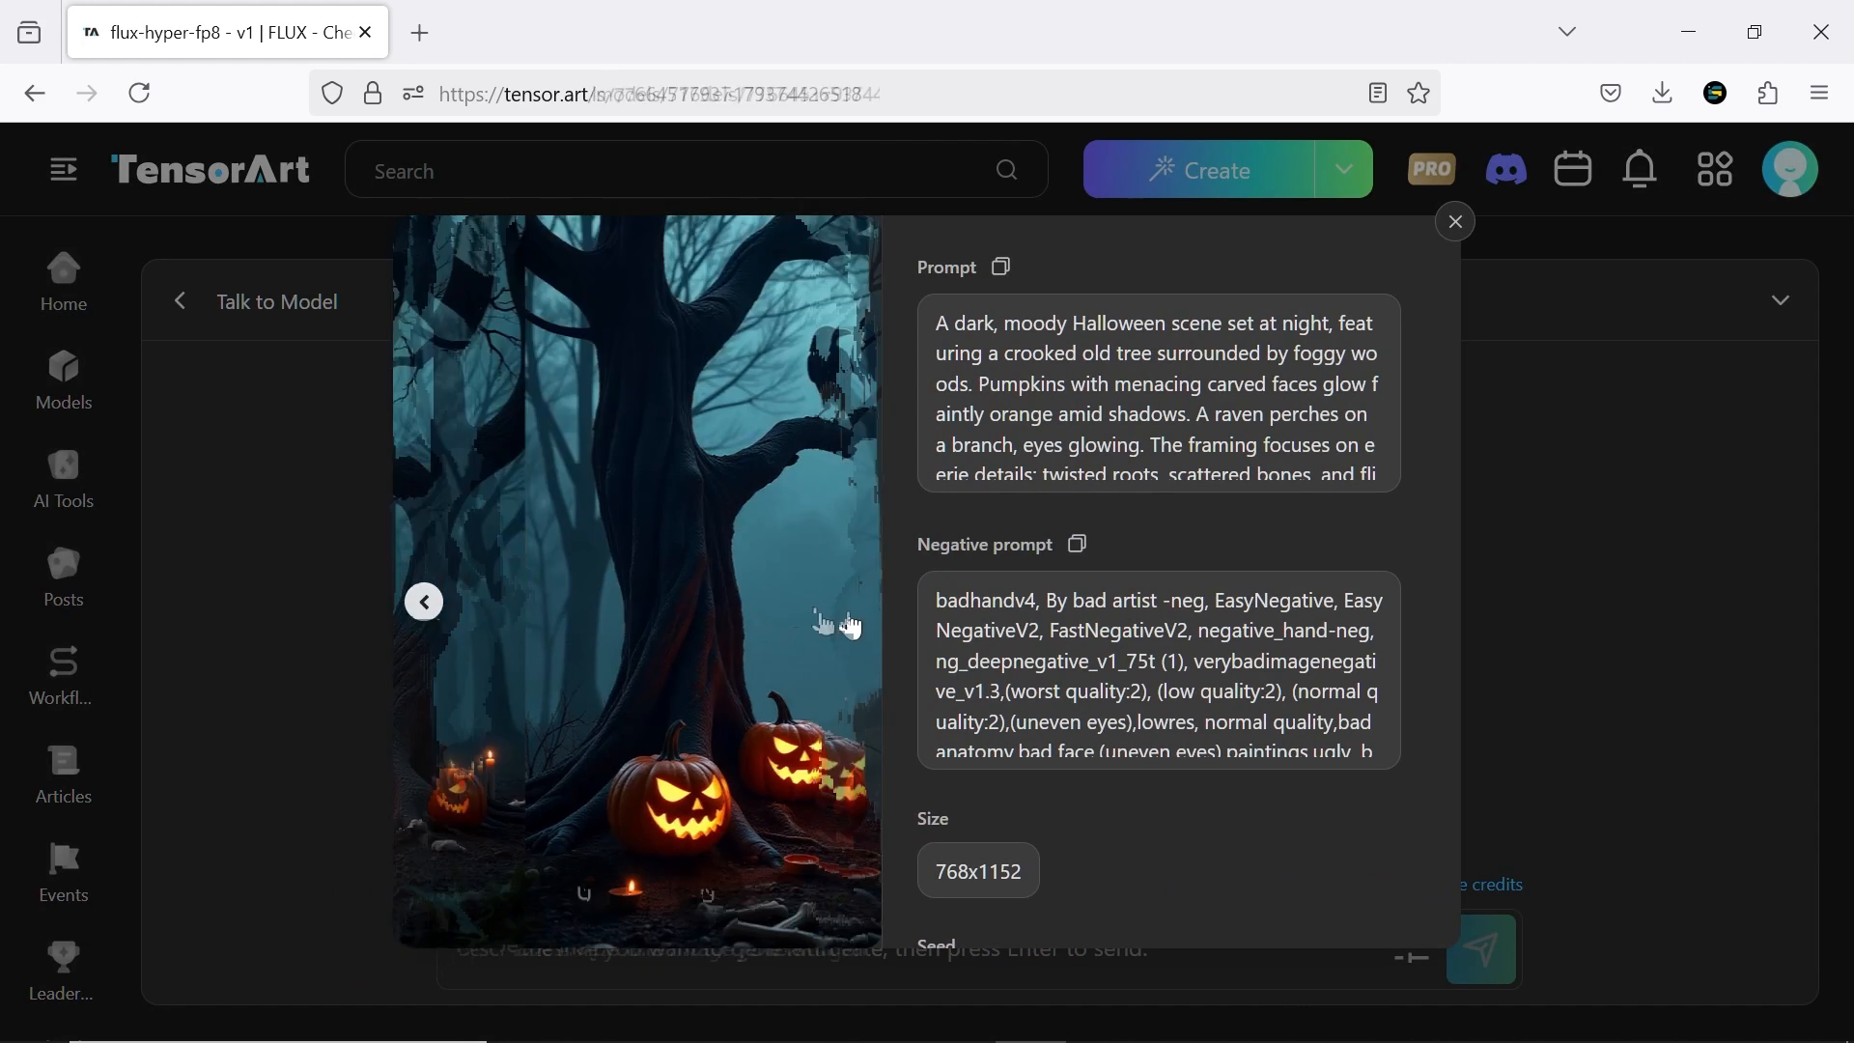
pyautogui.click(1495, 332)
# Review the chat's aspect ratio, quantity and upscale settings, and shrink the chat back to the model page
pyautogui.click(1405, 958)
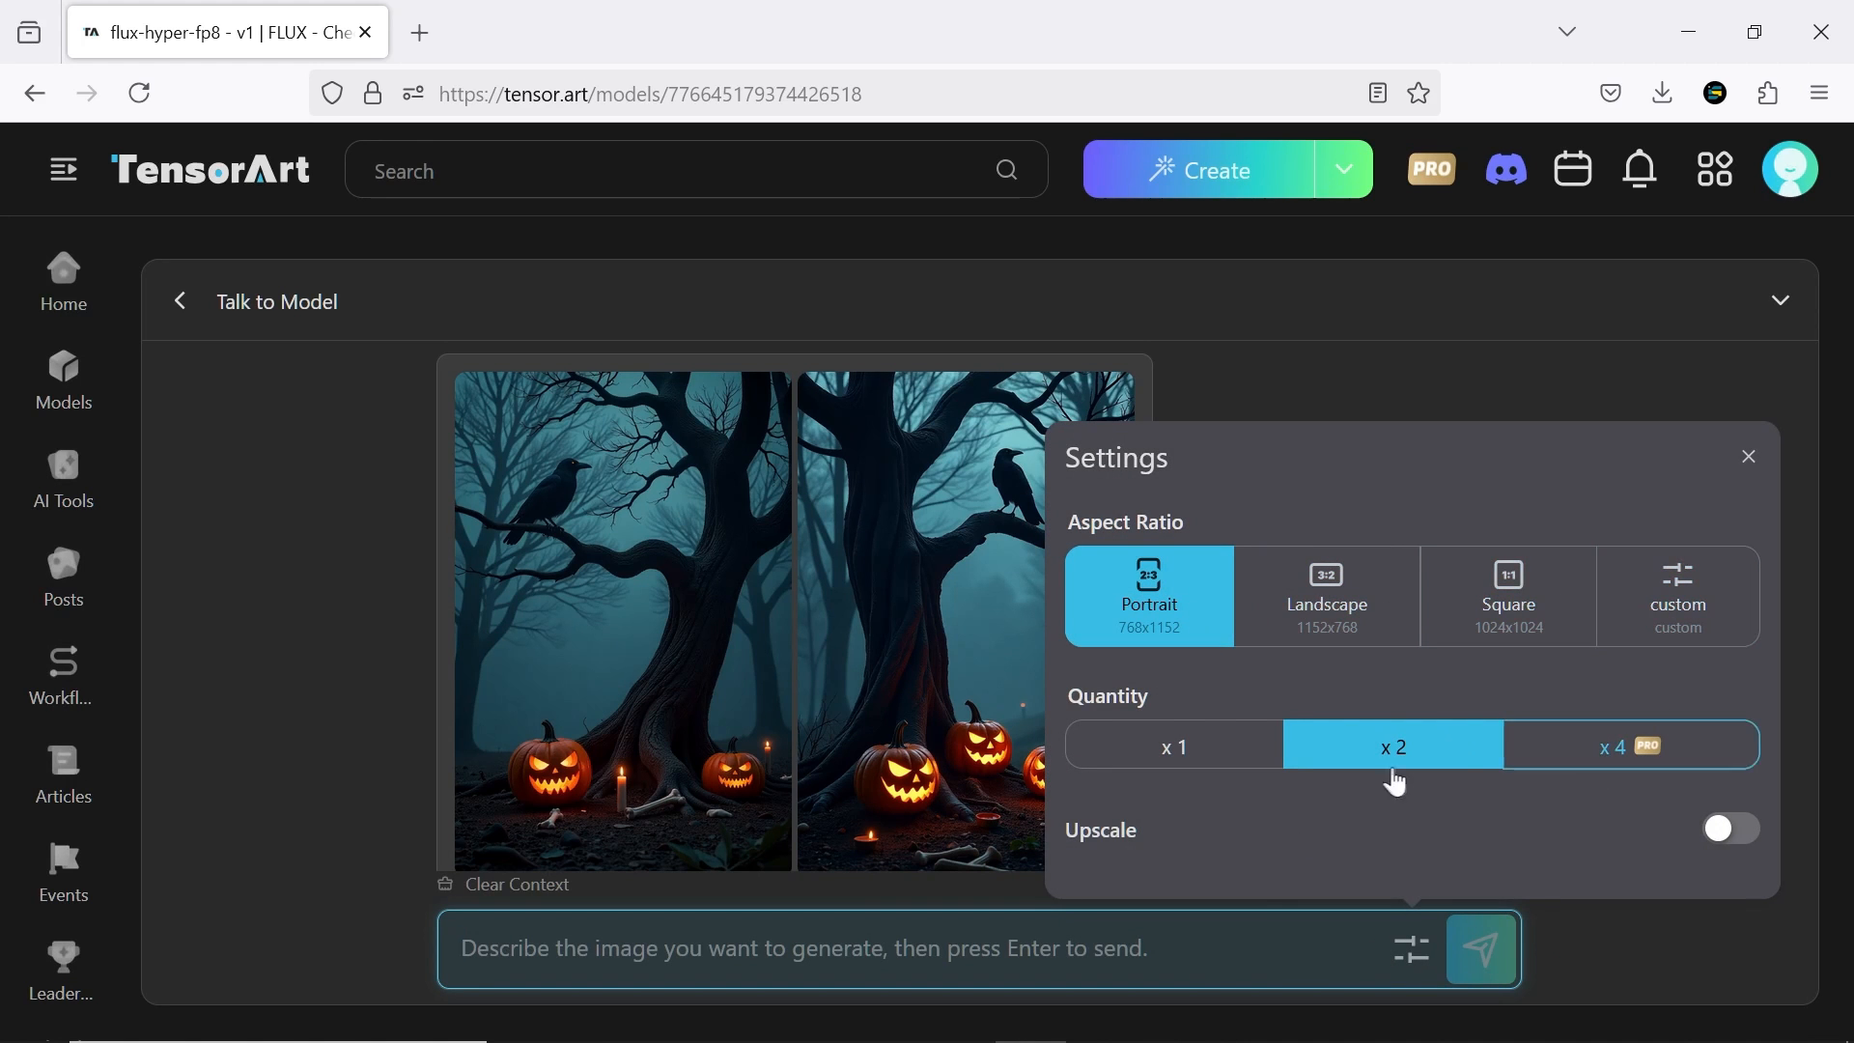
pyautogui.click(1675, 976)
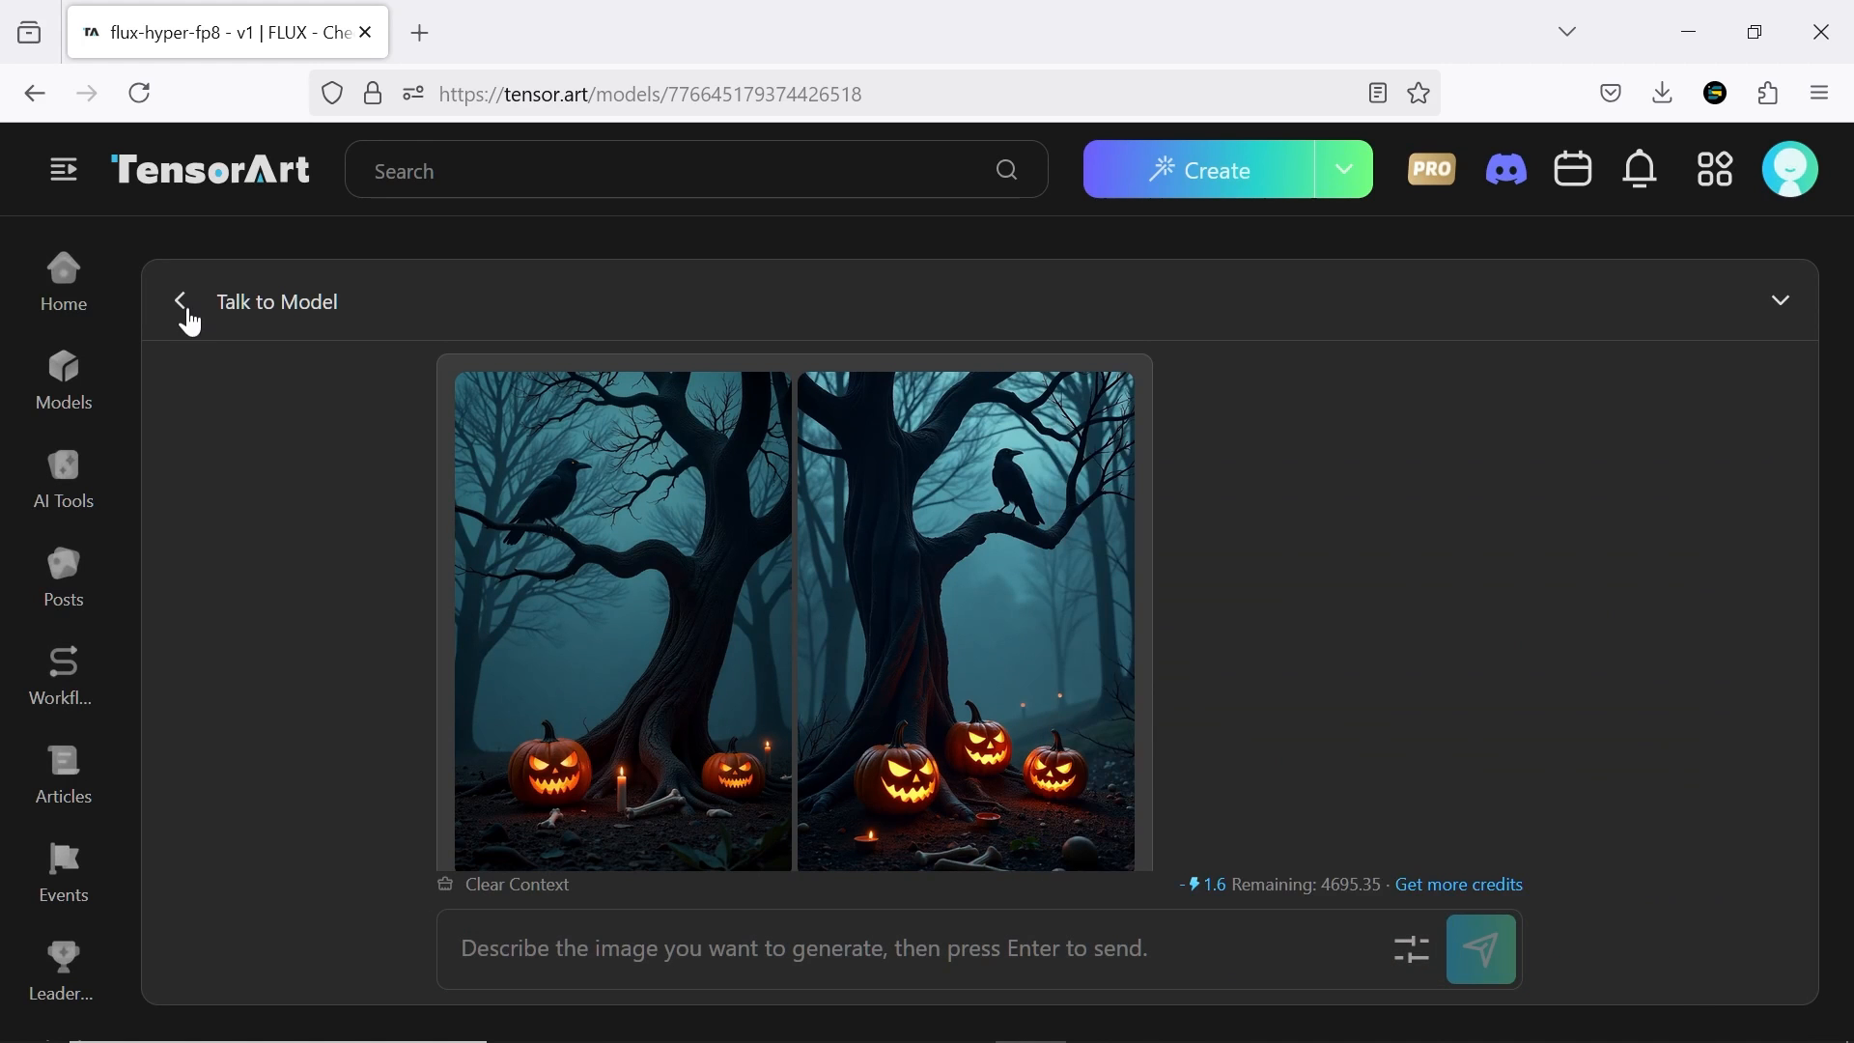
pyautogui.click(185, 303)
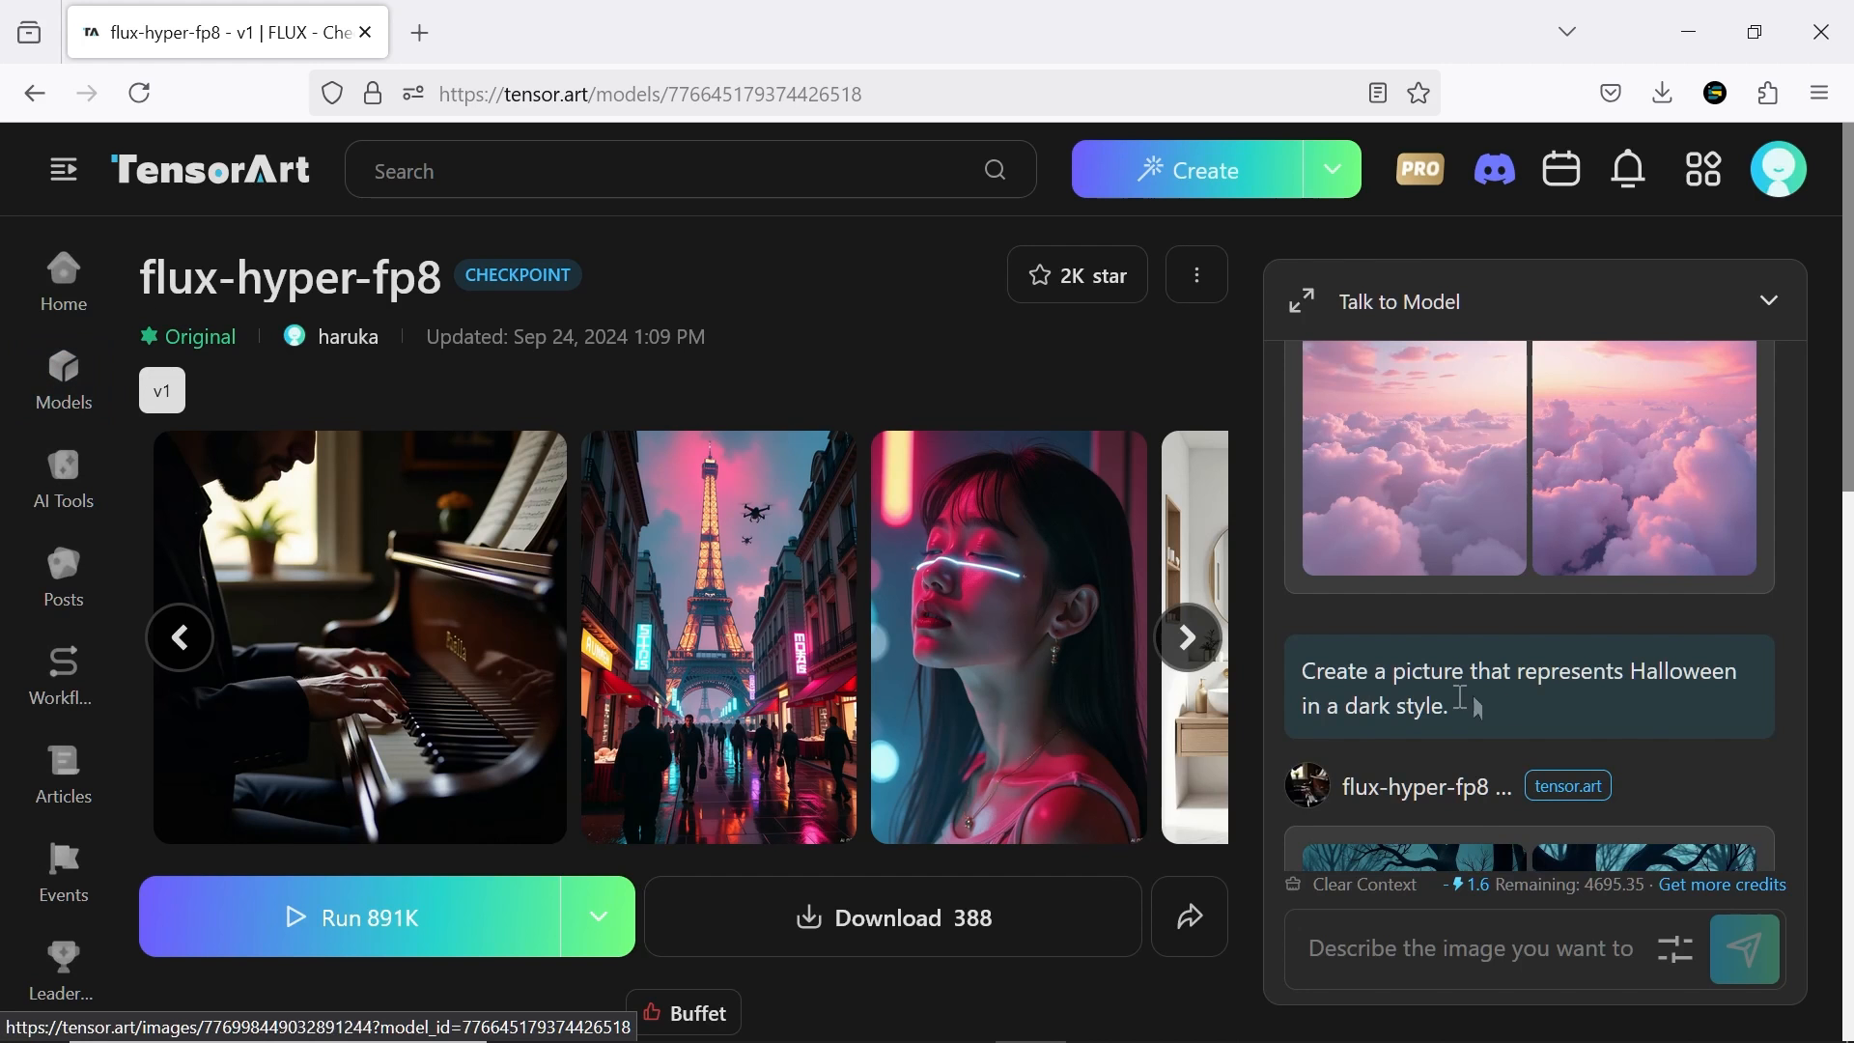
pyautogui.scroll(-3, 1478, 708)
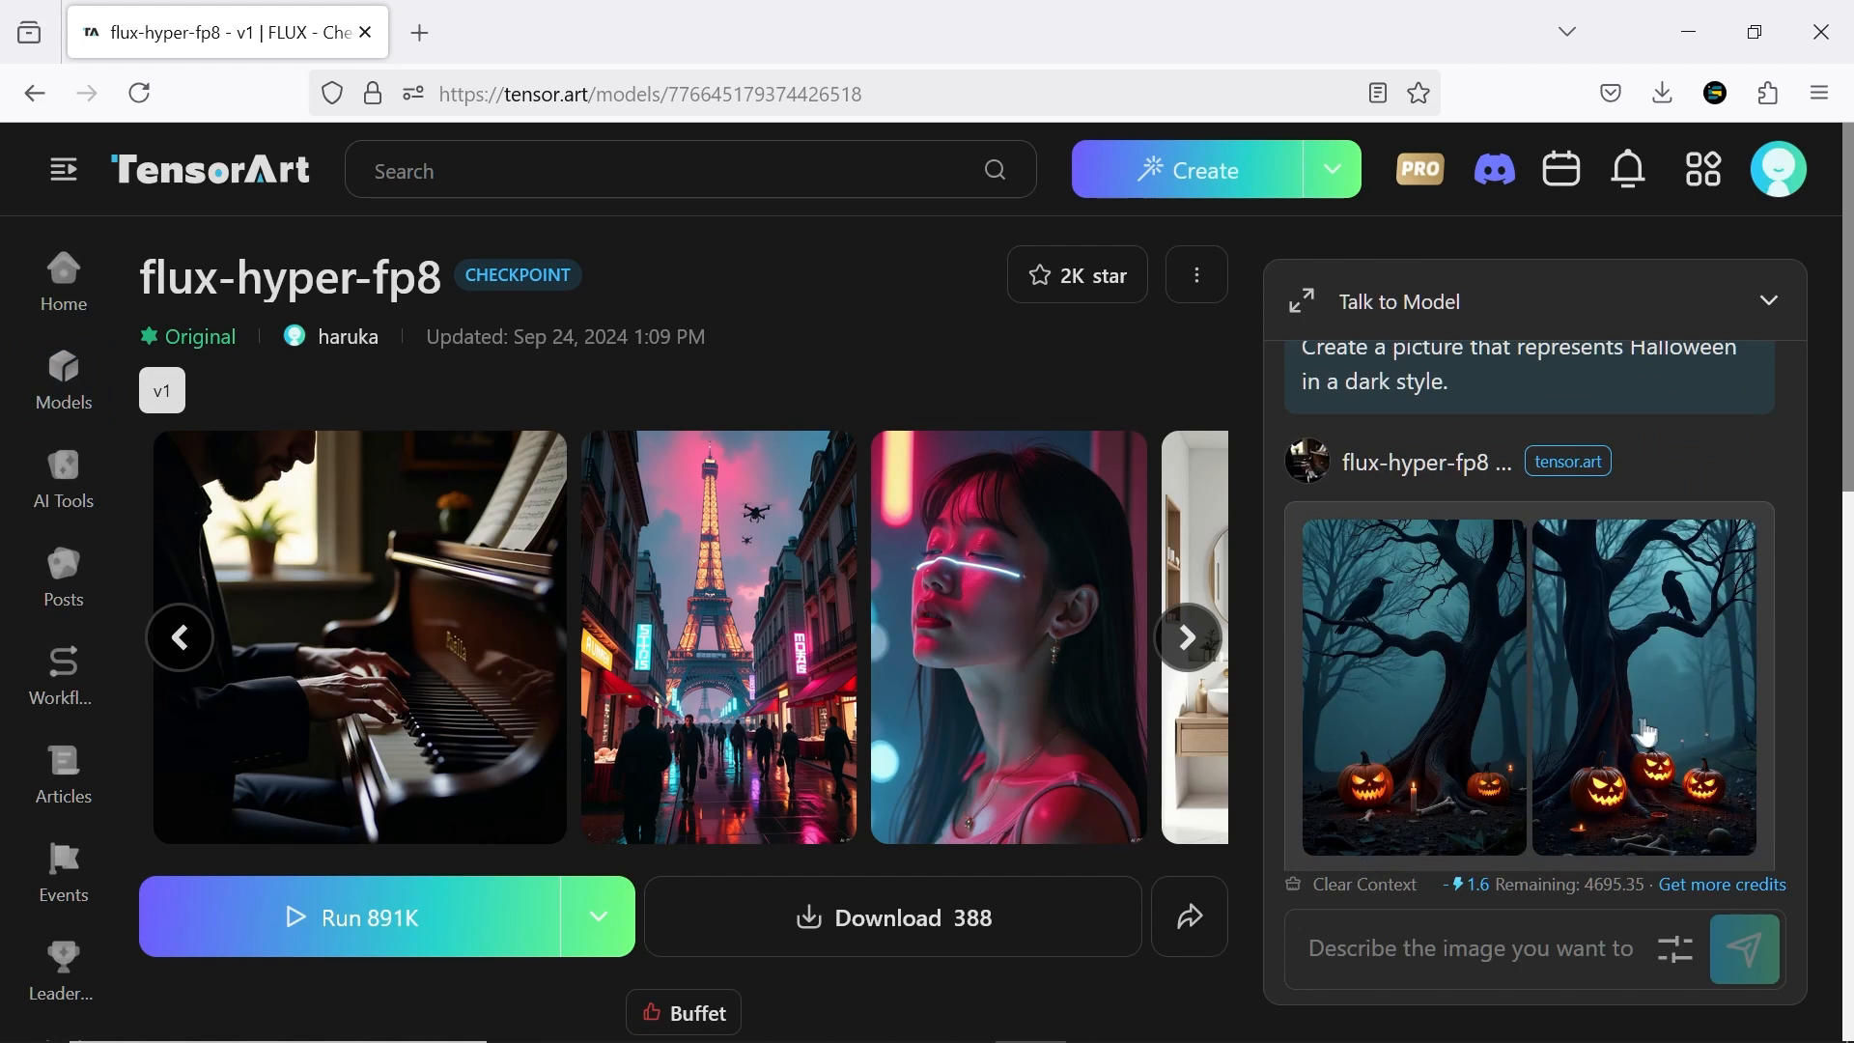
# Filter the Models library to 3D and open the NIXES 2D Pony XL model page
pyautogui.click(75, 405)
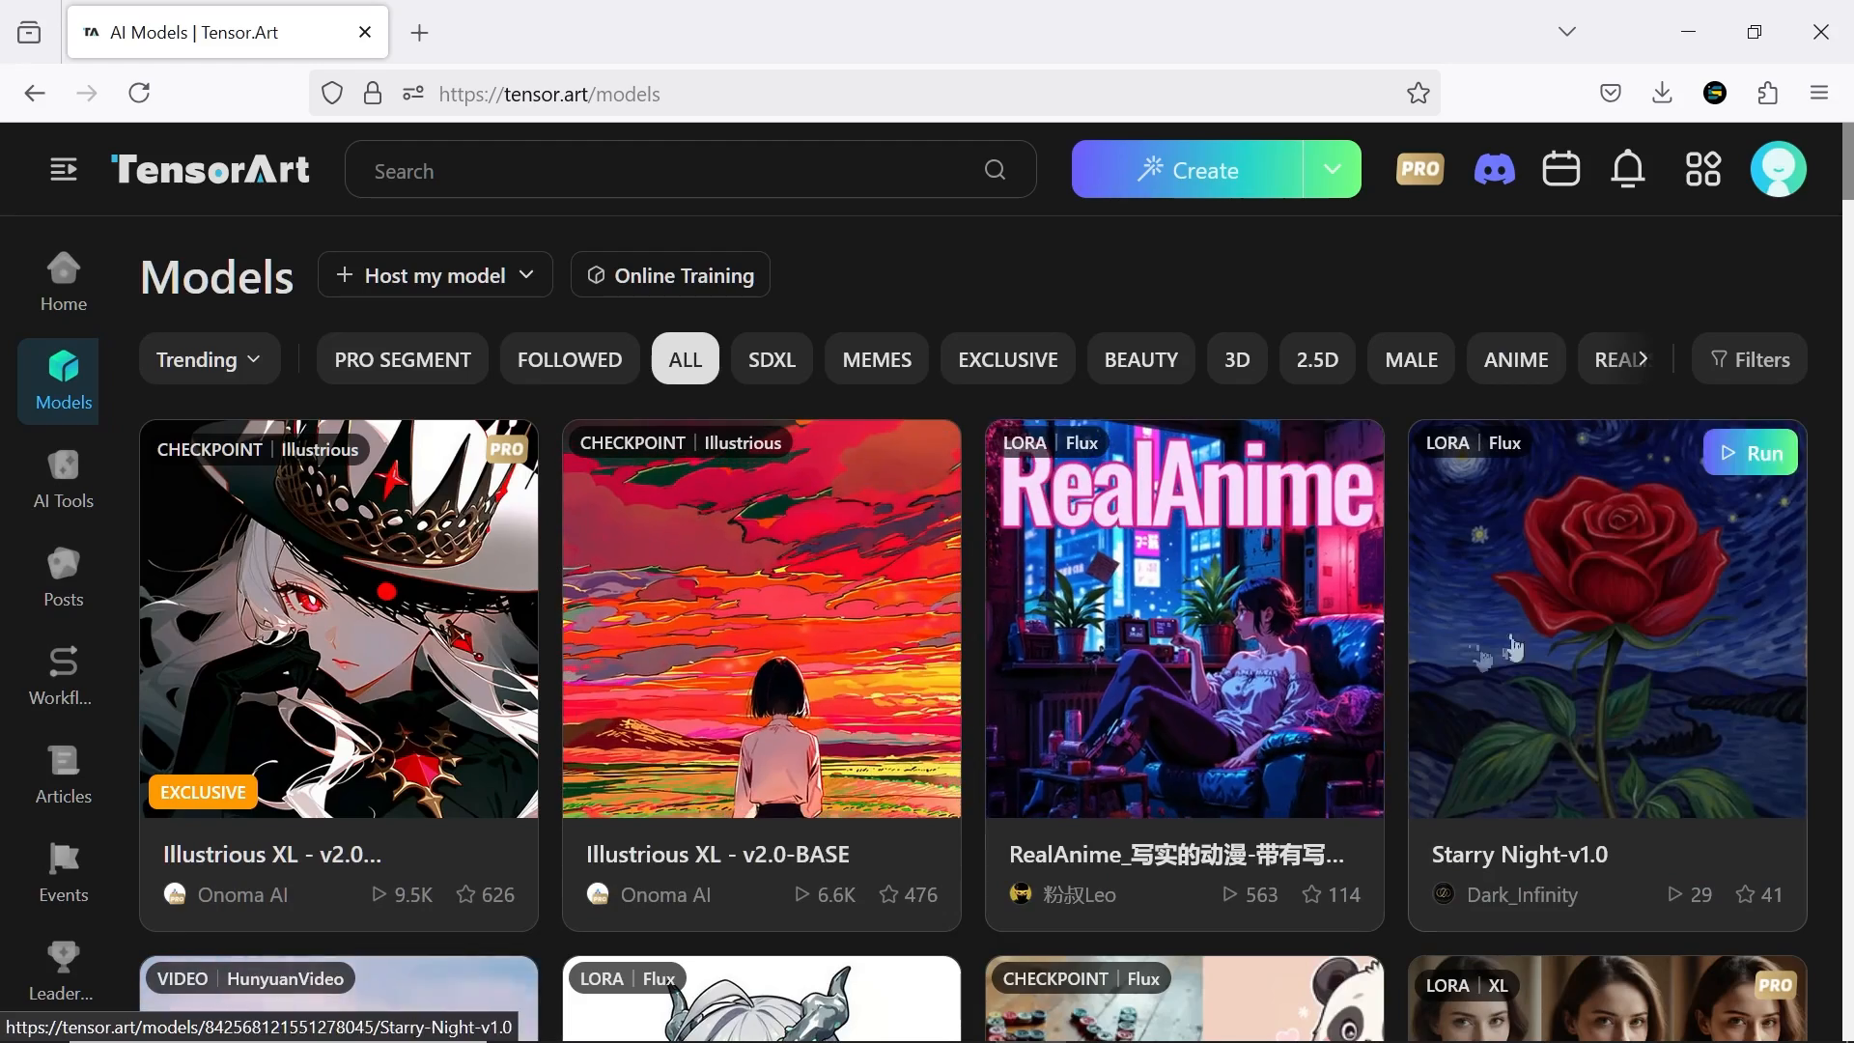
pyautogui.scroll(-5, 1846, 424)
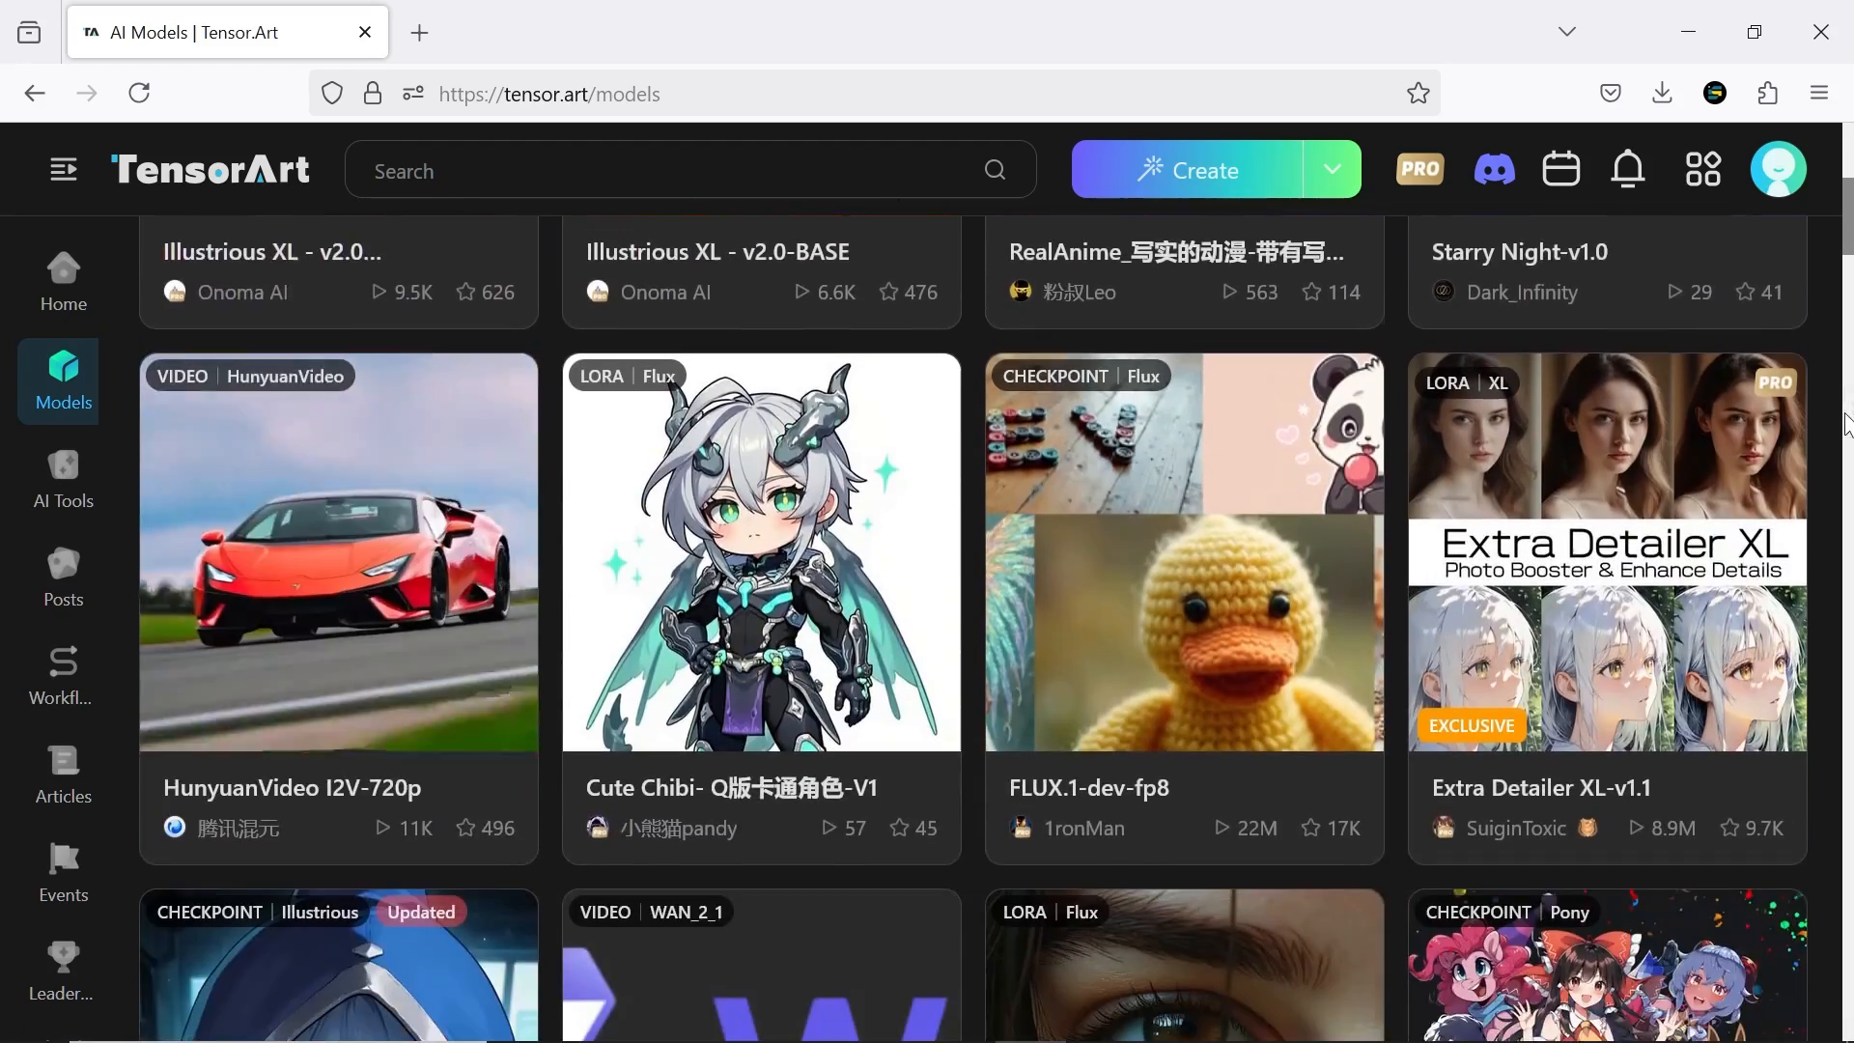
pyautogui.scroll(-5, 1846, 425)
pyautogui.scroll(10, 1251, 369)
pyautogui.click(1238, 360)
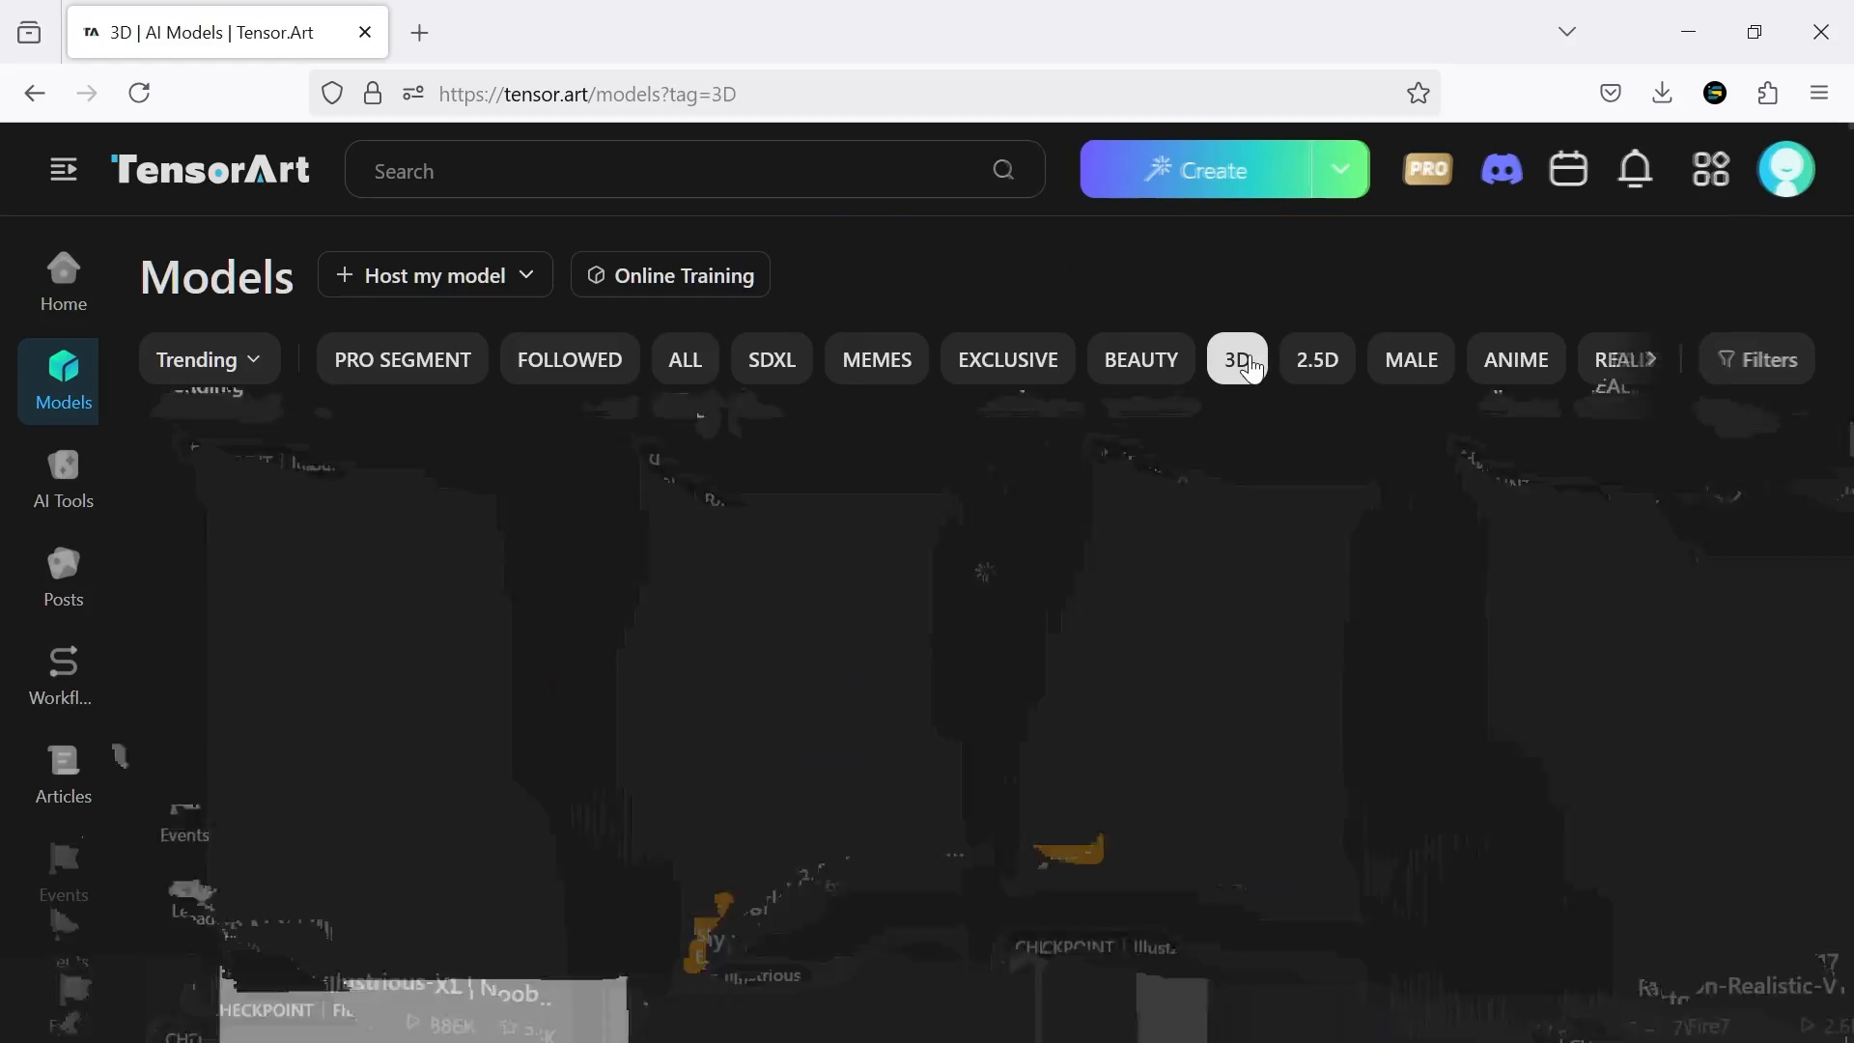
pyautogui.click(1289, 647)
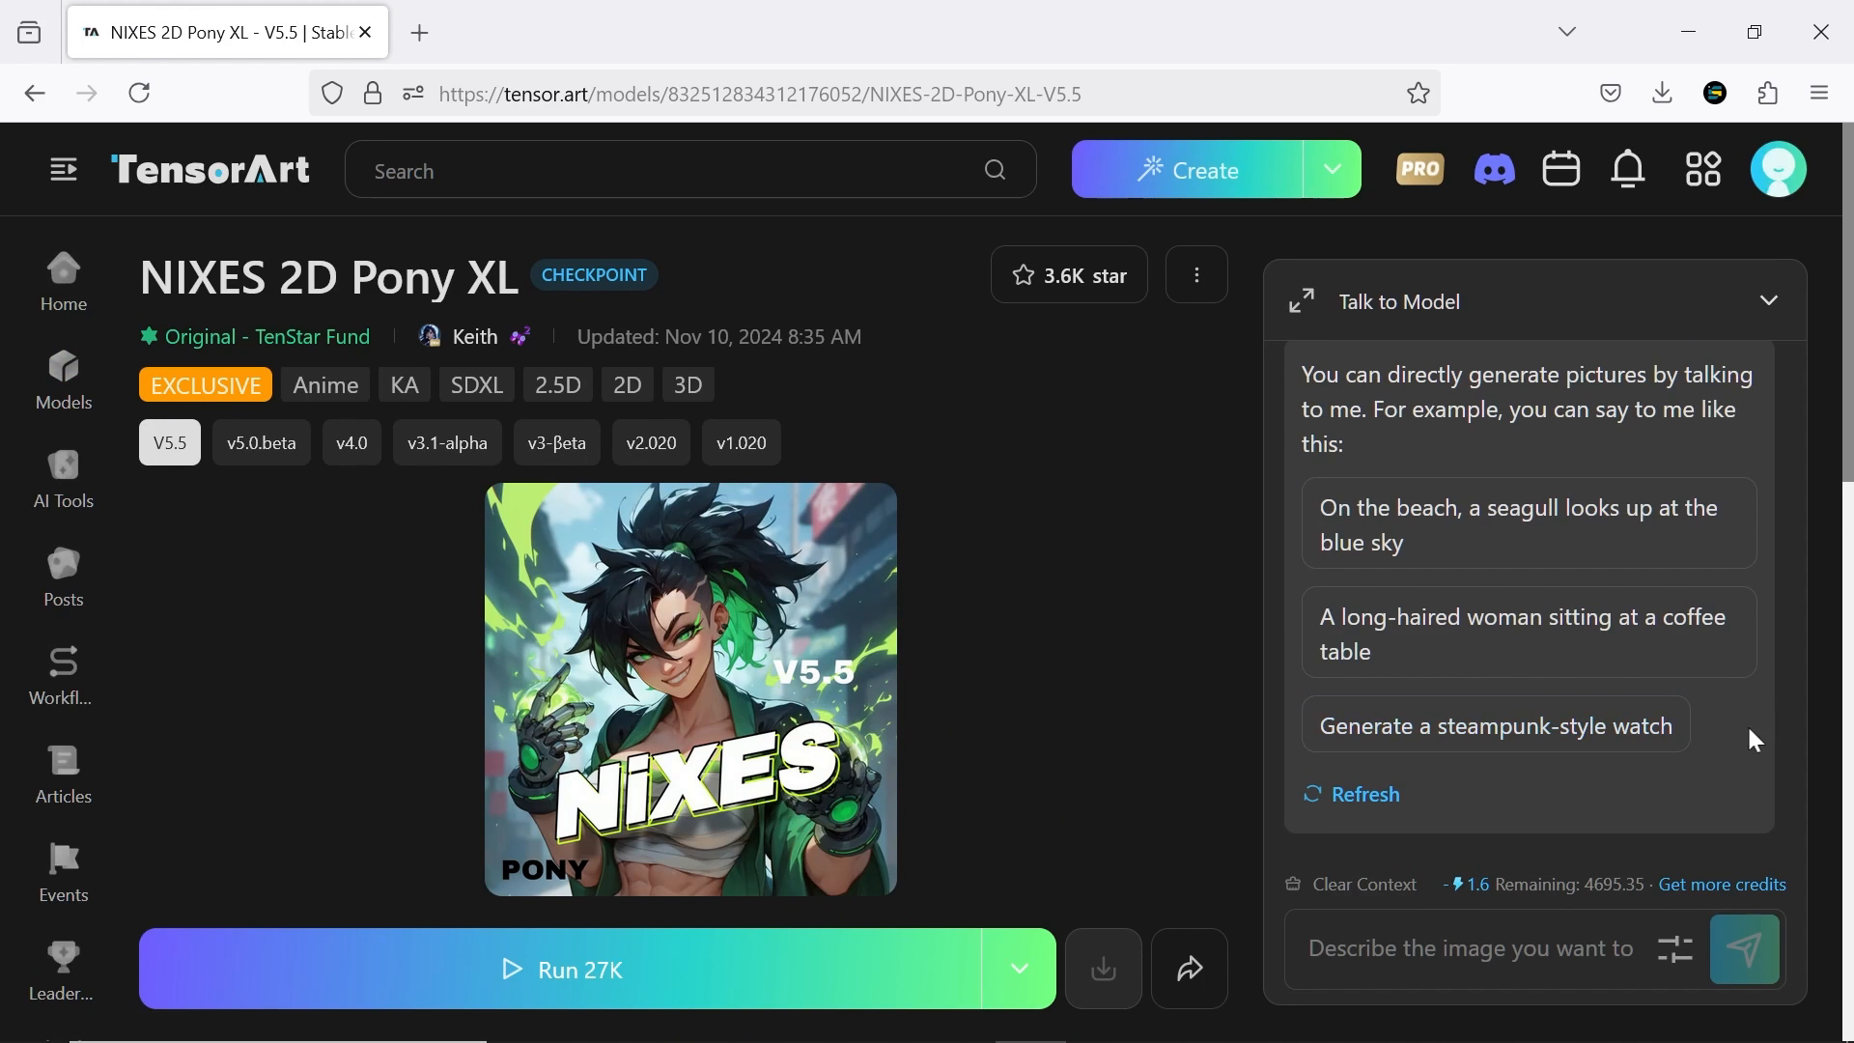
# Refresh the chat's suggestions, generate "Baby rabbits nestled in a field of soft, green grass", and inspect the enlarged result
pyautogui.click(1380, 795)
pyautogui.click(1502, 541)
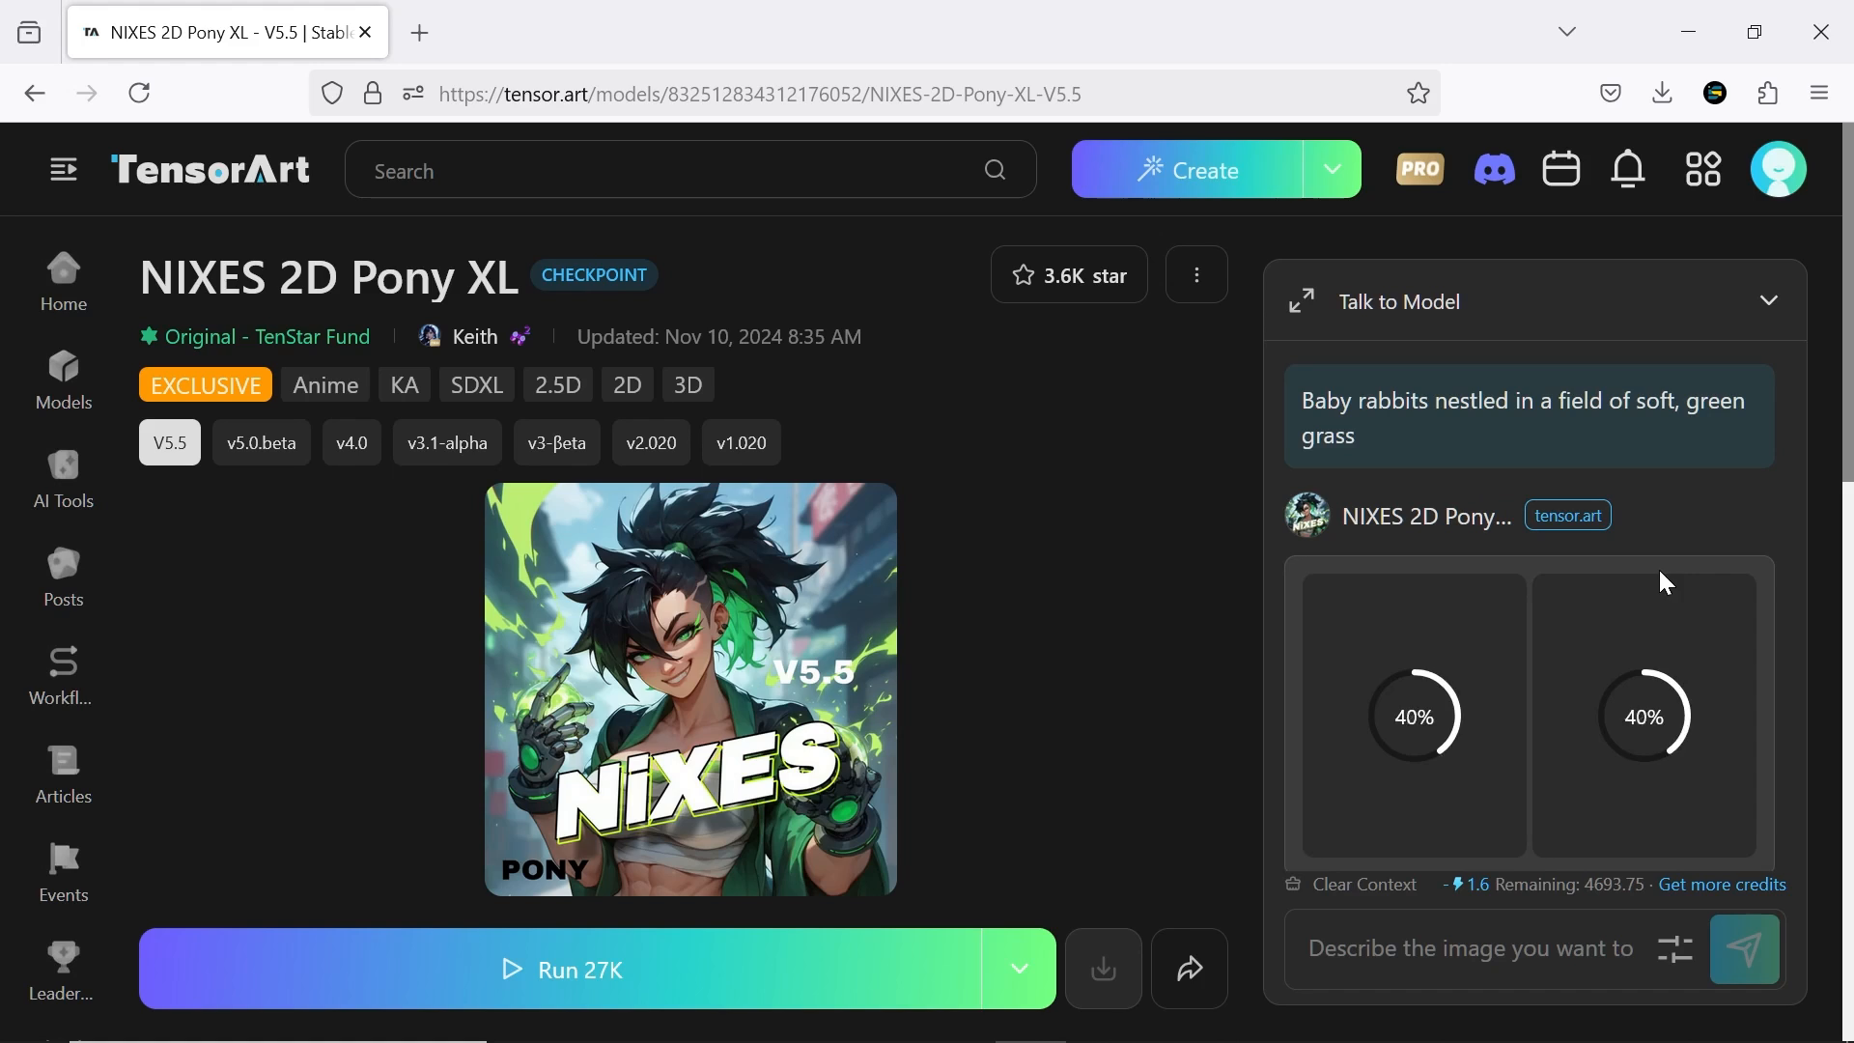
pyautogui.click(1666, 618)
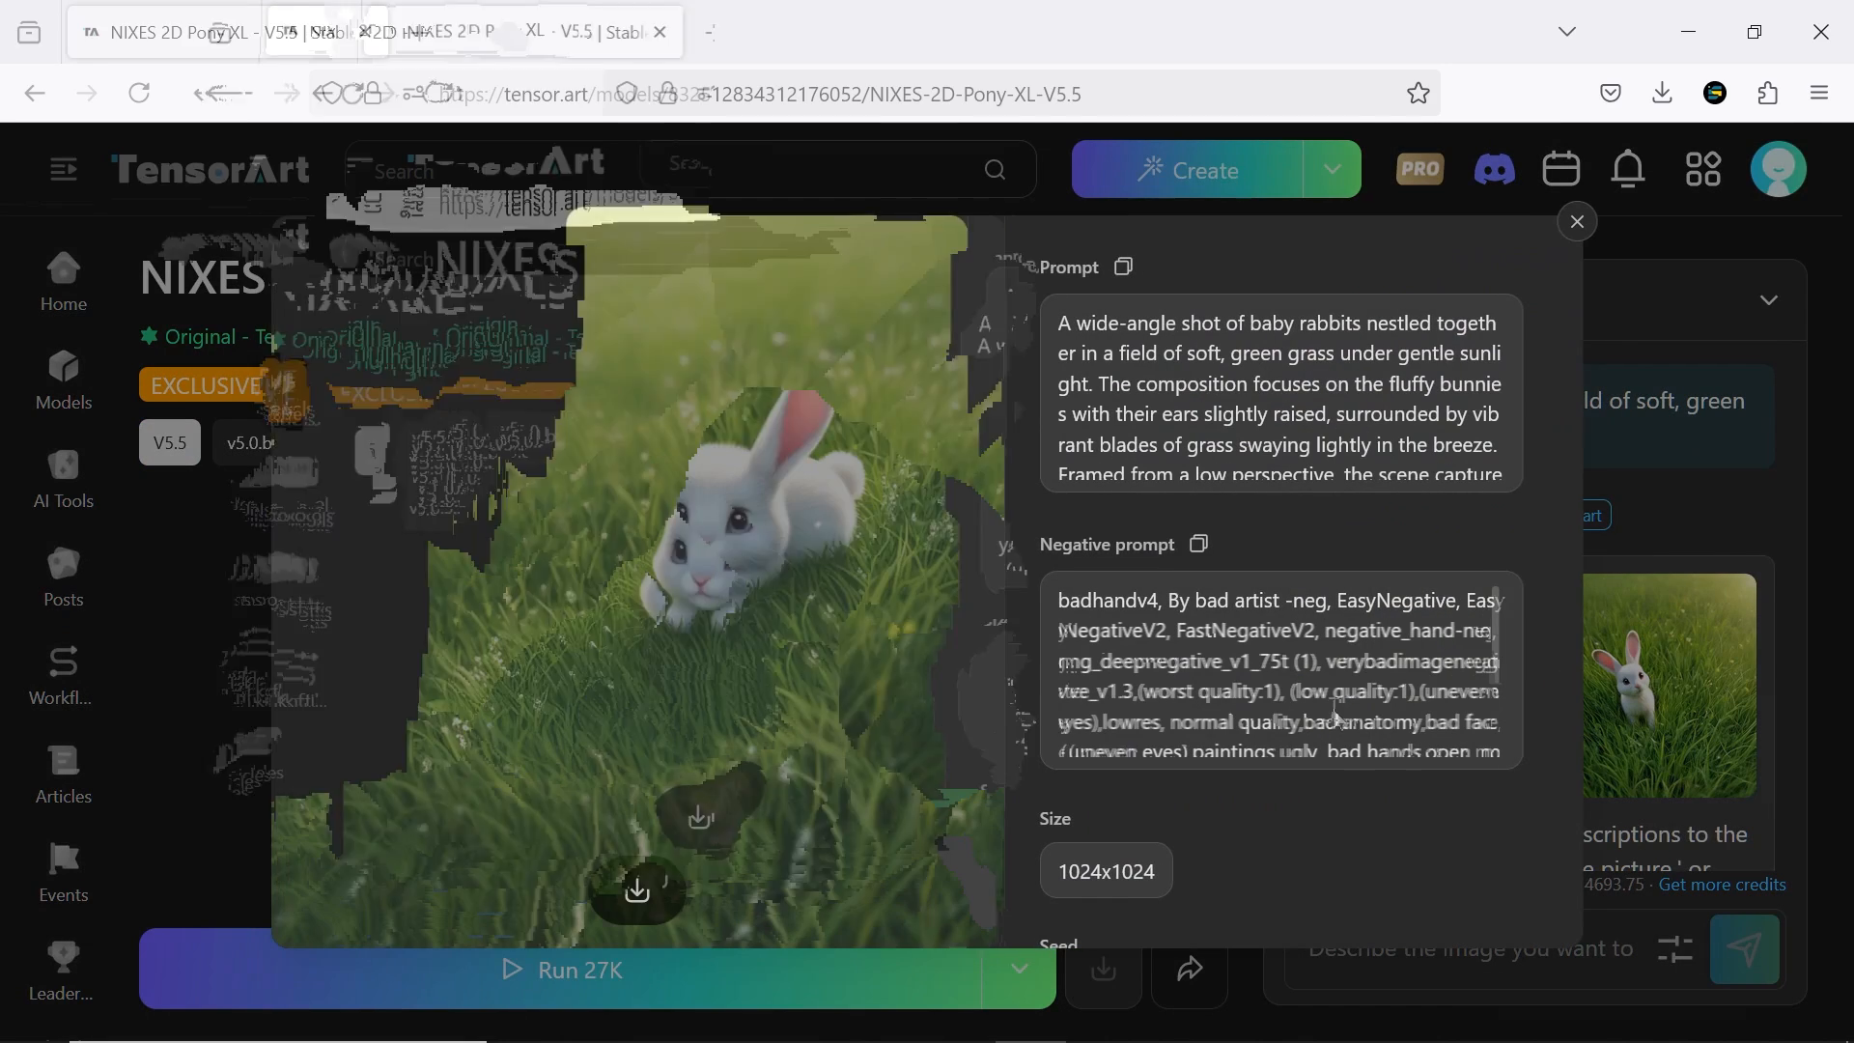
pyautogui.click(960, 613)
pyautogui.click(1578, 223)
# Browse the community images made with NIXES 2D Pony XL and view the post of the red-haired woman eating at a table
pyautogui.scroll(-3, 928, 679)
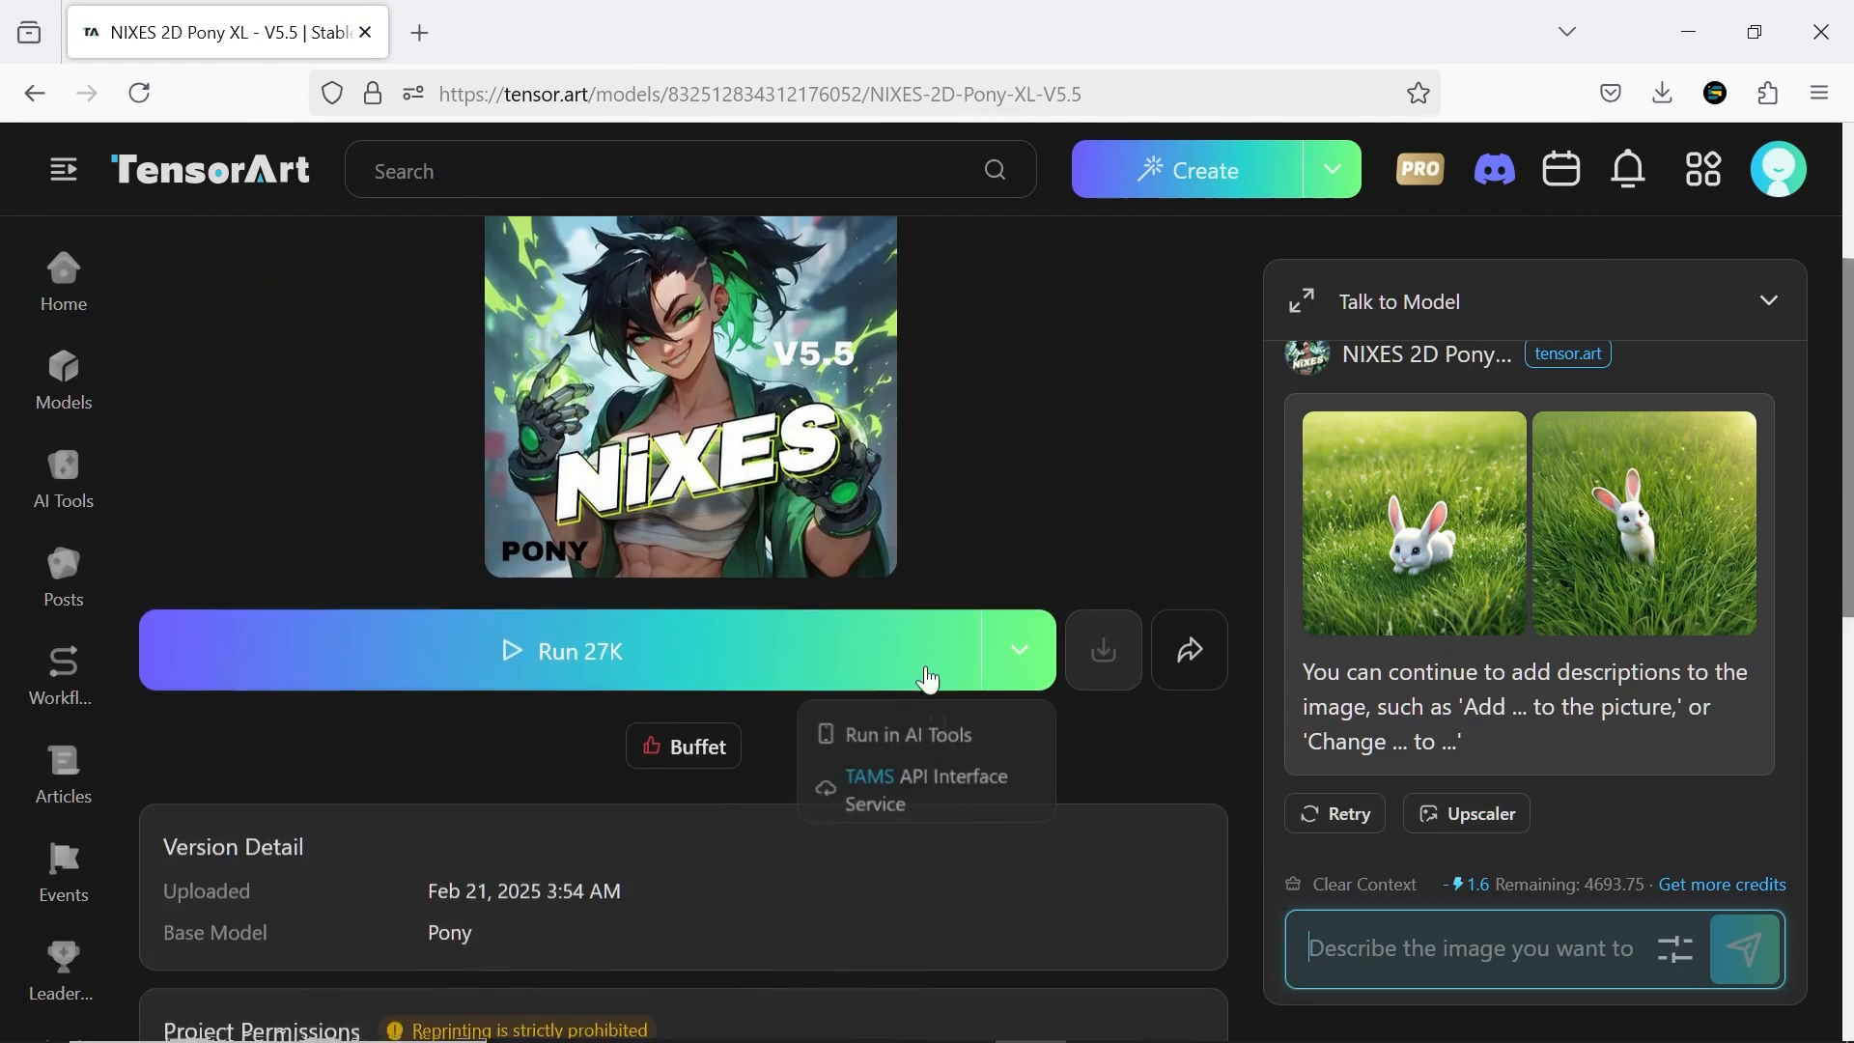
pyautogui.scroll(-15, 941, 666)
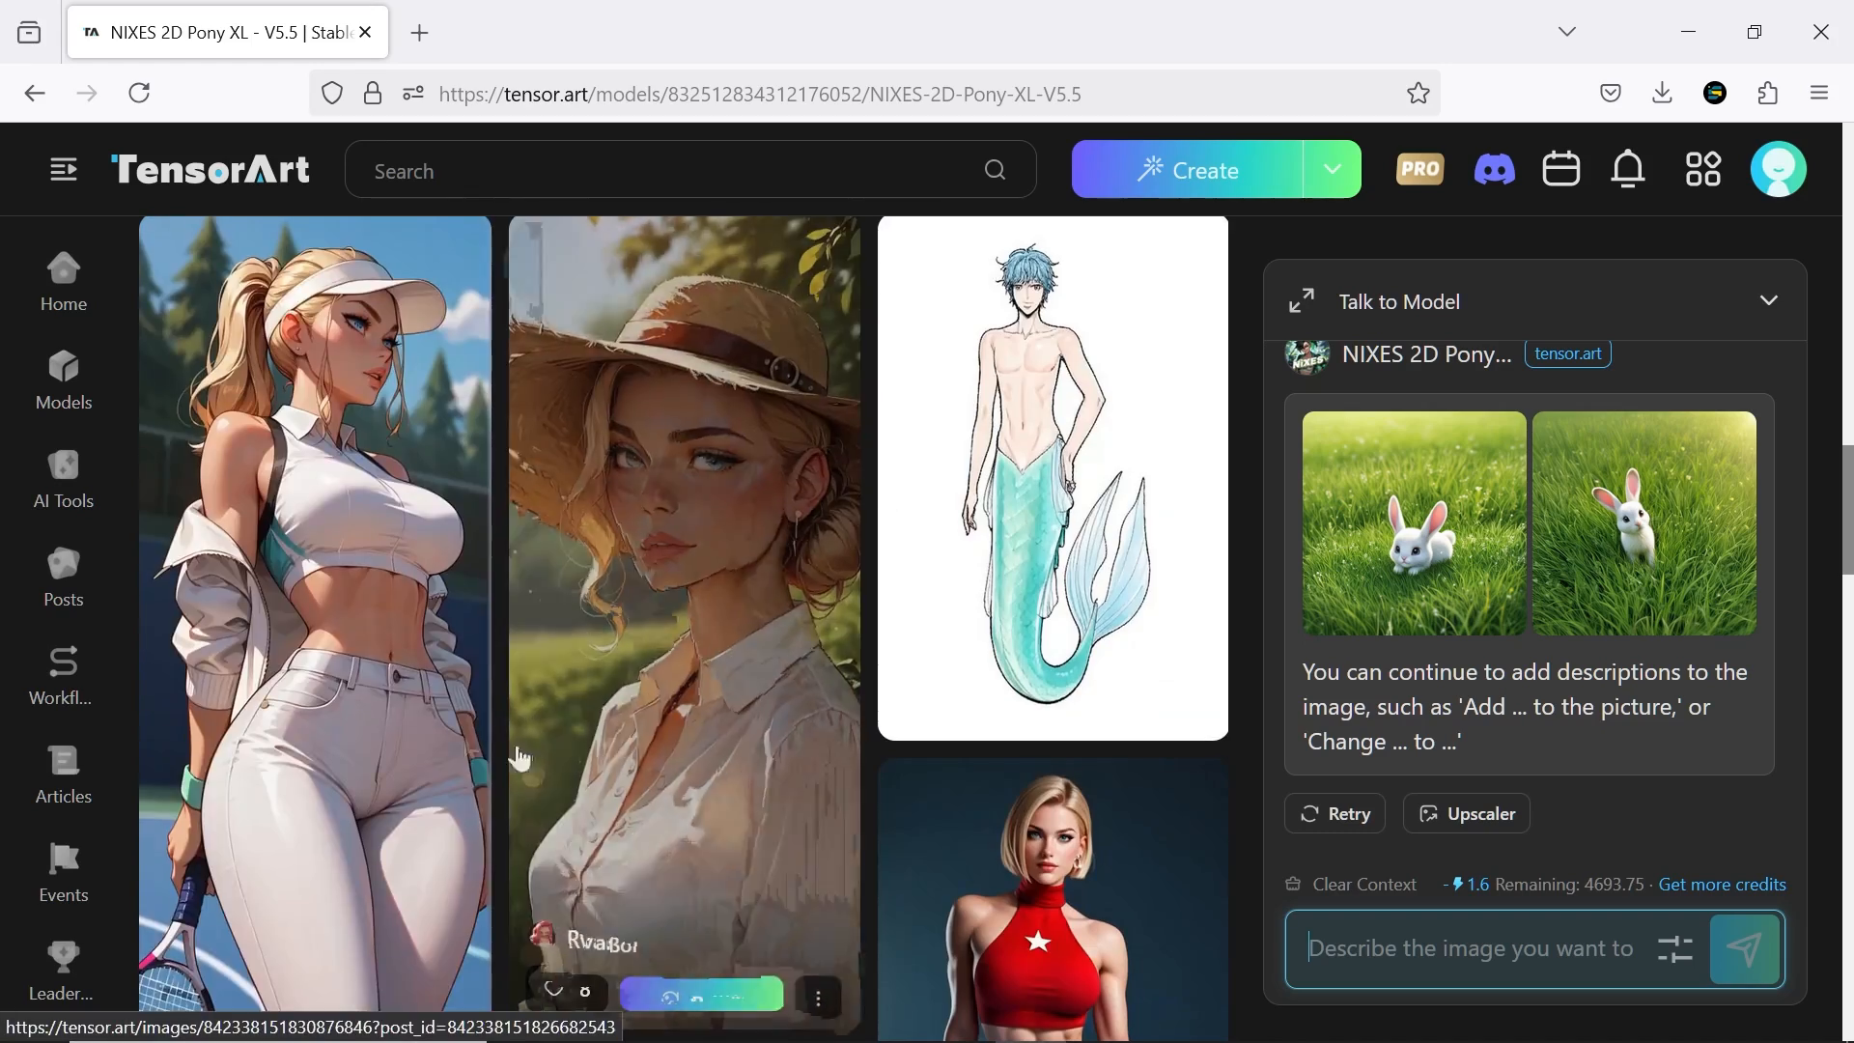
pyautogui.scroll(-10, 1062, 618)
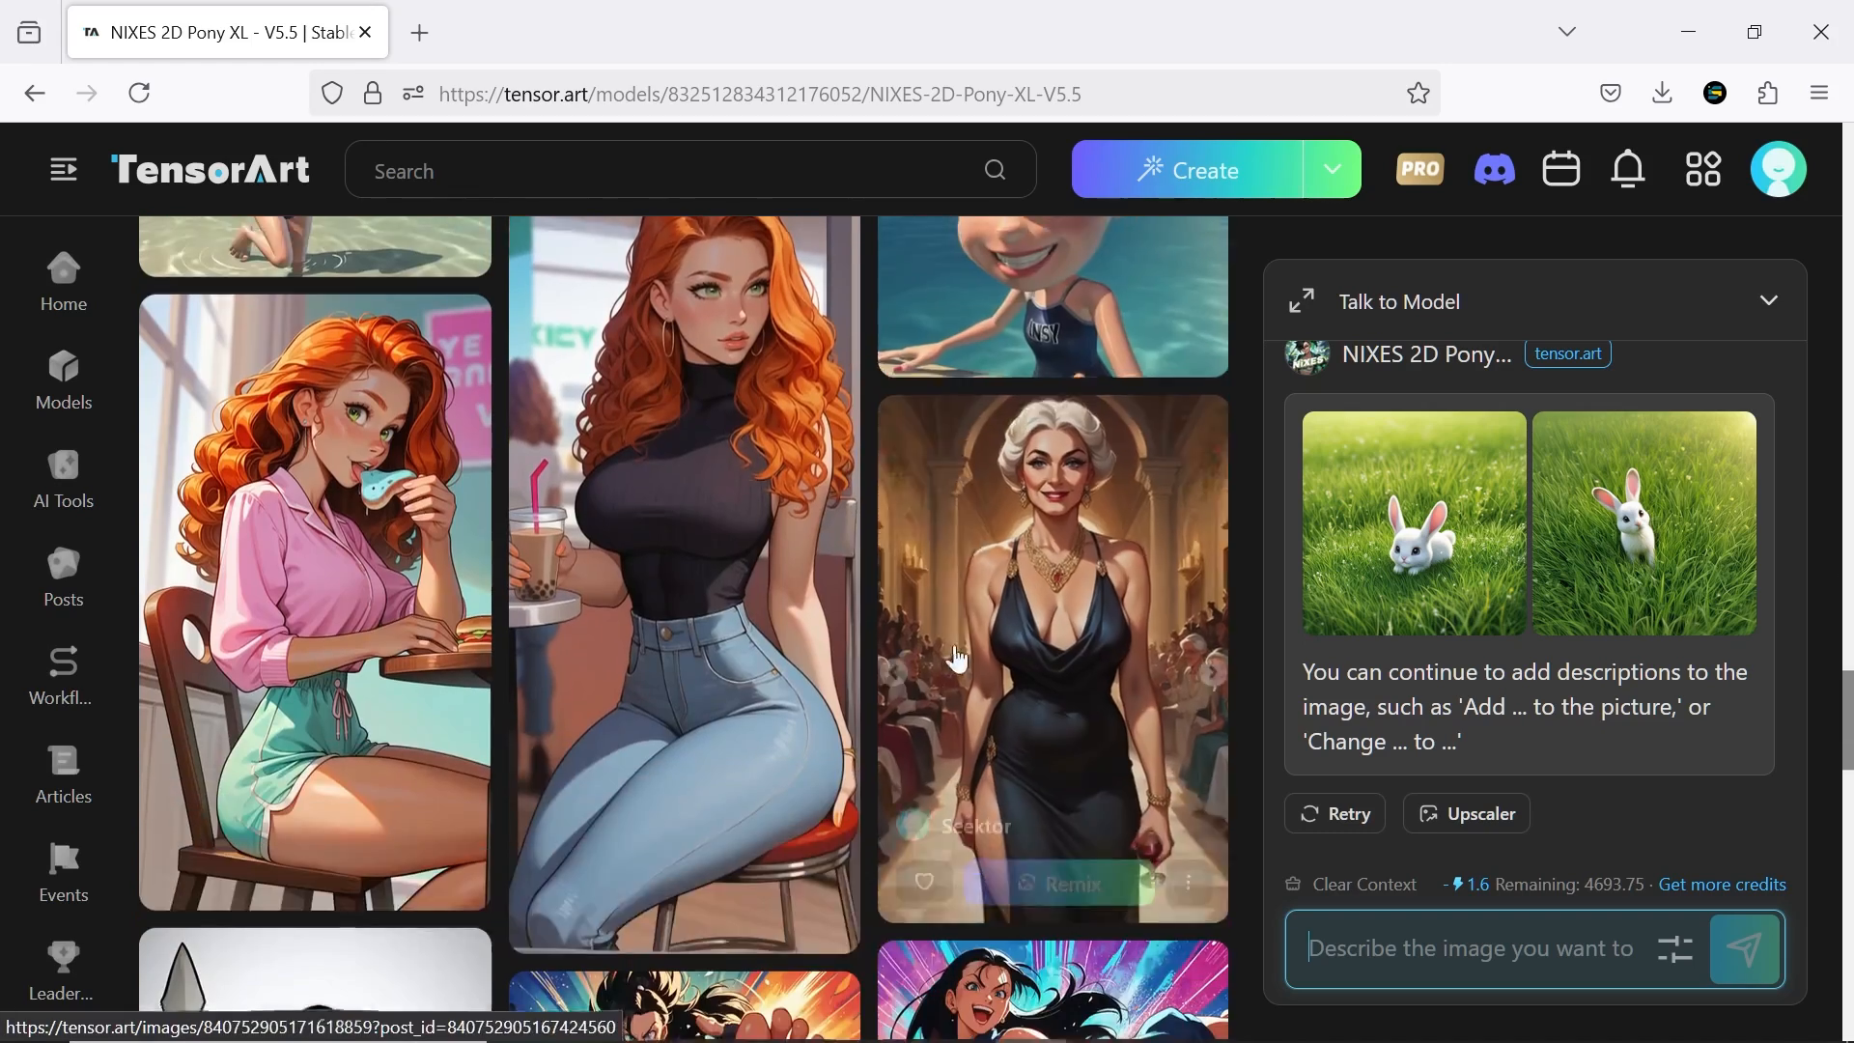
pyautogui.click(320, 584)
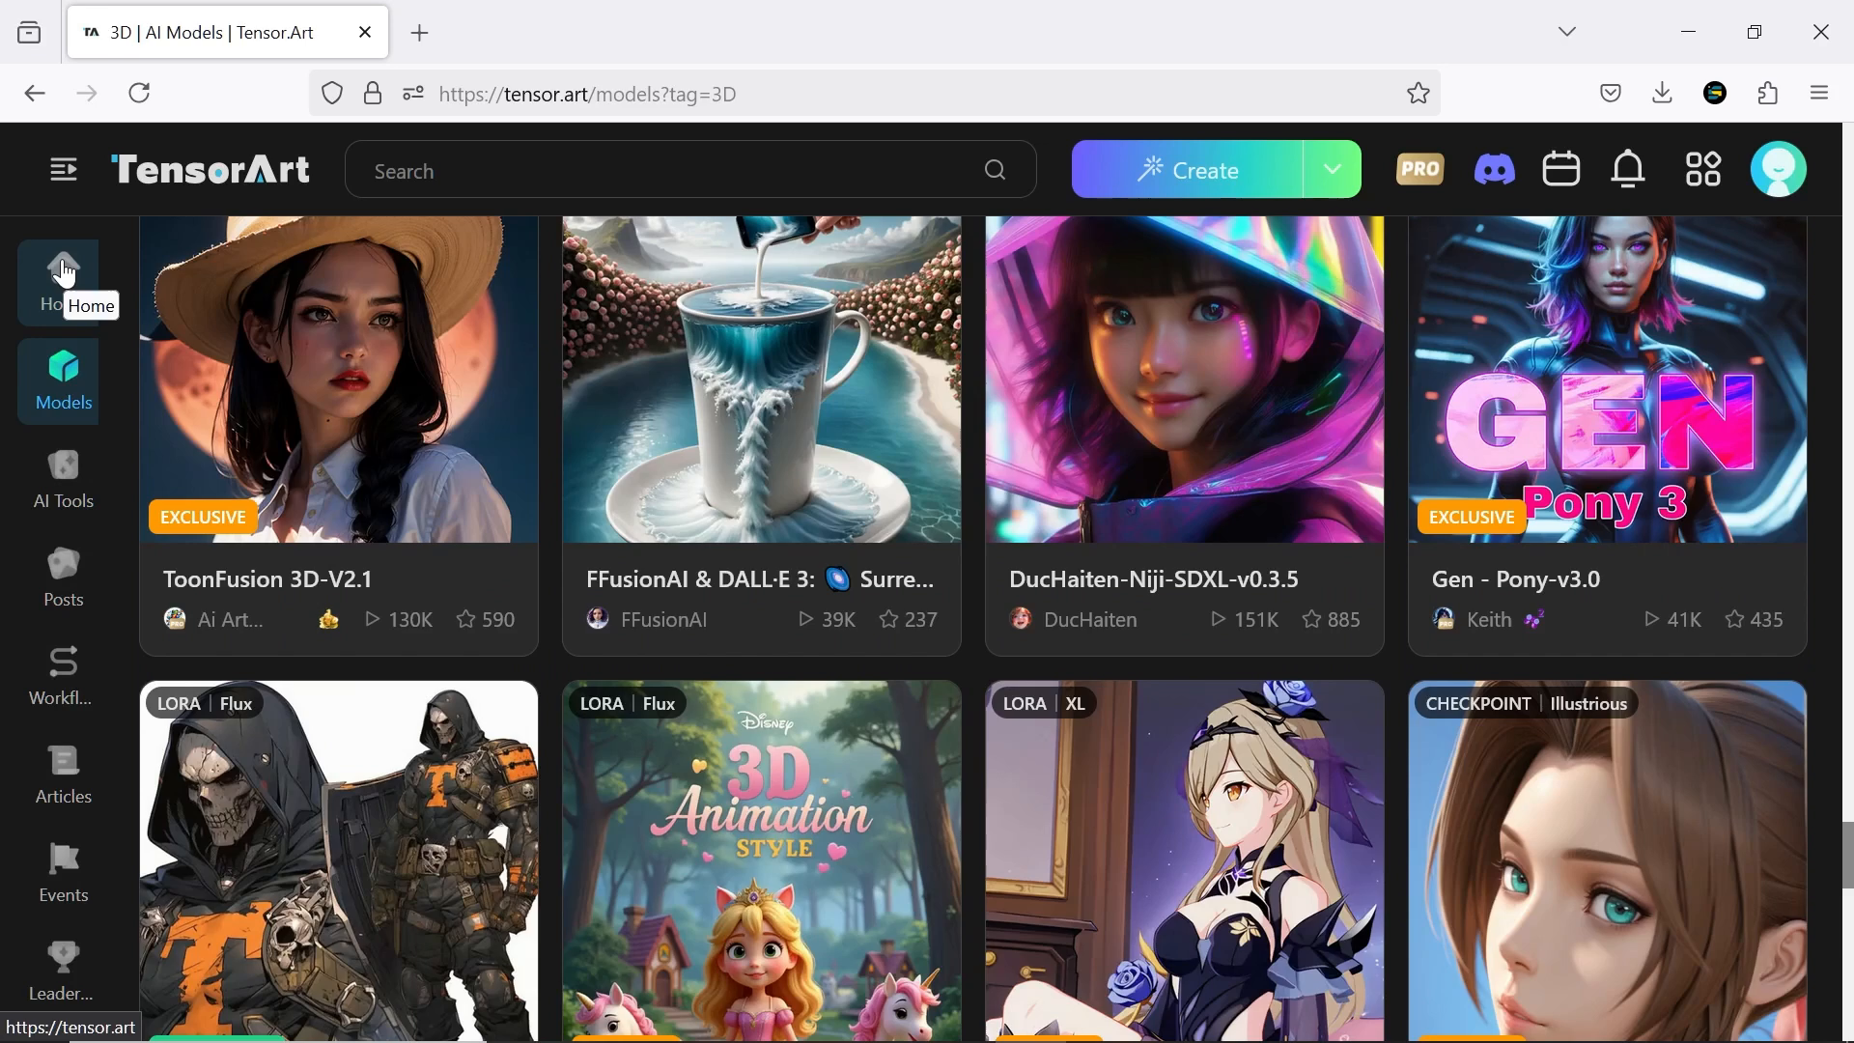
# Return to the home page, open the Creation workspace, and open the selection of base models for Text2Img
pyautogui.click(65, 274)
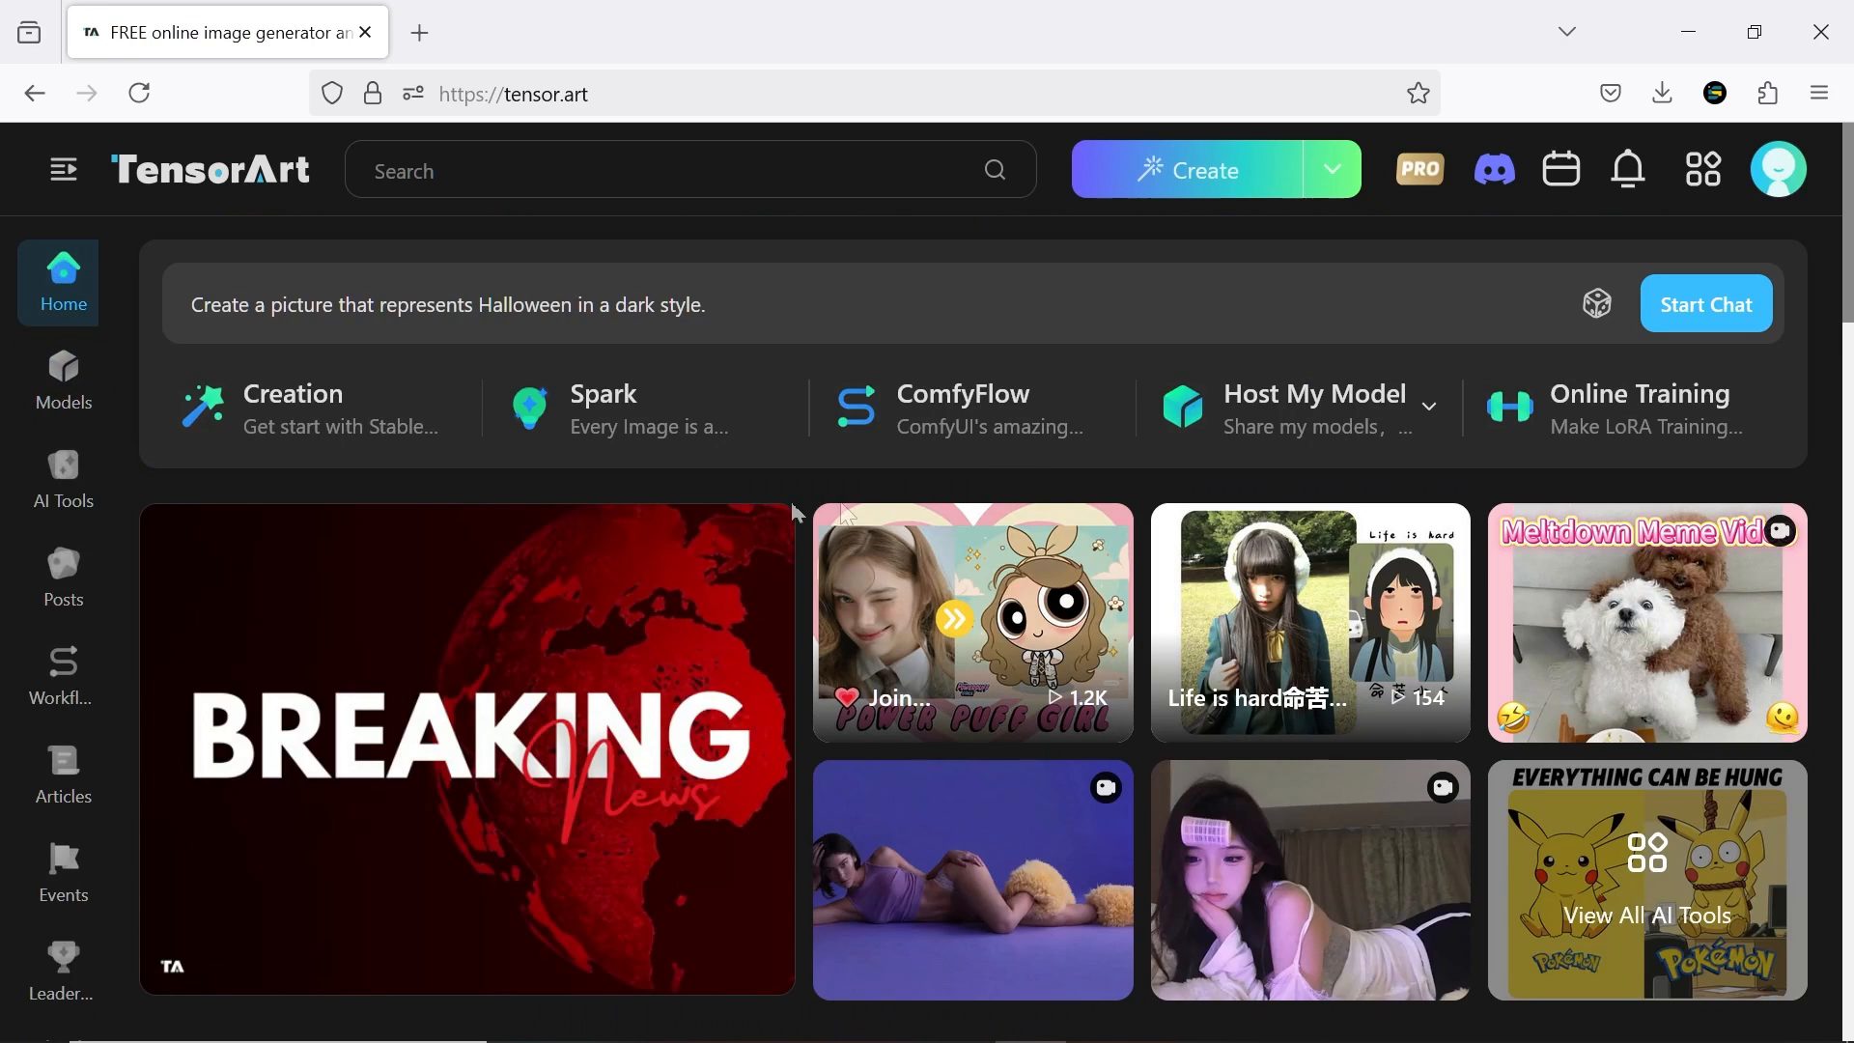
pyautogui.click(403, 423)
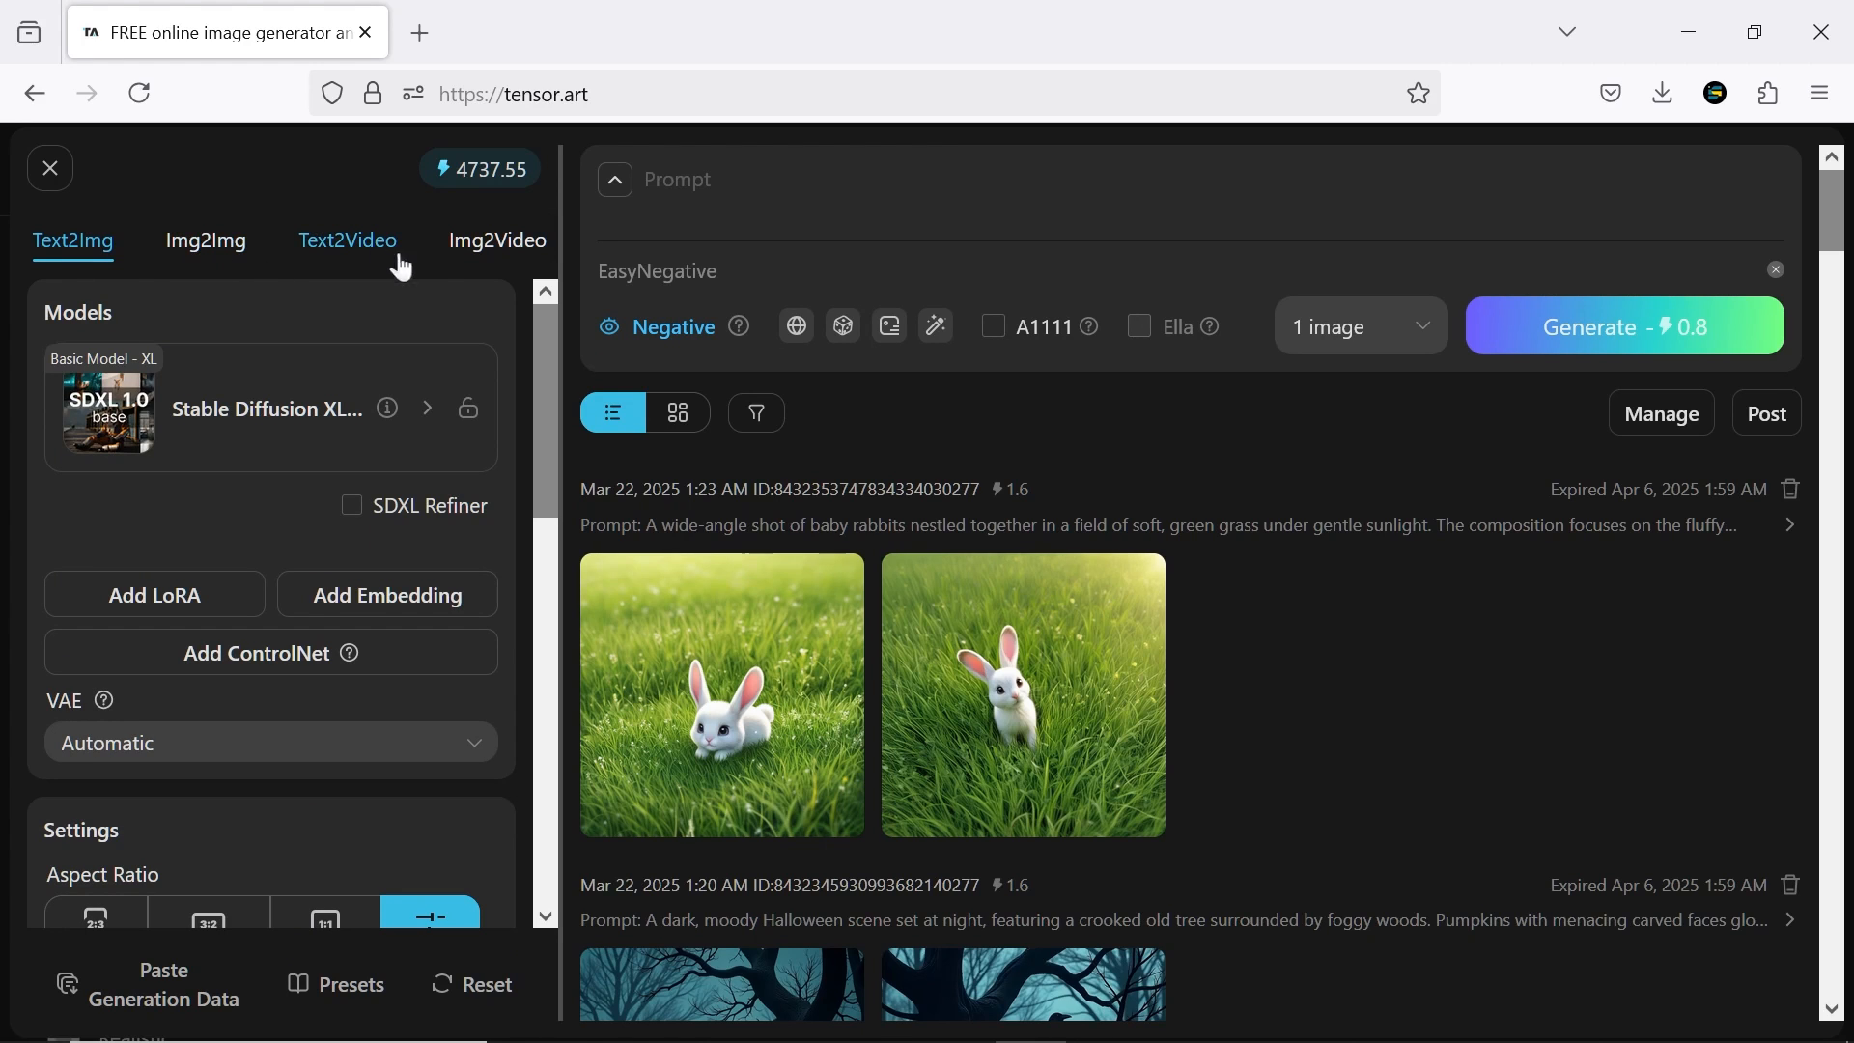
pyautogui.click(273, 432)
# Browse the base models in the SDXL, Memes, Exclusive, Beauty and 3D categories
pyautogui.click(662, 372)
pyautogui.click(771, 388)
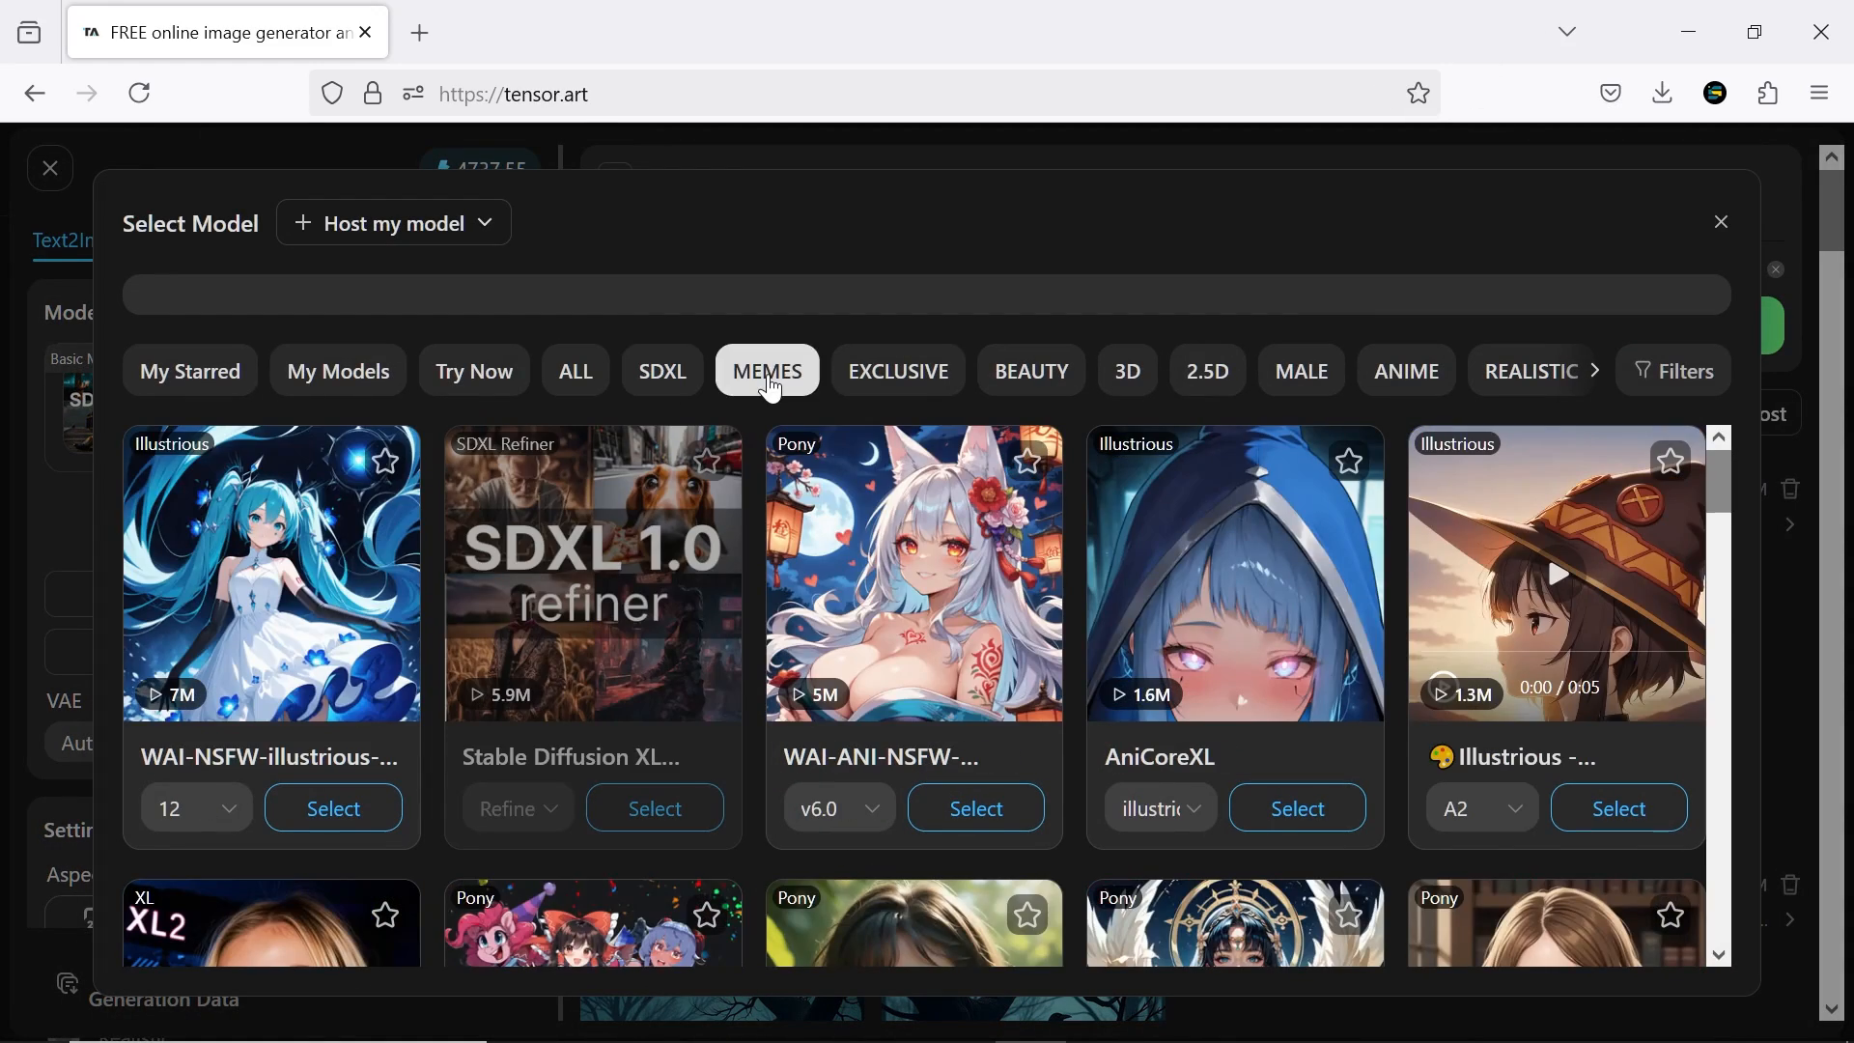
pyautogui.click(896, 377)
pyautogui.click(1029, 376)
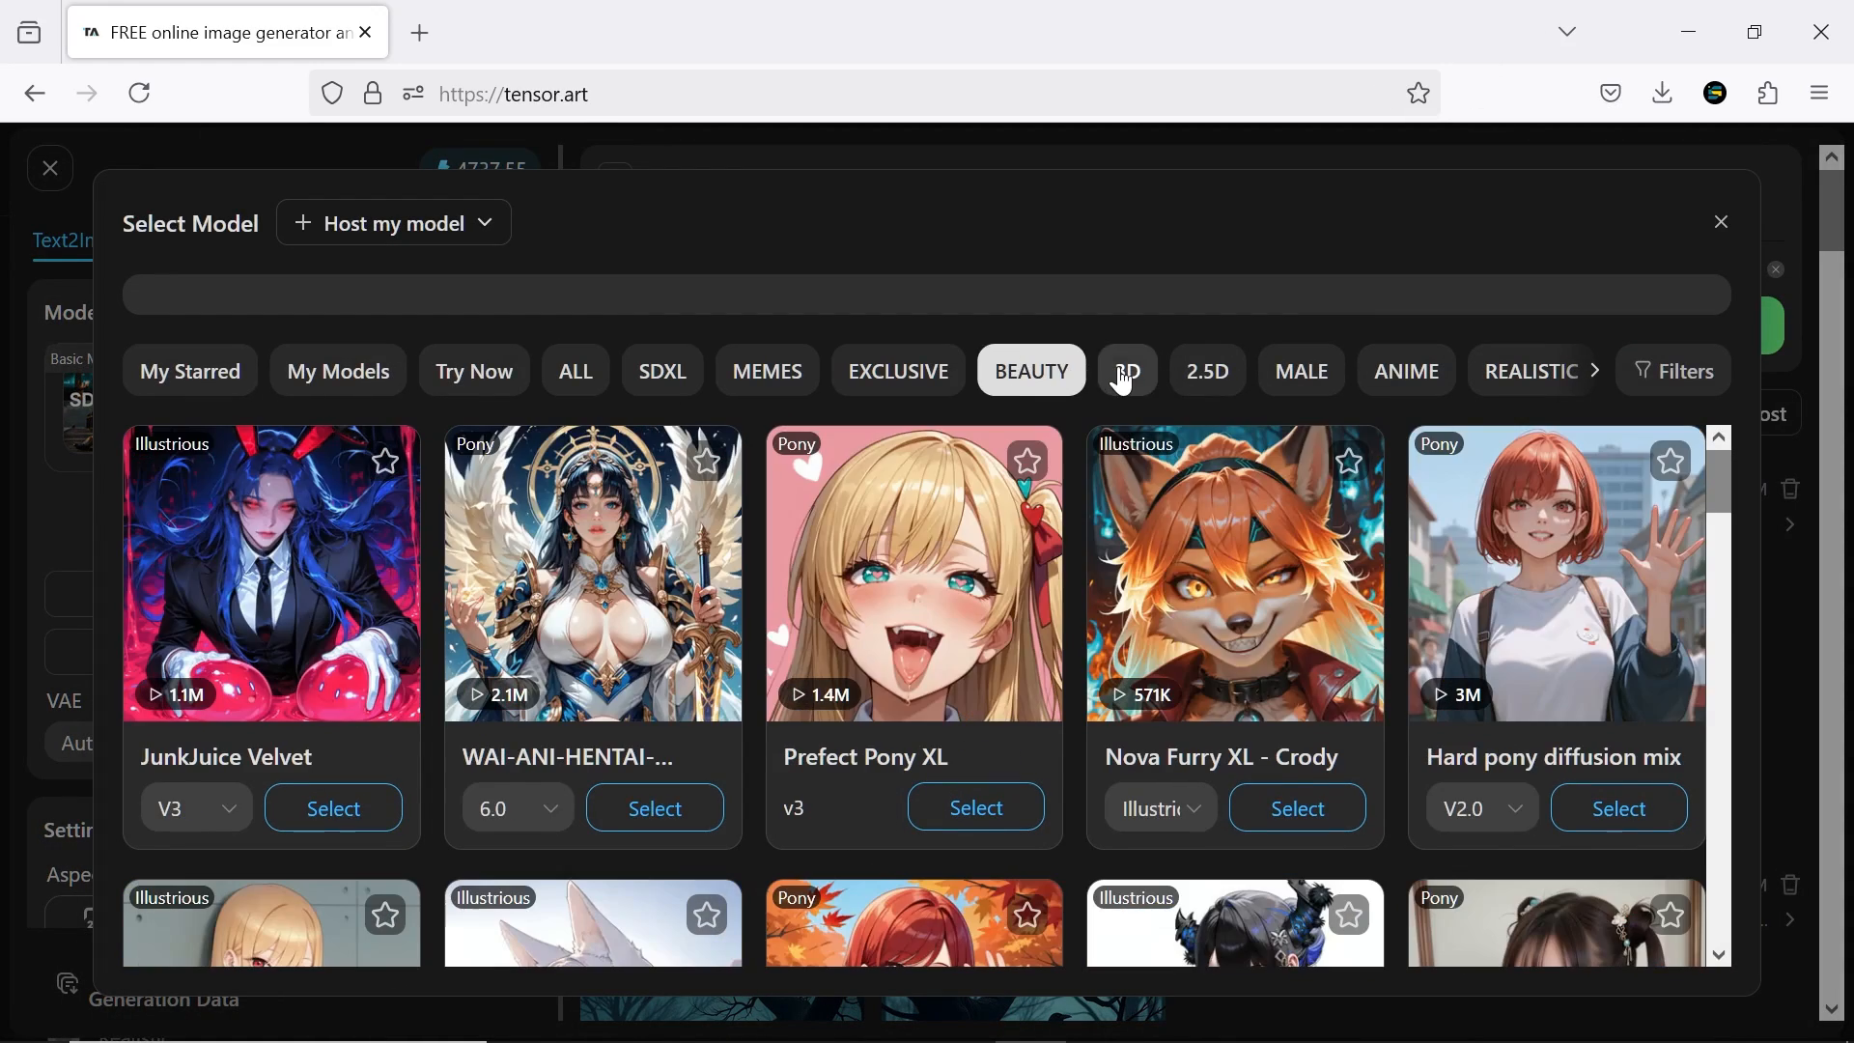
pyautogui.click(1123, 381)
pyautogui.middleClick(1724, 479)
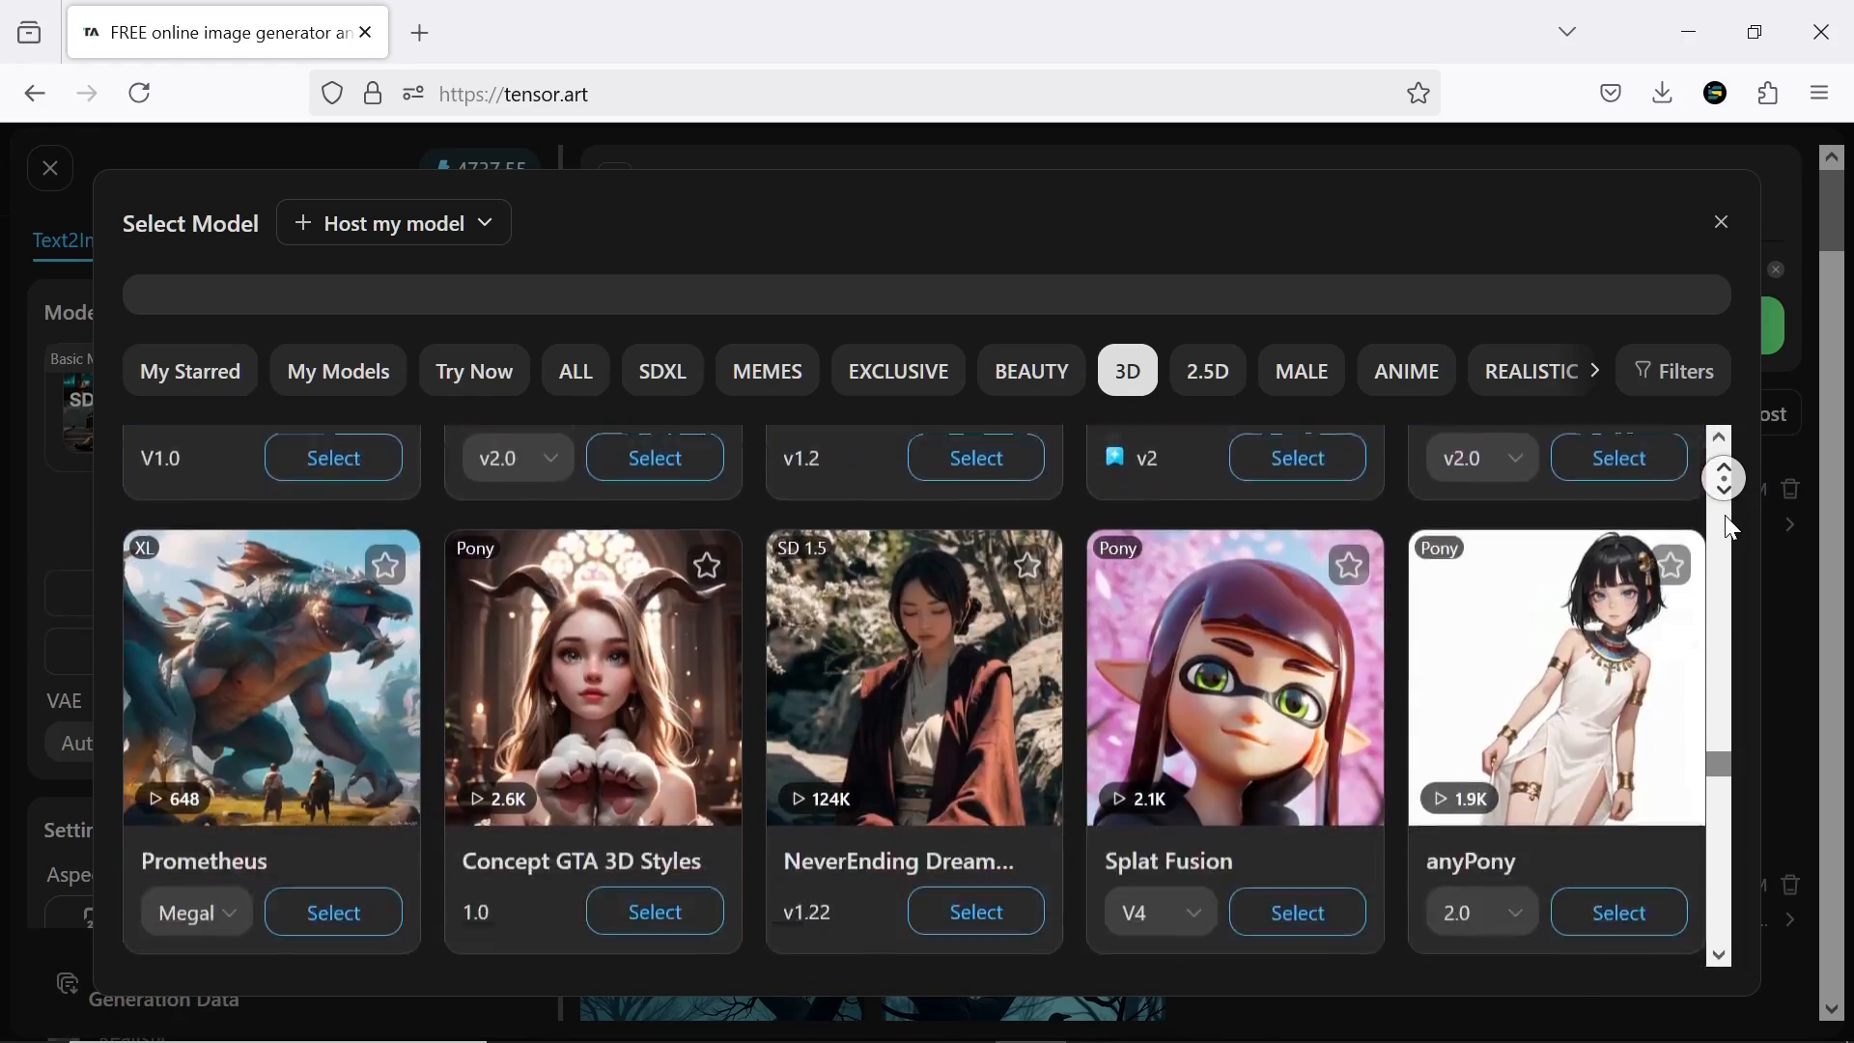
# Choose Disney Pixar Cartoon v1.0 from the 3D models as the base model
pyautogui.middleClick(1724, 515)
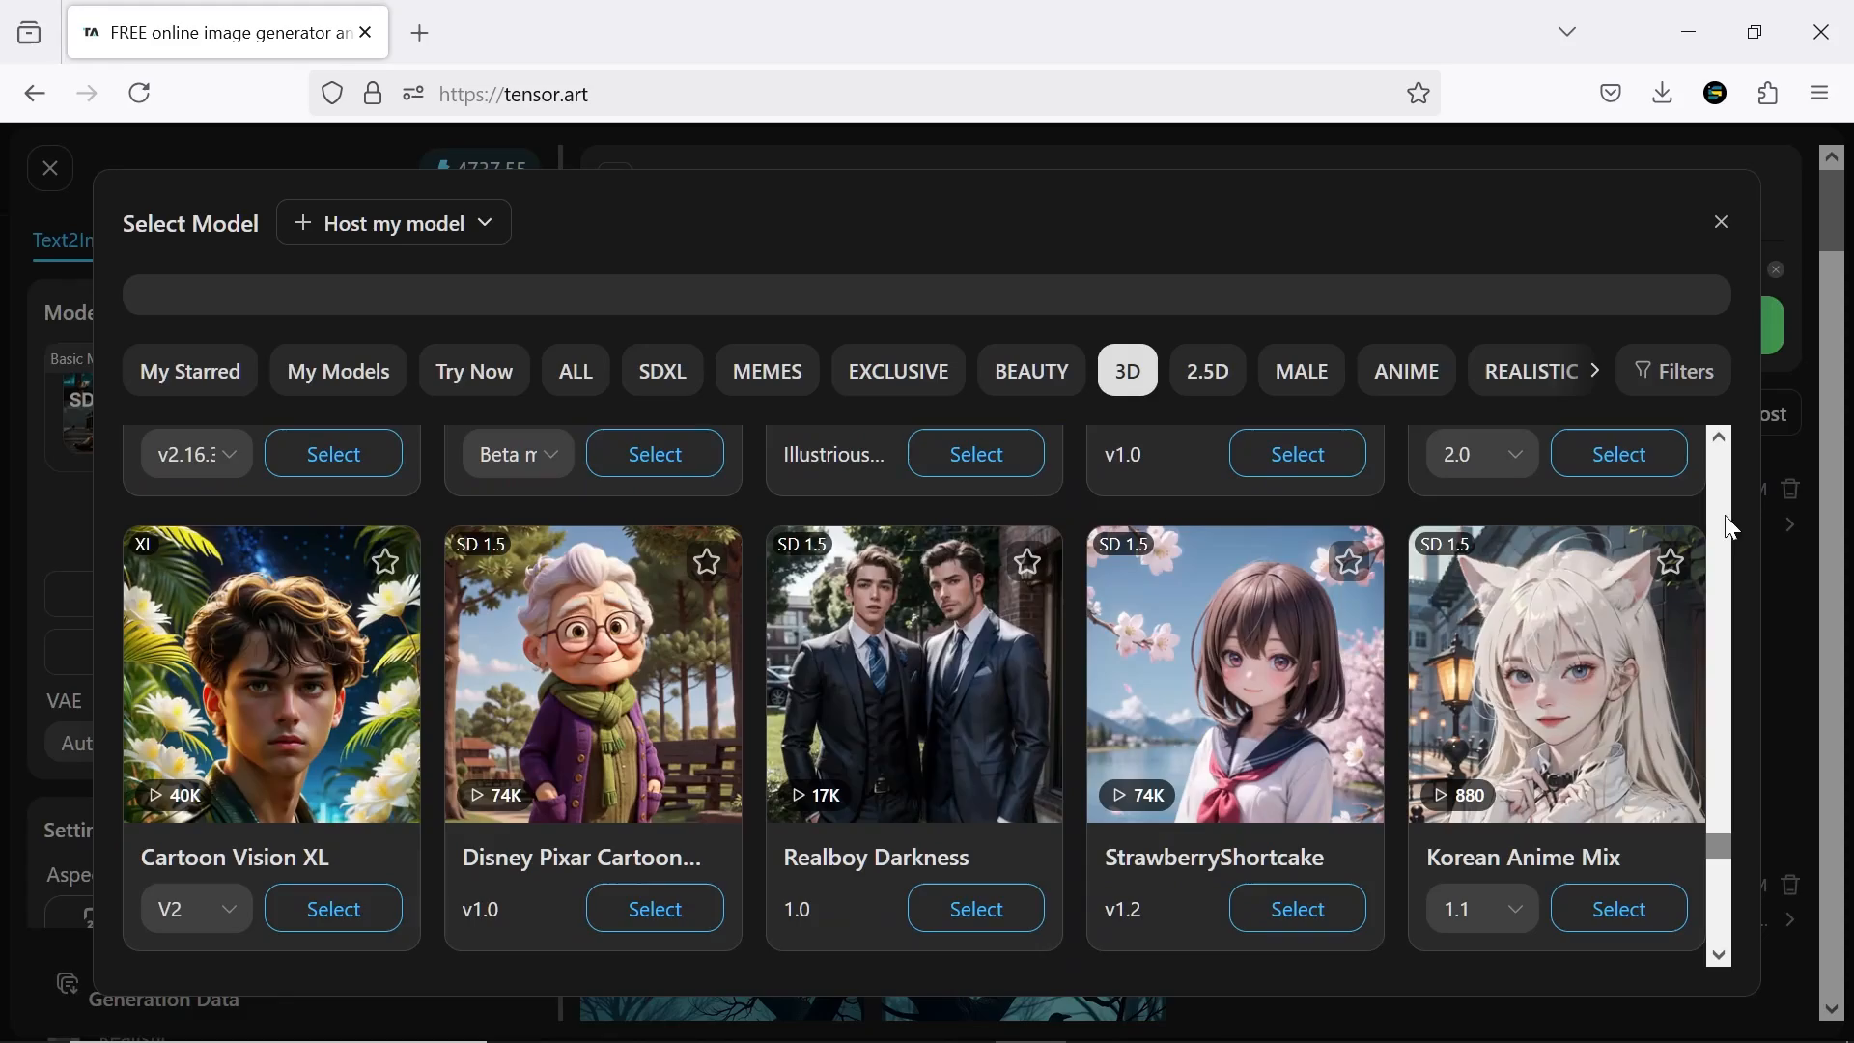
pyautogui.click(676, 697)
# Try NTR MIX as the base model and apply its author's recommended parameters
pyautogui.click(249, 409)
pyautogui.click(787, 702)
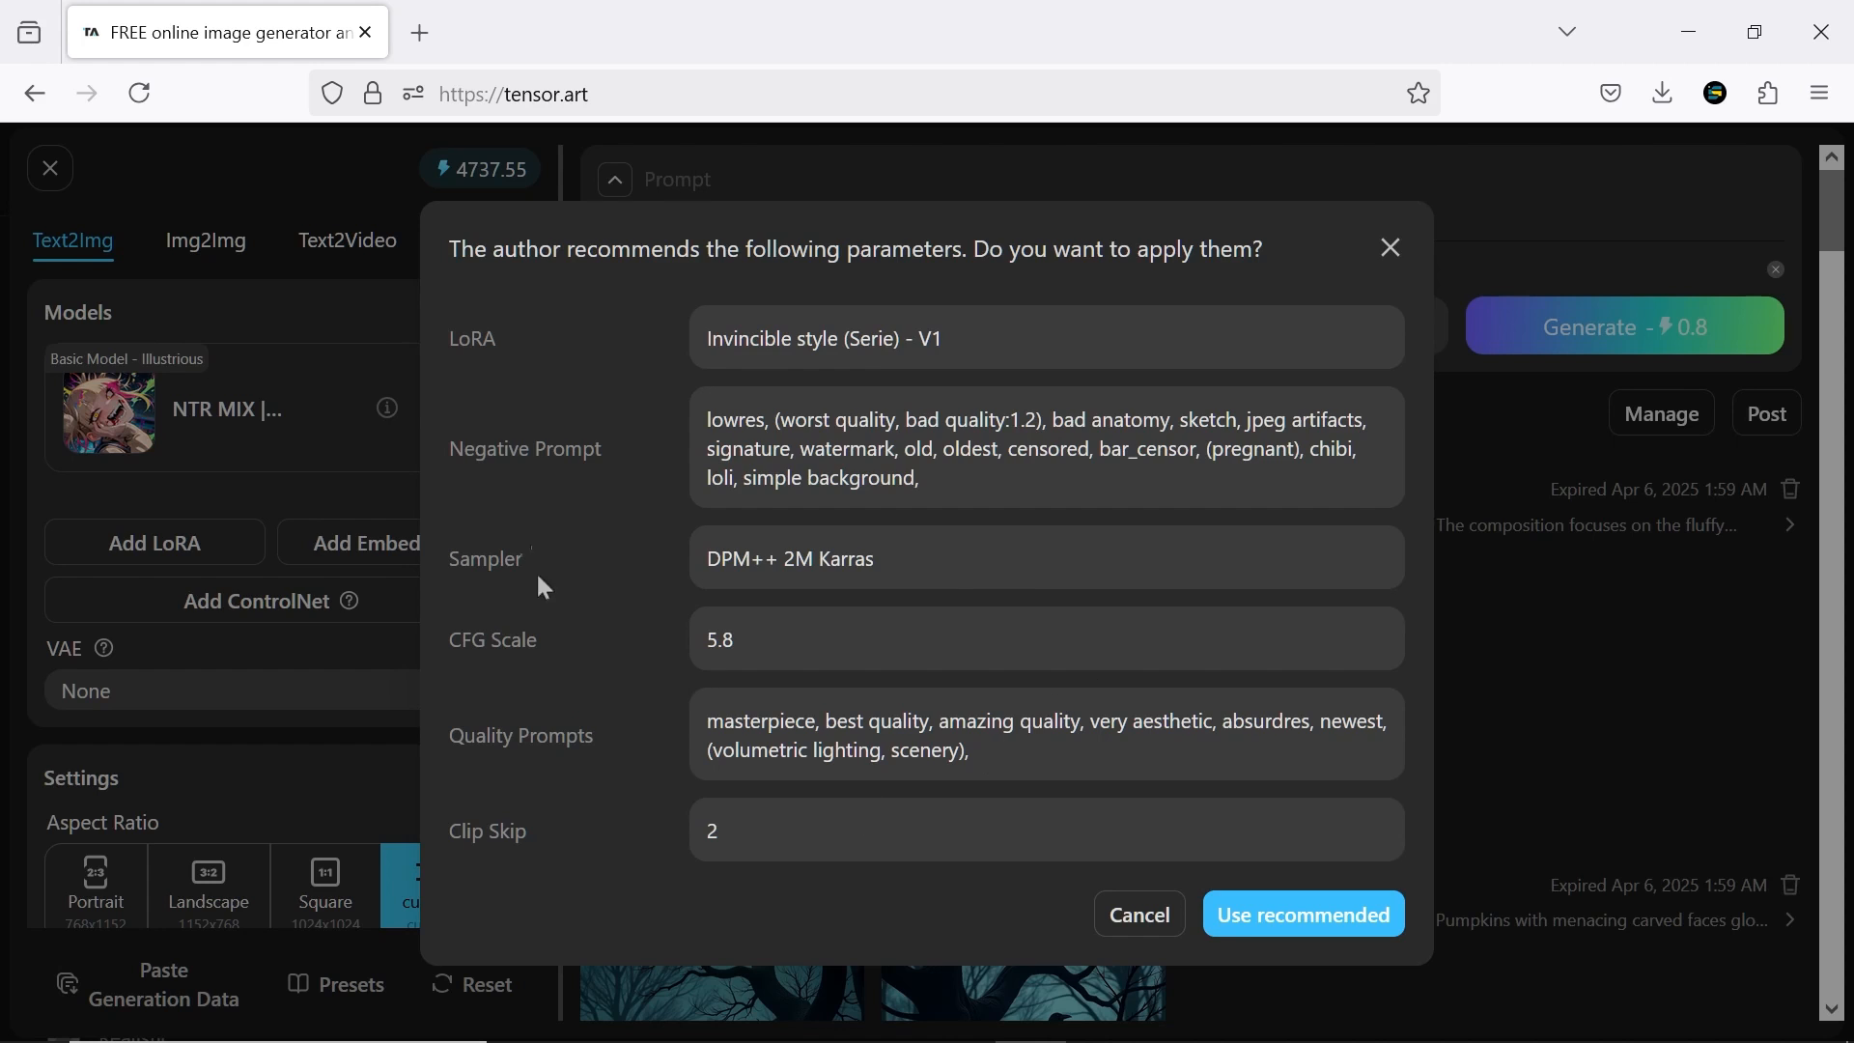
pyautogui.click(1298, 914)
pyautogui.click(256, 691)
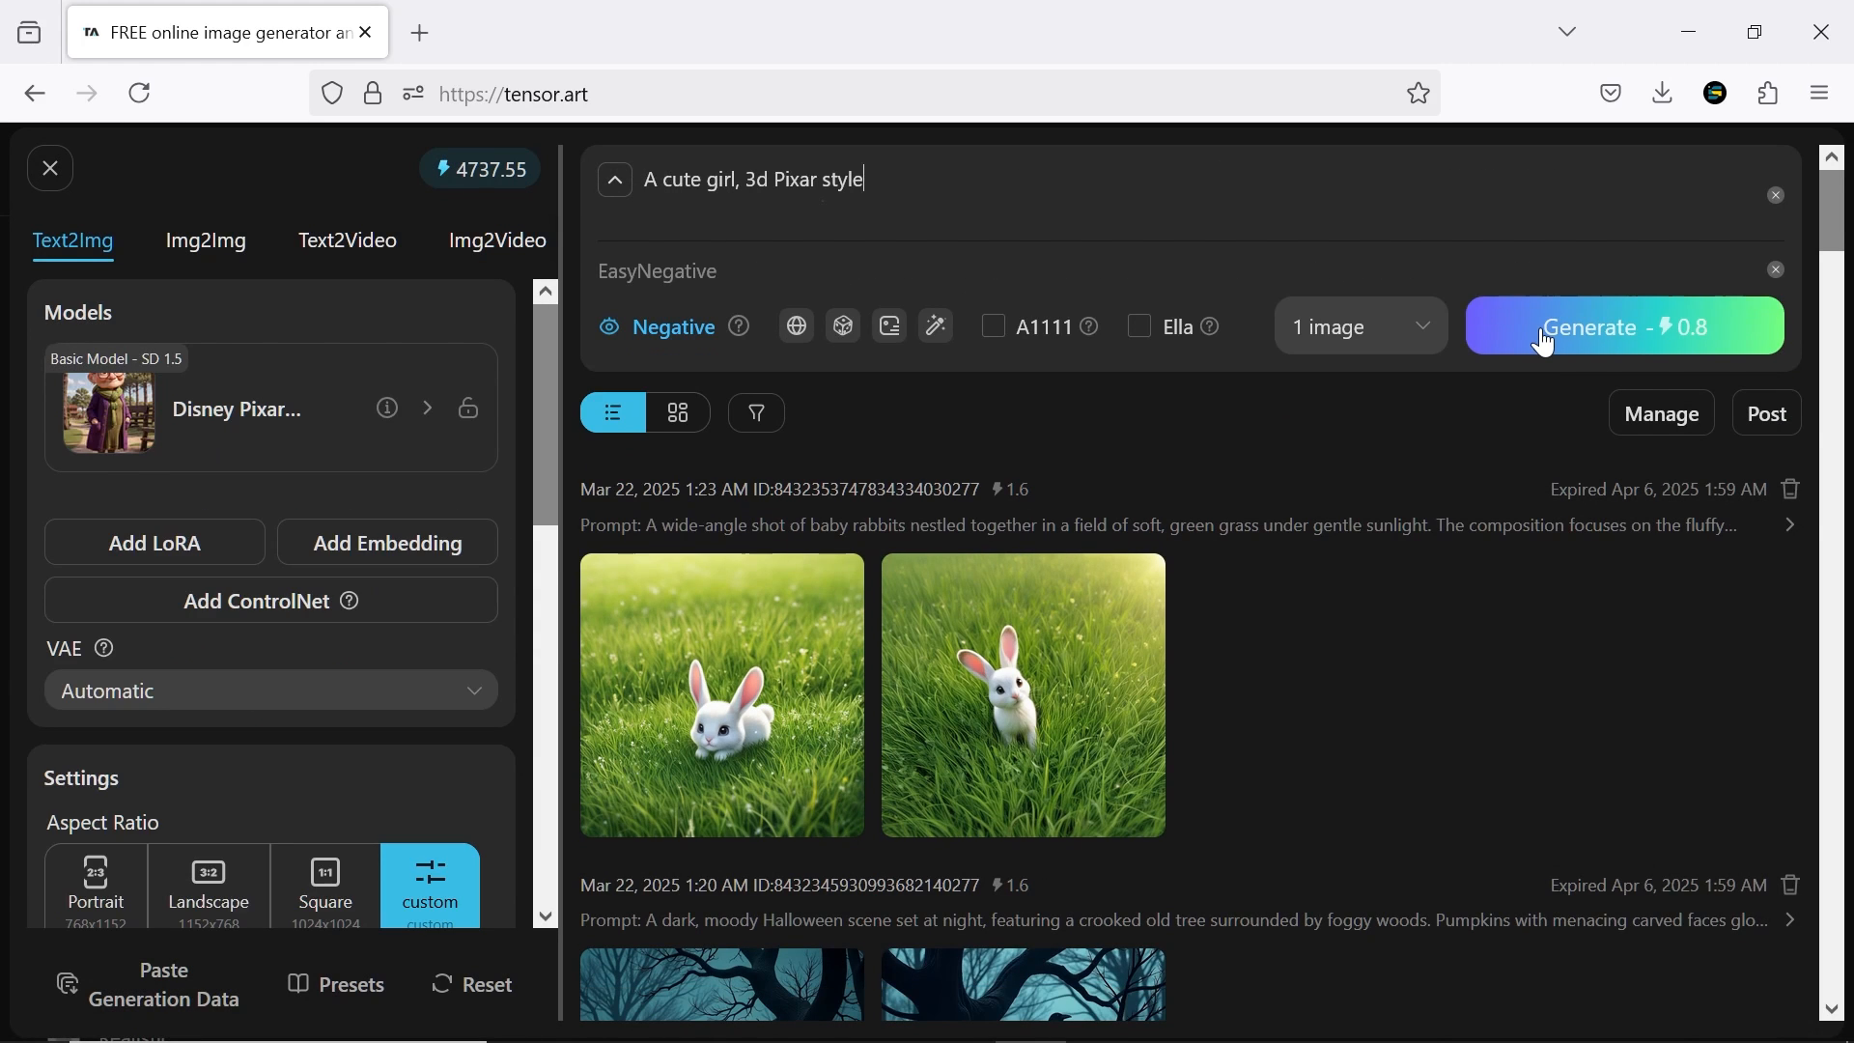
# Generate one image from "A cute girl, 3d Pixar style" with the negative prompt EasyNegative, and inspect the enlarged result and its parameters
pyautogui.click(1546, 343)
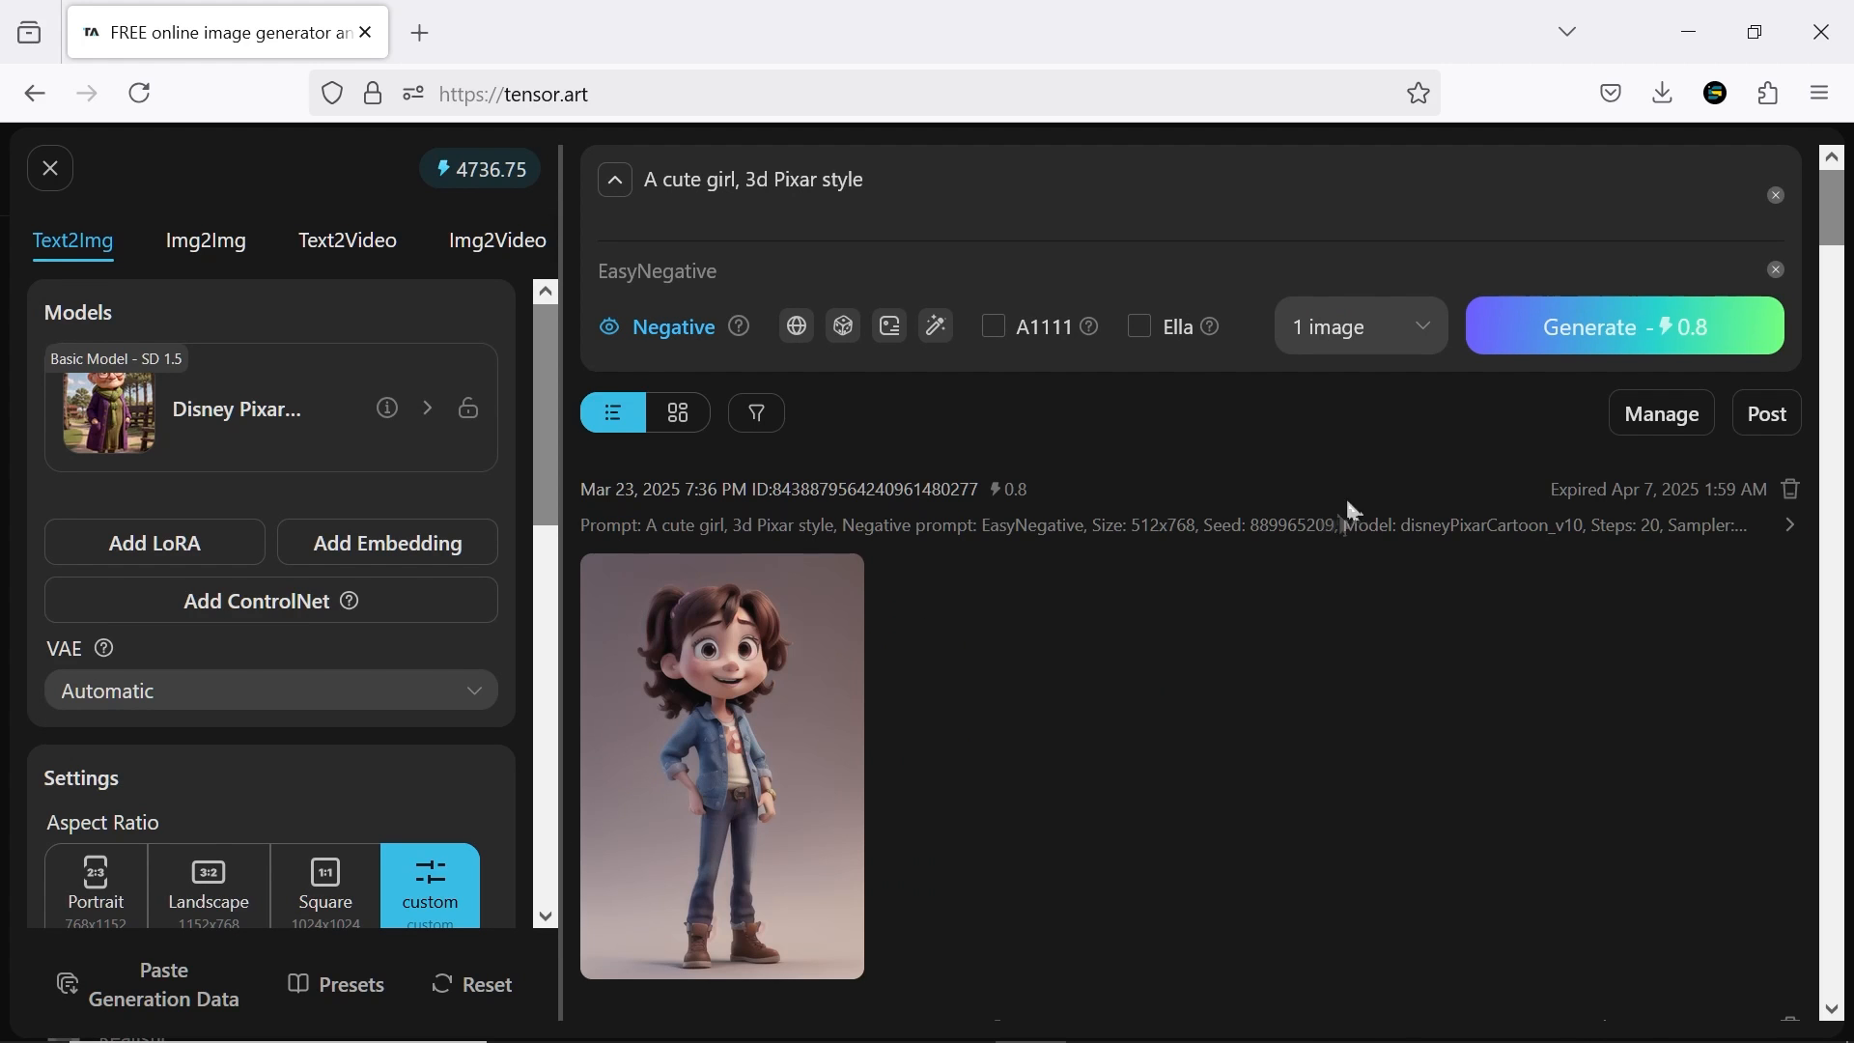
pyautogui.click(815, 774)
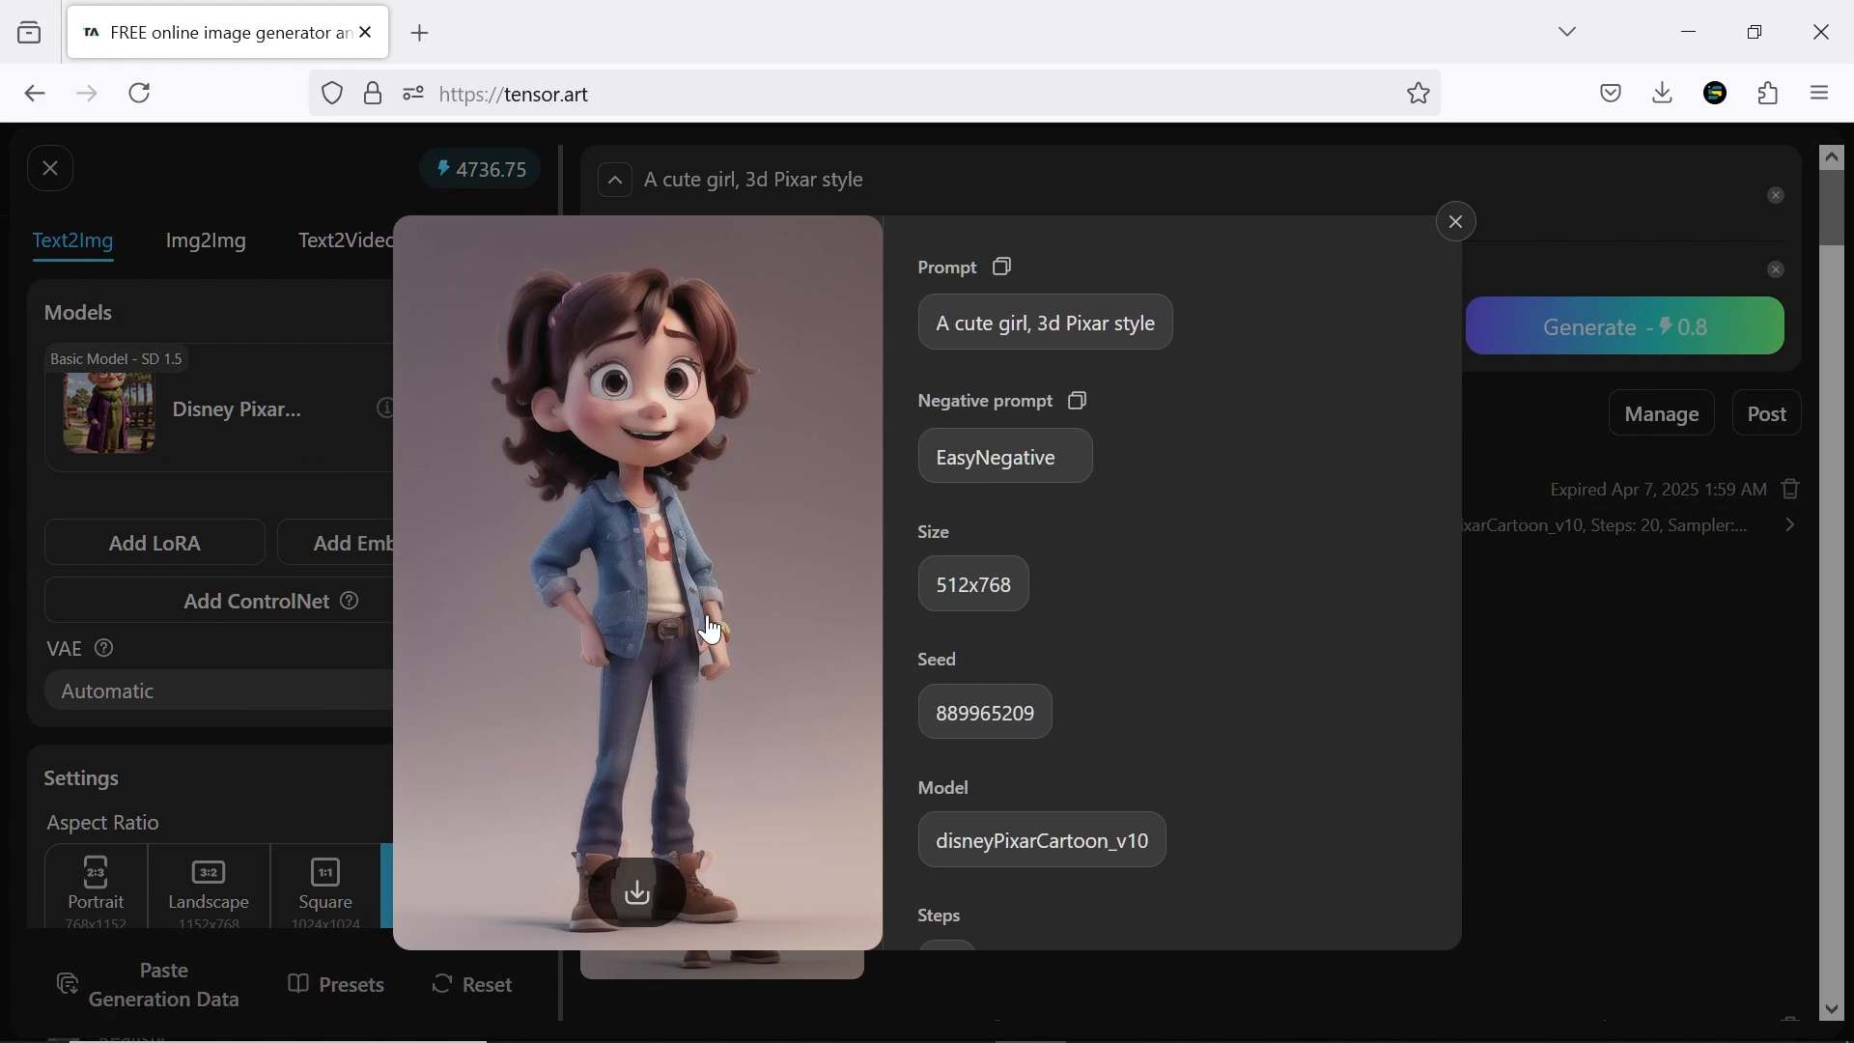
pyautogui.click(1457, 223)
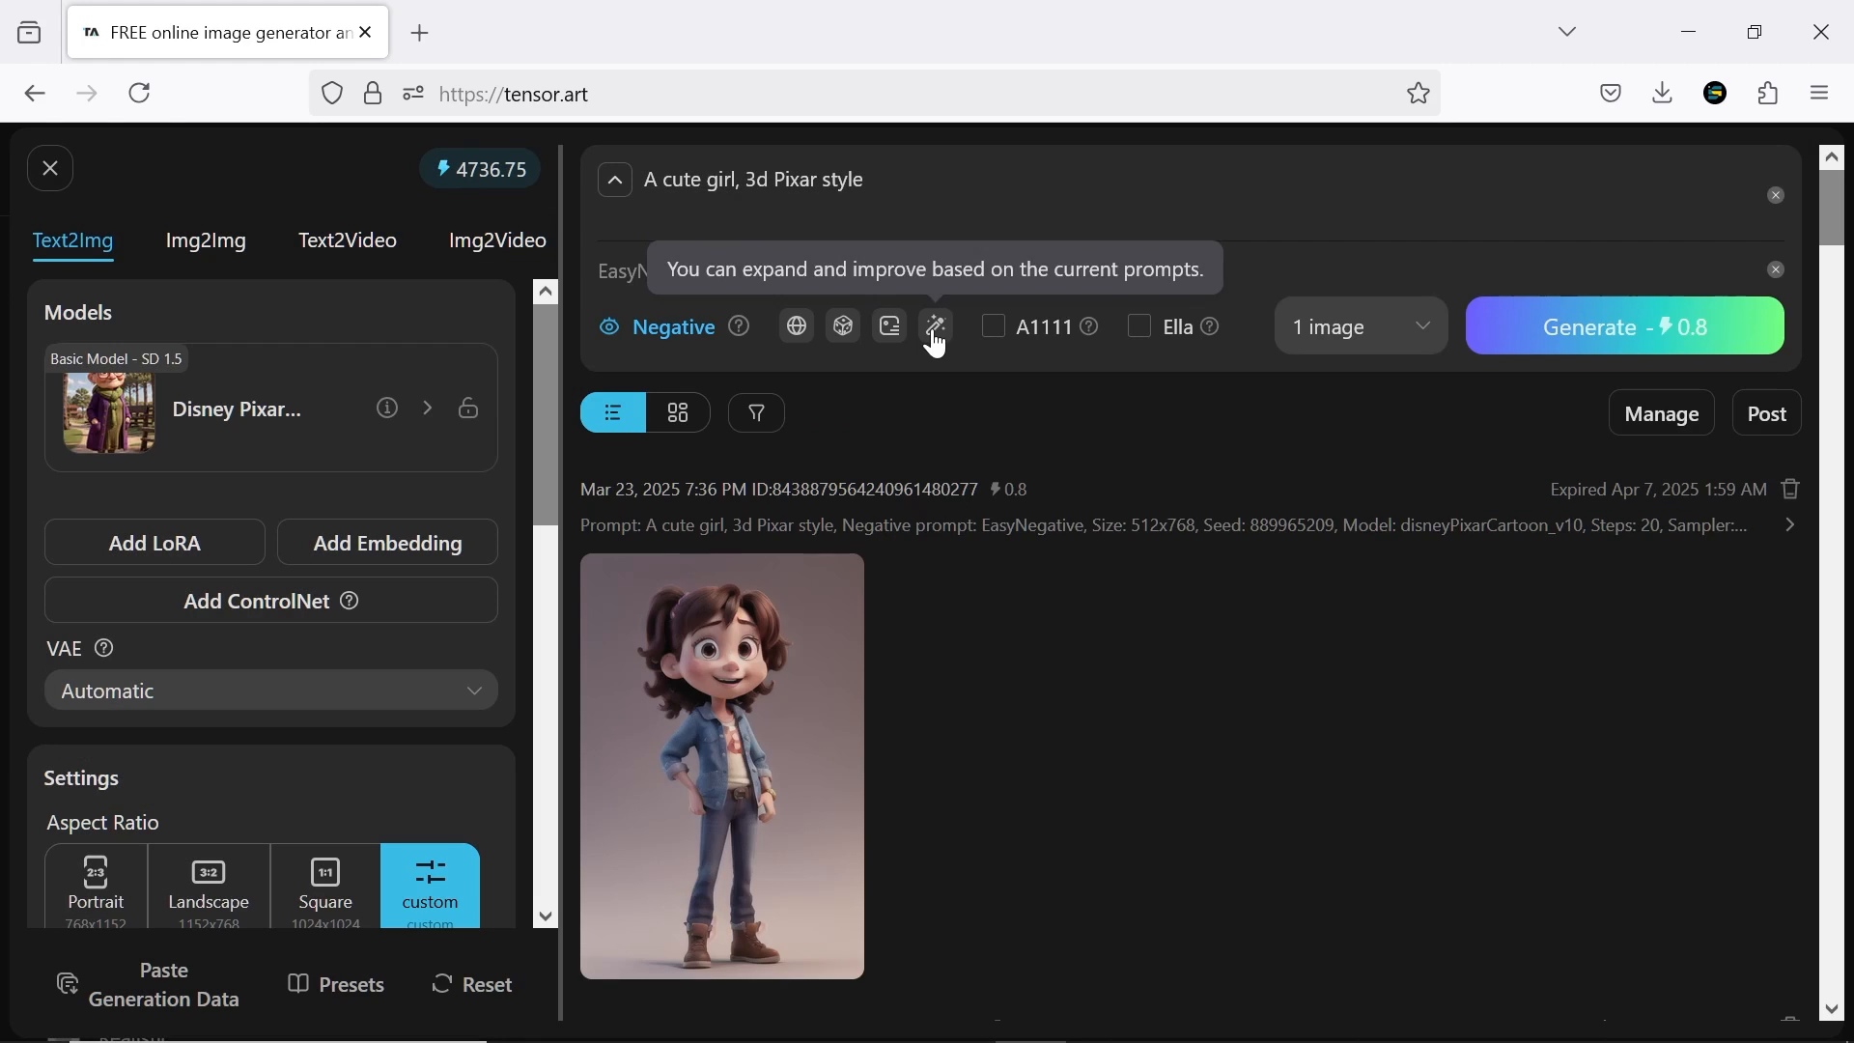
# Enhance the cute girl prompt automatically, generate an image from the expanded text, and open the result's details
pyautogui.click(935, 325)
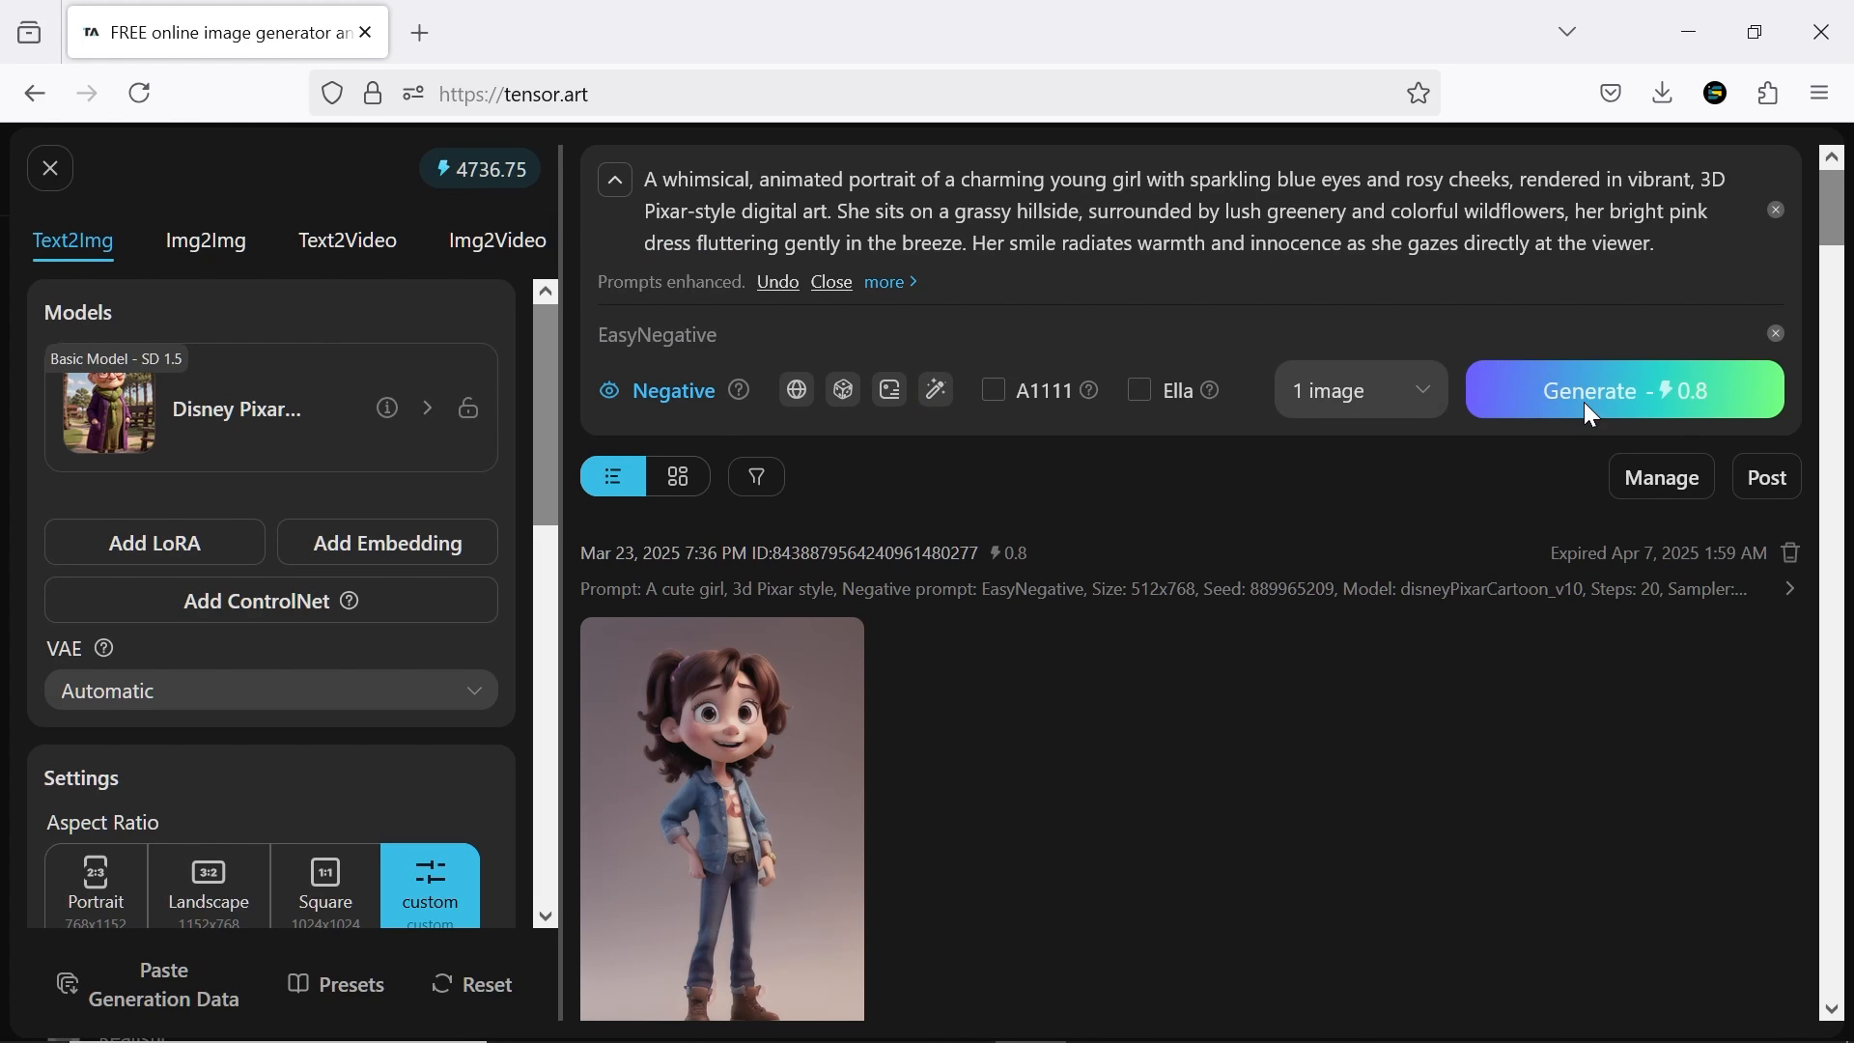
pyautogui.click(1591, 415)
pyautogui.click(786, 766)
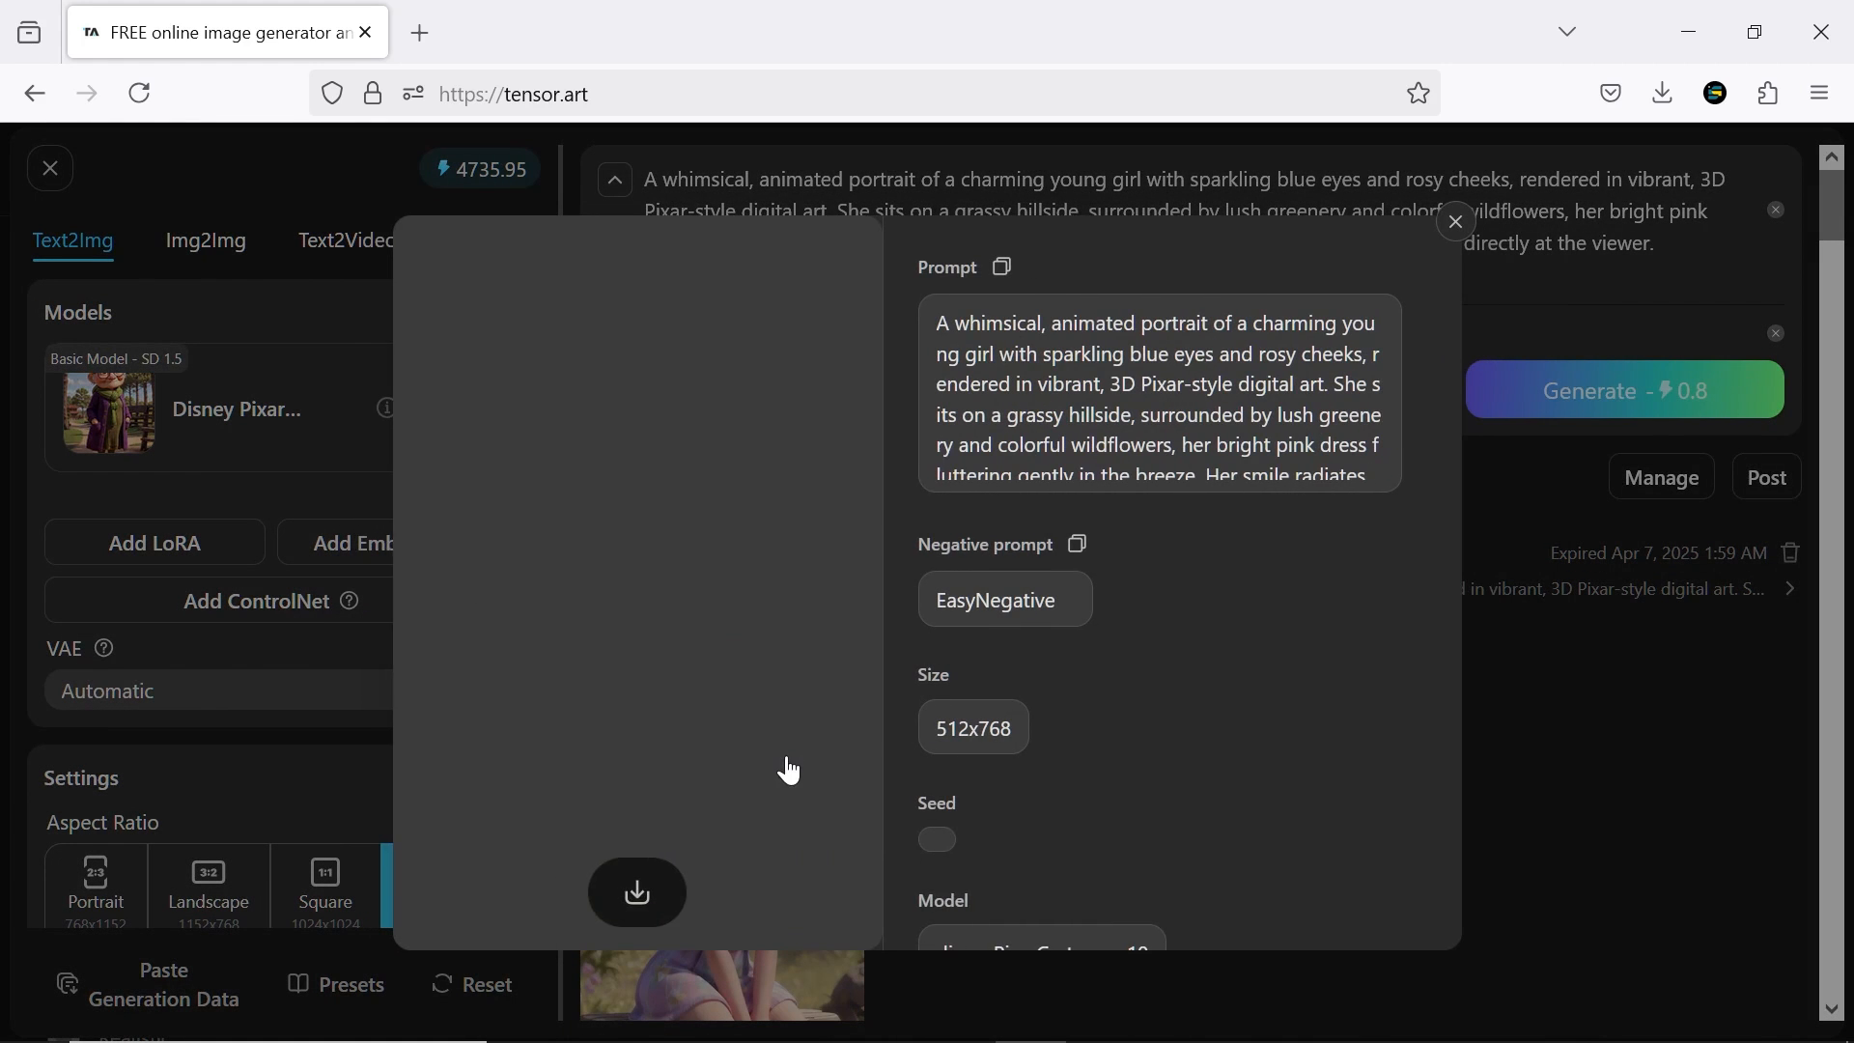
pyautogui.press('Escape')
# Extract a prompt from an uploaded picture of a girl reading on the street, including a Natural Language description, and close the extraction
pyautogui.click(896, 392)
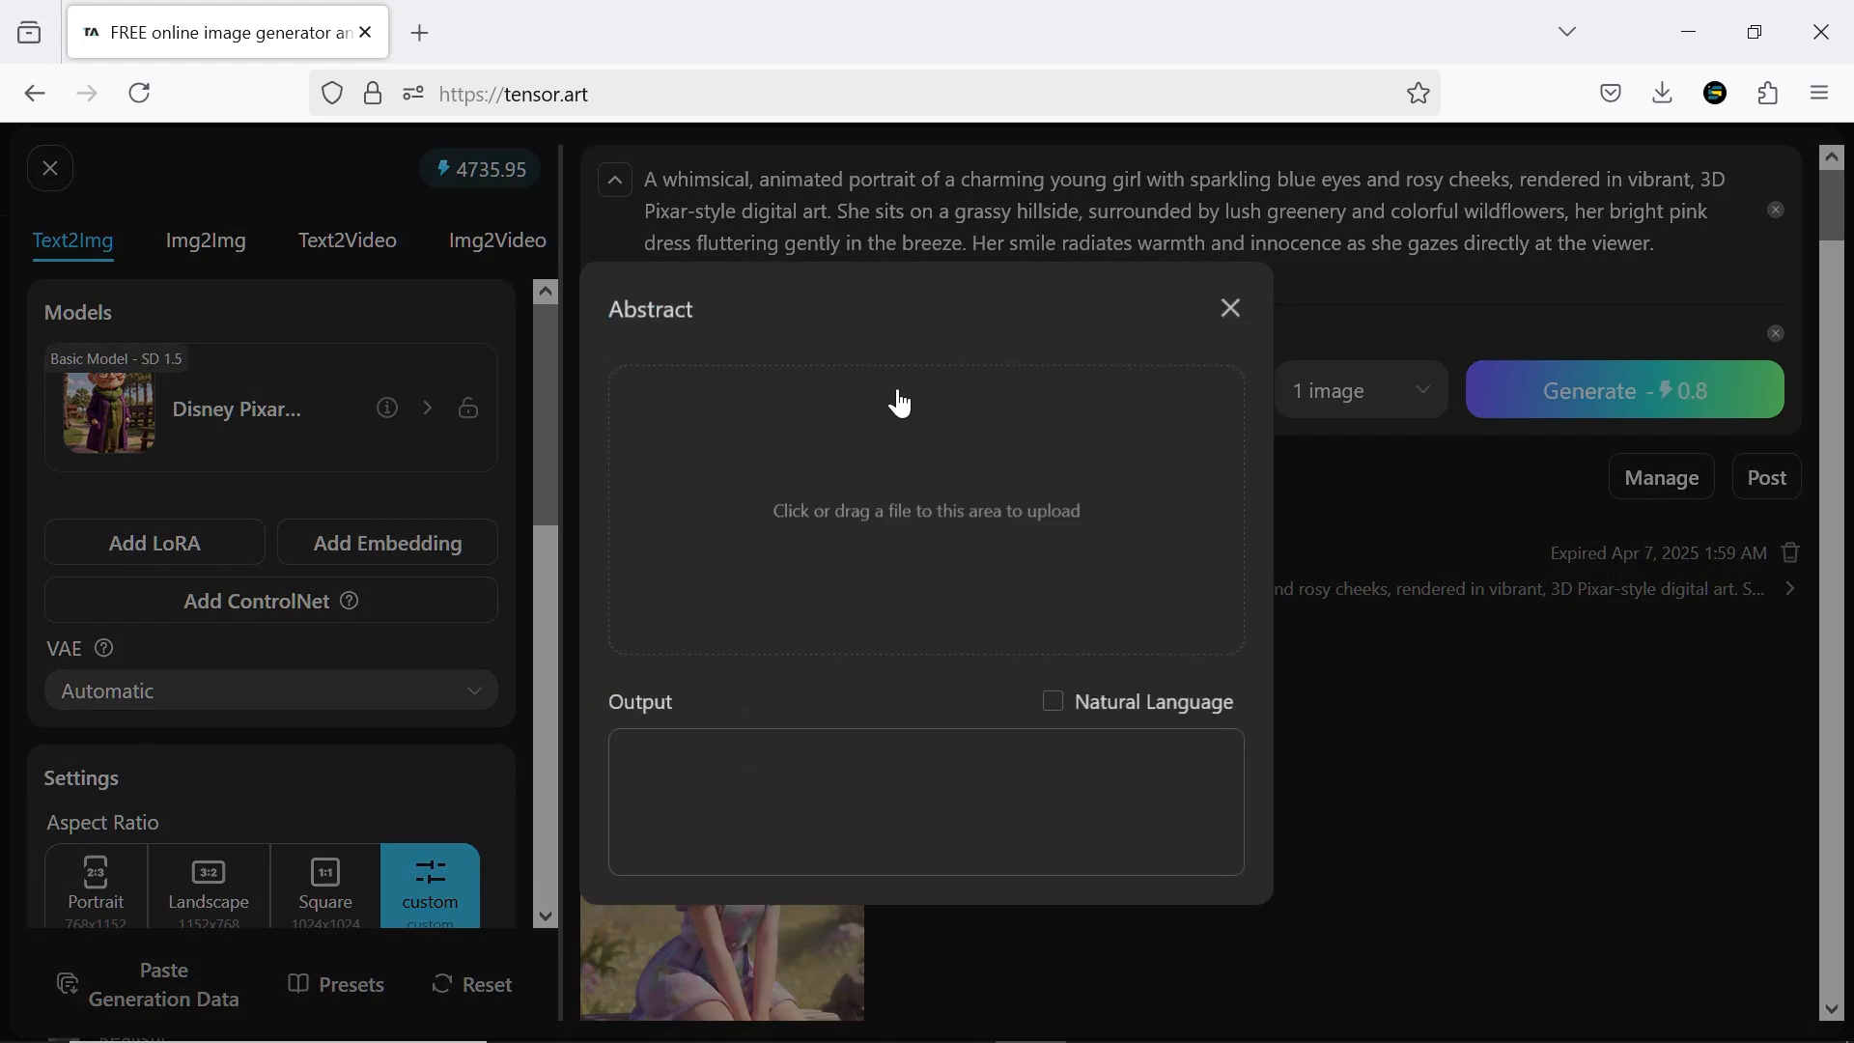
pyautogui.click(912, 525)
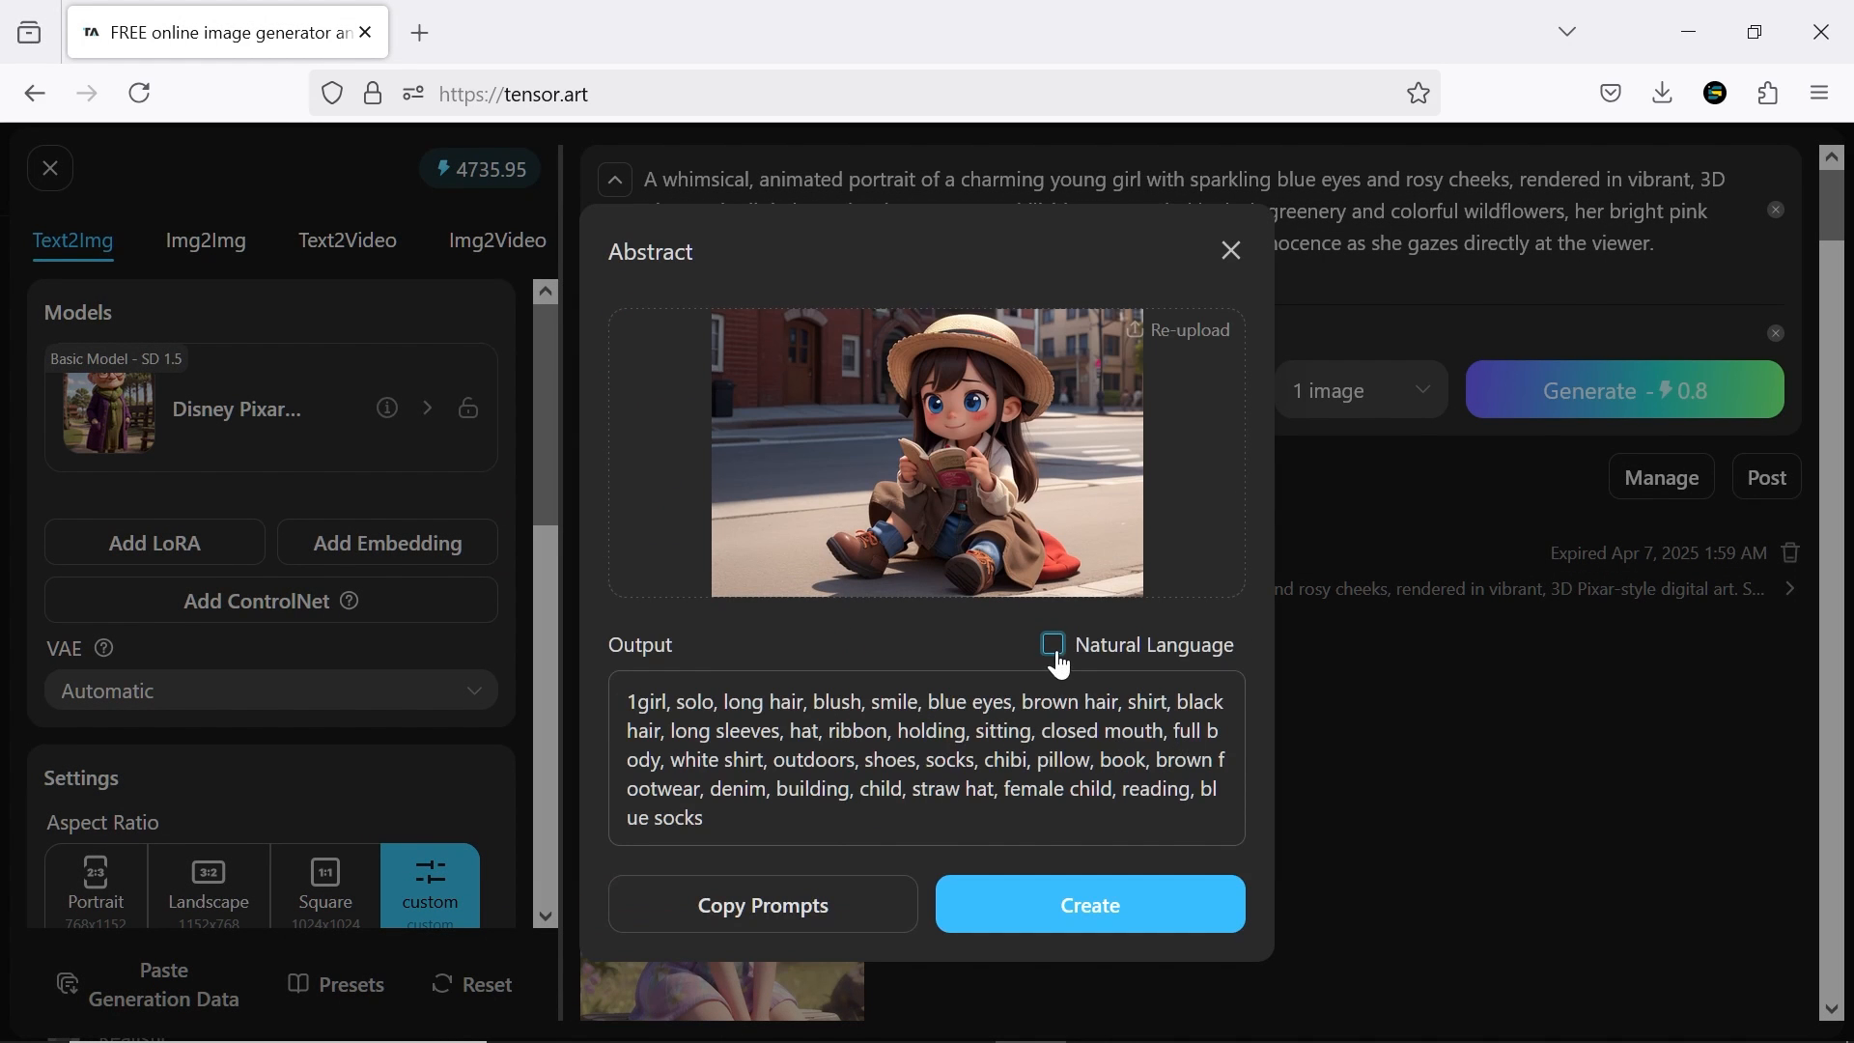
pyautogui.click(1058, 654)
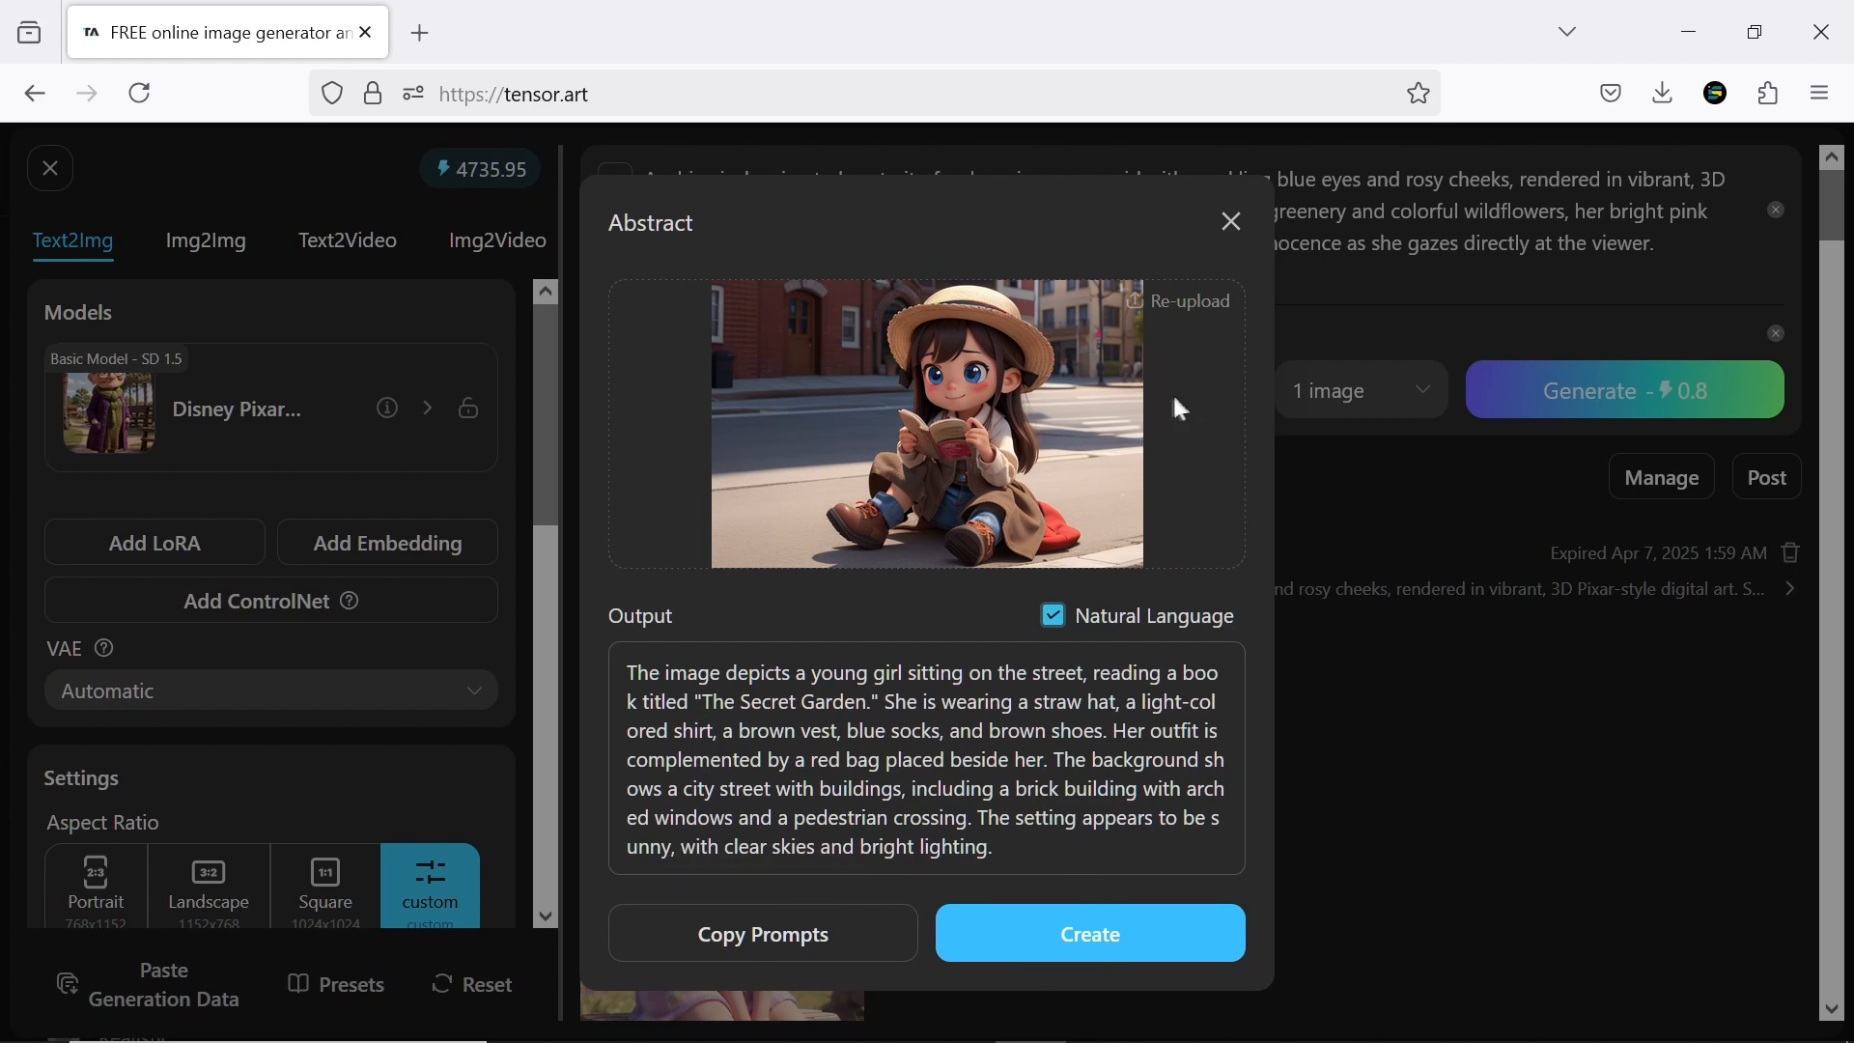
pyautogui.click(1232, 222)
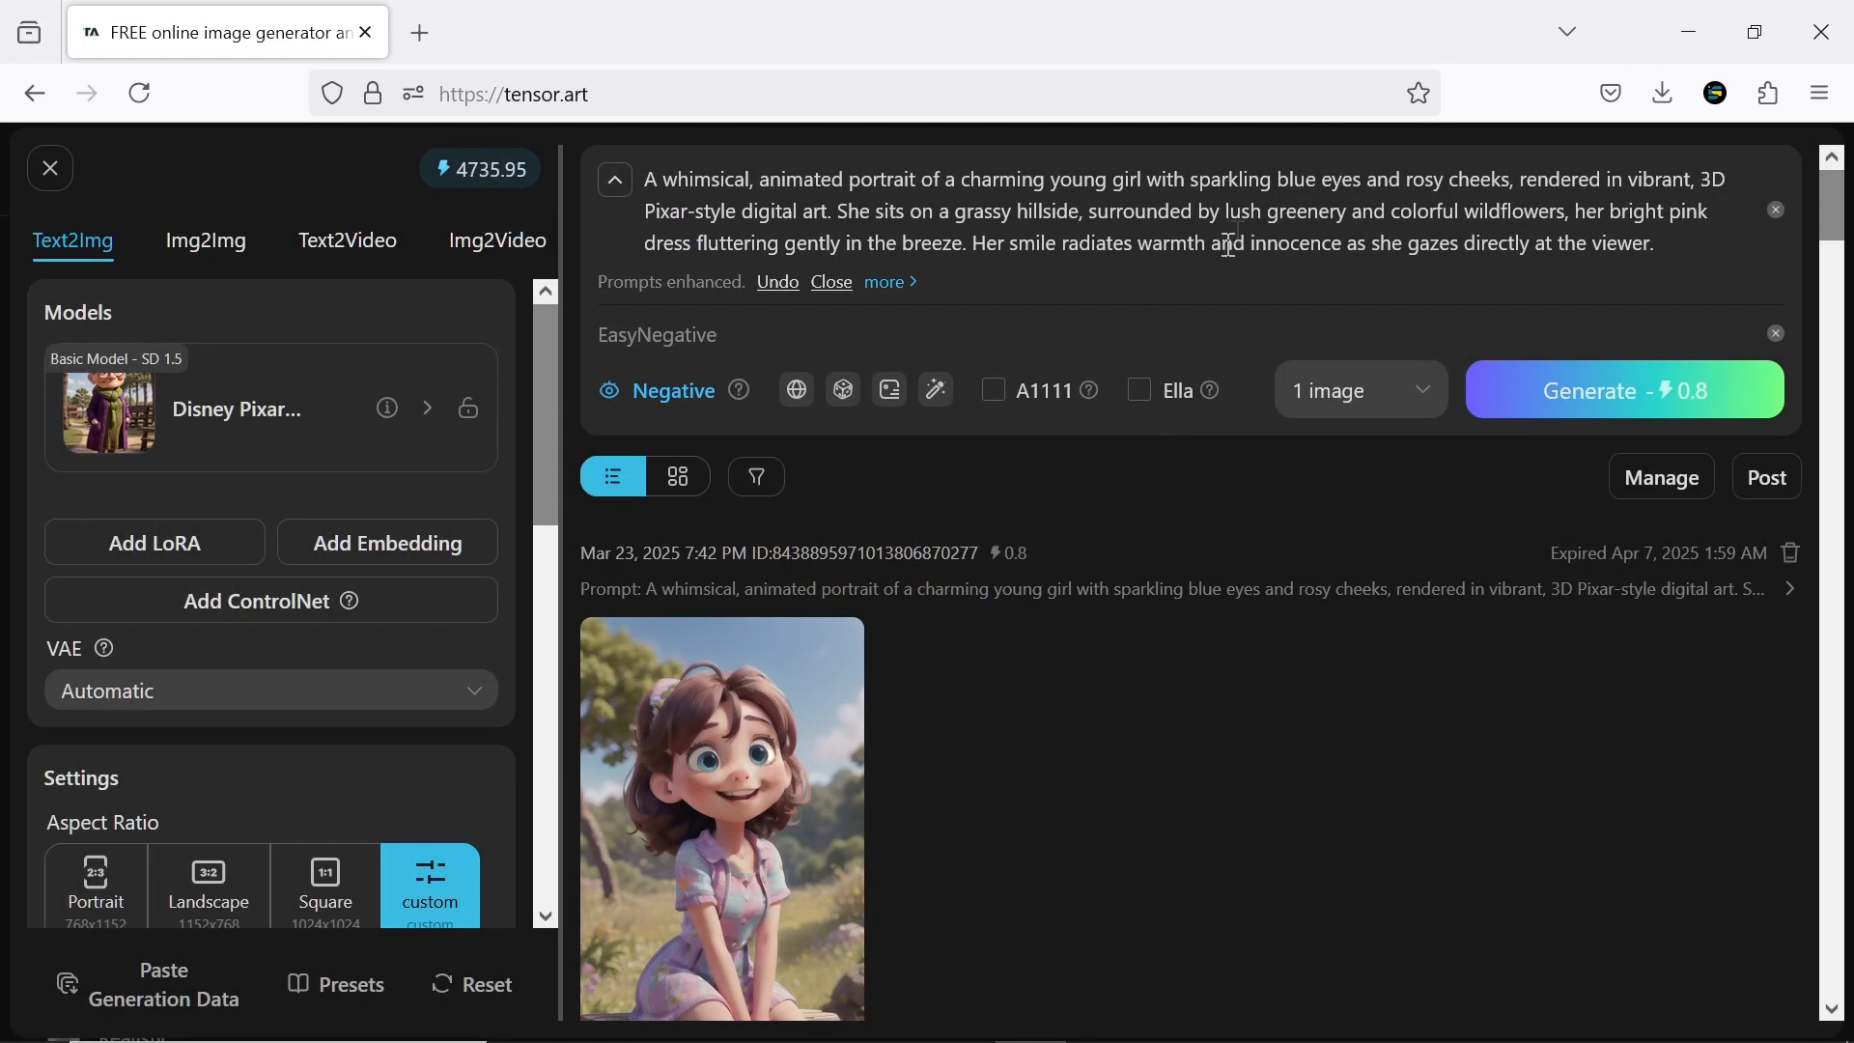
# Try translating the prompt and replacing it with random prompts
pyautogui.click(816, 403)
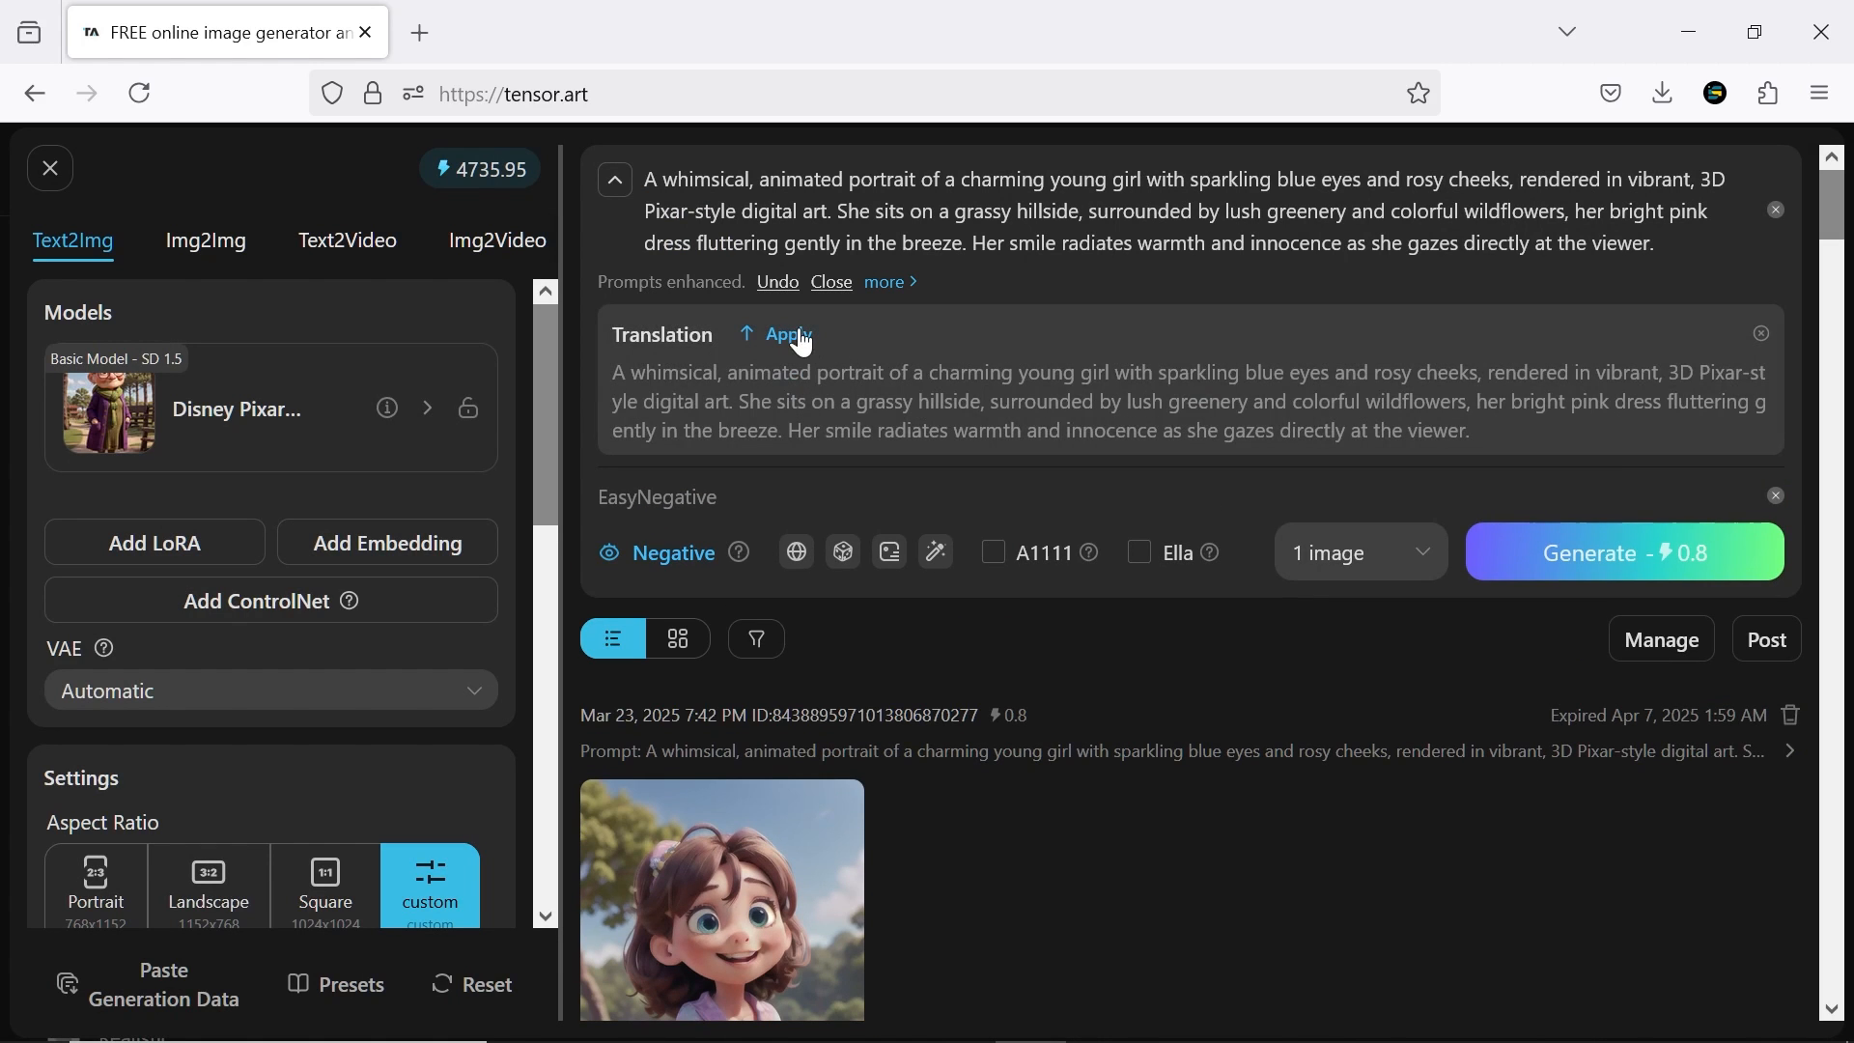
pyautogui.click(844, 560)
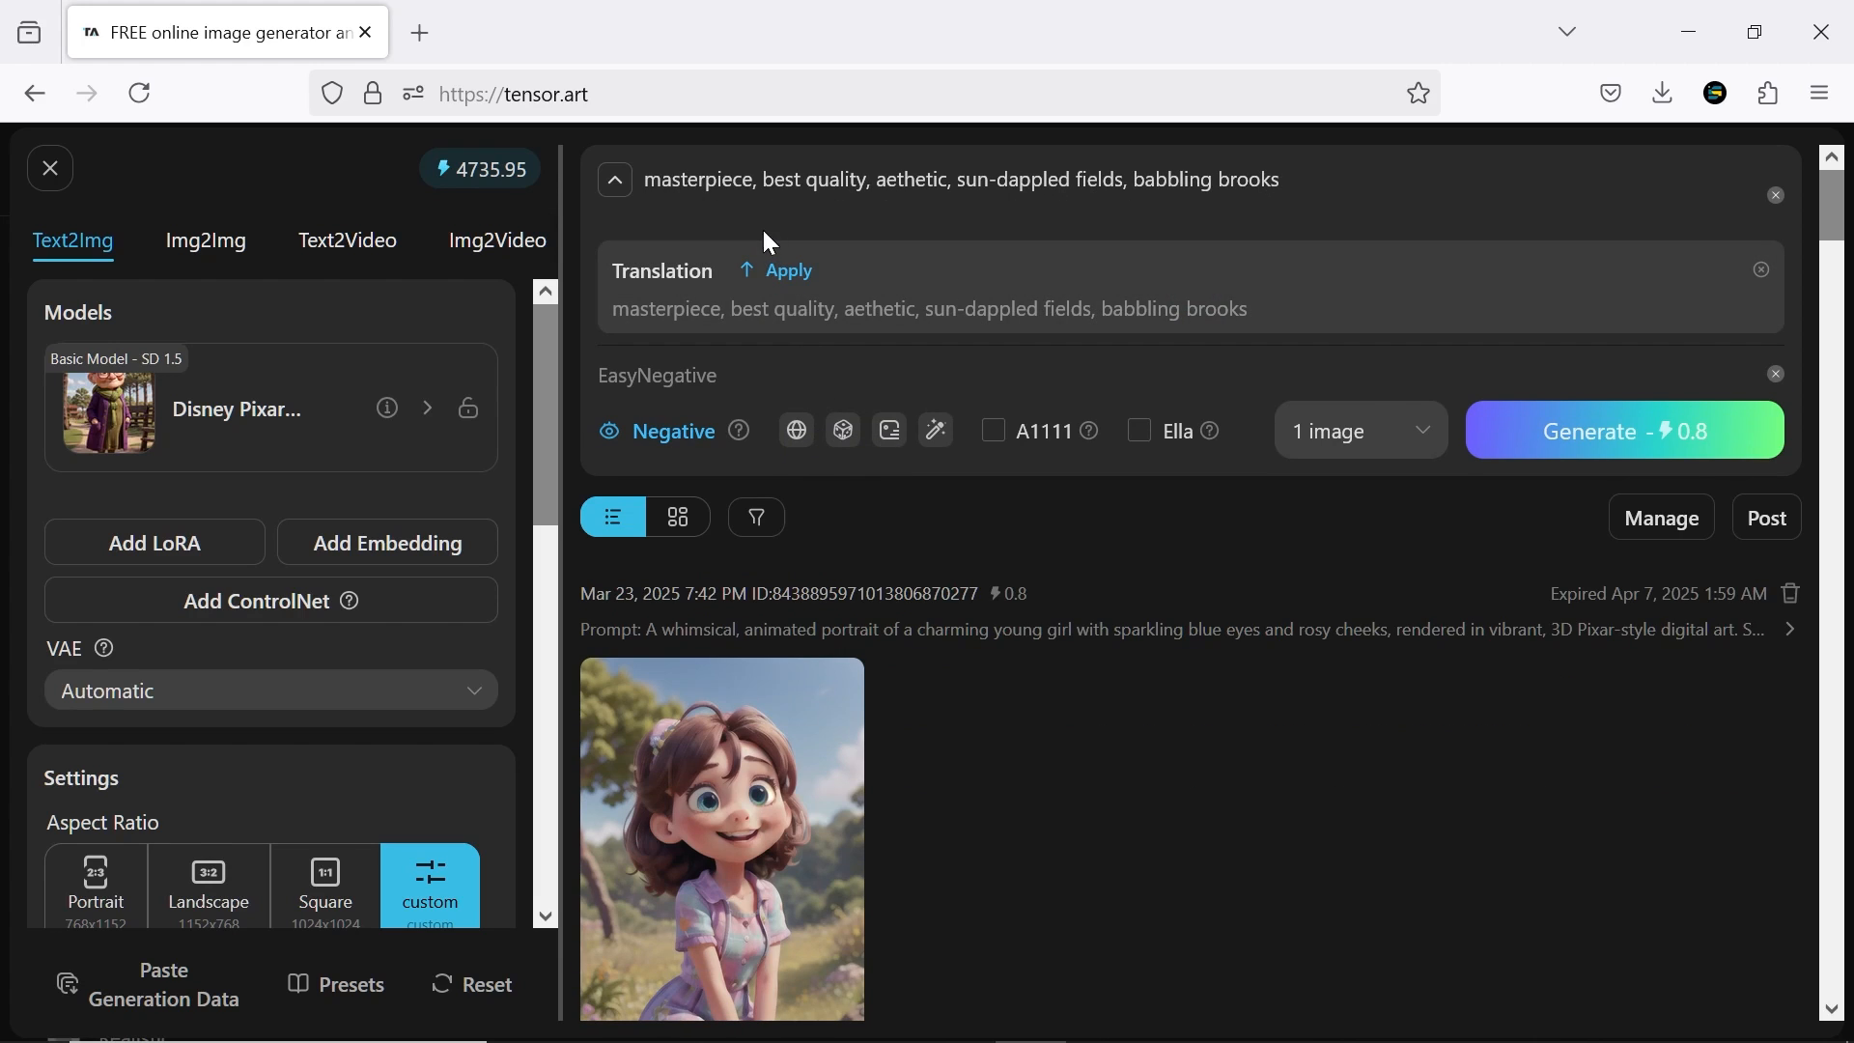
pyautogui.click(844, 439)
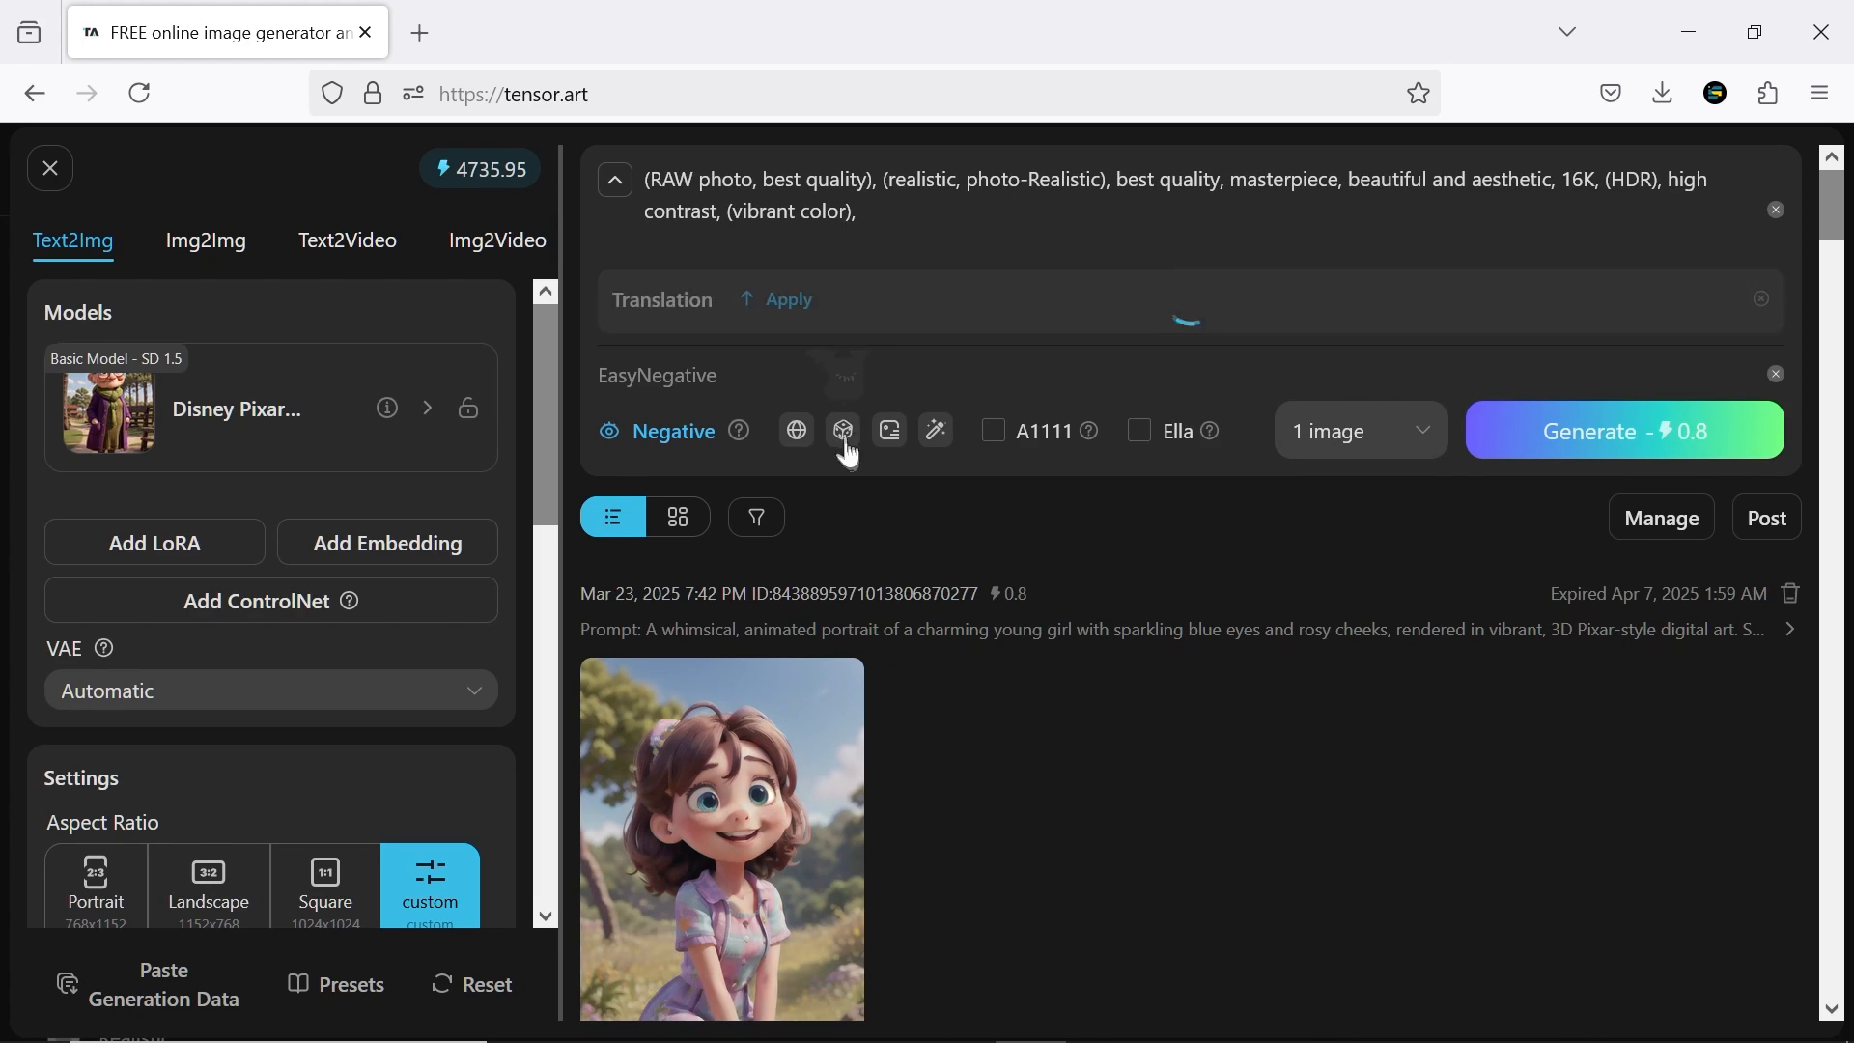
pyautogui.click(848, 494)
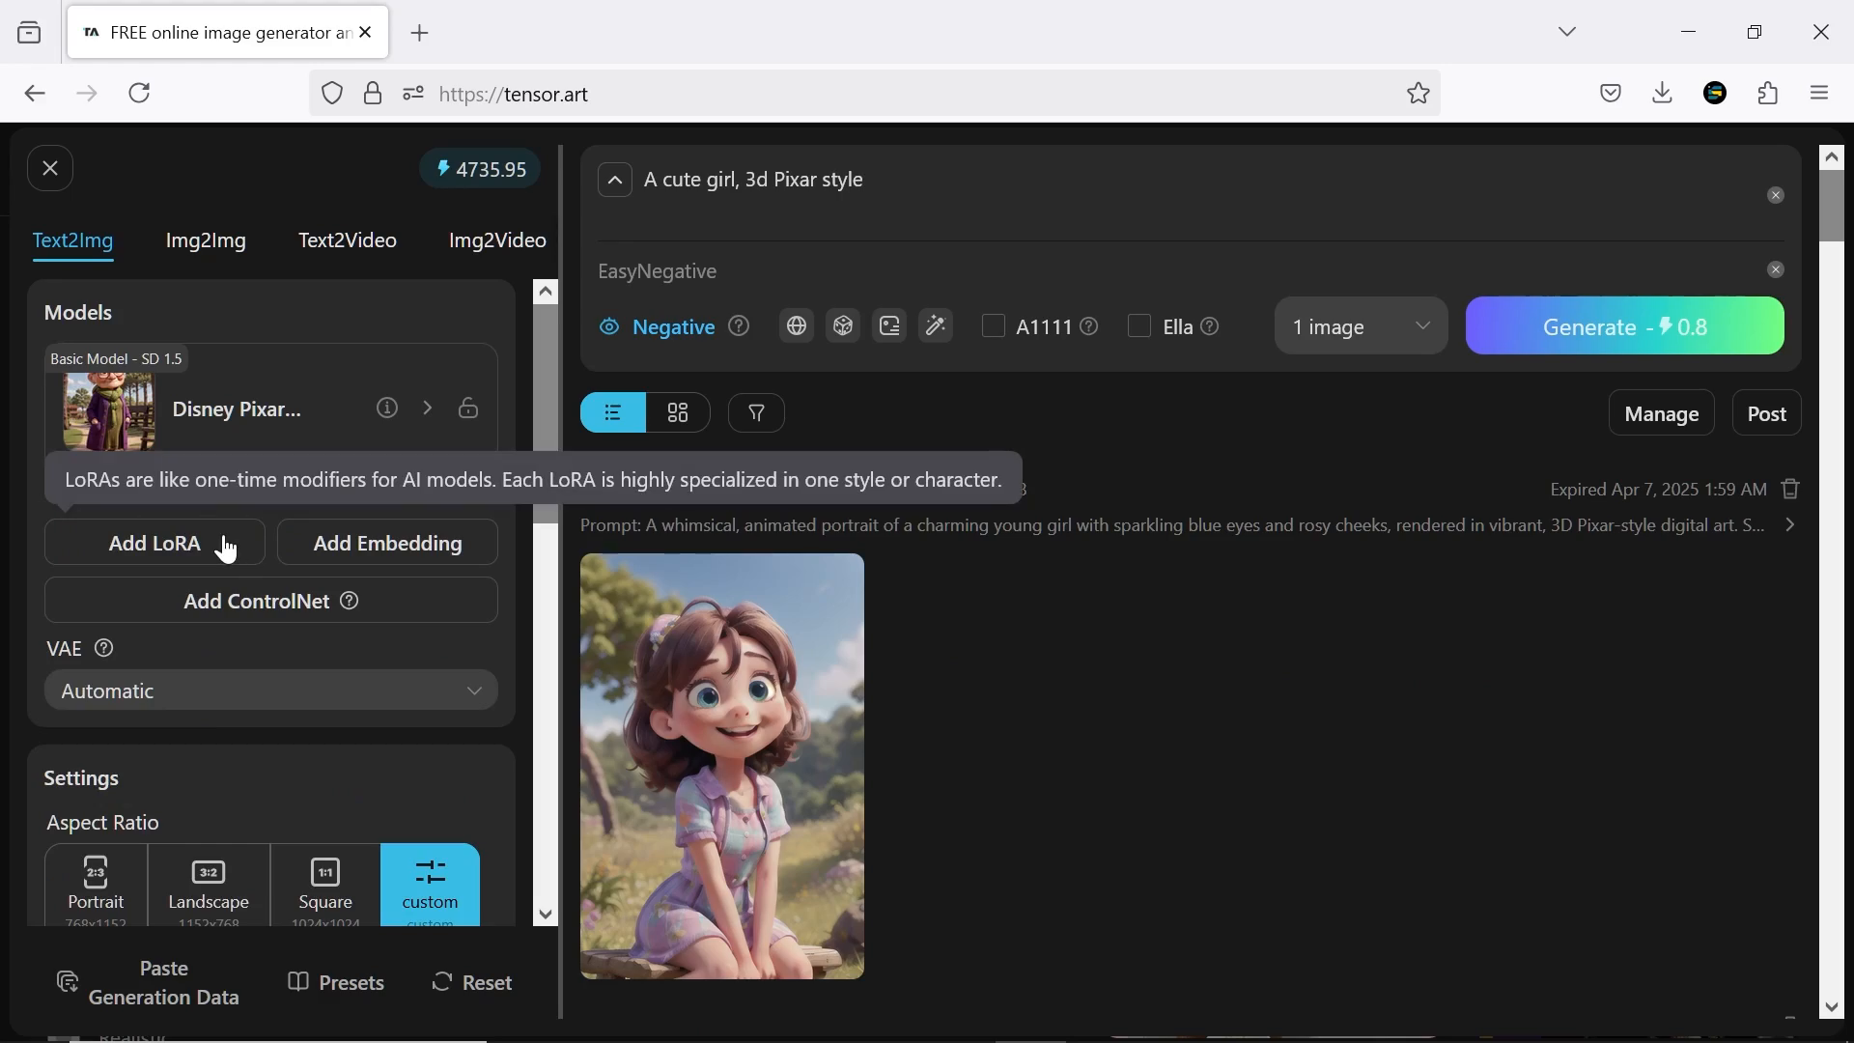
# Add the LoRAs zaidan 3d, God of wealth V2 and Up 2009 Pixar Disney, dismissing the author's recommended base model
pyautogui.click(223, 541)
pyautogui.scroll(-15, 1654, 475)
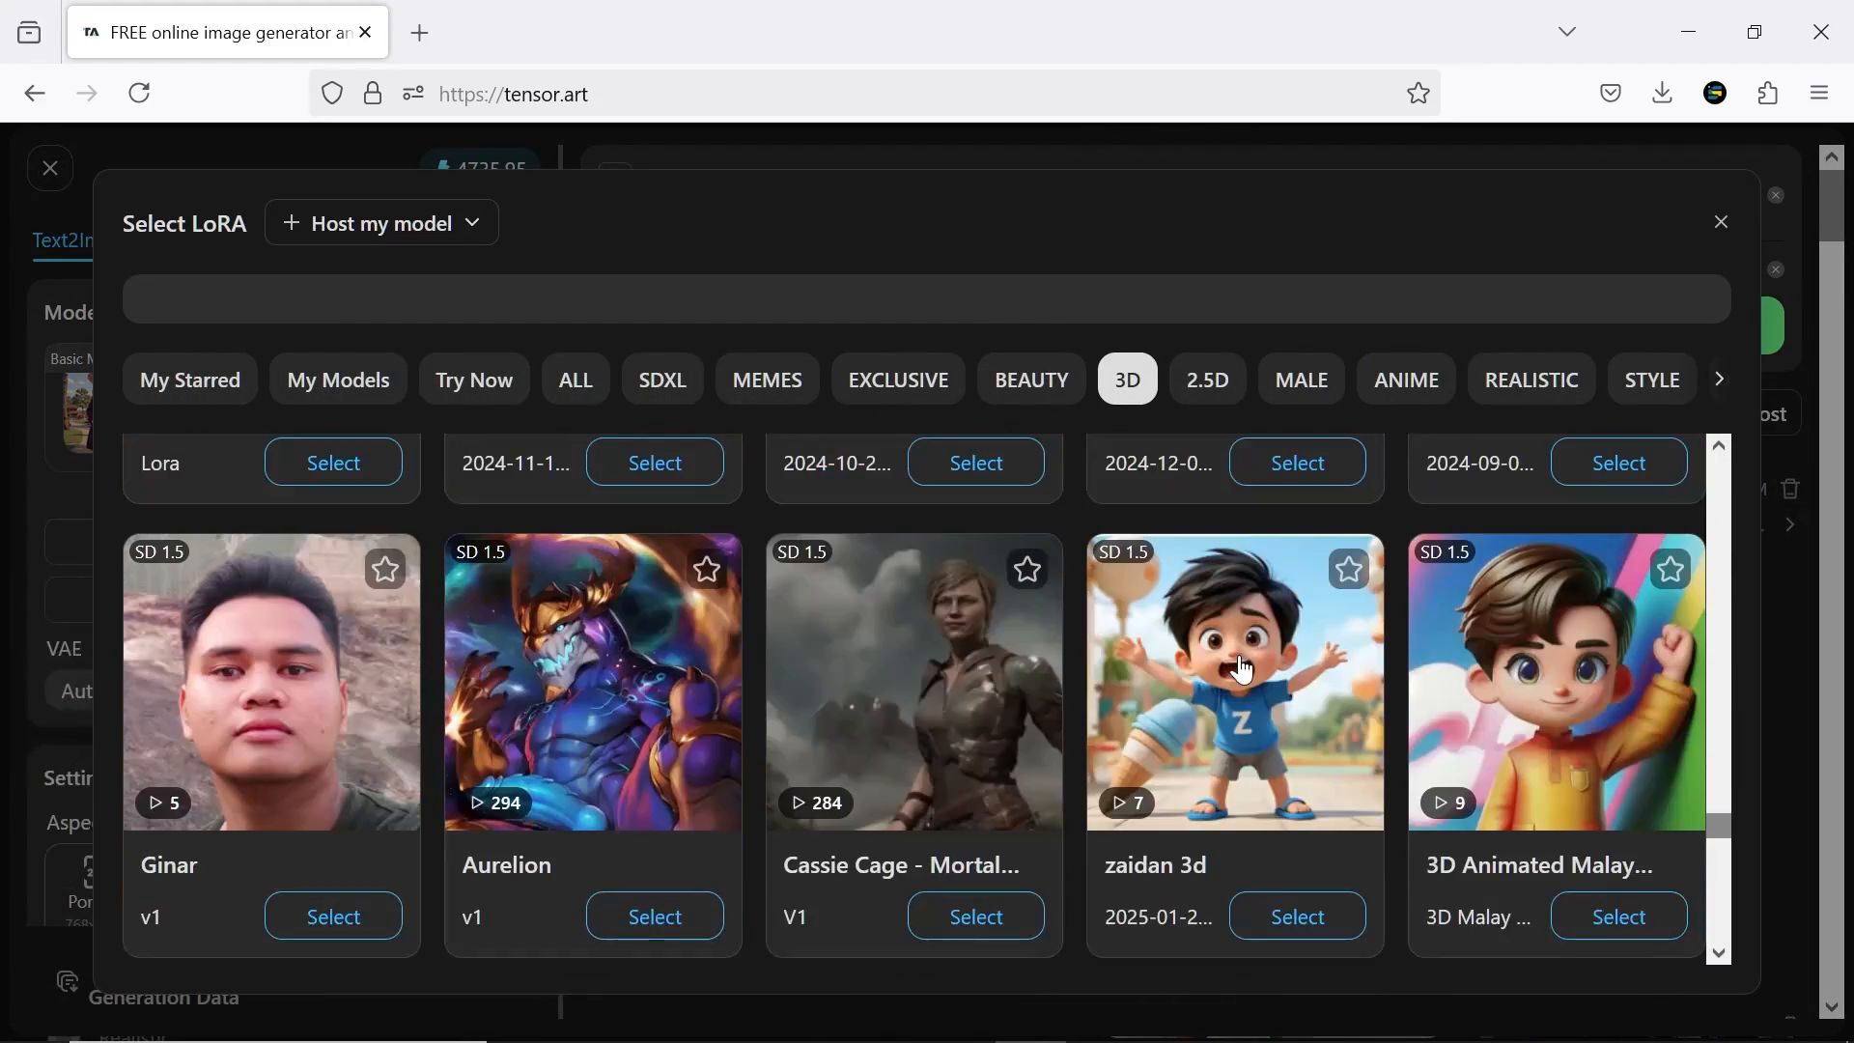
pyautogui.click(1242, 666)
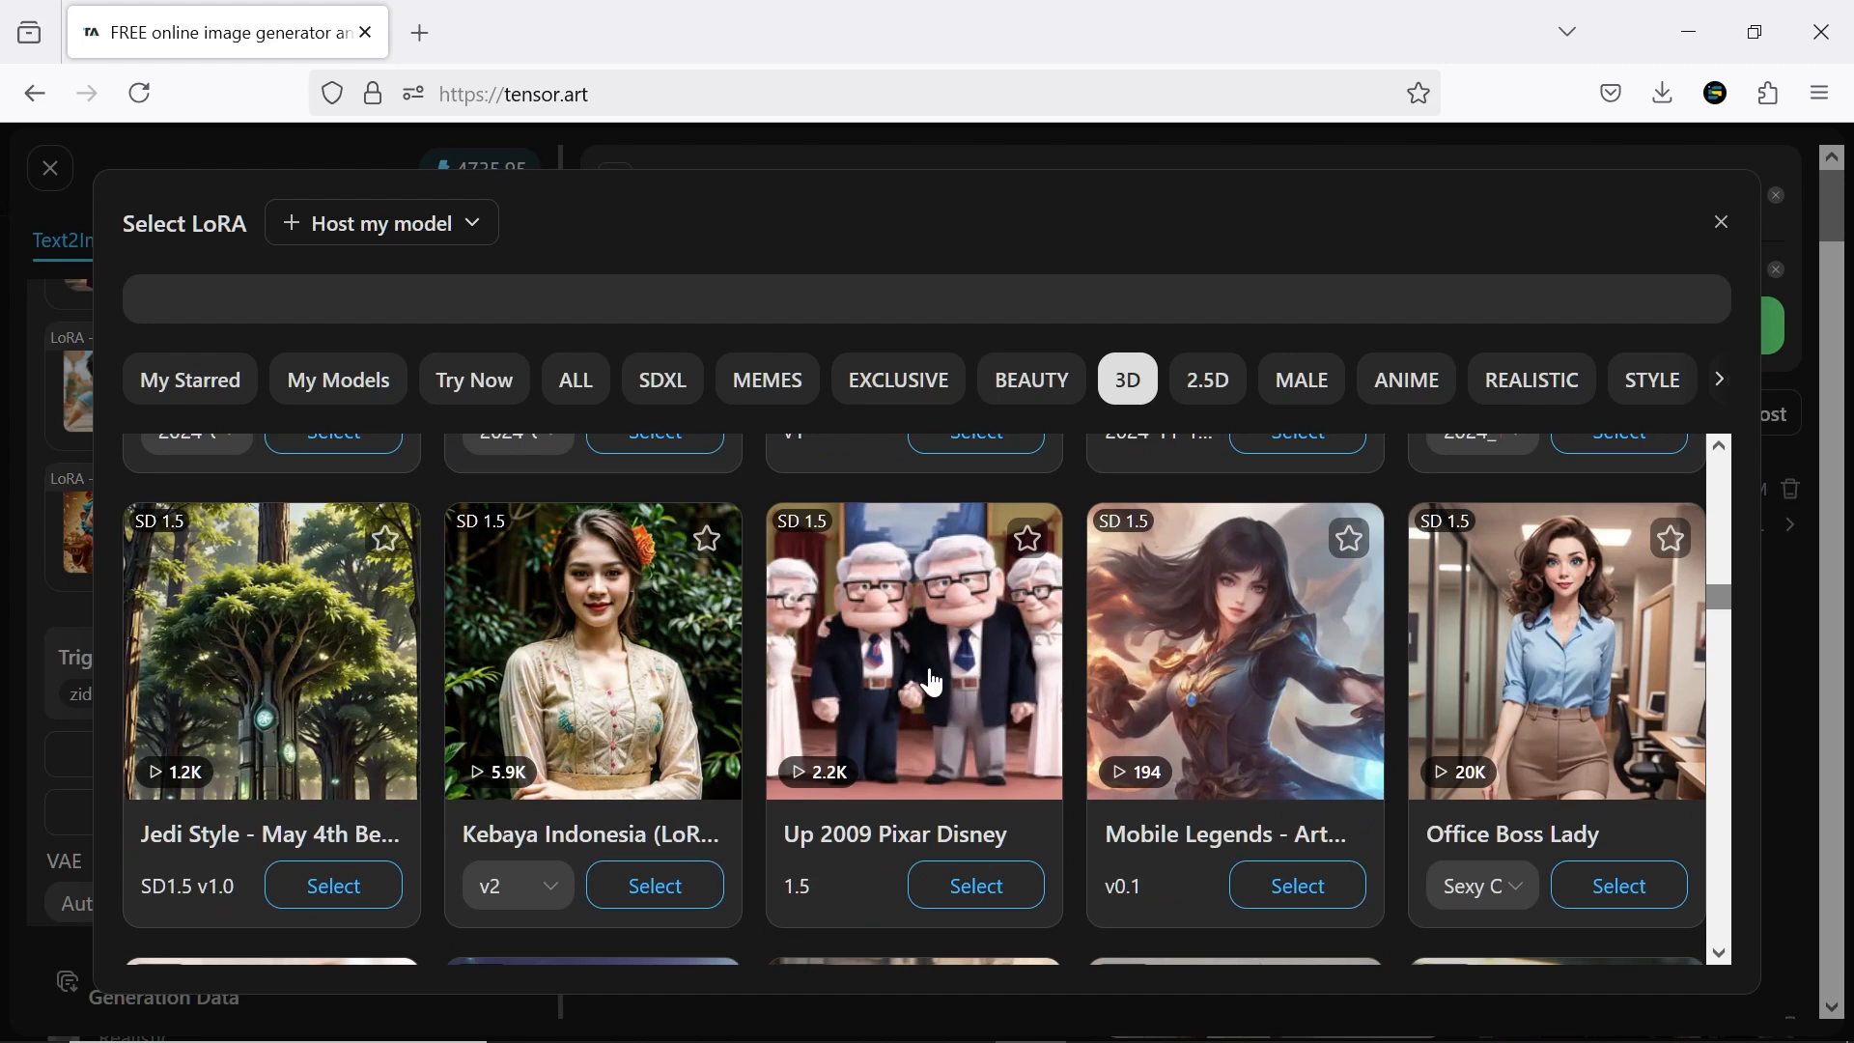
pyautogui.click(932, 683)
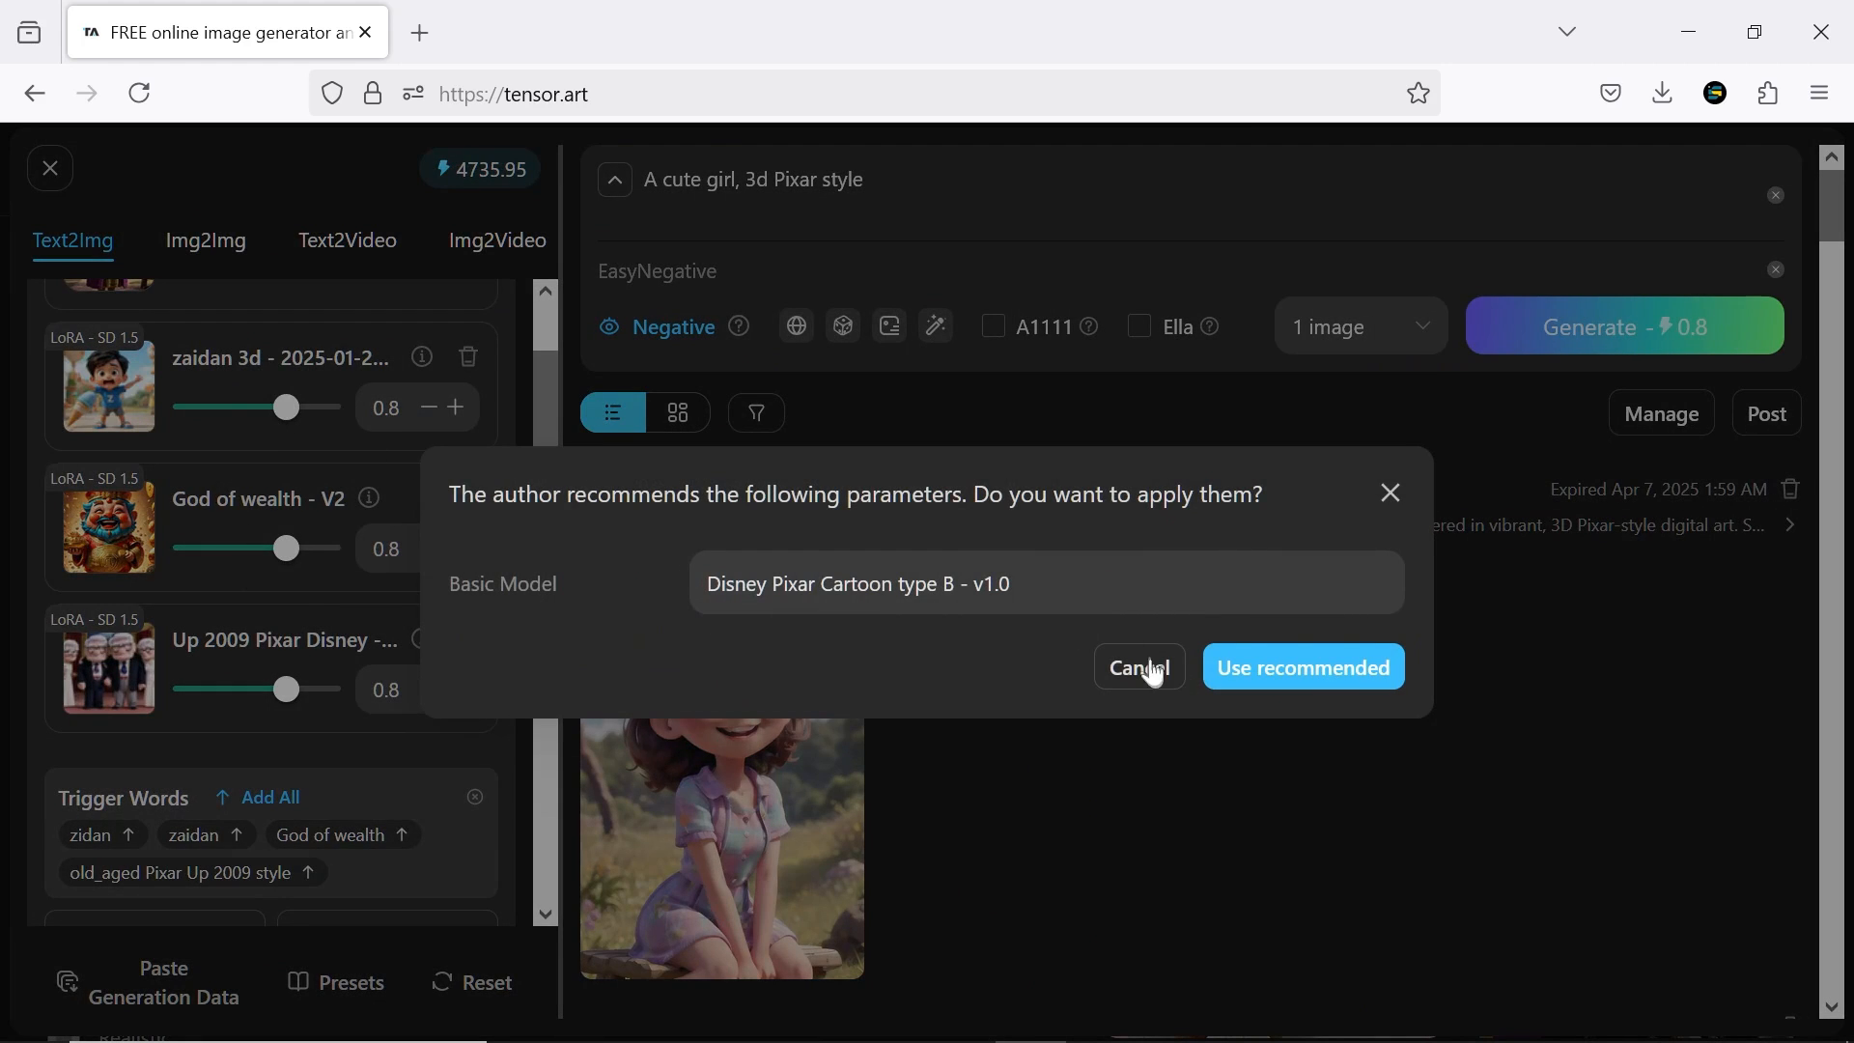
pyautogui.click(1399, 502)
# Set the zaidan 3d LoRA's weight to 1.6 and God of wealth's to -0.8, and adjust the Up 2009 Pixar Disney weight
pyautogui.moveTo(299, 418); pyautogui.dragTo(316, 413)
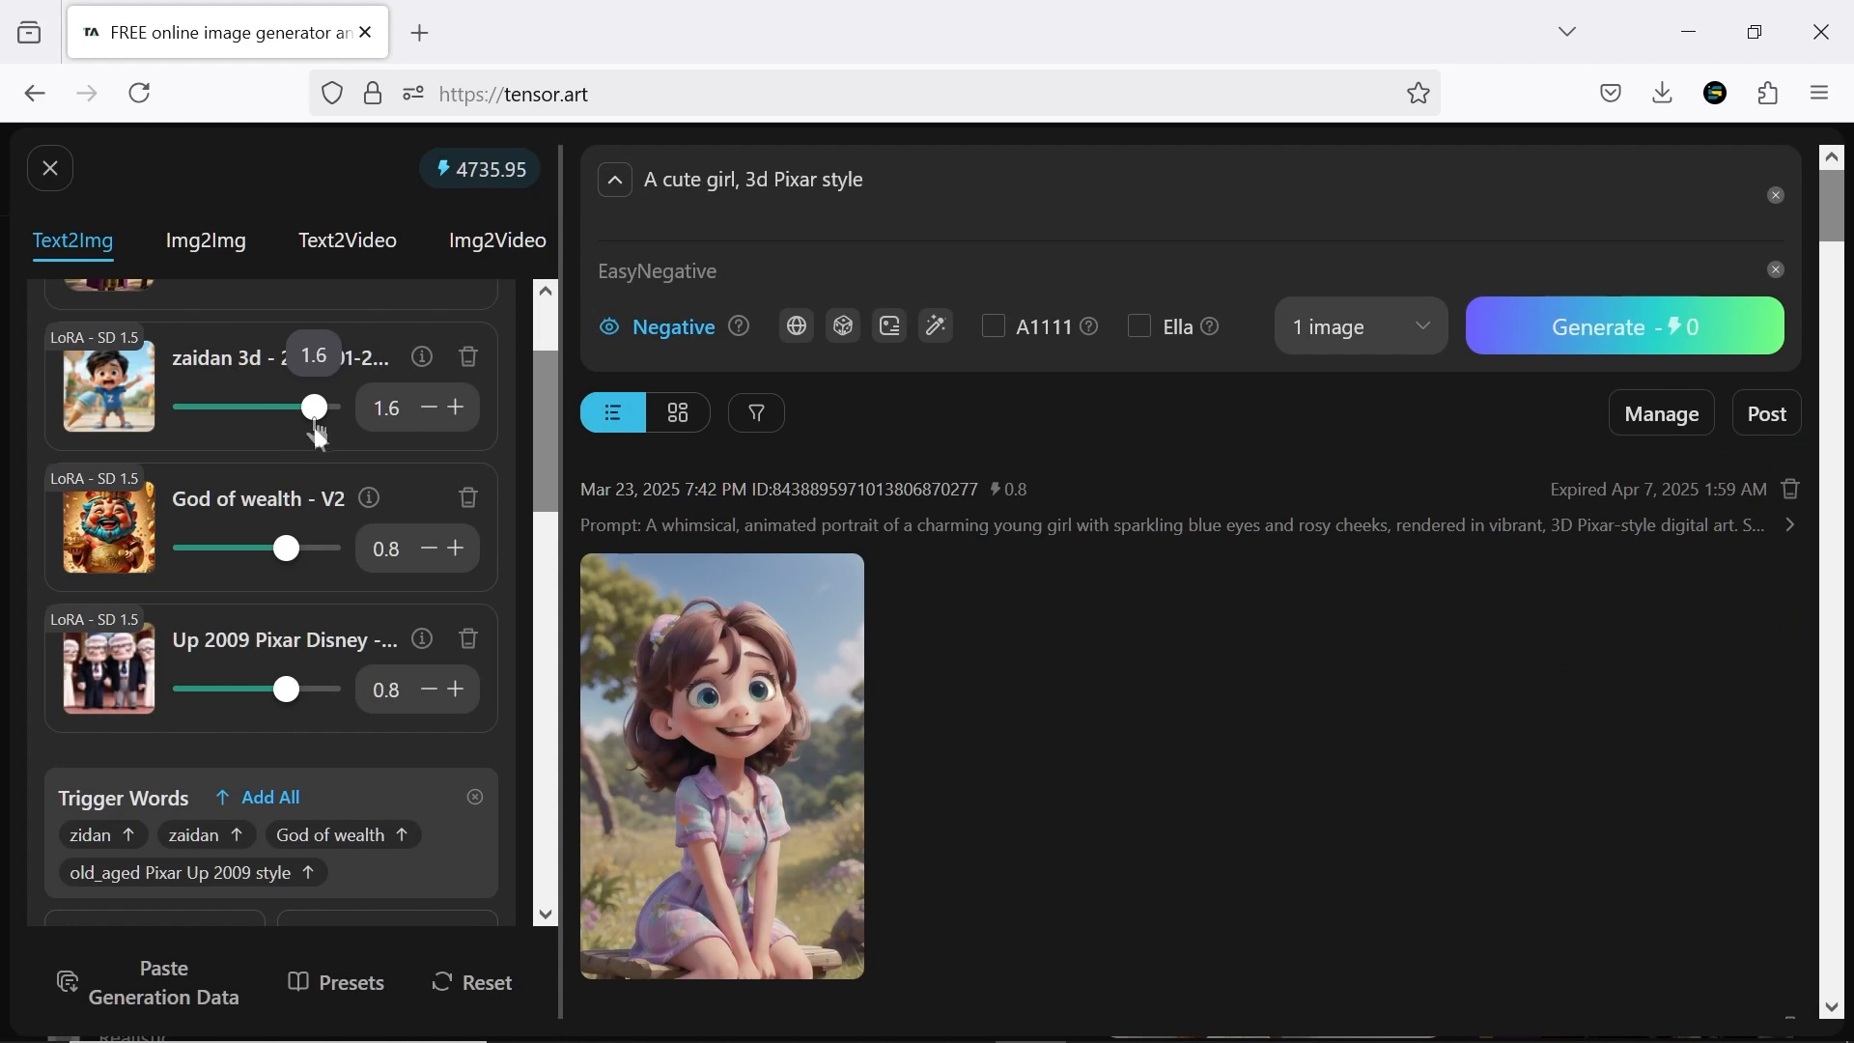
pyautogui.moveTo(285, 548); pyautogui.dragTo(228, 551)
pyautogui.moveTo(288, 692); pyautogui.dragTo(297, 703)
# Remove the Up 2009 Pixar Disney, God of wealth and zaidan 3d LoRAs
pyautogui.click(468, 638)
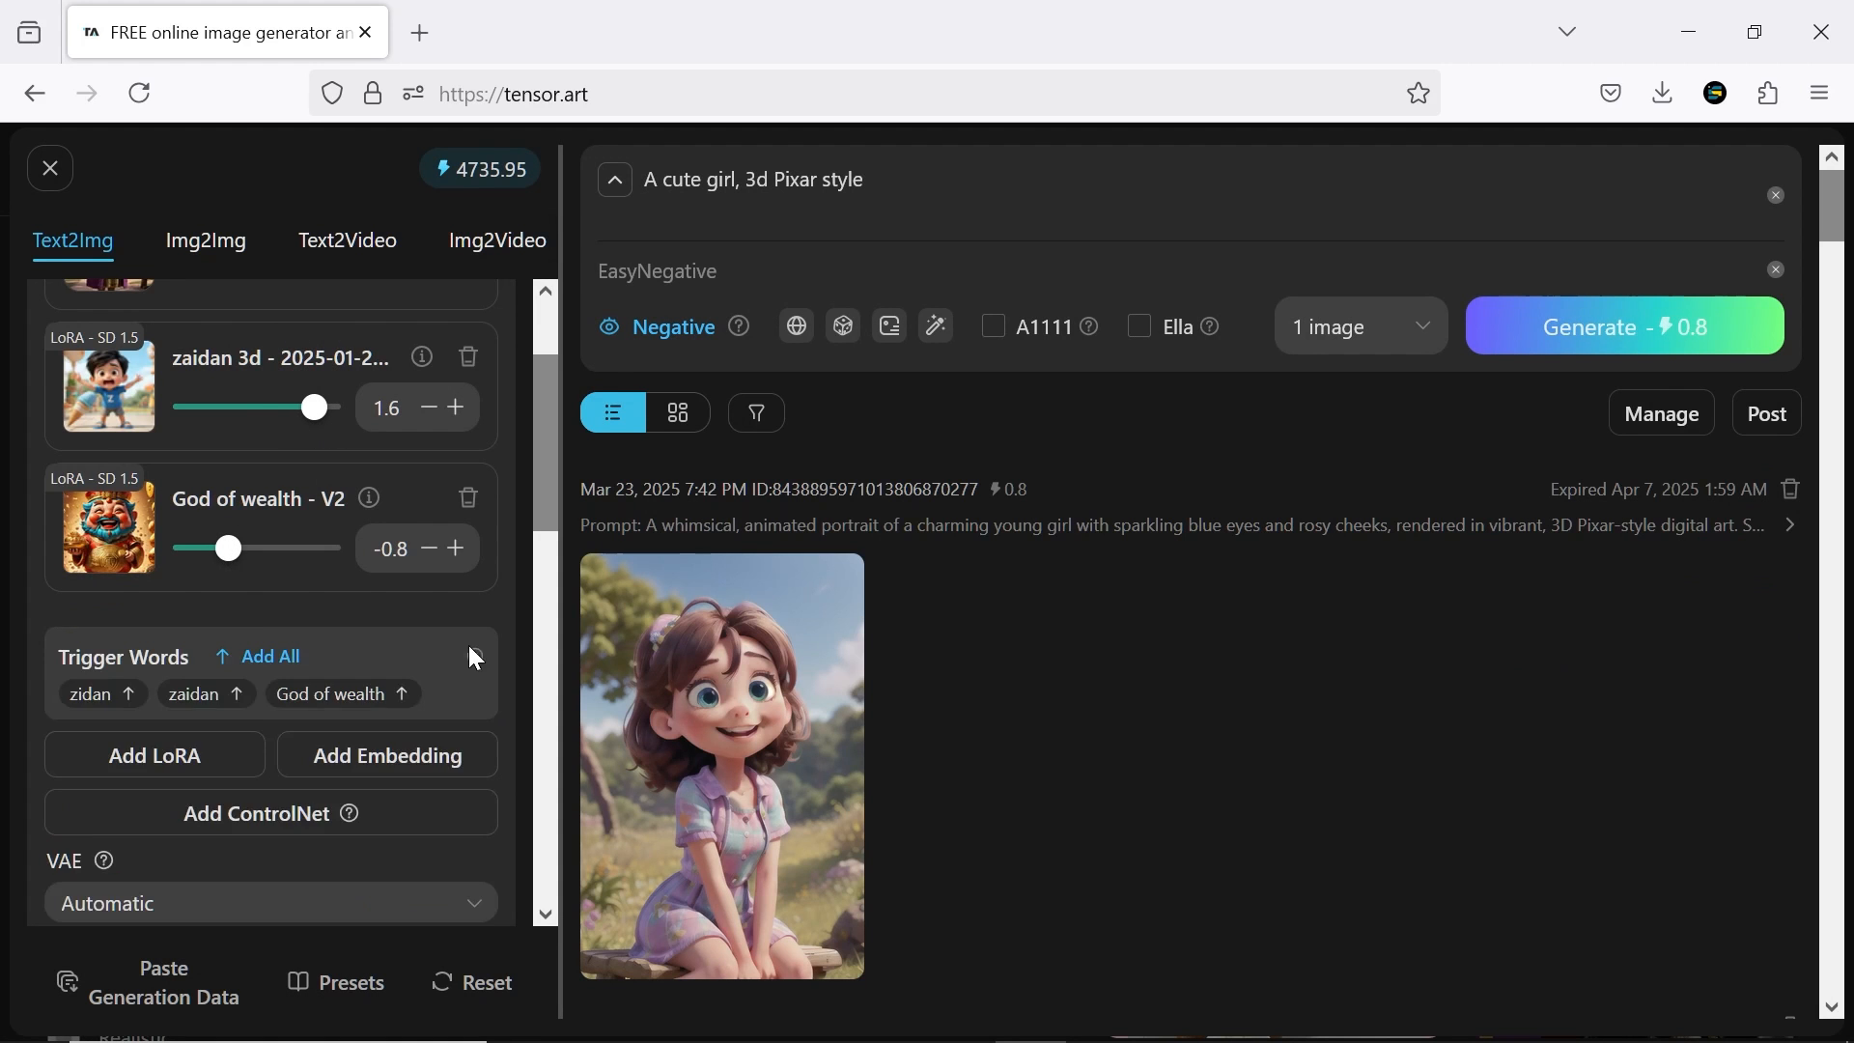
pyautogui.click(469, 497)
pyautogui.click(470, 359)
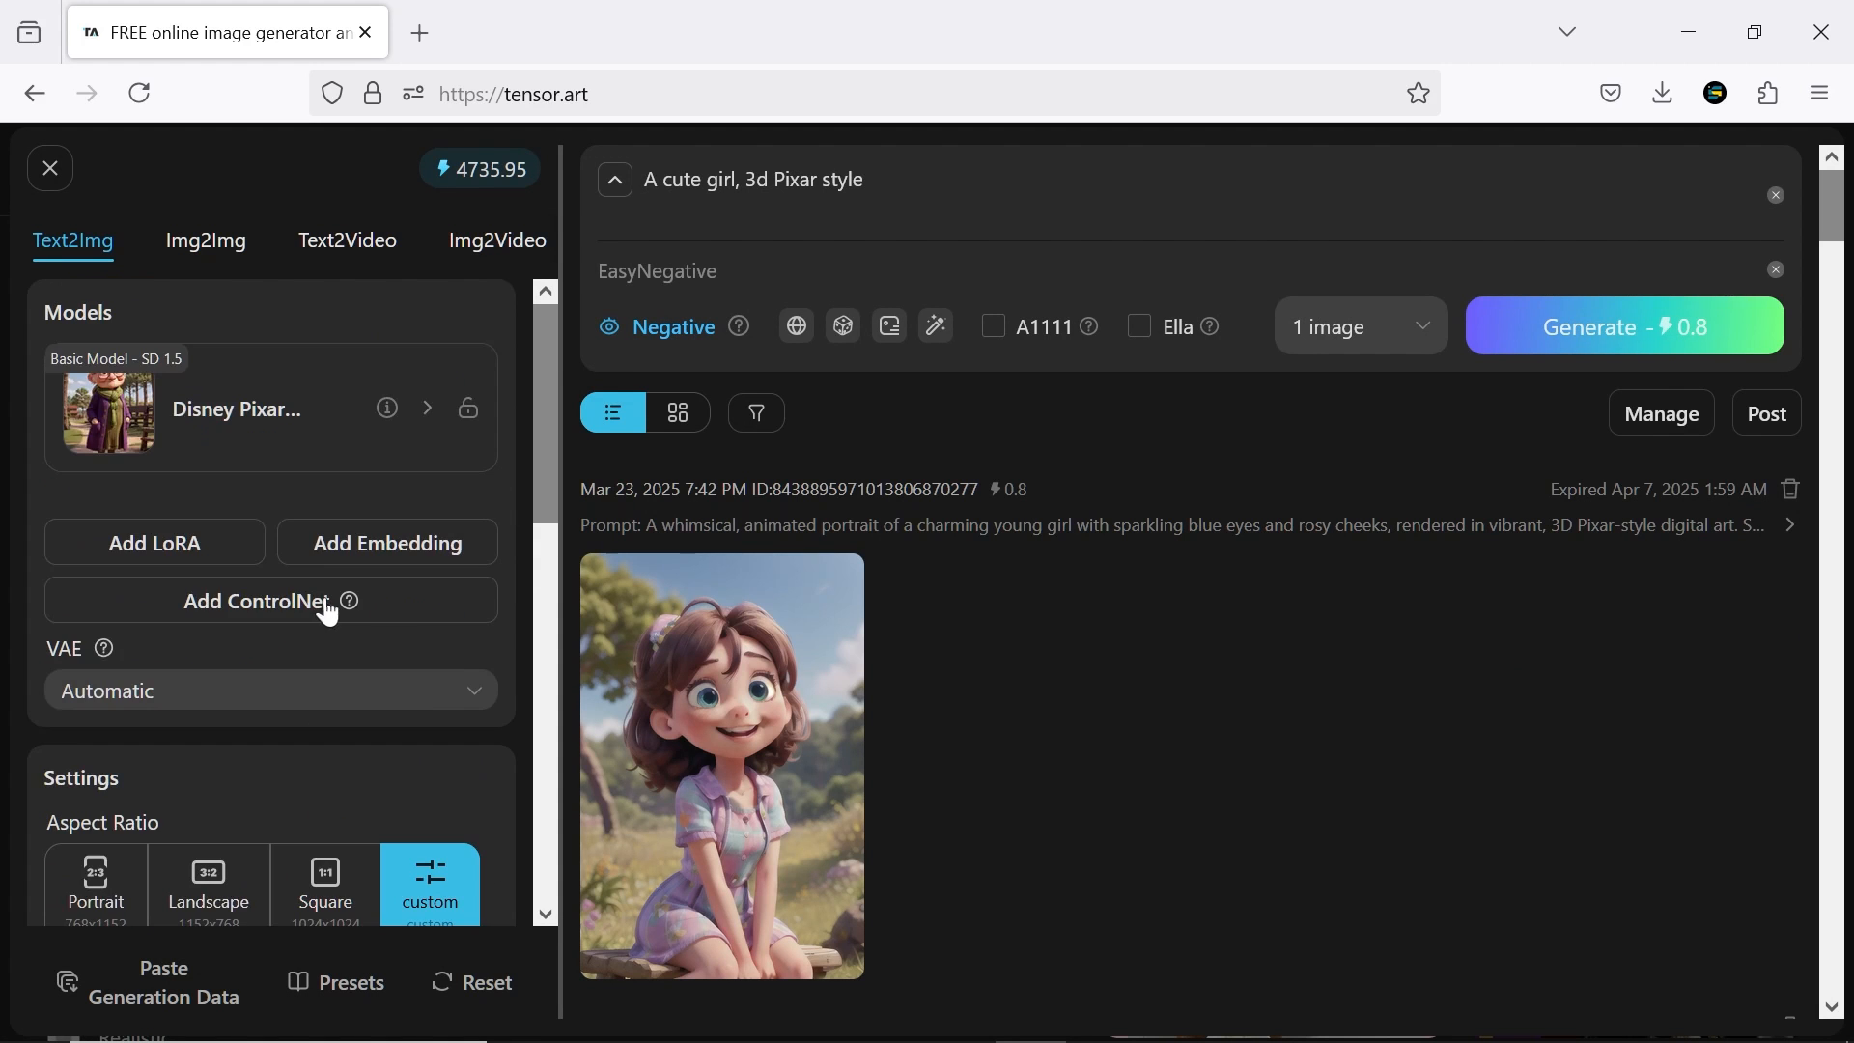
# Browse the ControlNets, try Openpose on the girl-in-a-forest picture with the openpose preprocessor, and view the extracted pose enlarged
pyautogui.click(322, 600)
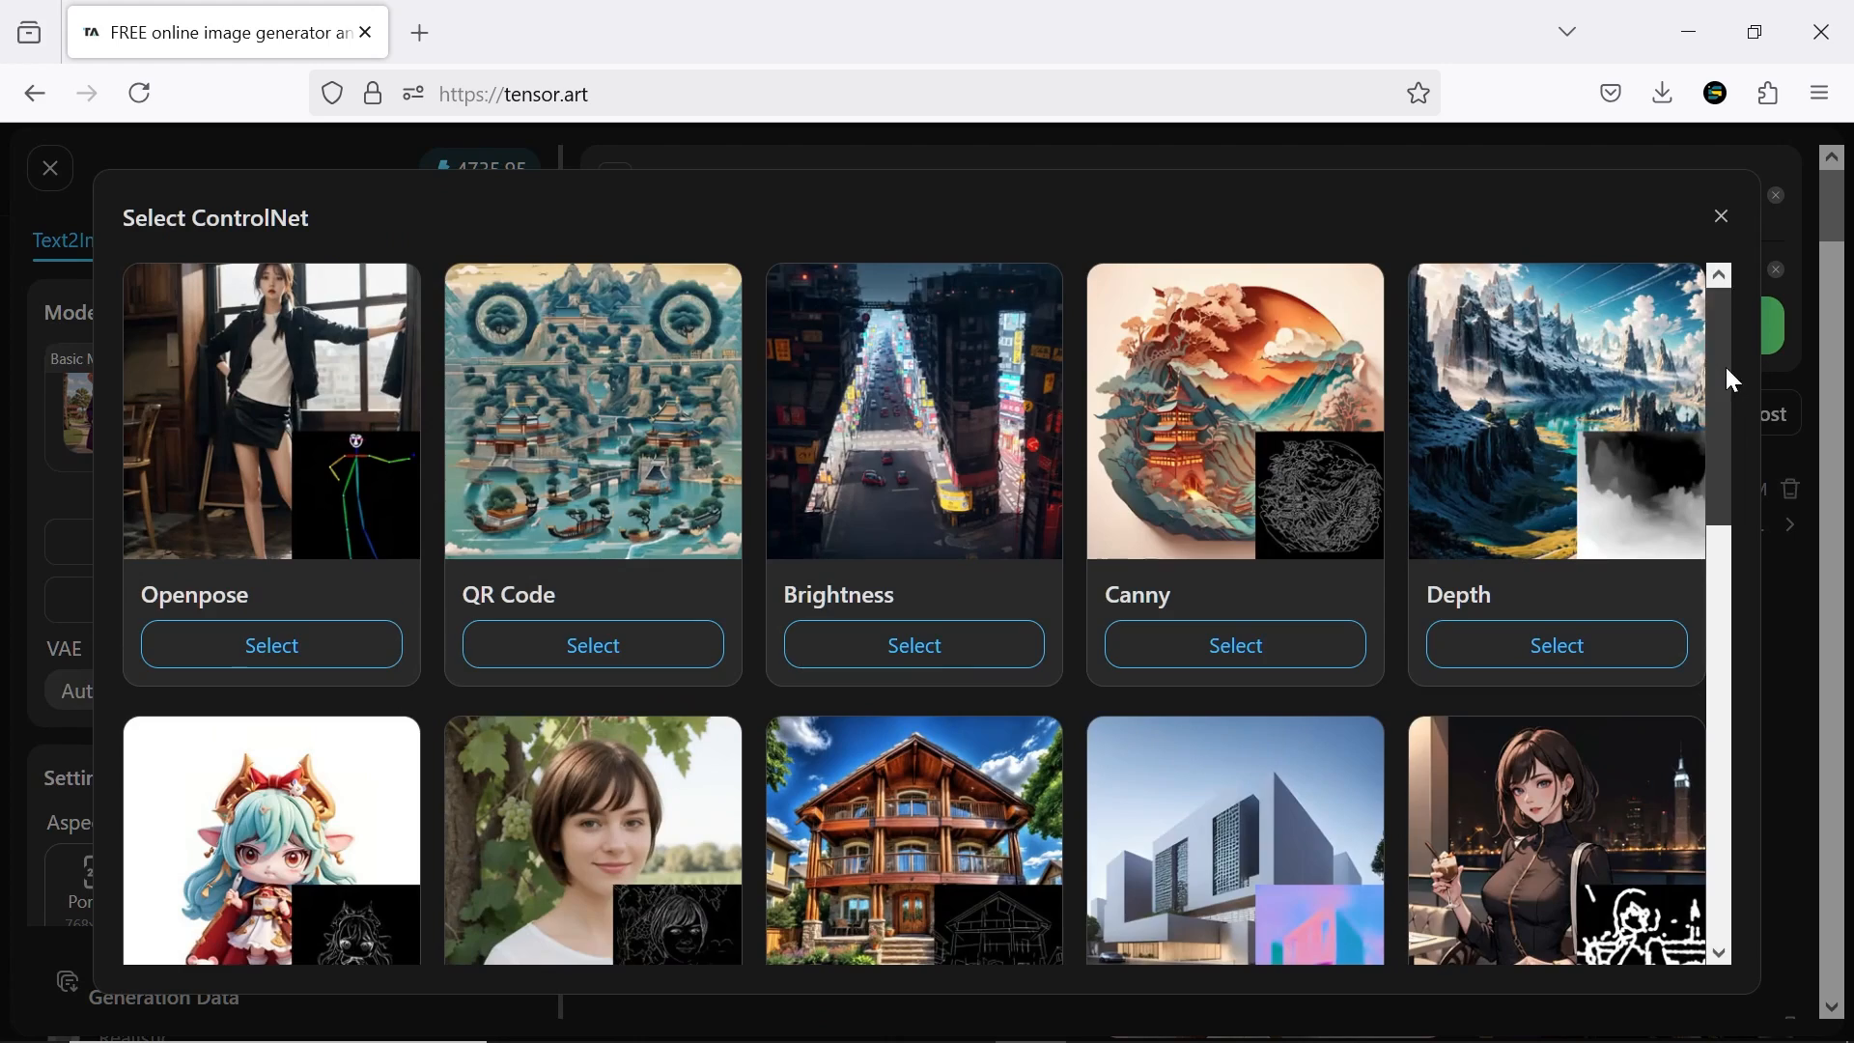
pyautogui.moveTo(1728, 379); pyautogui.dragTo(1734, 336)
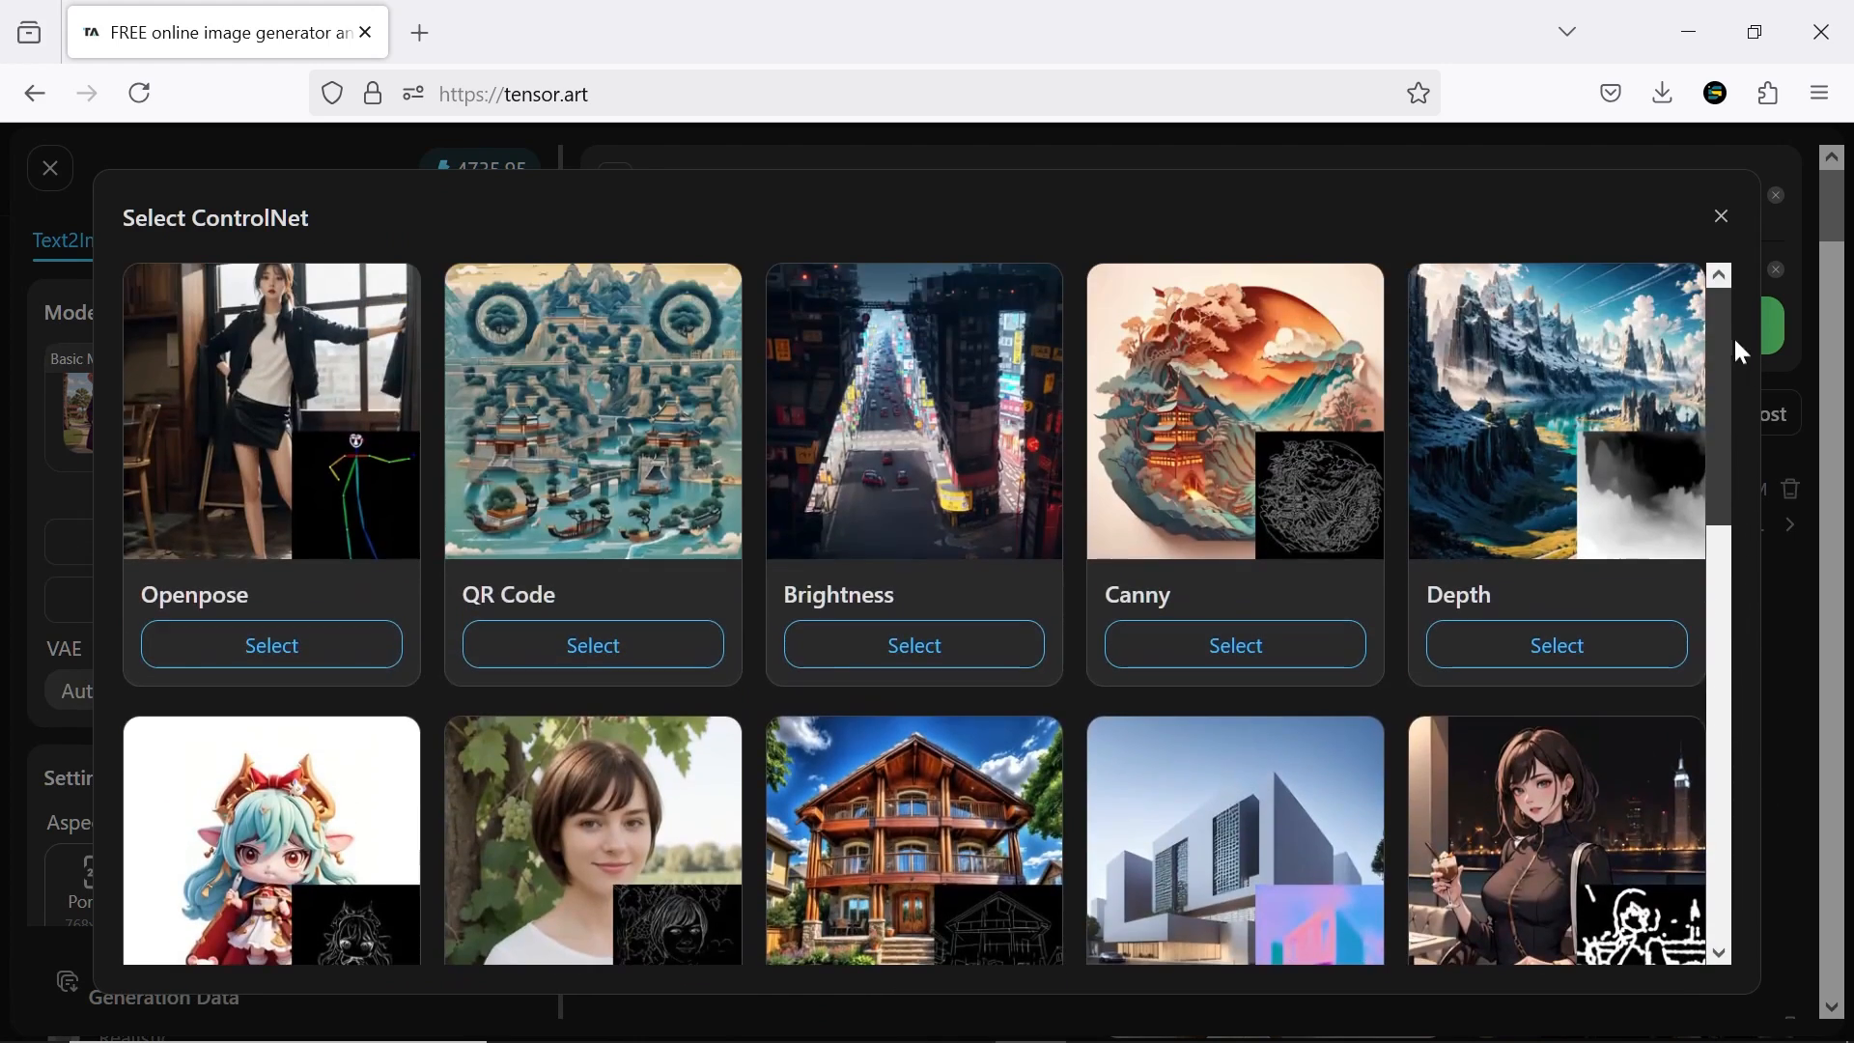
pyautogui.click(348, 379)
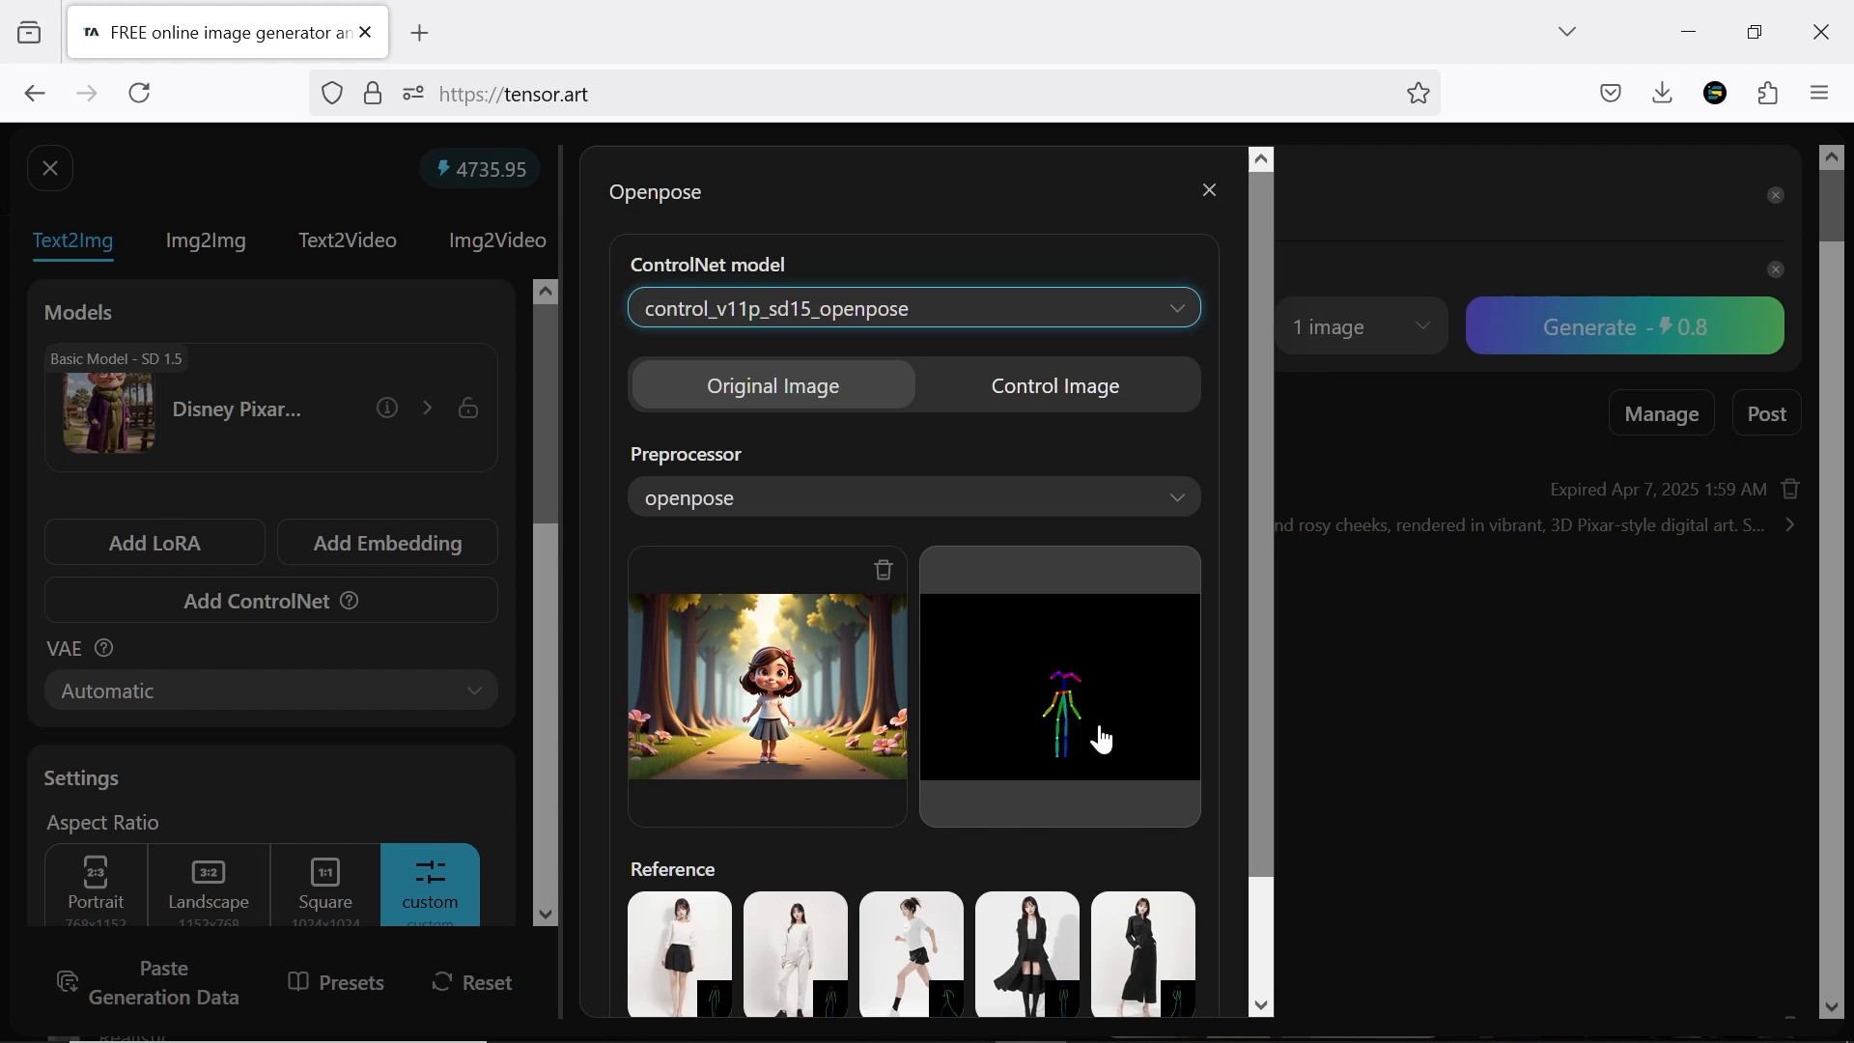
pyautogui.click(1097, 720)
pyautogui.click(1516, 616)
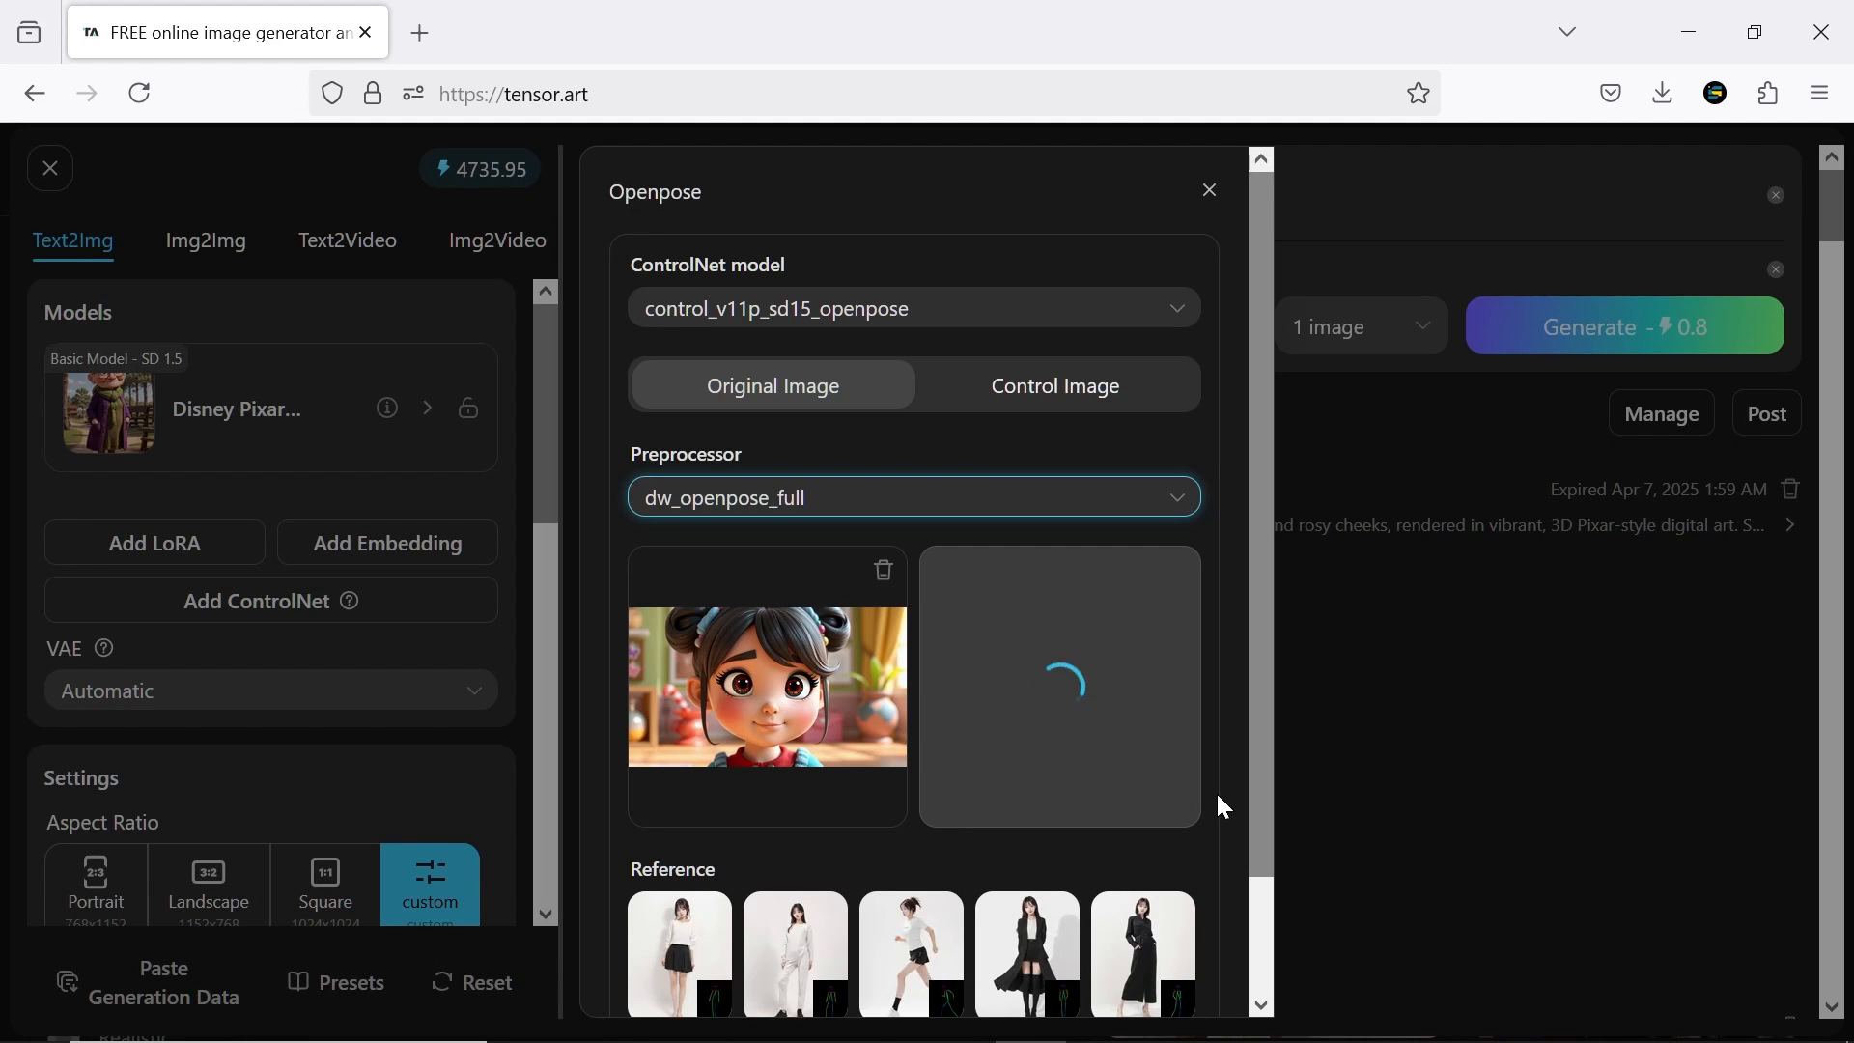
# View the pose extracted from the girl's close-up with dw_openpose_full, and preview the running reference pose
pyautogui.click(1110, 736)
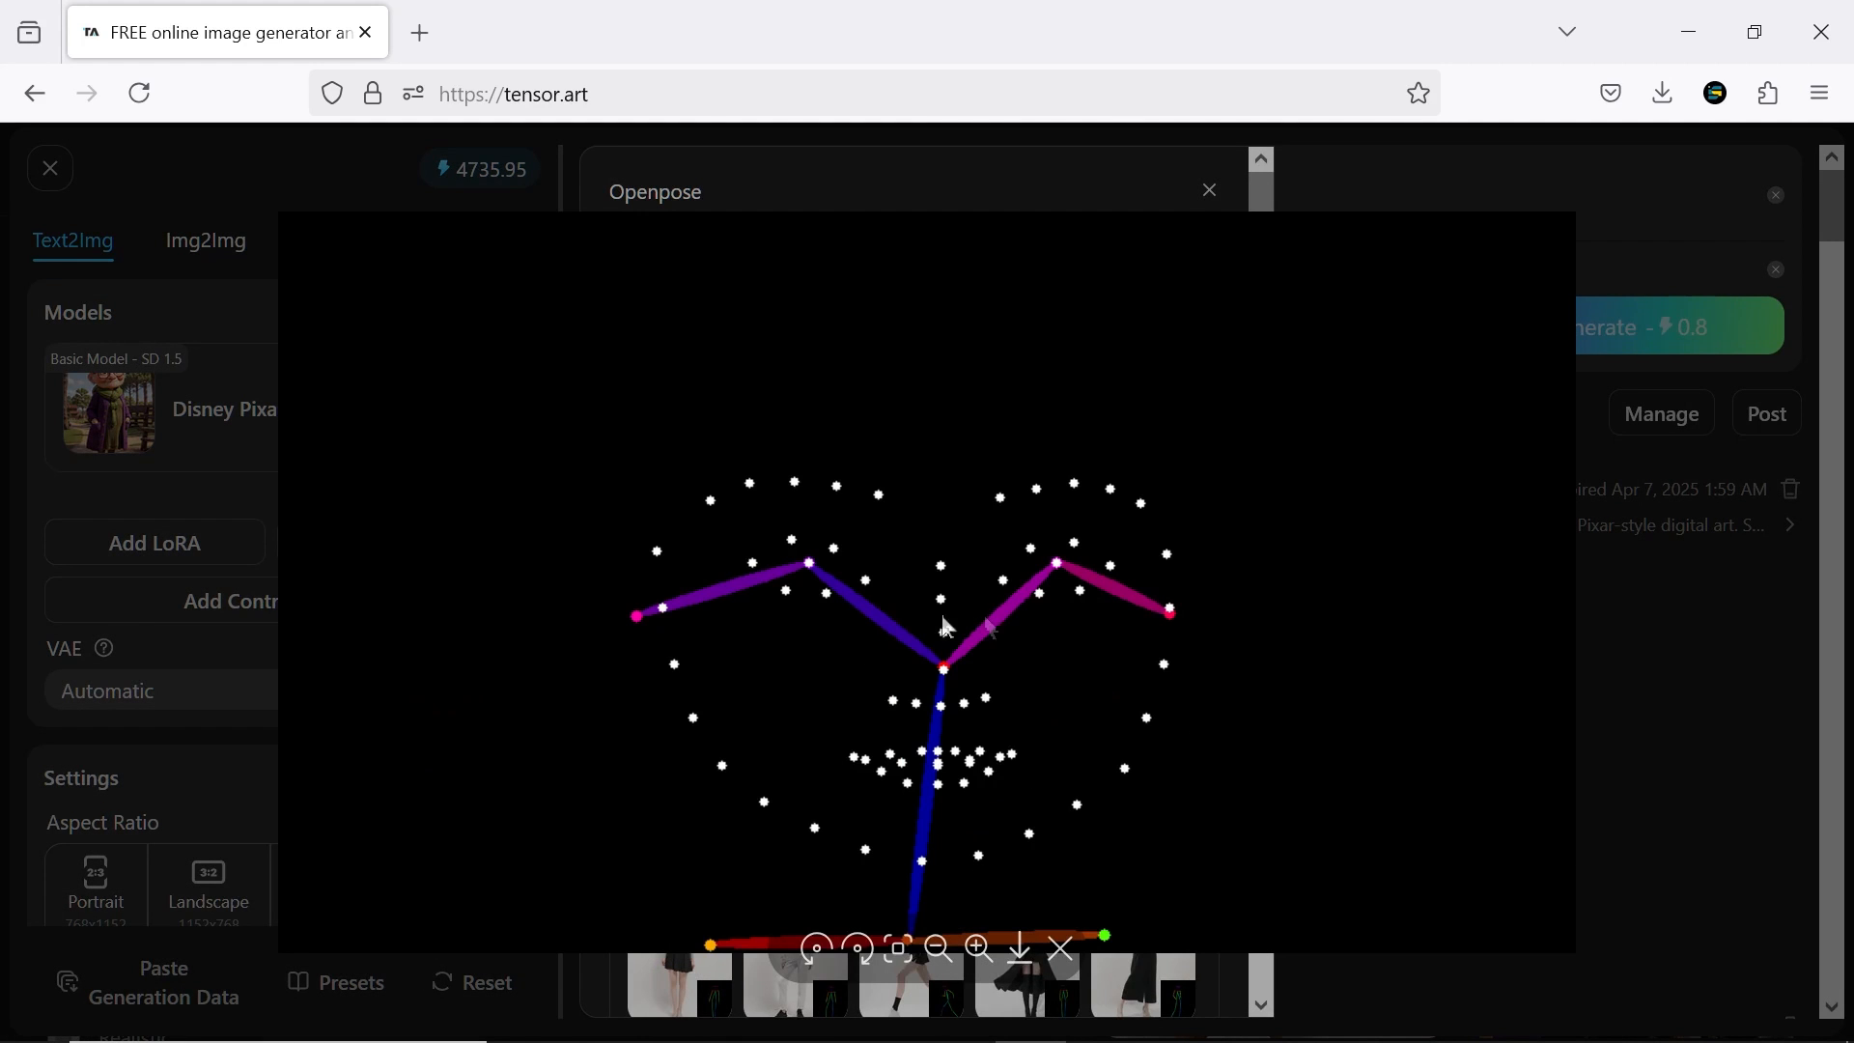
pyautogui.click(1655, 591)
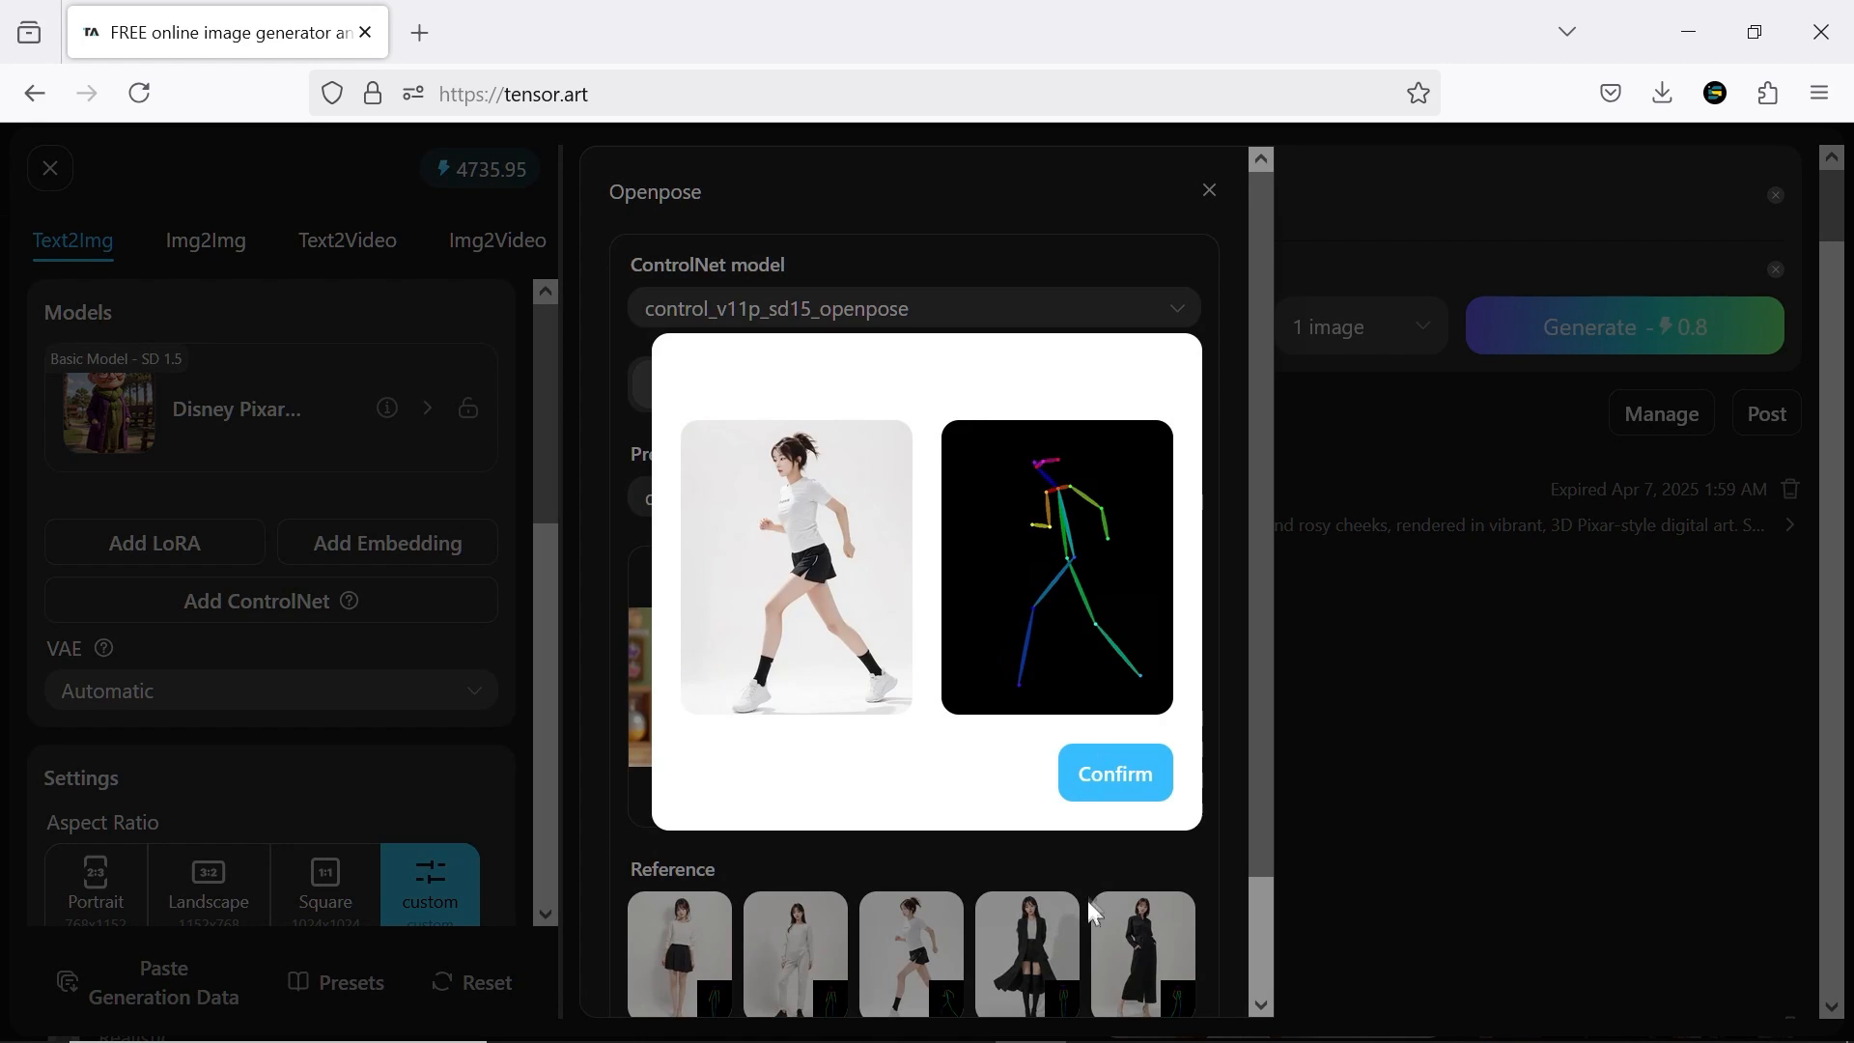
pyautogui.click(1124, 898)
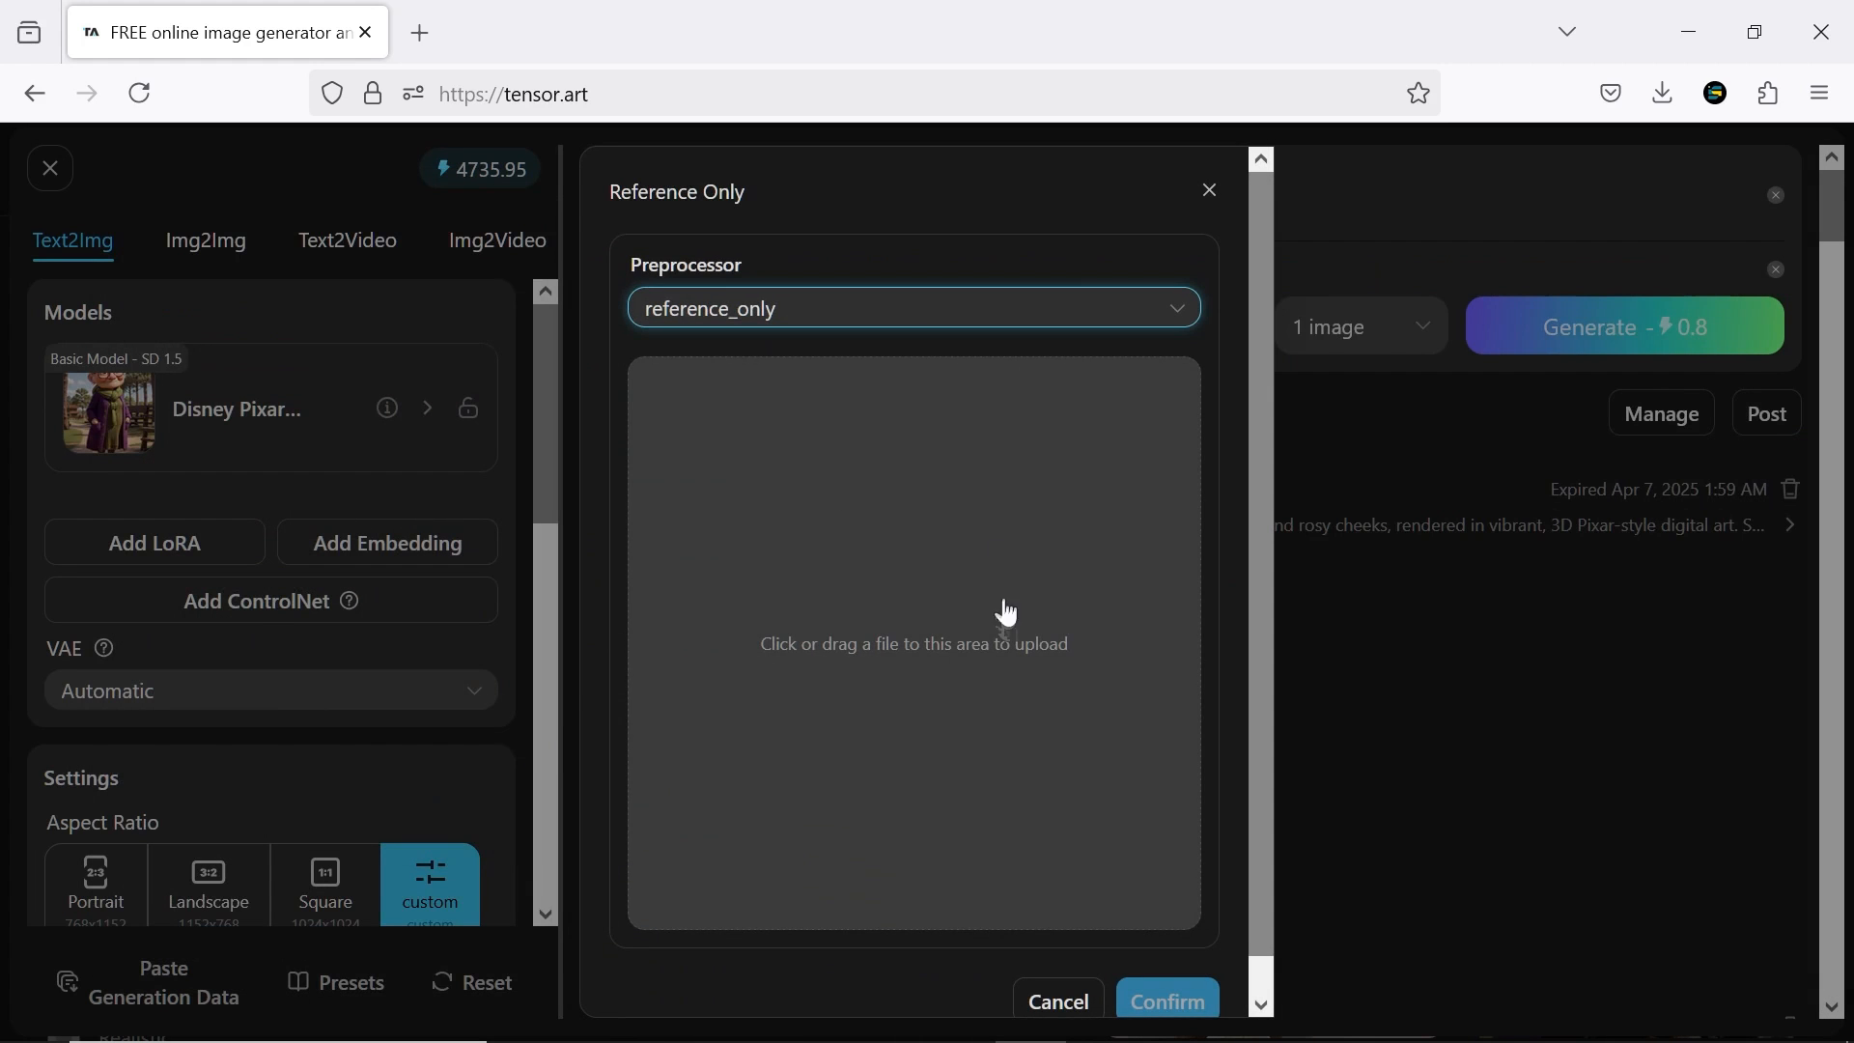
# Add a Reference Only ControlNet using the uploaded close-up of the dark-haired cartoon girl and the reference_adain+attn preprocessor
pyautogui.moveTo(1007, 613); pyautogui.dragTo(983, 653)
pyautogui.click(903, 309)
pyautogui.click(872, 461)
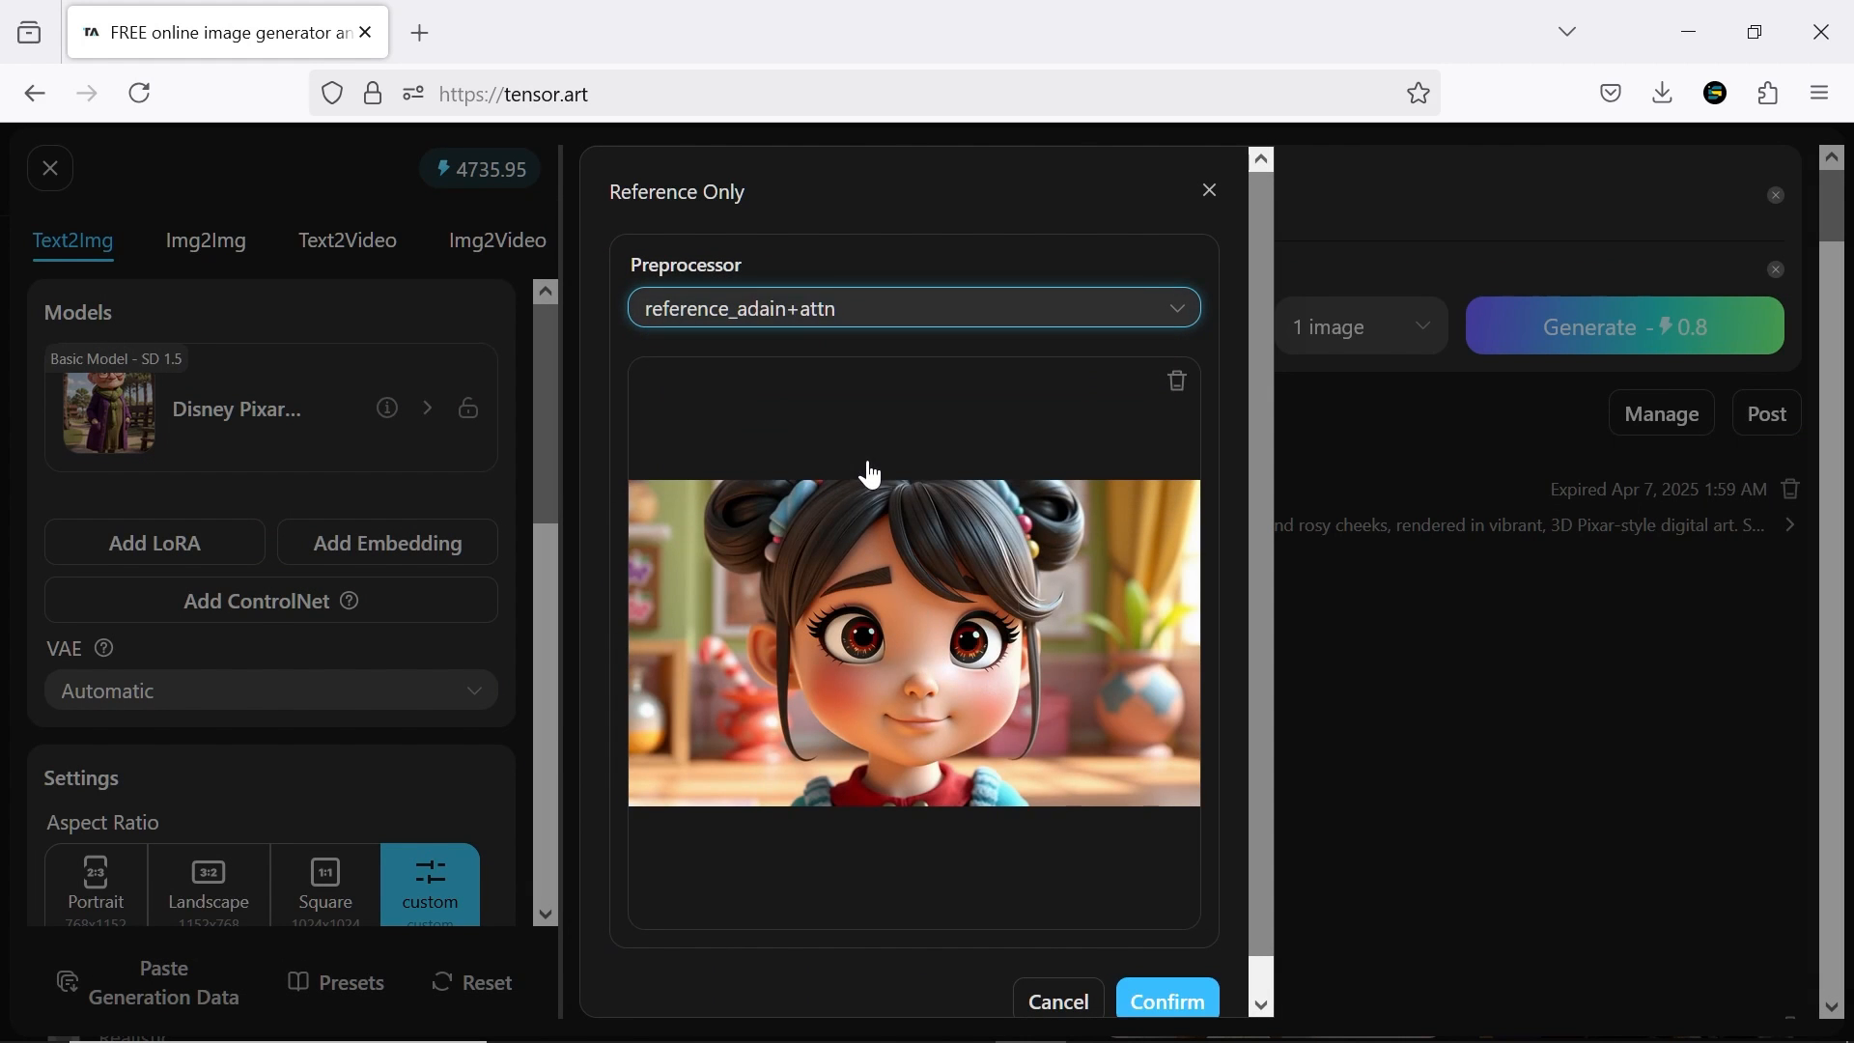
pyautogui.click(1157, 1000)
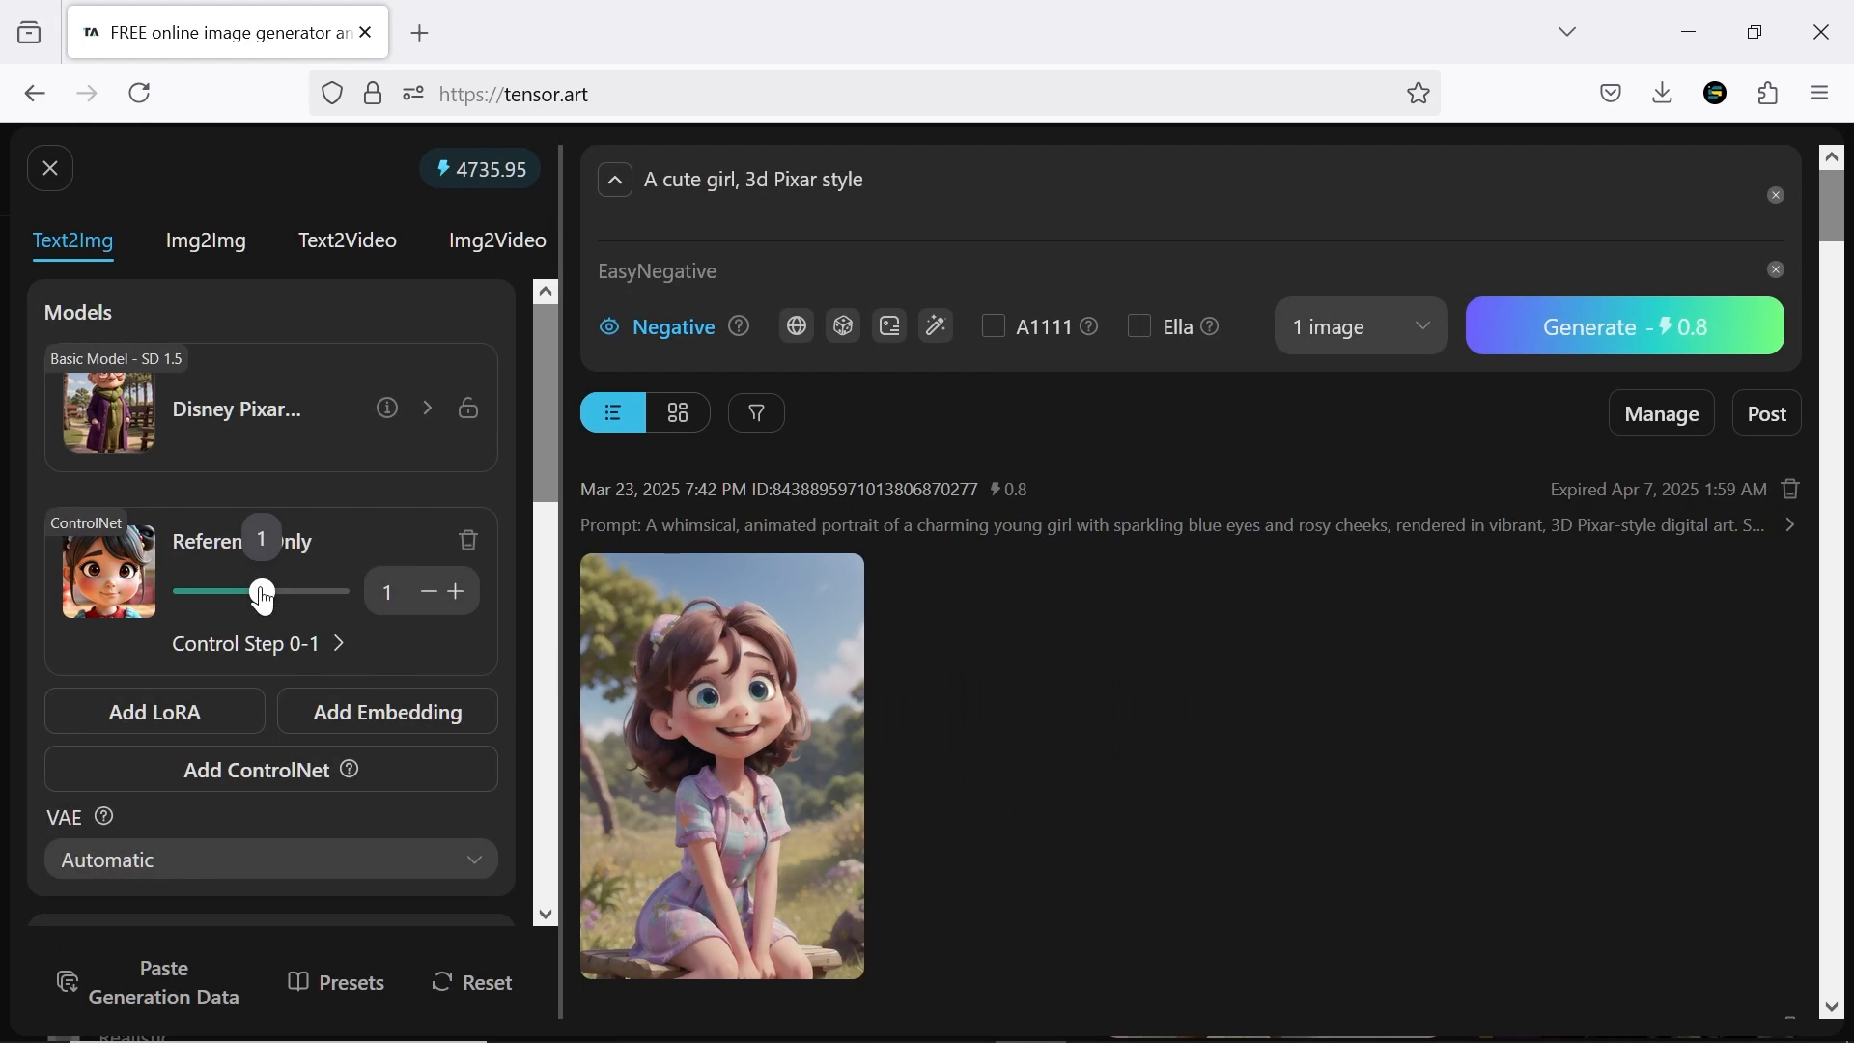
# Set the Reference Only ControlNet's weight to 2 and its control step range to 0.2-0.8
pyautogui.moveTo(263, 598); pyautogui.dragTo(349, 608)
pyautogui.click(300, 656)
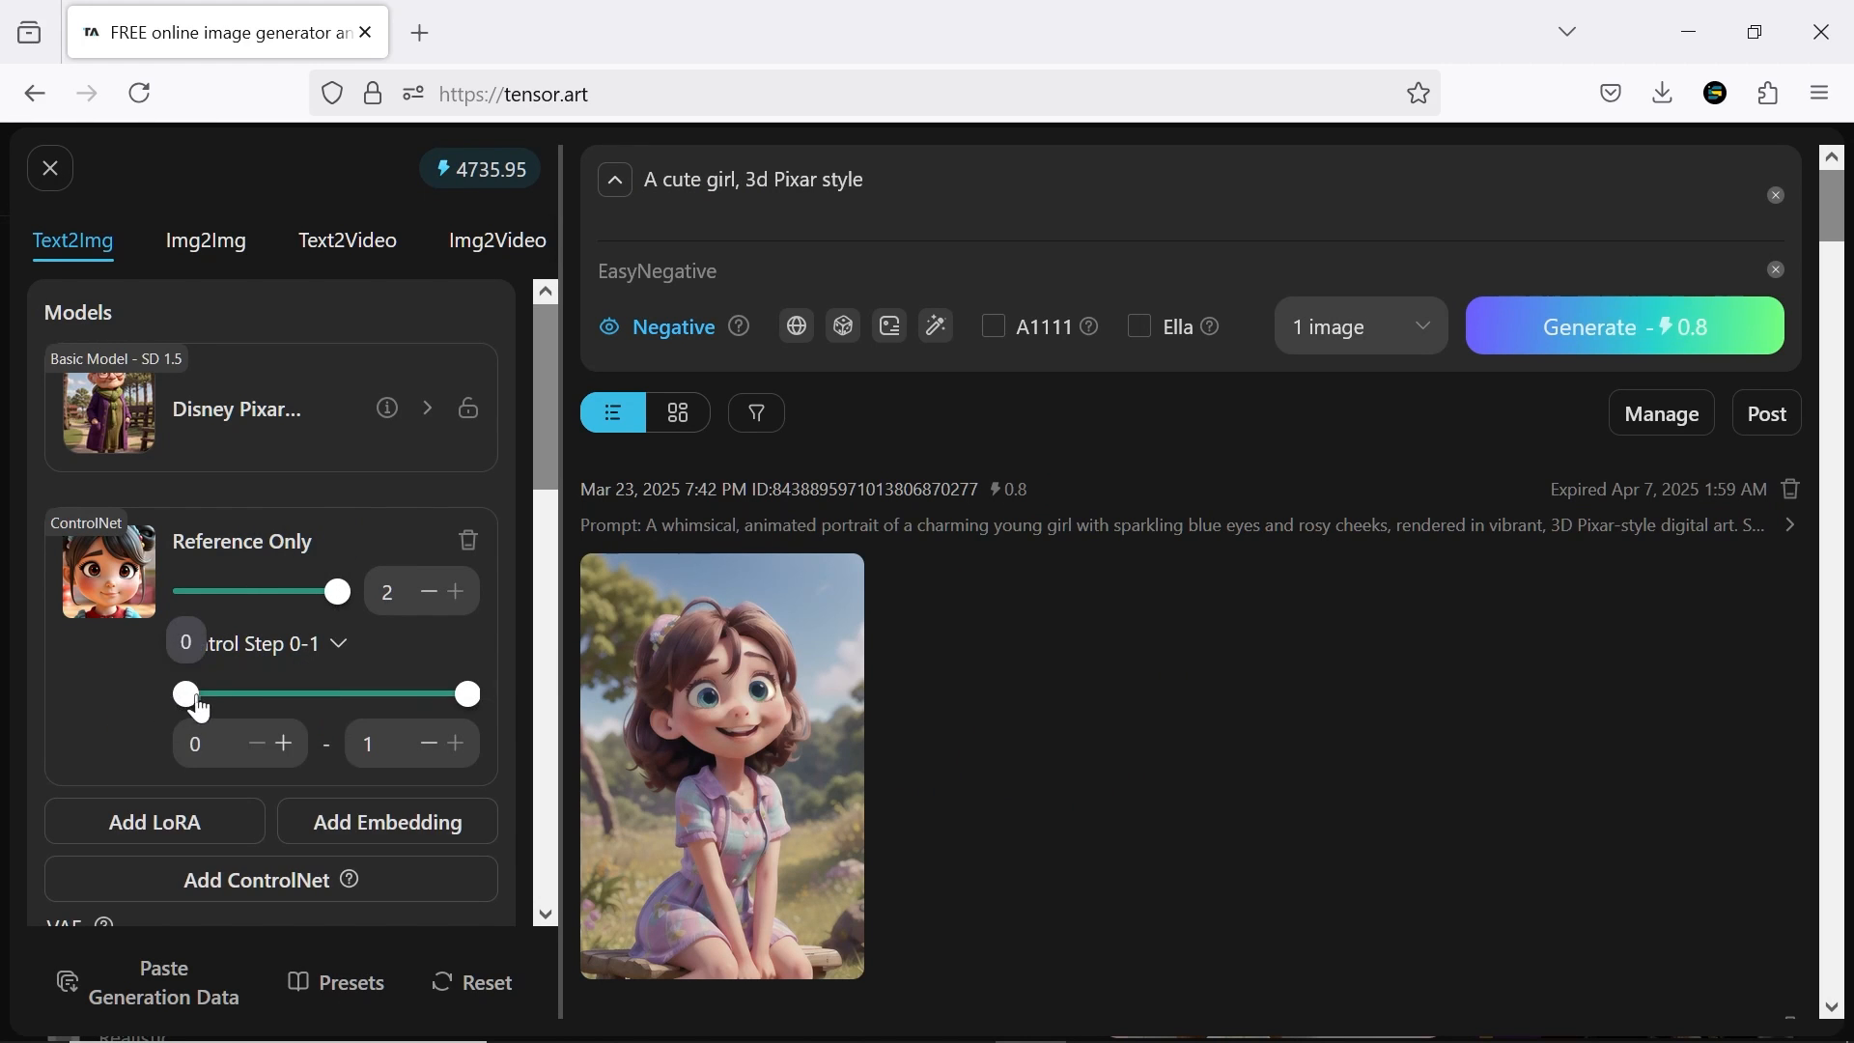
pyautogui.moveTo(200, 710); pyautogui.dragTo(294, 711)
pyautogui.moveTo(463, 703); pyautogui.dragTo(418, 704)
pyautogui.click(444, 662)
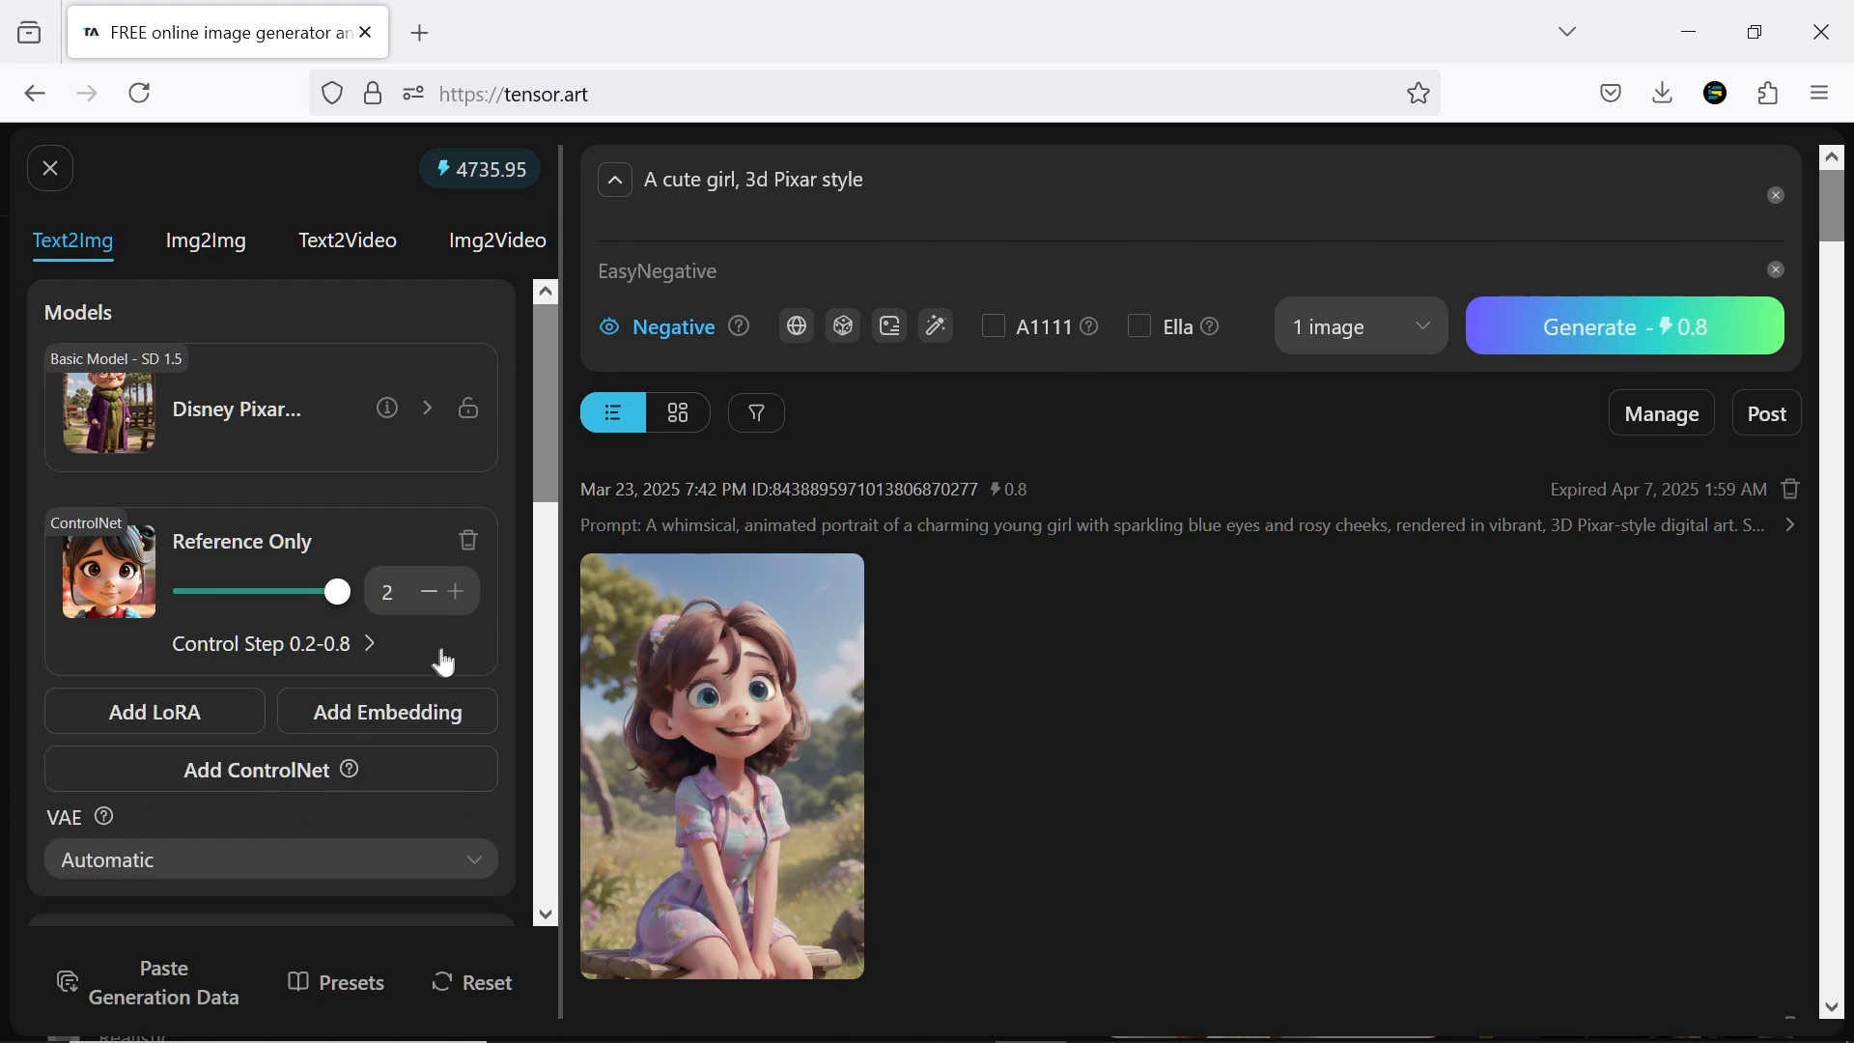
# Generate images with the reference for "A cute girl, 3d Pixar style" and "A cute girl riding a bicycle, 3d Pixar style"
pyautogui.click(1608, 333)
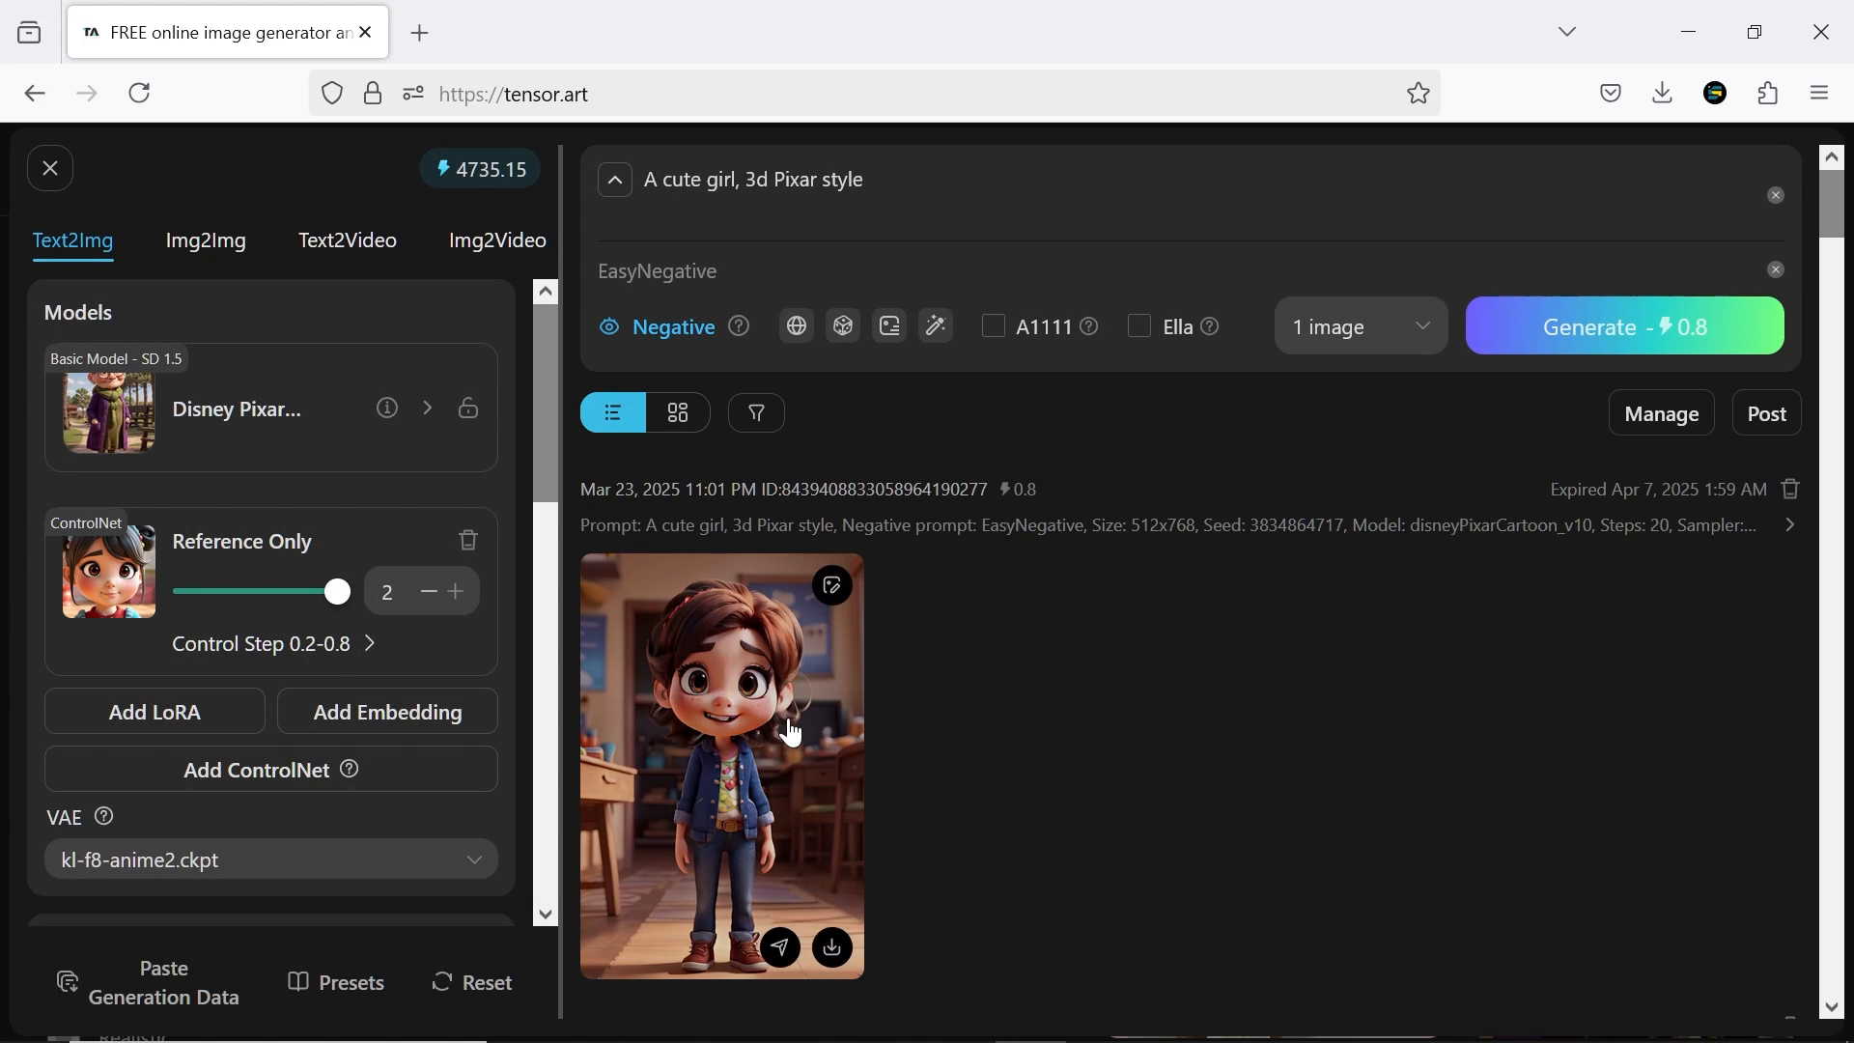
pyautogui.click(789, 719)
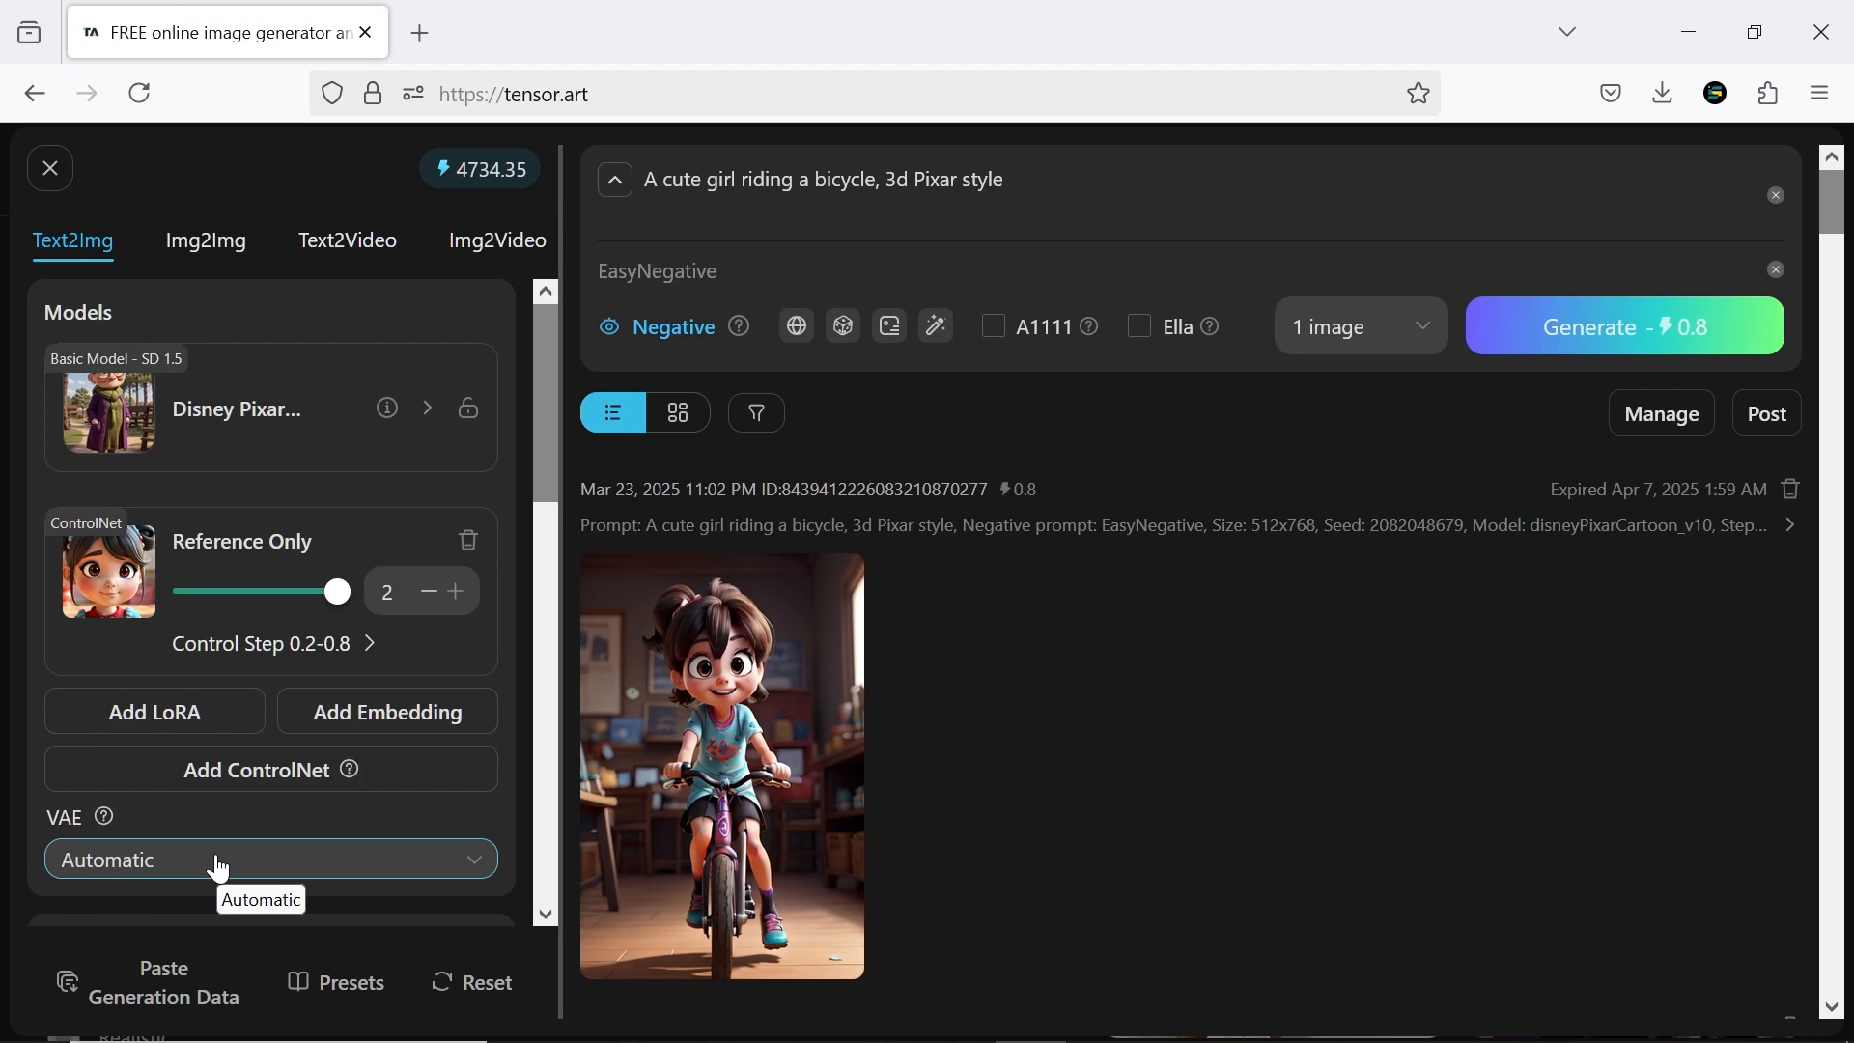
# Set the VAE to kl-f8-anime2.ckpt and choose the Landscape aspect ratio, 1152x768
pyautogui.click(220, 868)
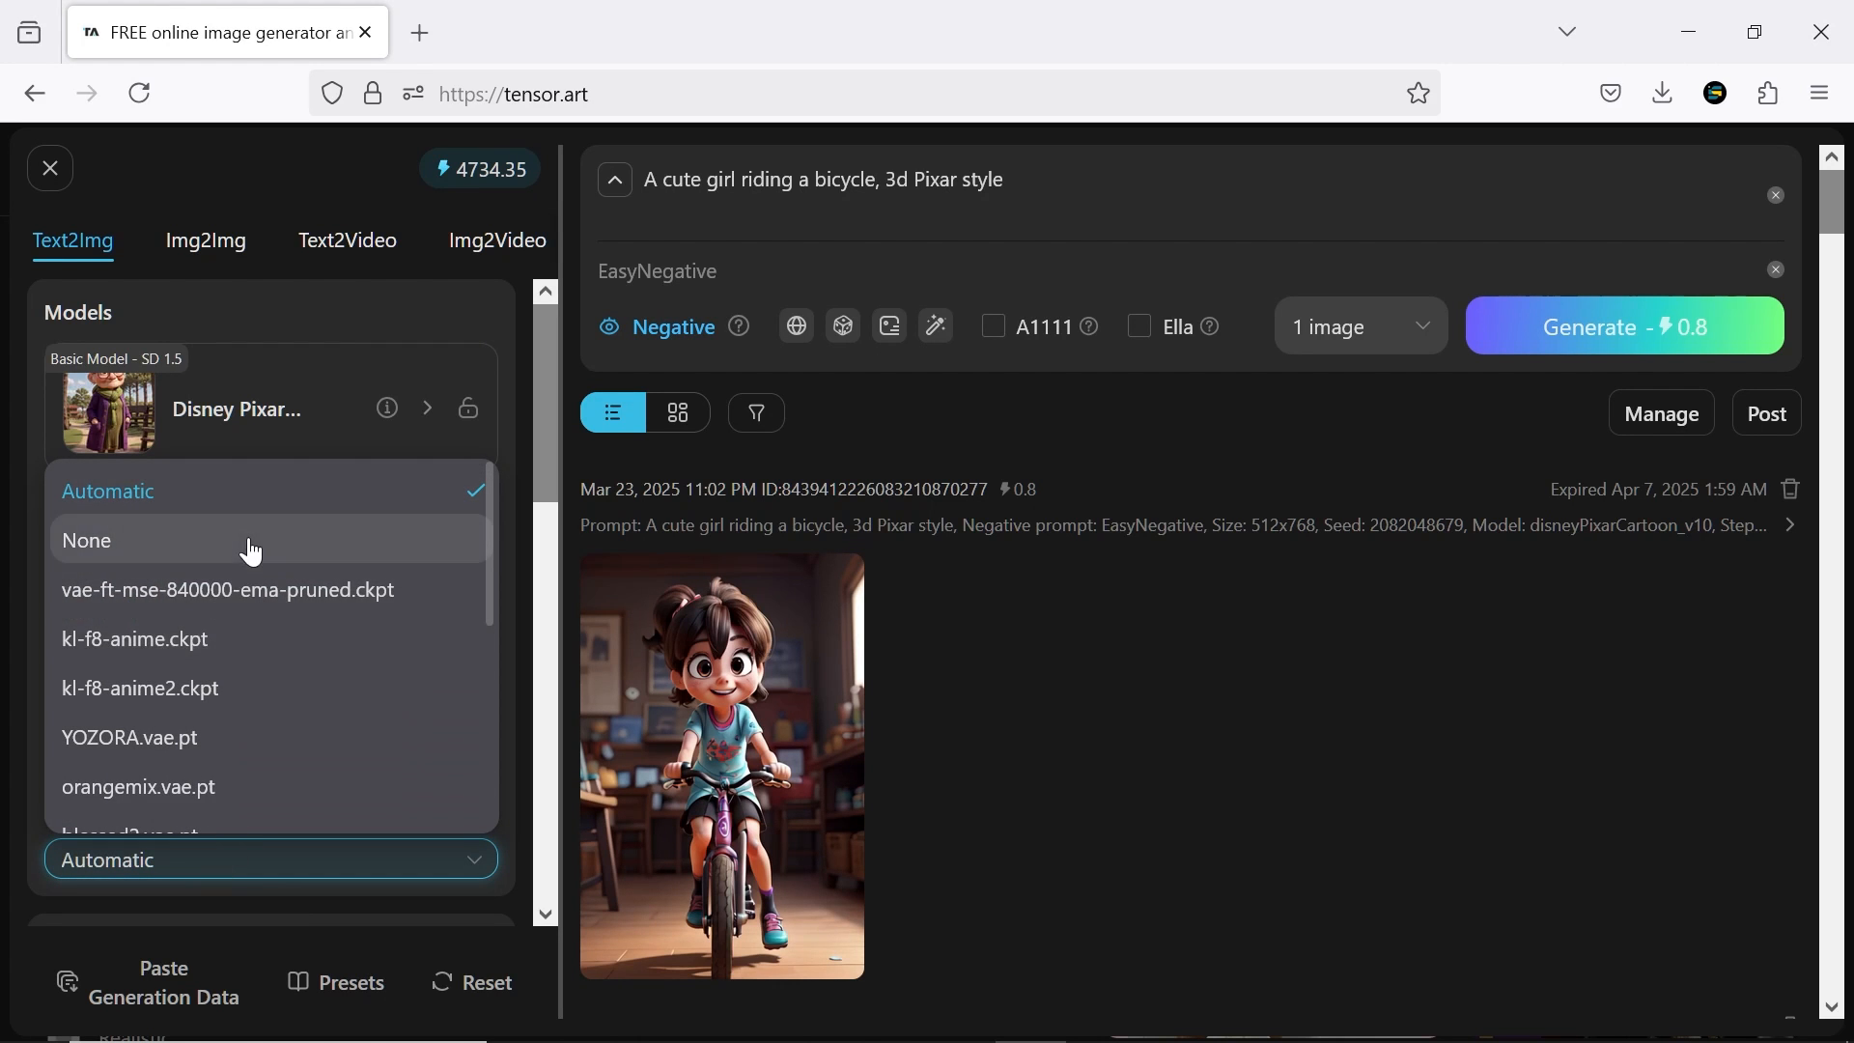
pyautogui.scroll(-3, 253, 589)
pyautogui.scroll(-2, 253, 618)
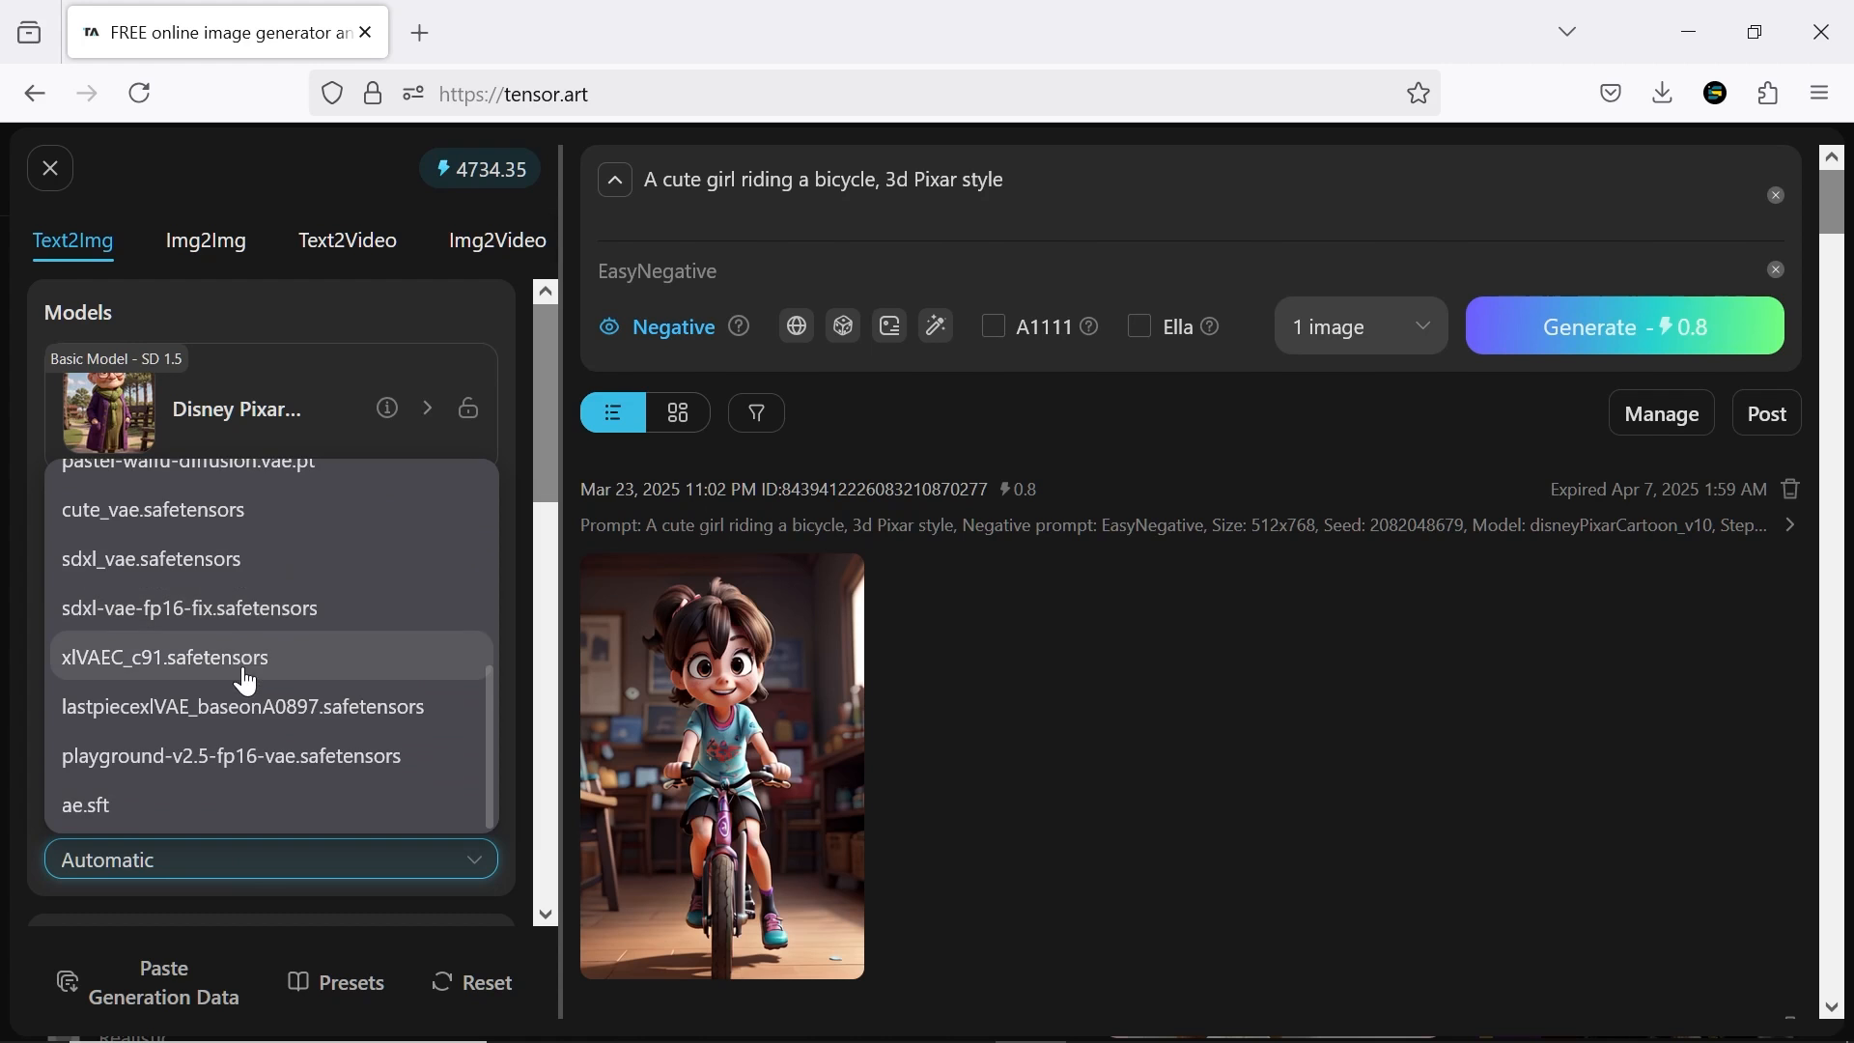
pyautogui.scroll(5, 241, 673)
pyautogui.click(240, 679)
pyautogui.moveTo(547, 424); pyautogui.dragTo(543, 601)
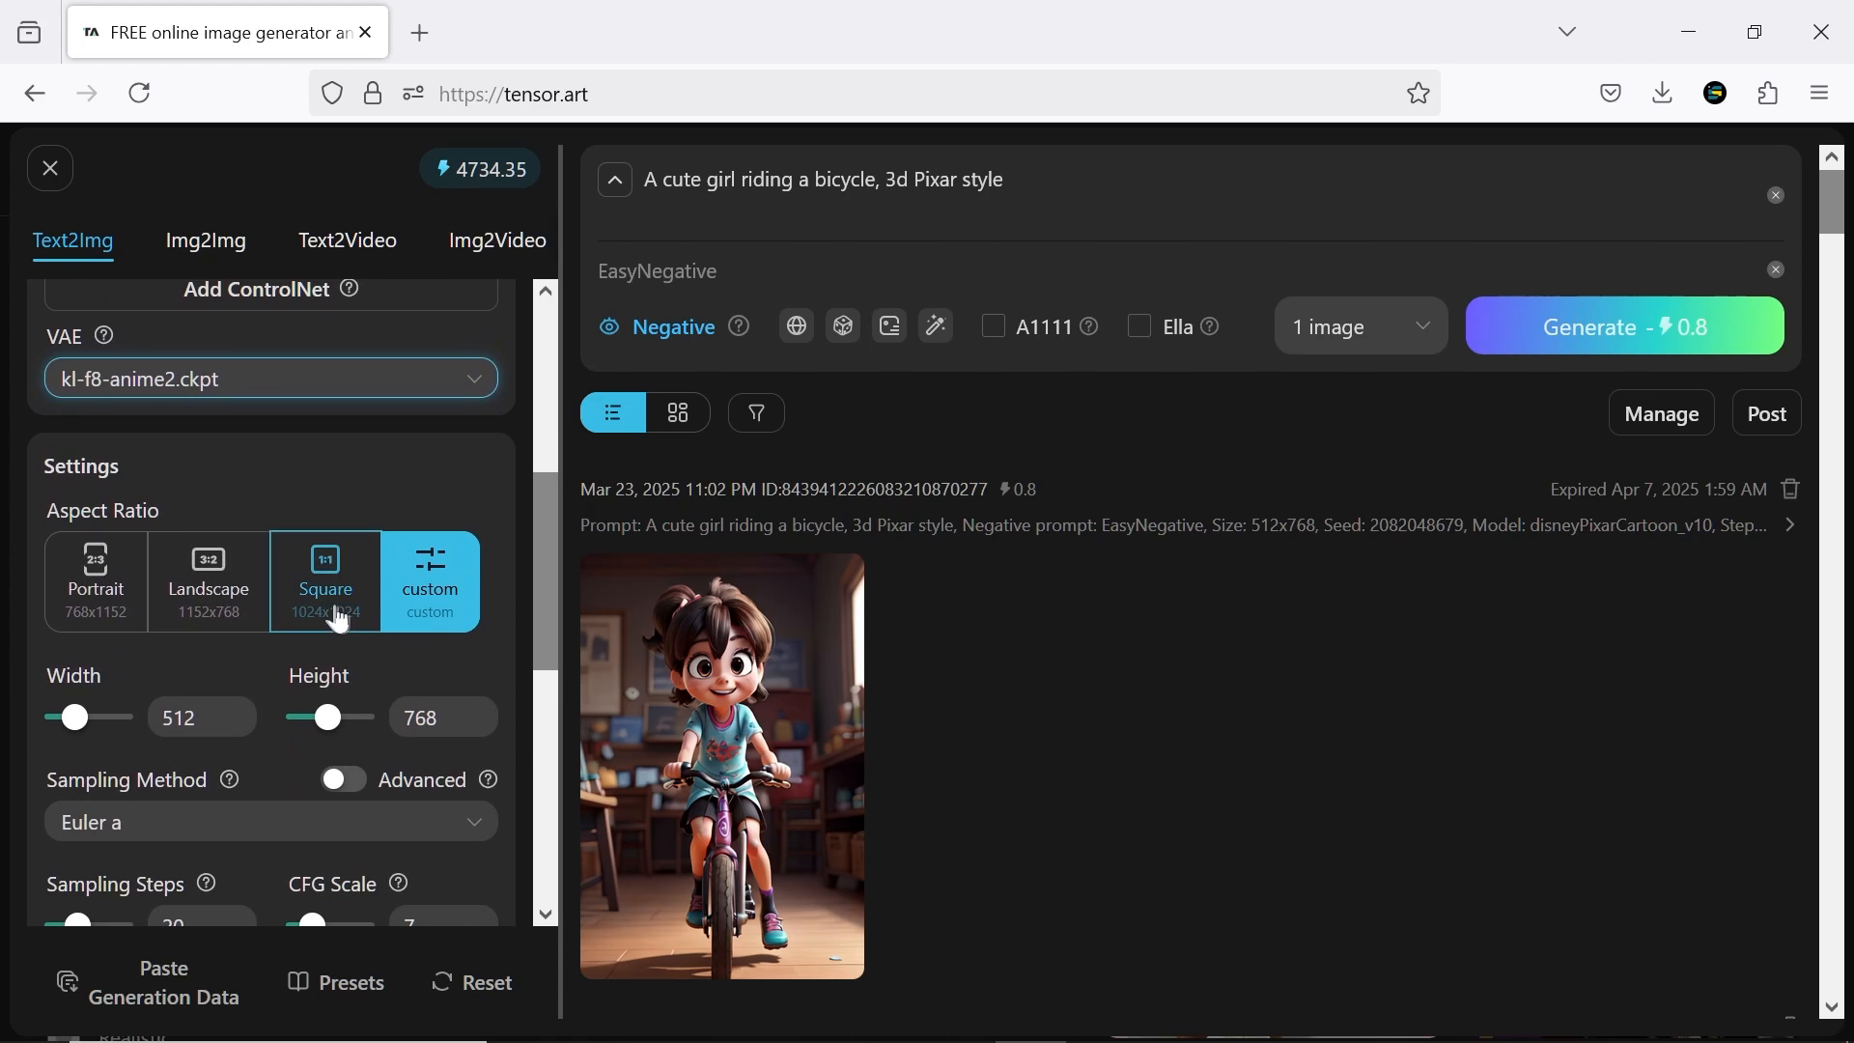
pyautogui.click(213, 619)
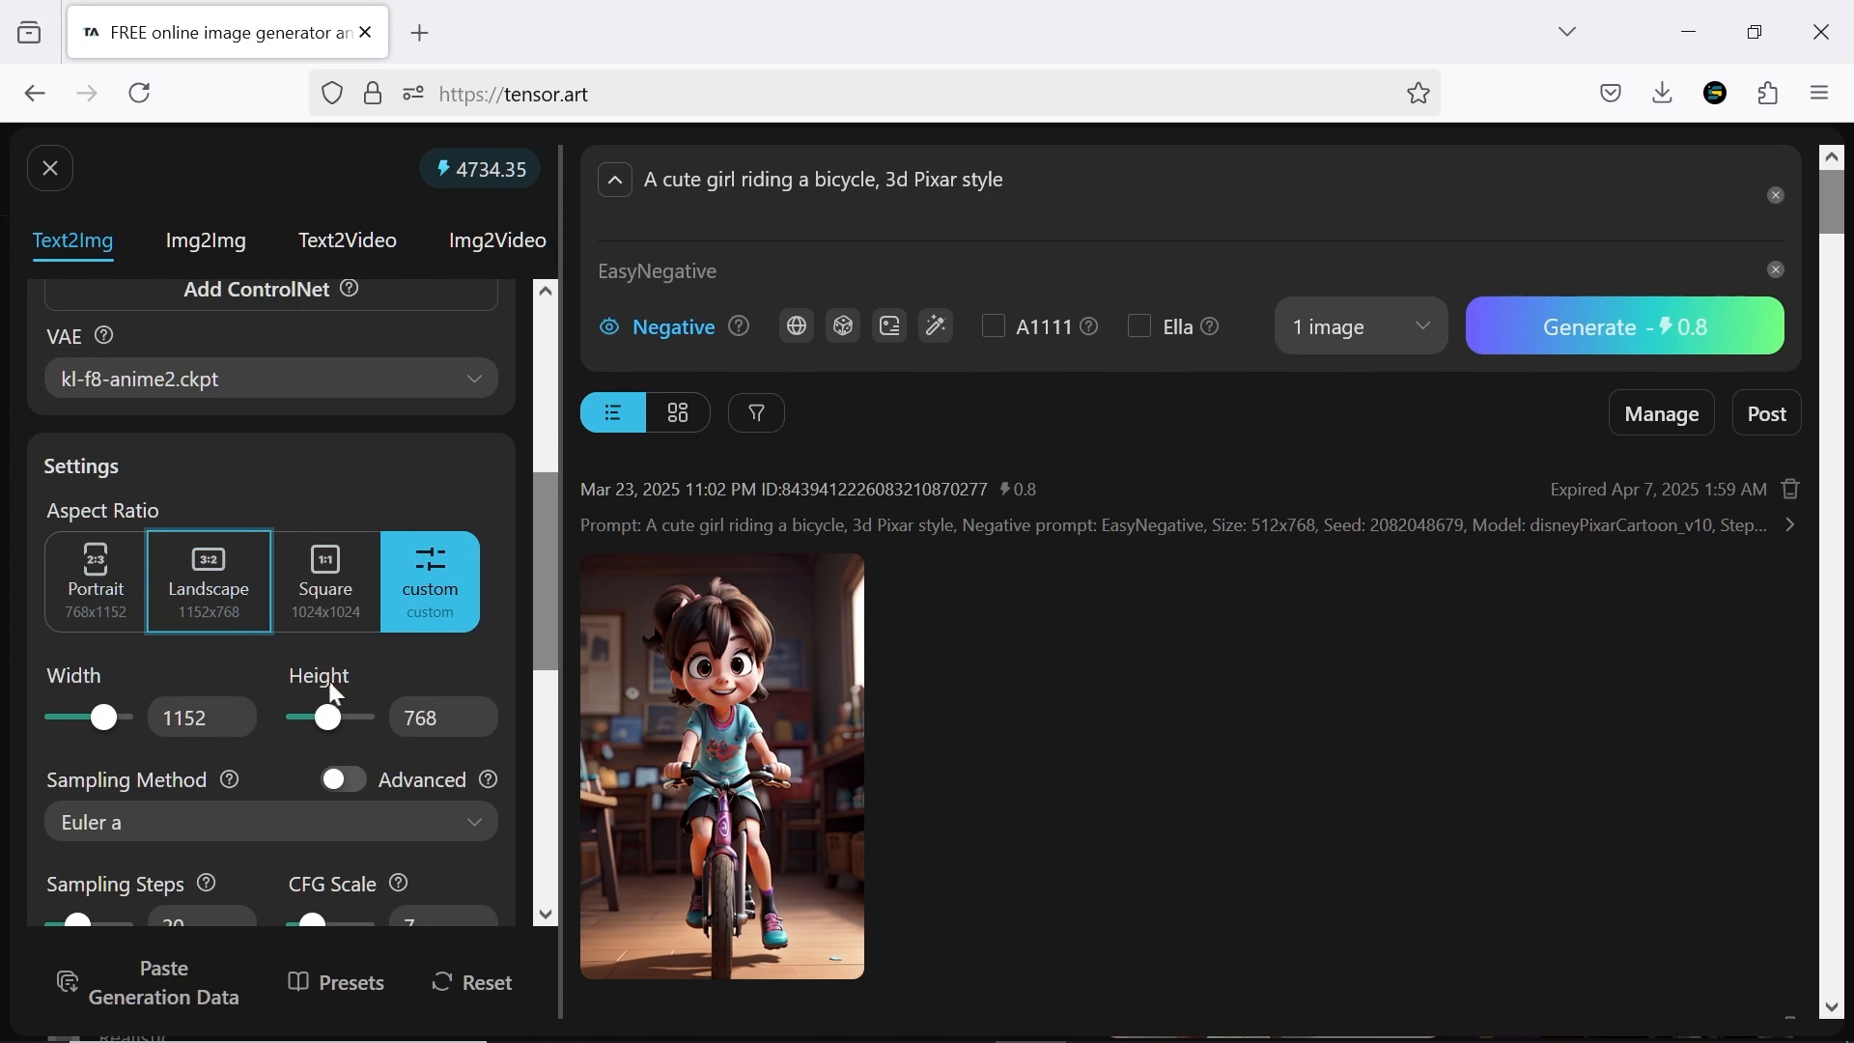
# Look through the sampling methods, keep Euler a, and set the sampling steps to 25 and the CFG scale to 10
pyautogui.scroll(-3, 541, 577)
pyautogui.click(212, 599)
pyautogui.scroll(-5, 232, 907)
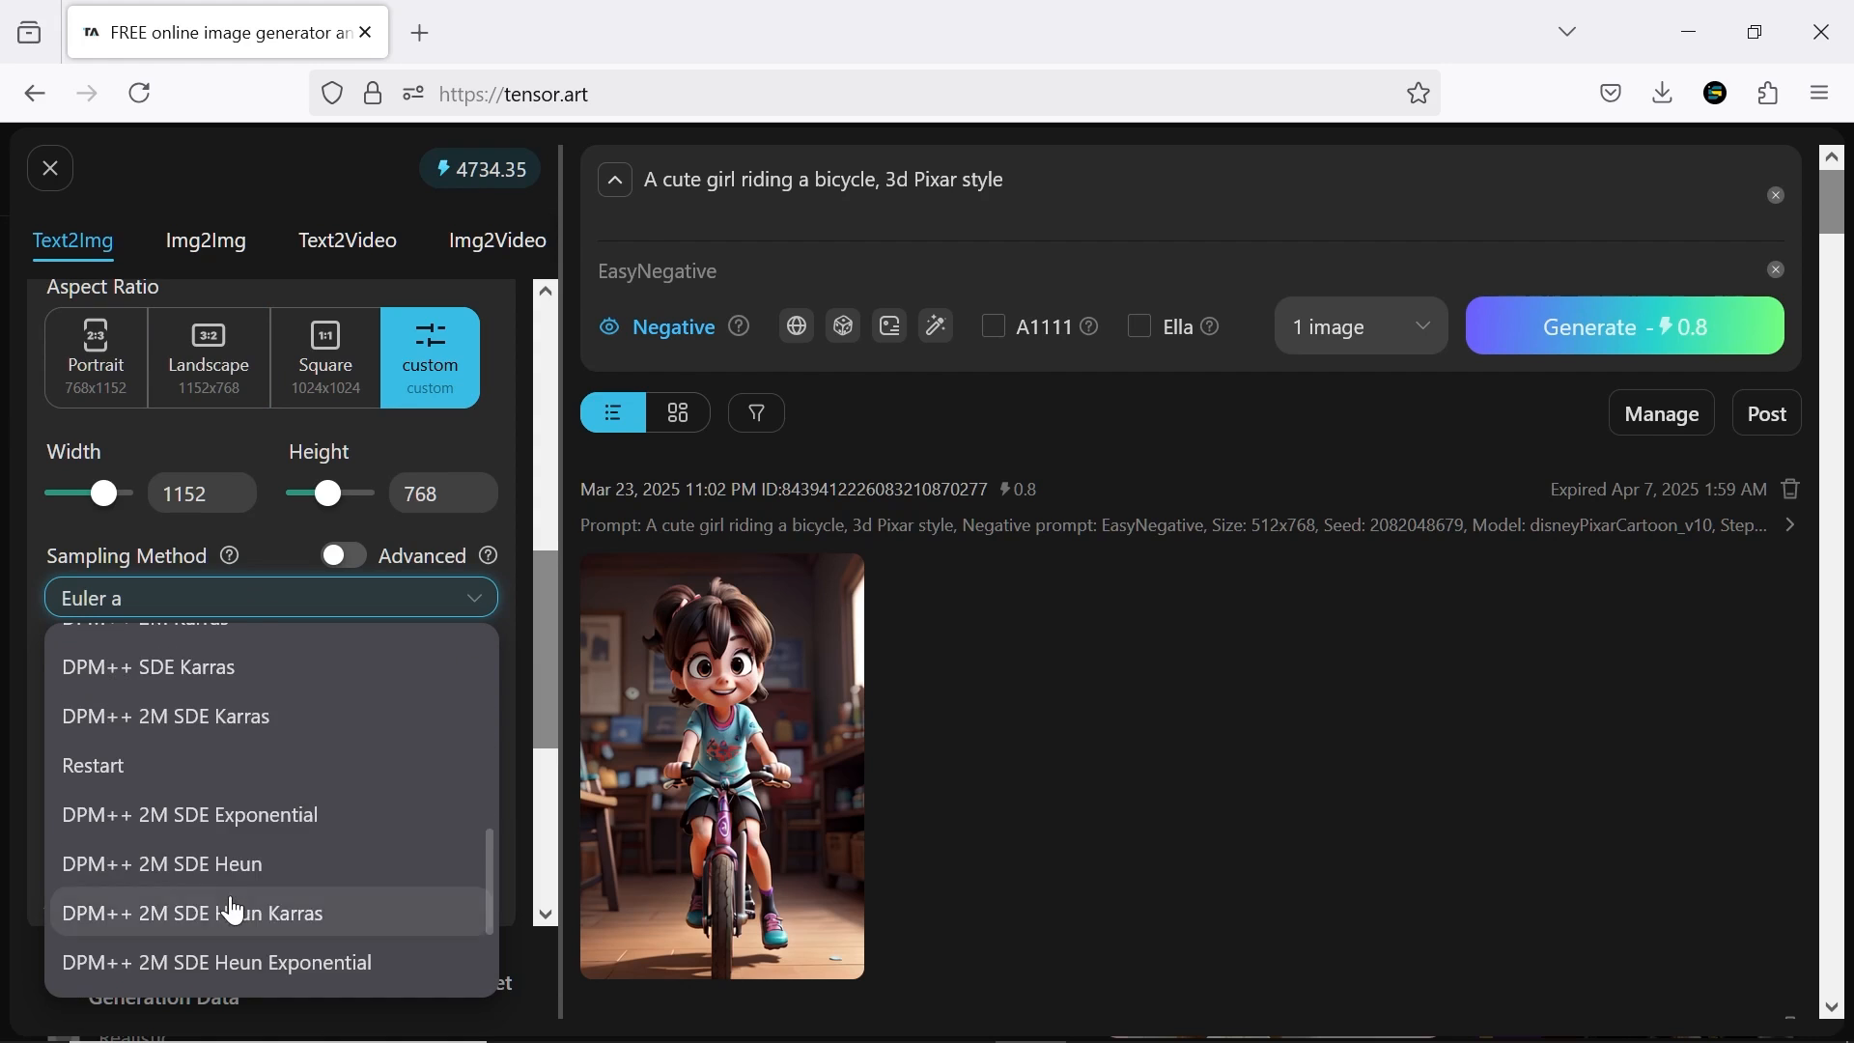
pyautogui.scroll(-3, 231, 911)
pyautogui.scroll(8, 230, 908)
pyautogui.click(249, 661)
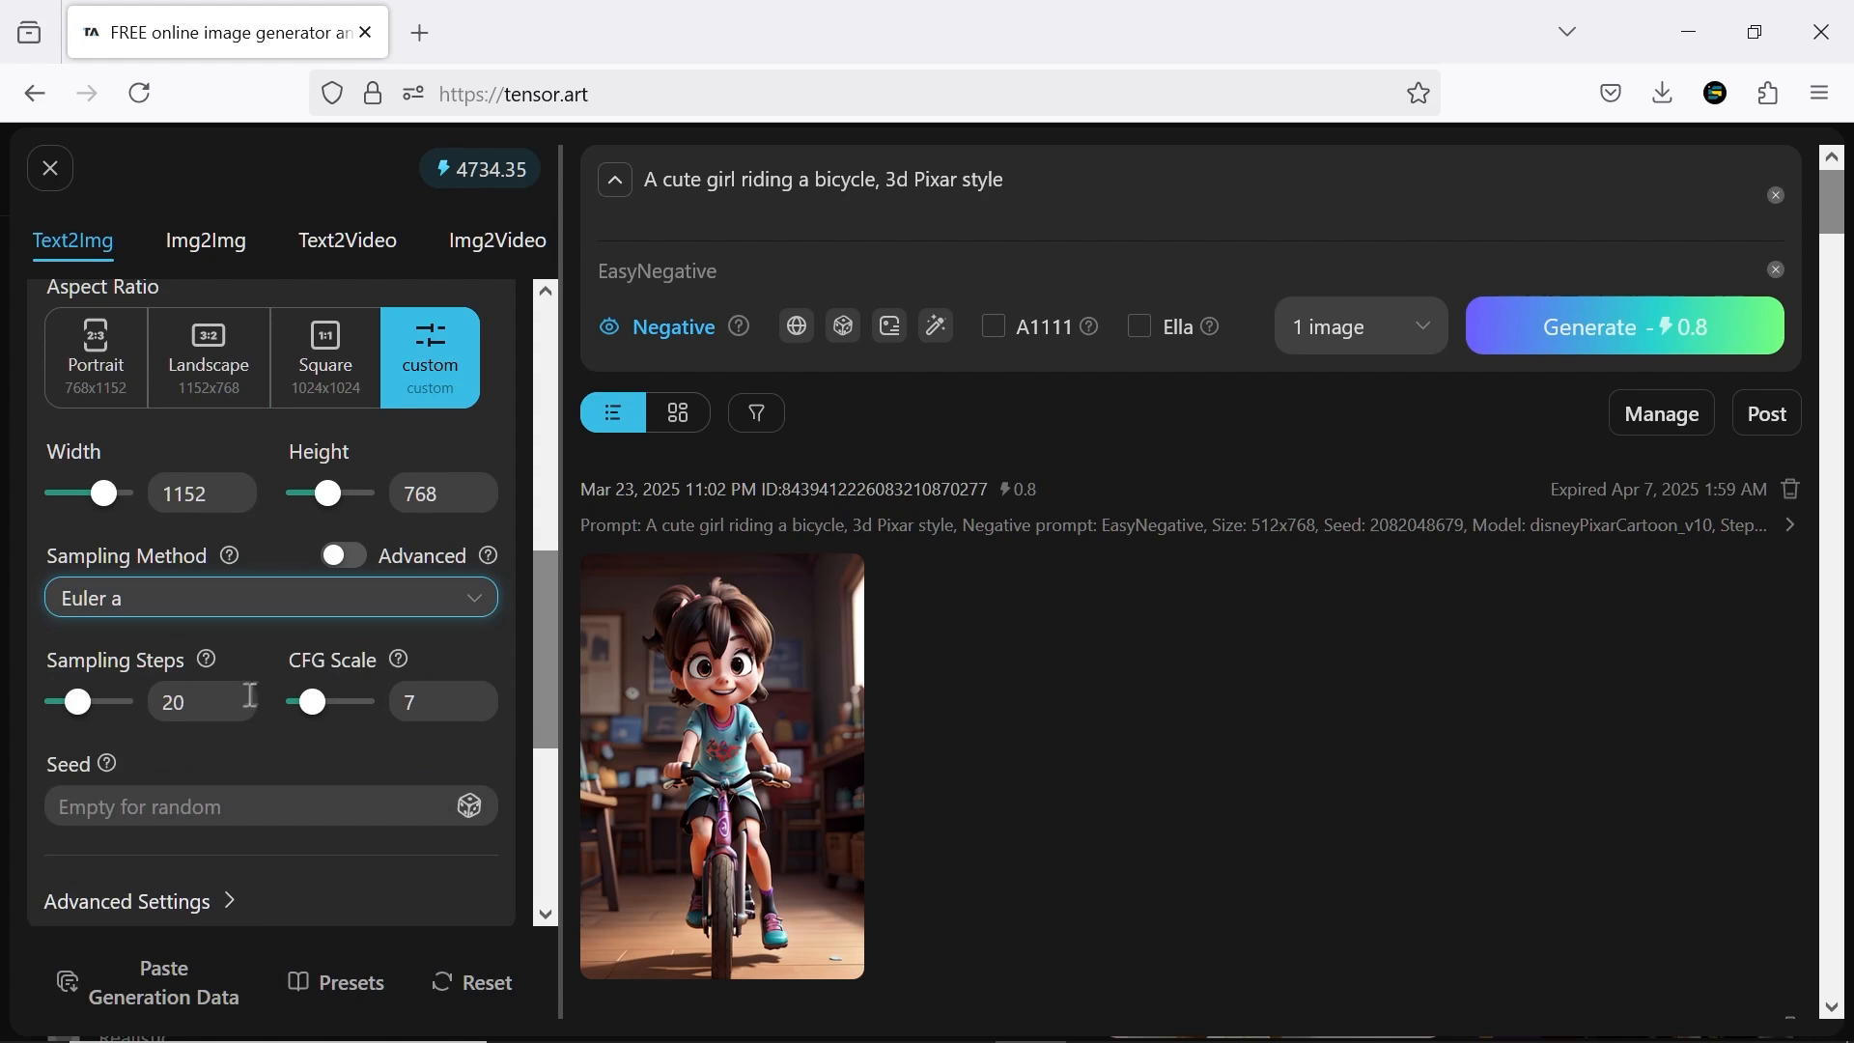
pyautogui.moveTo(89, 719); pyautogui.dragTo(104, 720)
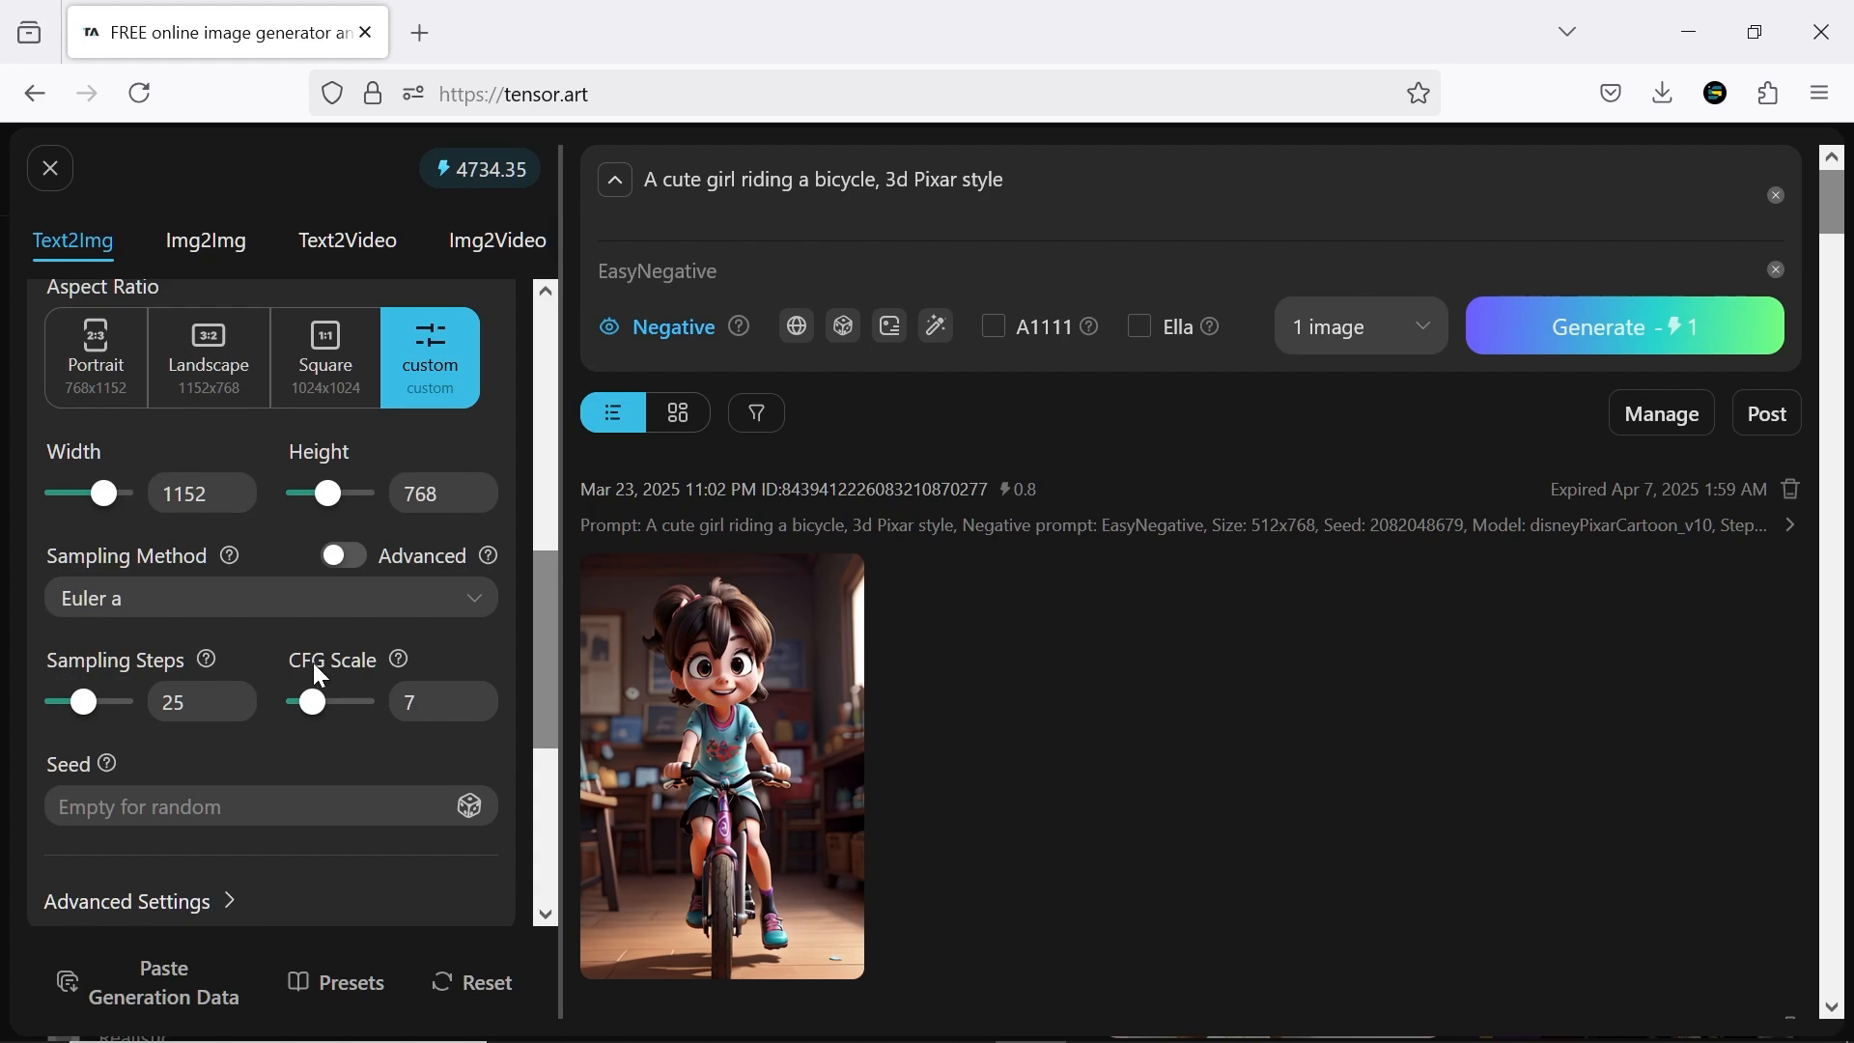
pyautogui.moveTo(312, 718)
pyautogui.mouseDown()
pyautogui.moveTo(353, 714)
pyautogui.moveTo(333, 715)
pyautogui.mouseUp()
# Enable Upscale to look over its settings, and switch it off again
pyautogui.moveTo(555, 634); pyautogui.dragTo(539, 773)
pyautogui.click(474, 609)
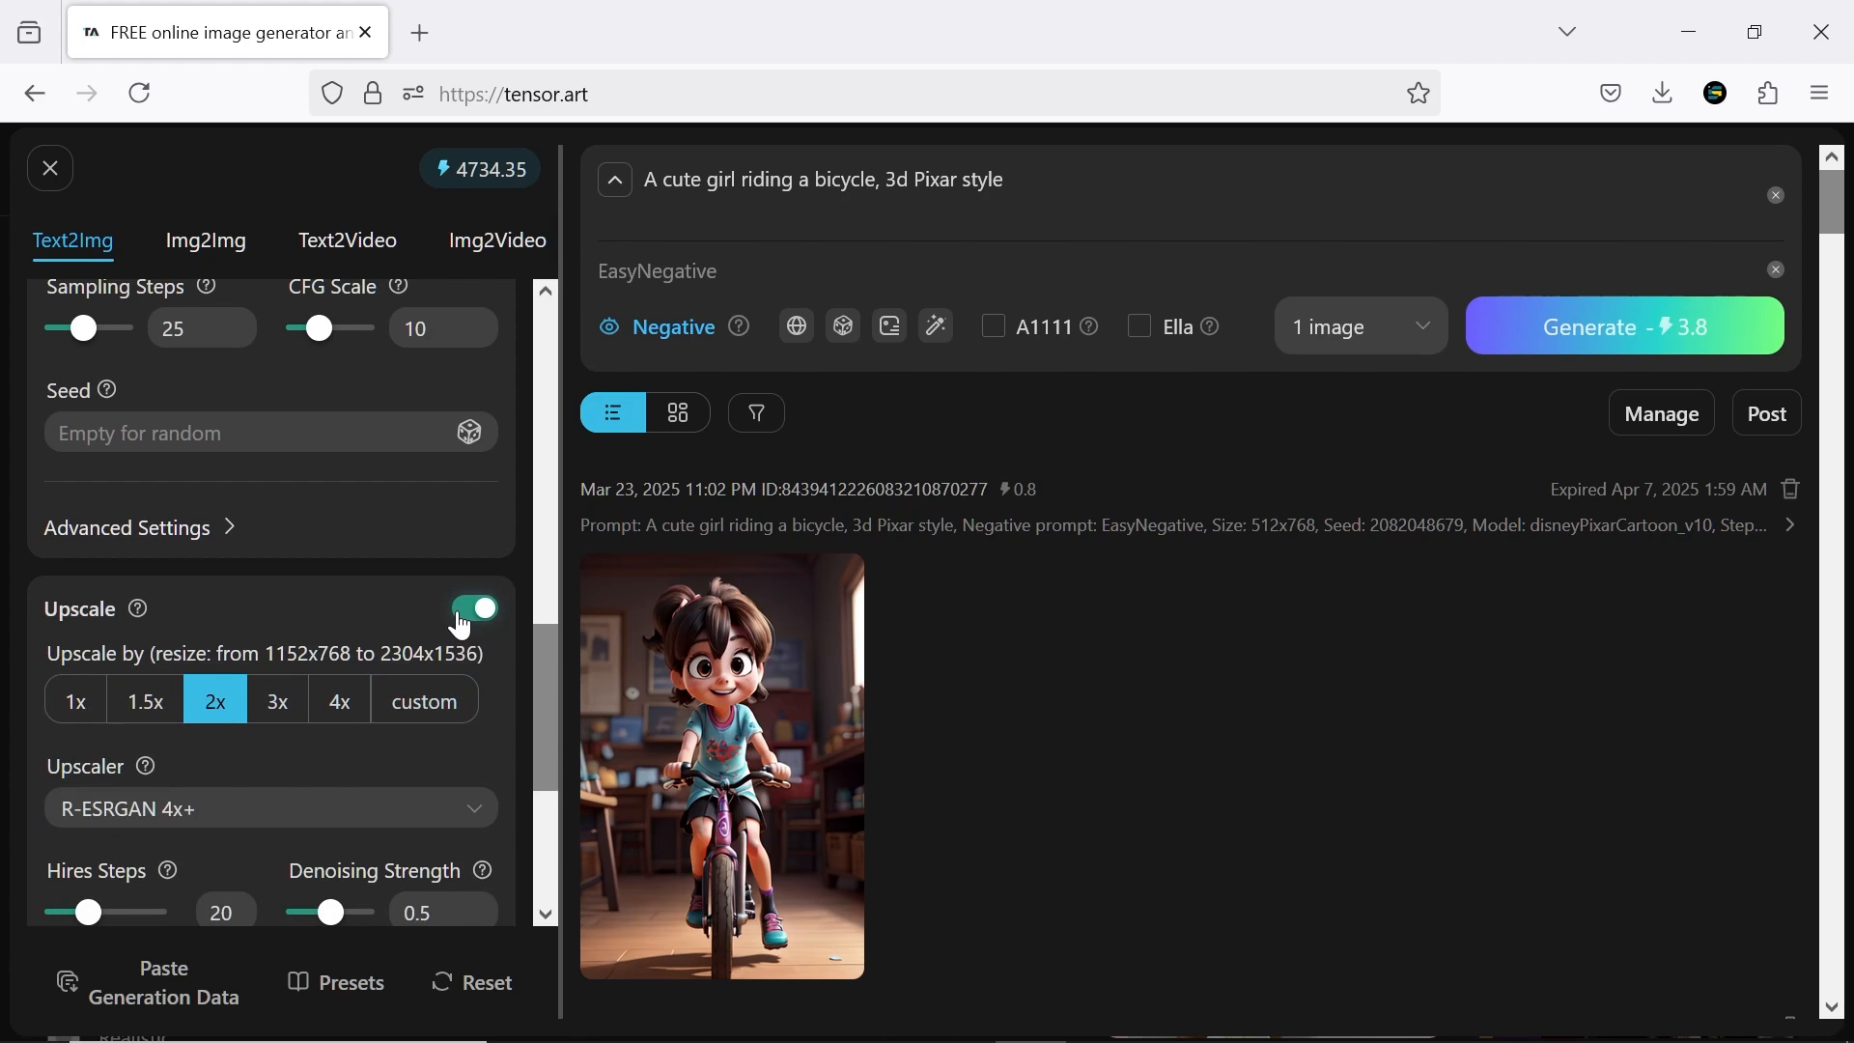
pyautogui.click(471, 611)
# Look over the ADetailer and Layer Diffusion settings, leaving both options switched off
pyautogui.click(473, 689)
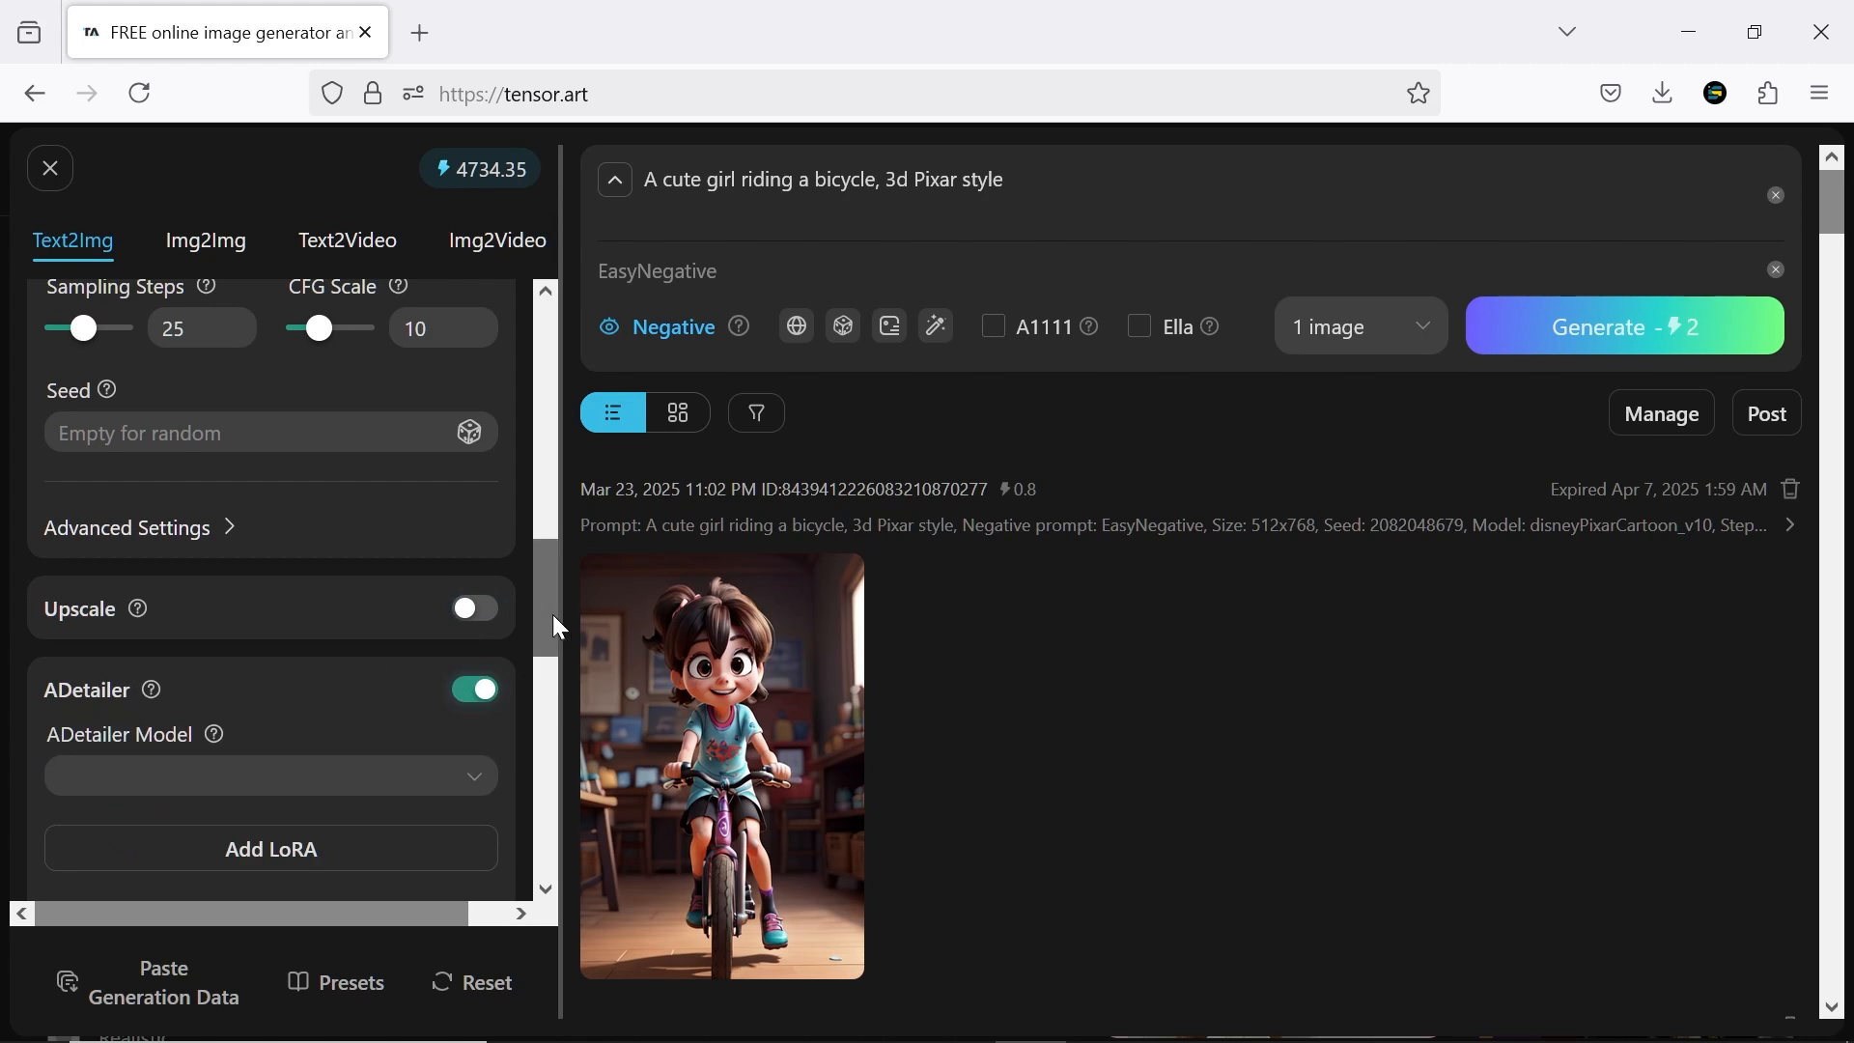
pyautogui.scroll(-3, 558, 627)
pyautogui.click(472, 511)
pyautogui.scroll(-1, 546, 666)
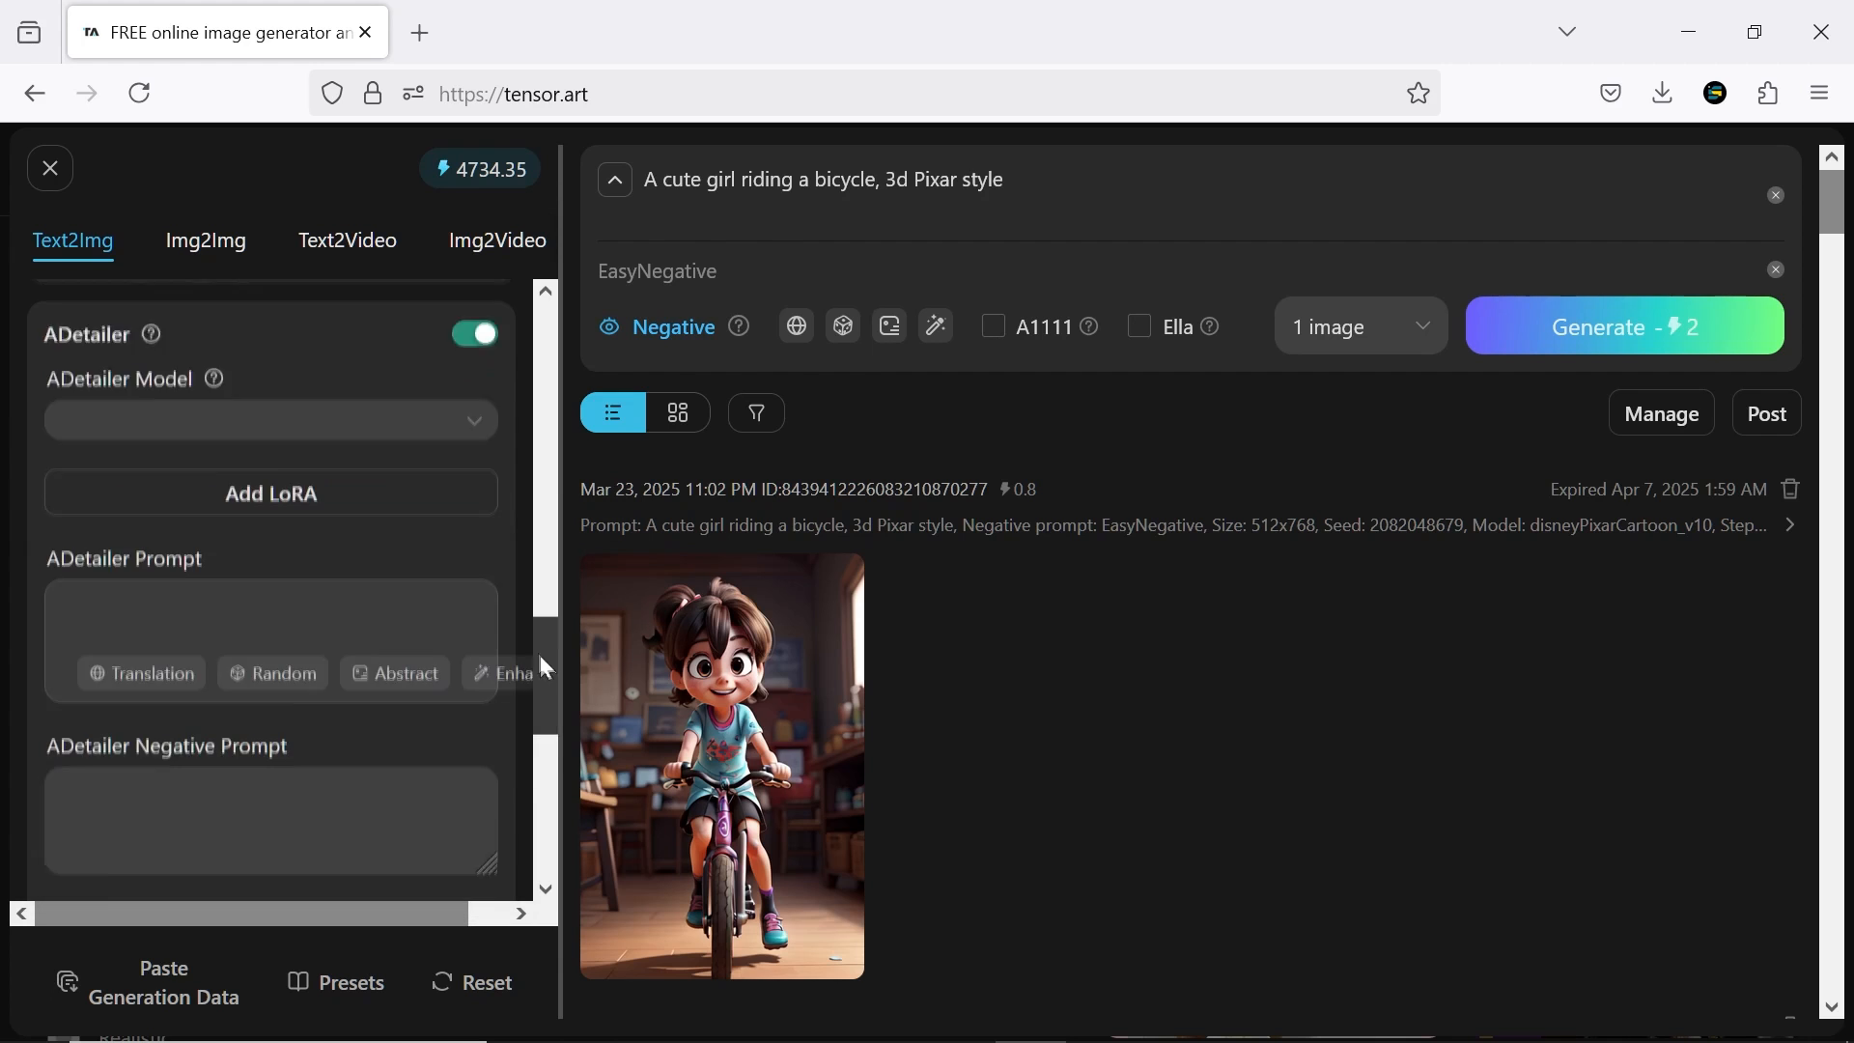
pyautogui.moveTo(547, 666); pyautogui.dragTo(518, 585)
pyautogui.click(475, 619)
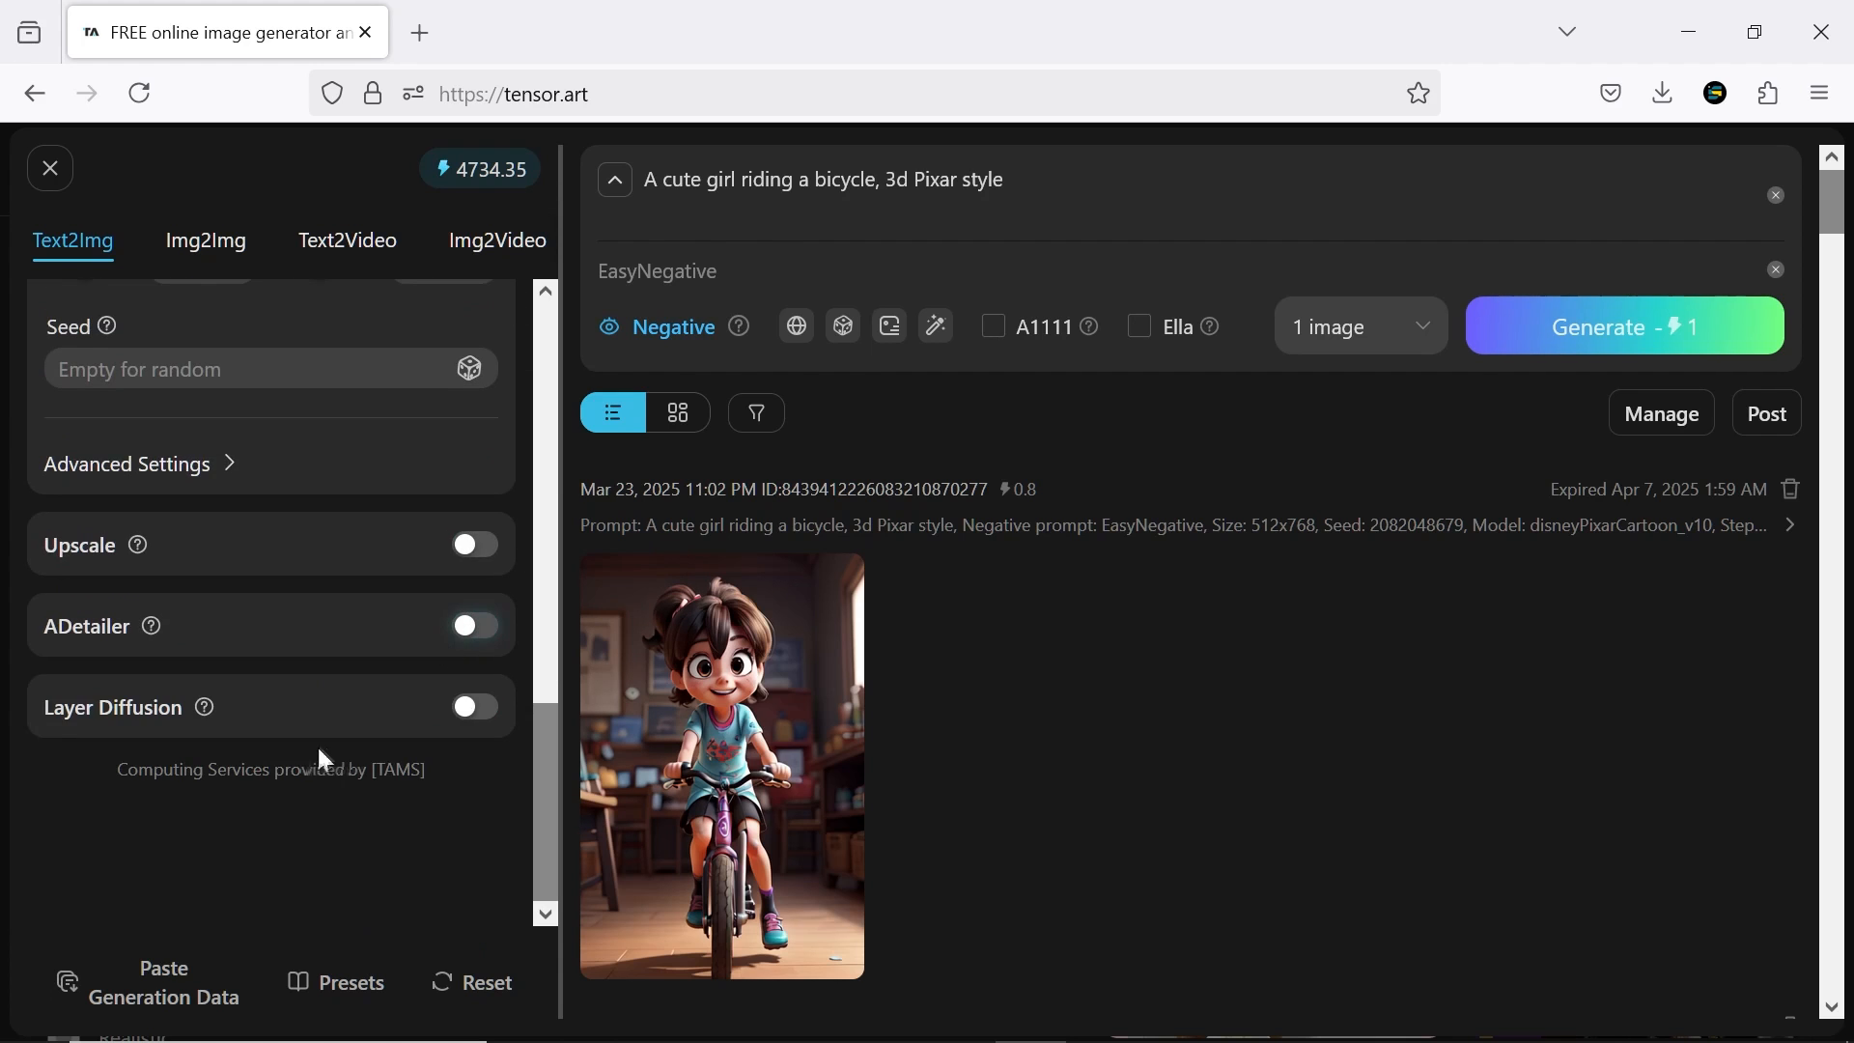
pyautogui.click(475, 708)
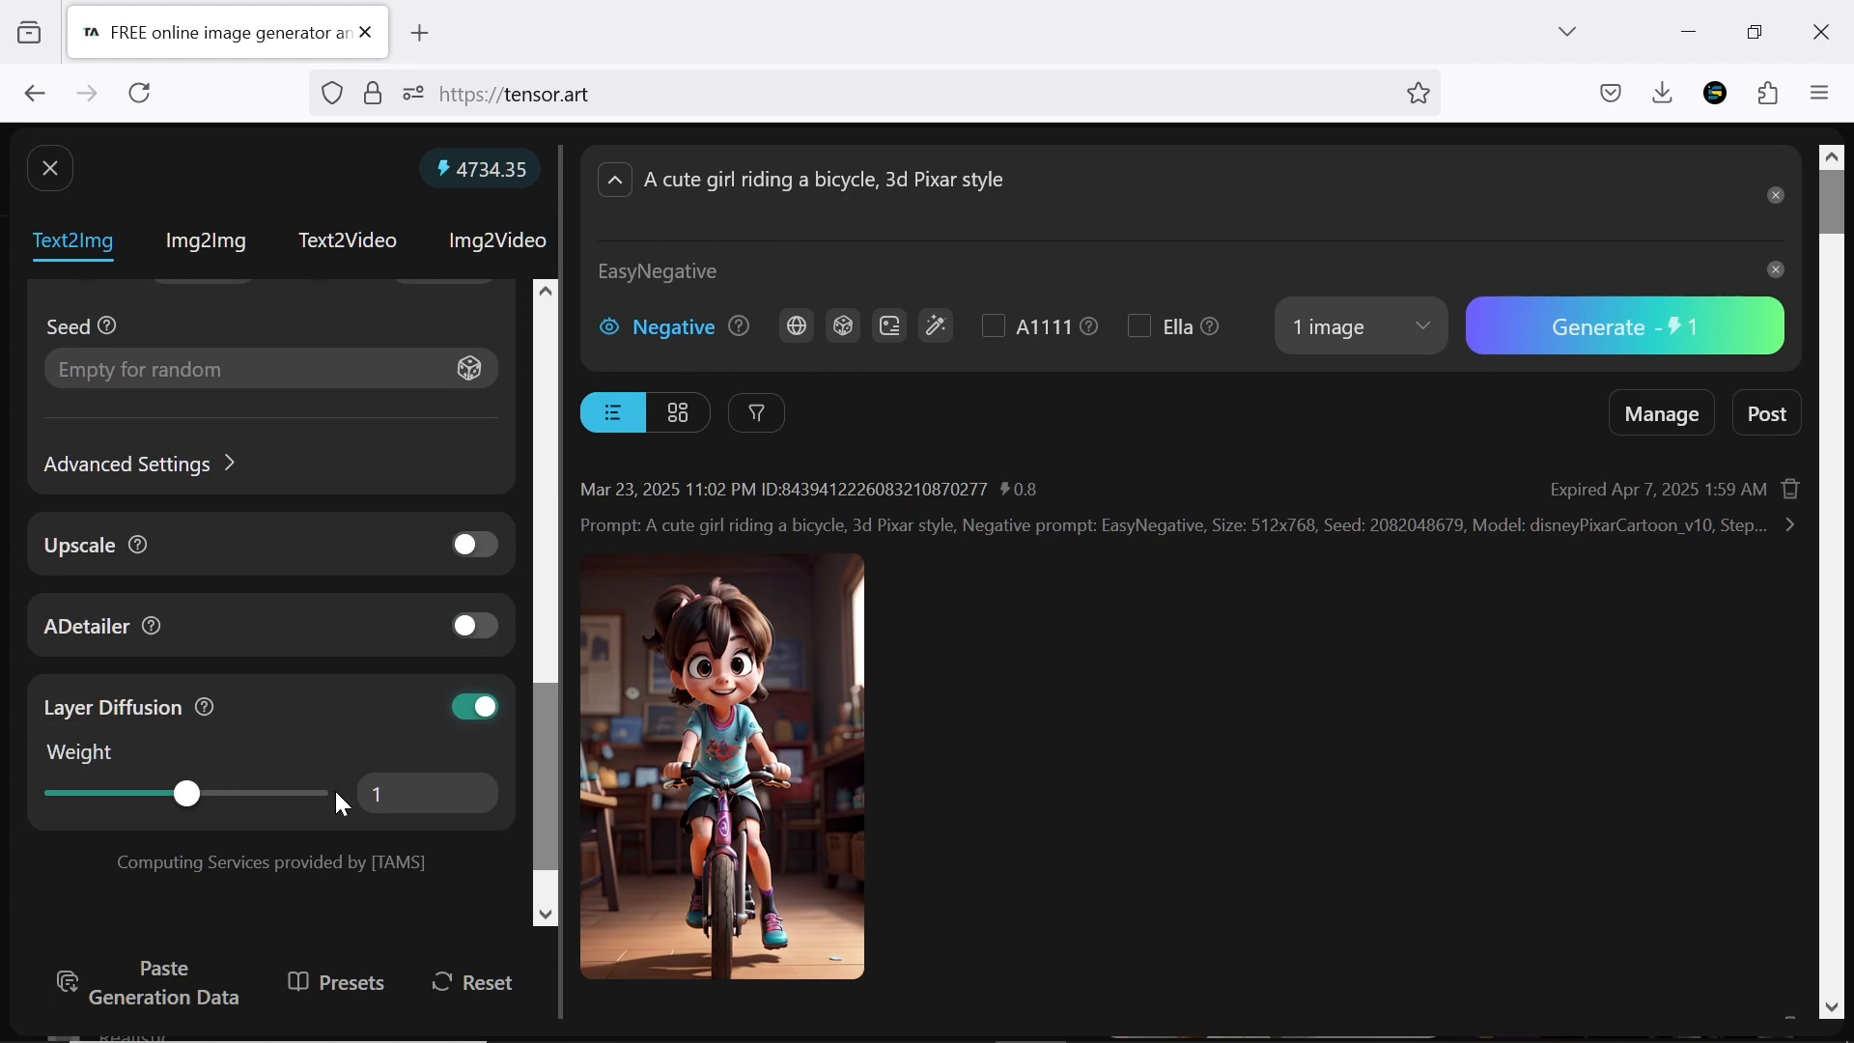
pyautogui.click(475, 707)
# Enhance the prompt of the girl riding a bicycle and generate 2 images from it with Ella enabled
pyautogui.click(1352, 325)
pyautogui.click(1343, 441)
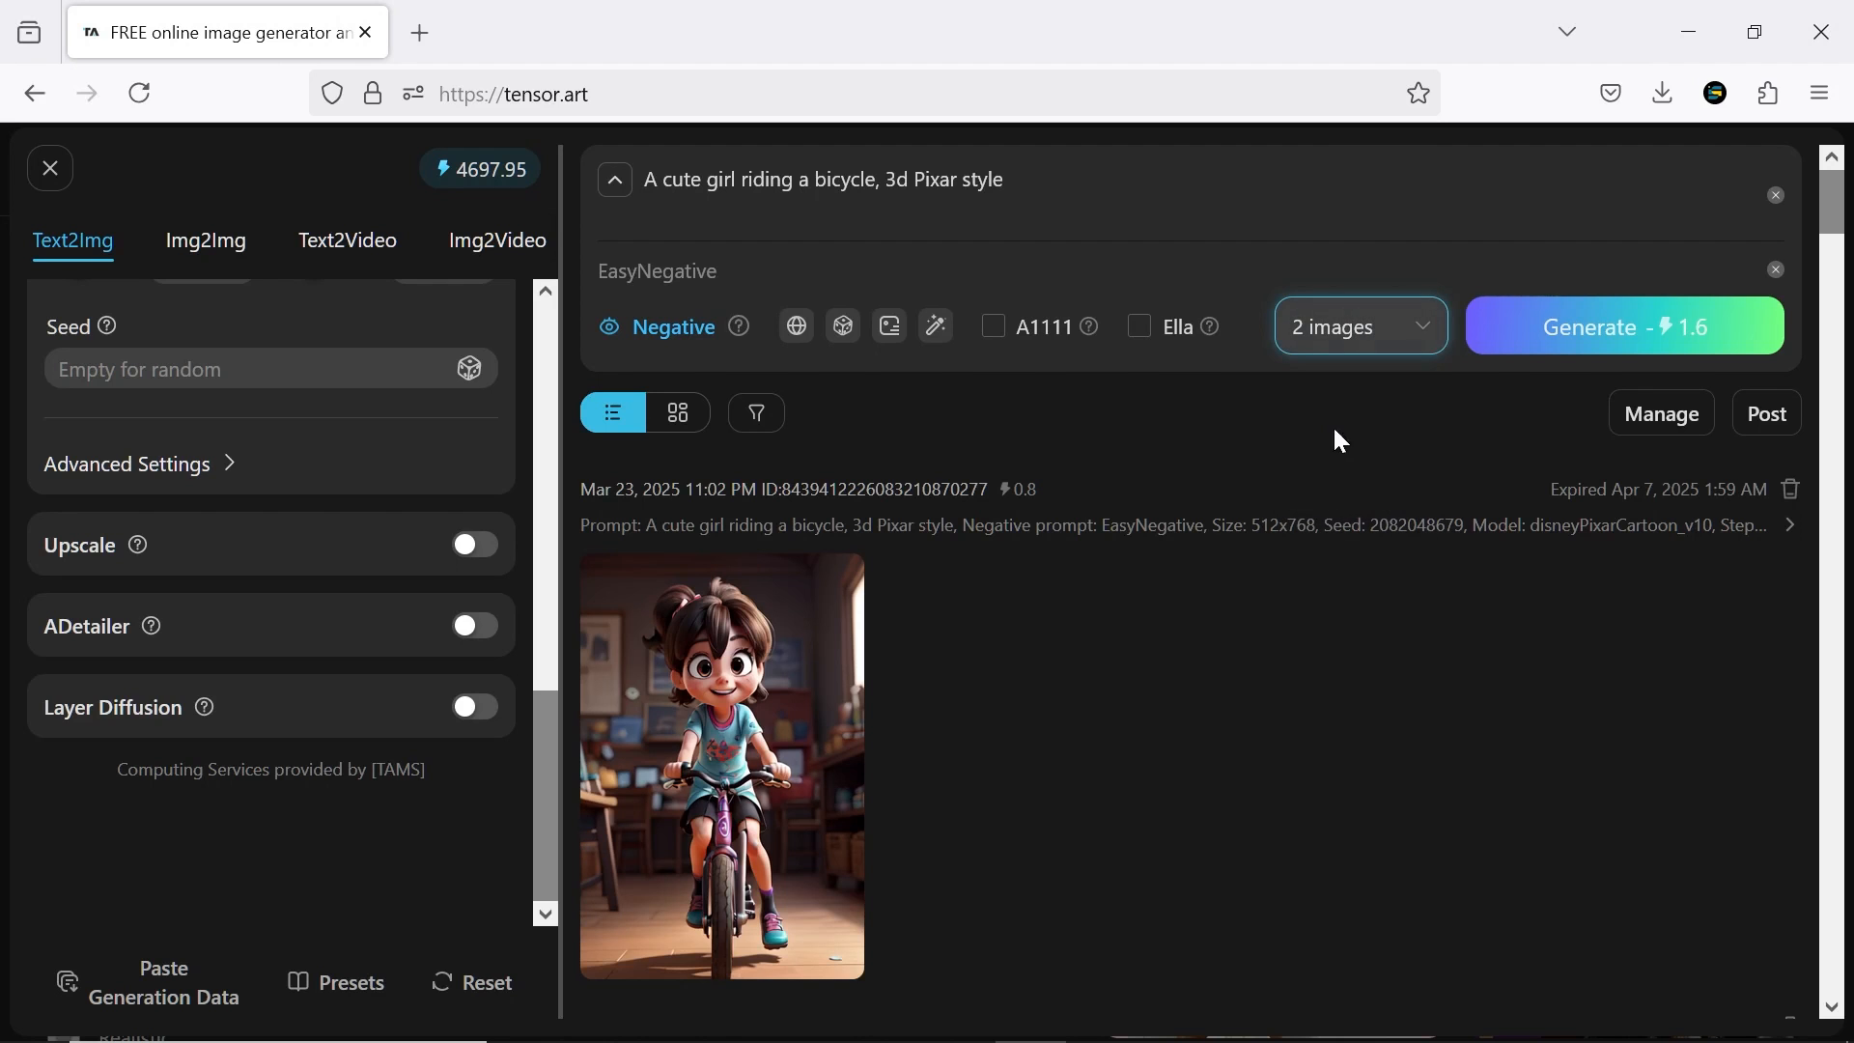
pyautogui.click(937, 327)
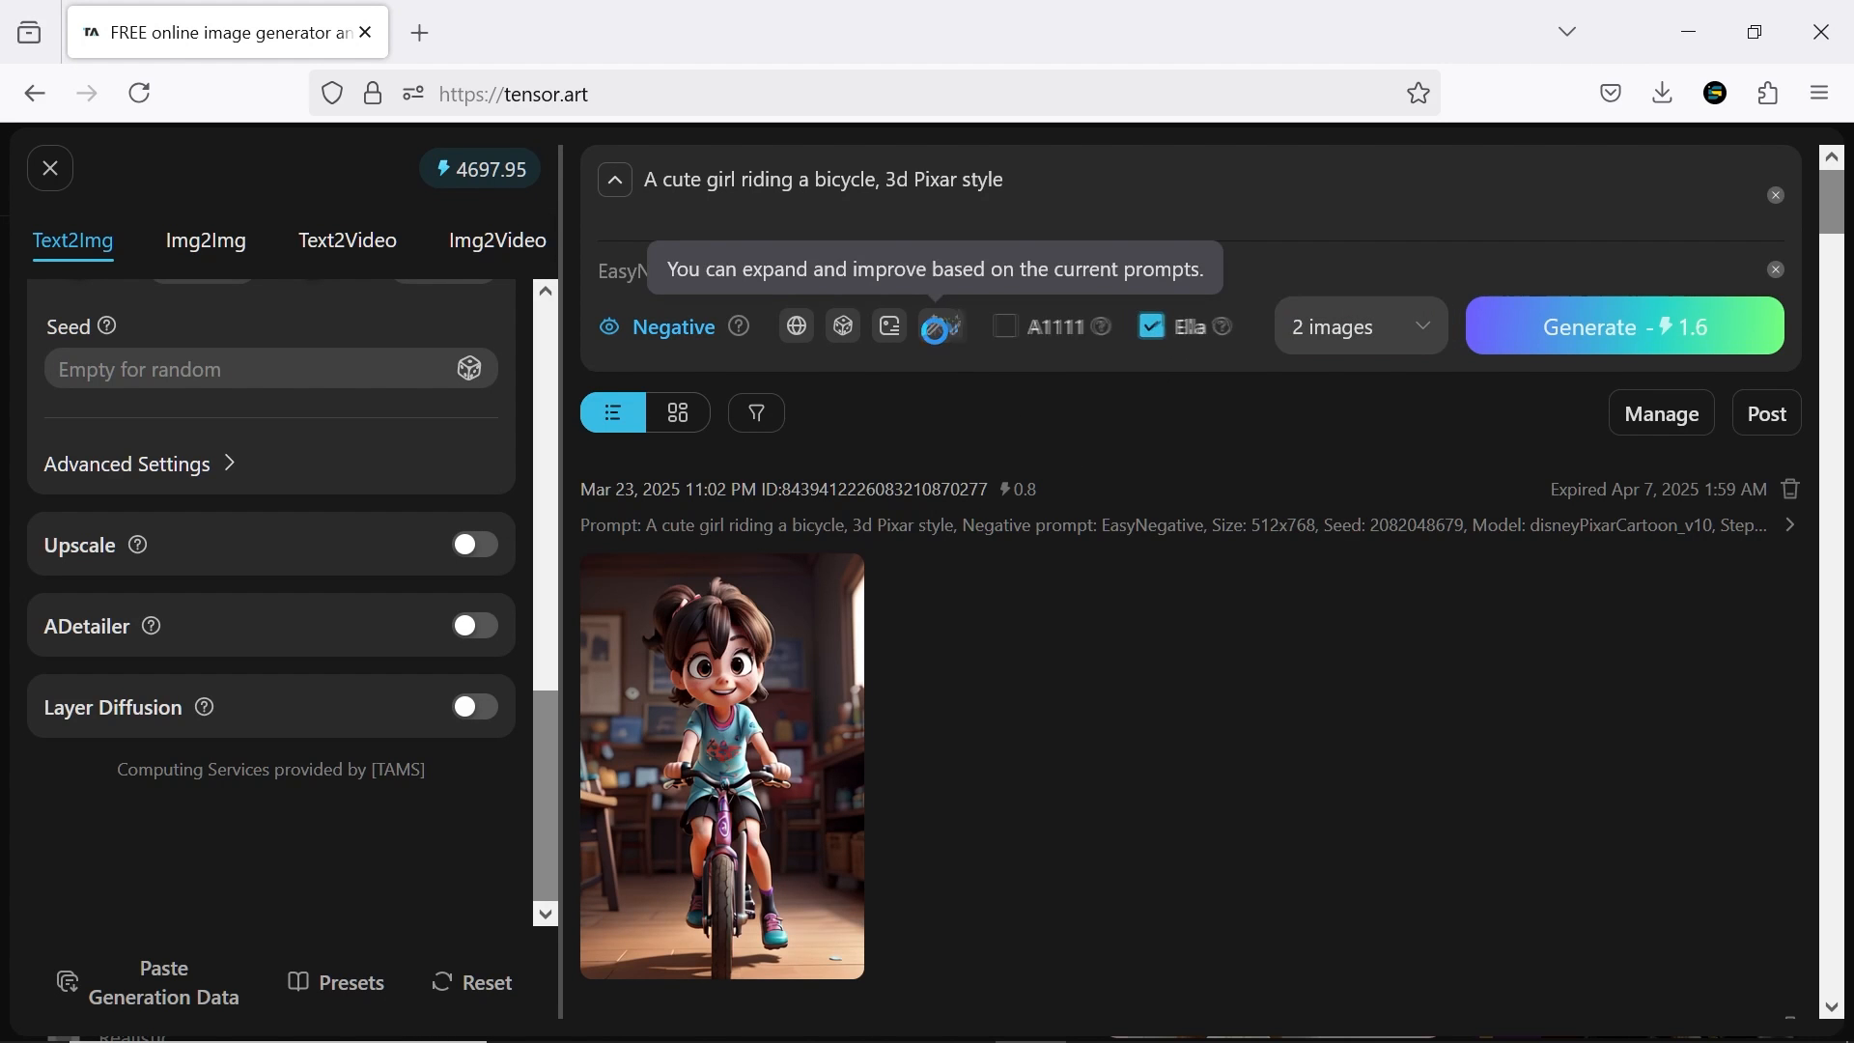
pyautogui.click(1571, 413)
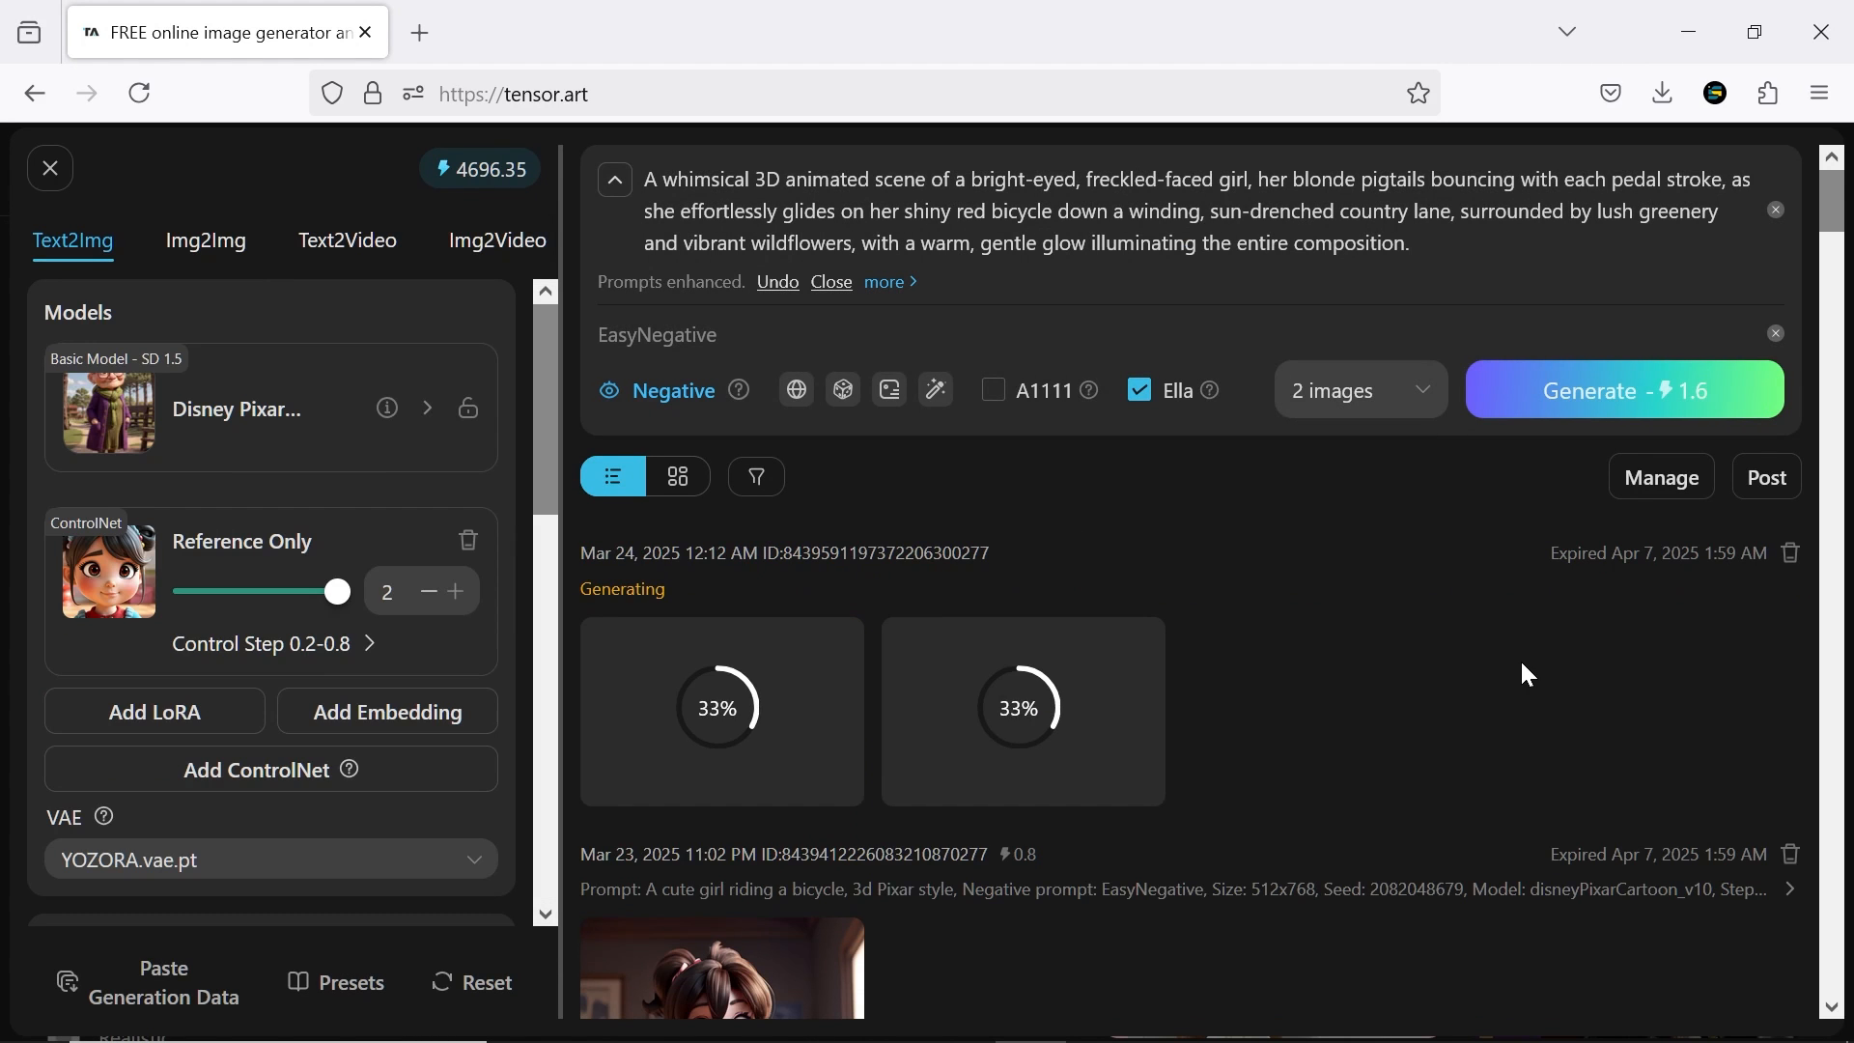
# View both generated images of the girl on the red bicycle at full size
pyautogui.click(709, 693)
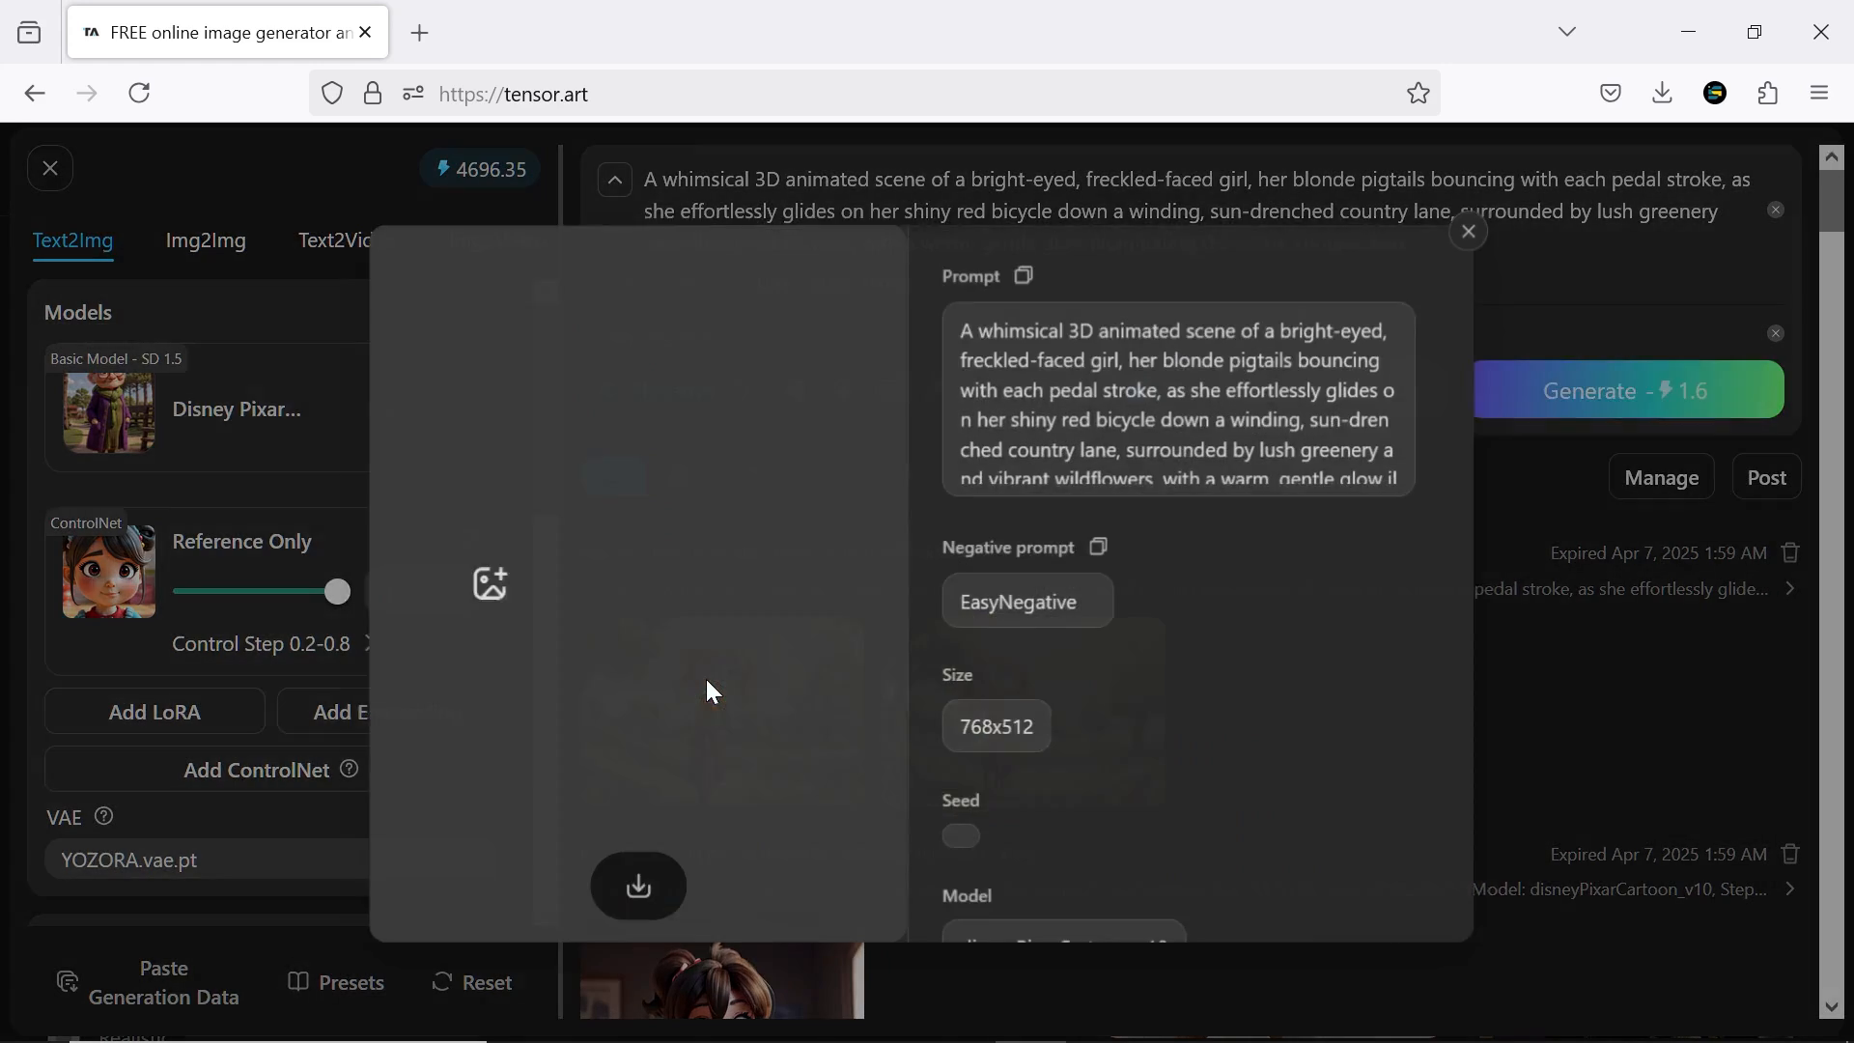
pyautogui.click(1089, 616)
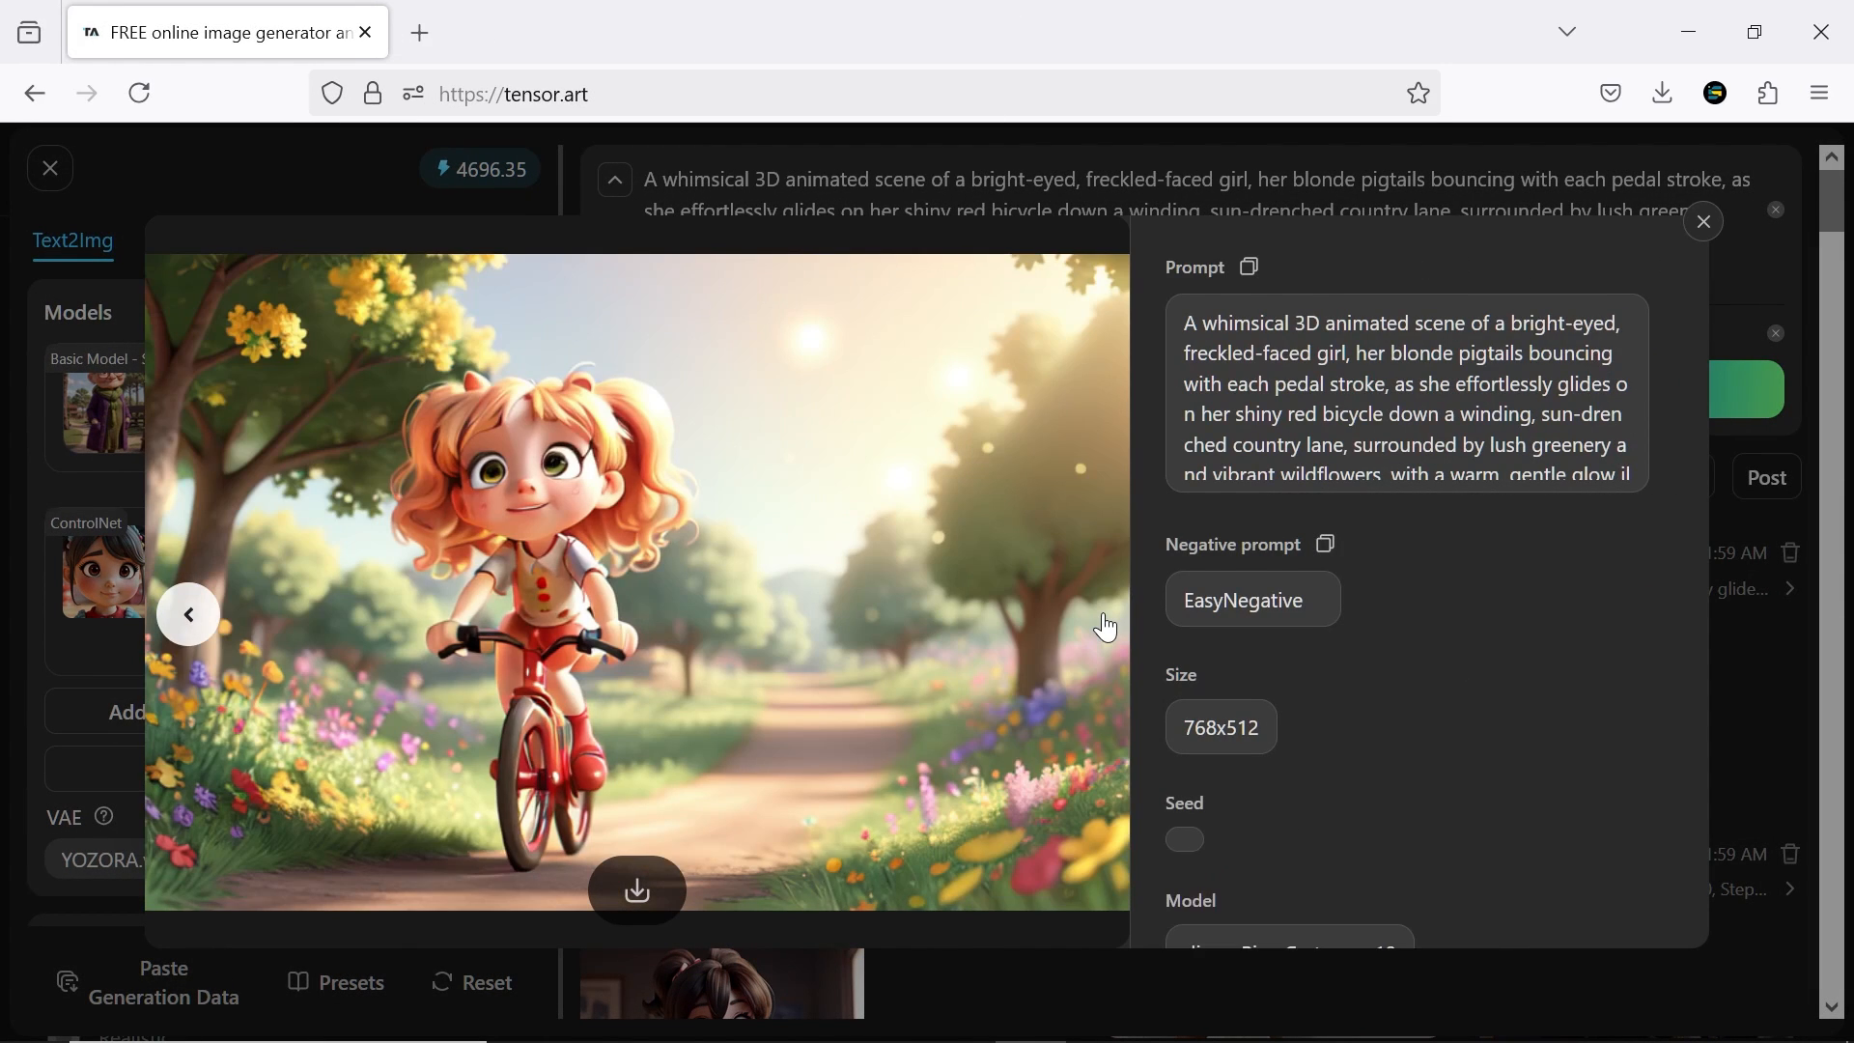
pyautogui.press('Escape')
# Generate another 2 images from the same enhanced bicycle prompt and view both at full size
pyautogui.click(1578, 396)
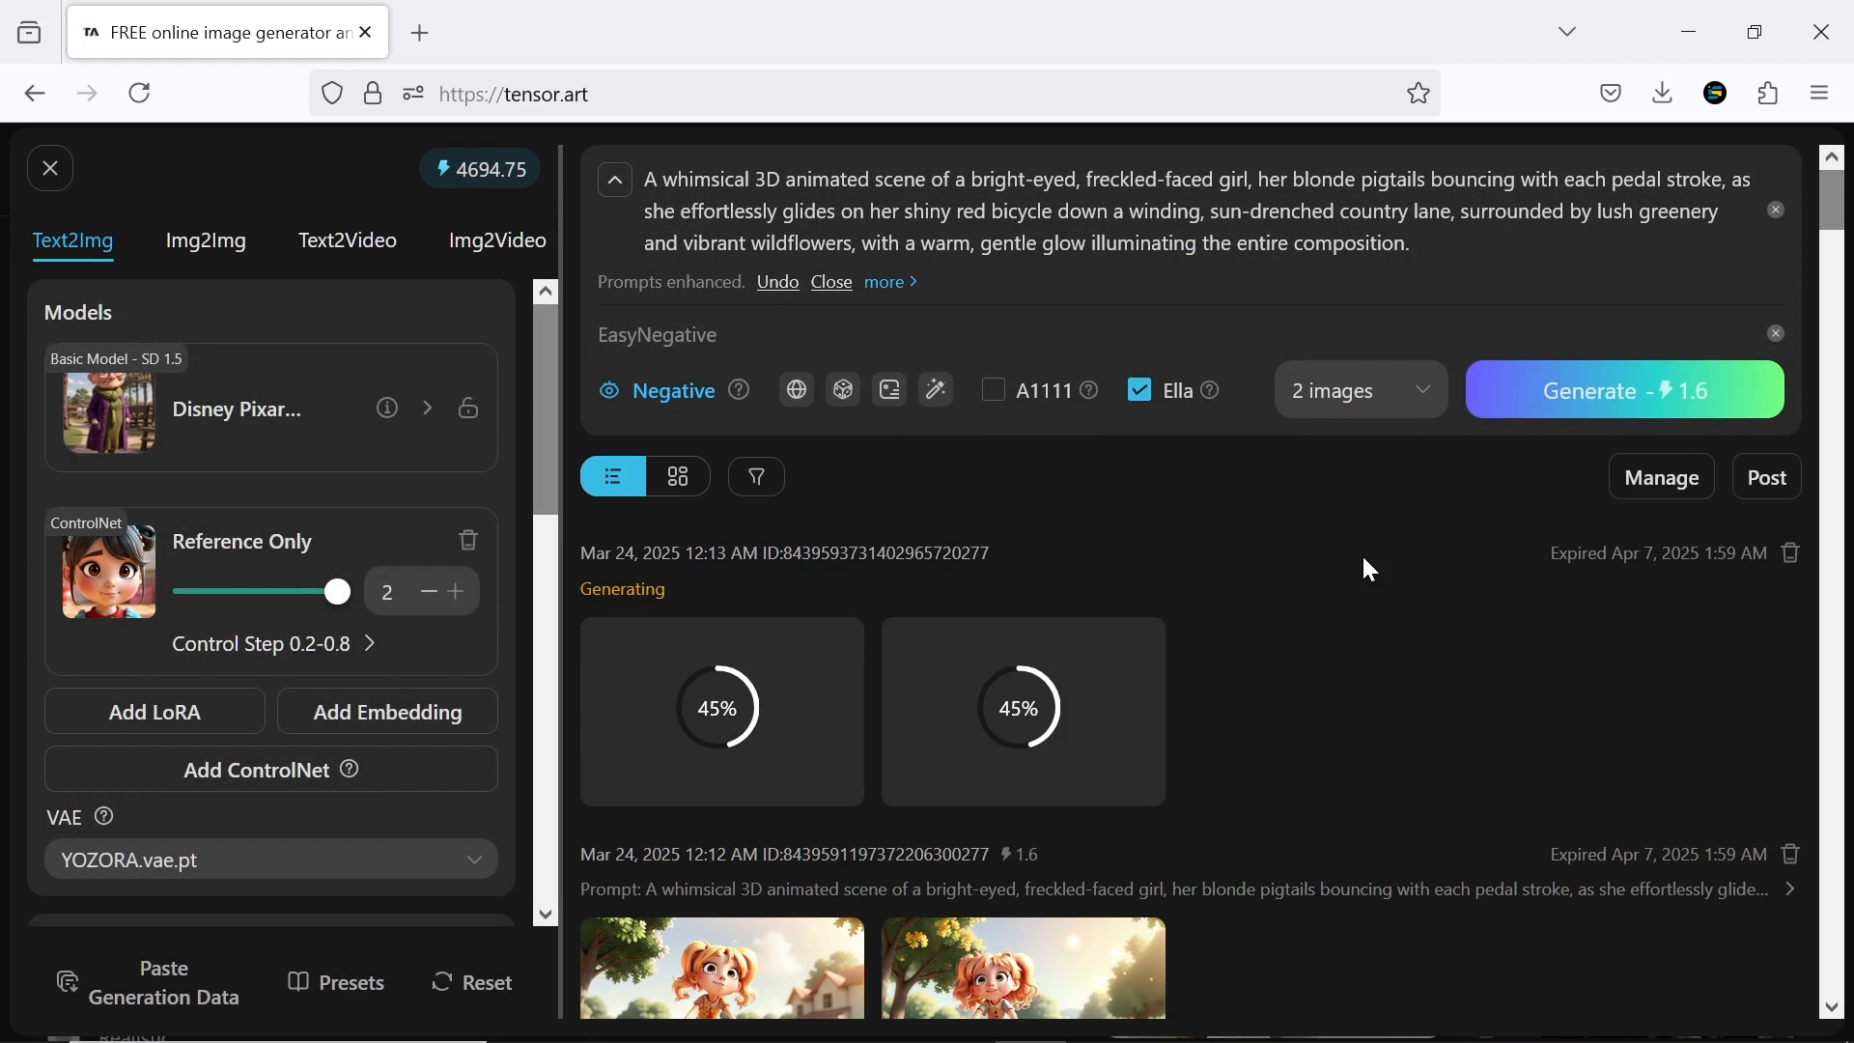
pyautogui.click(712, 686)
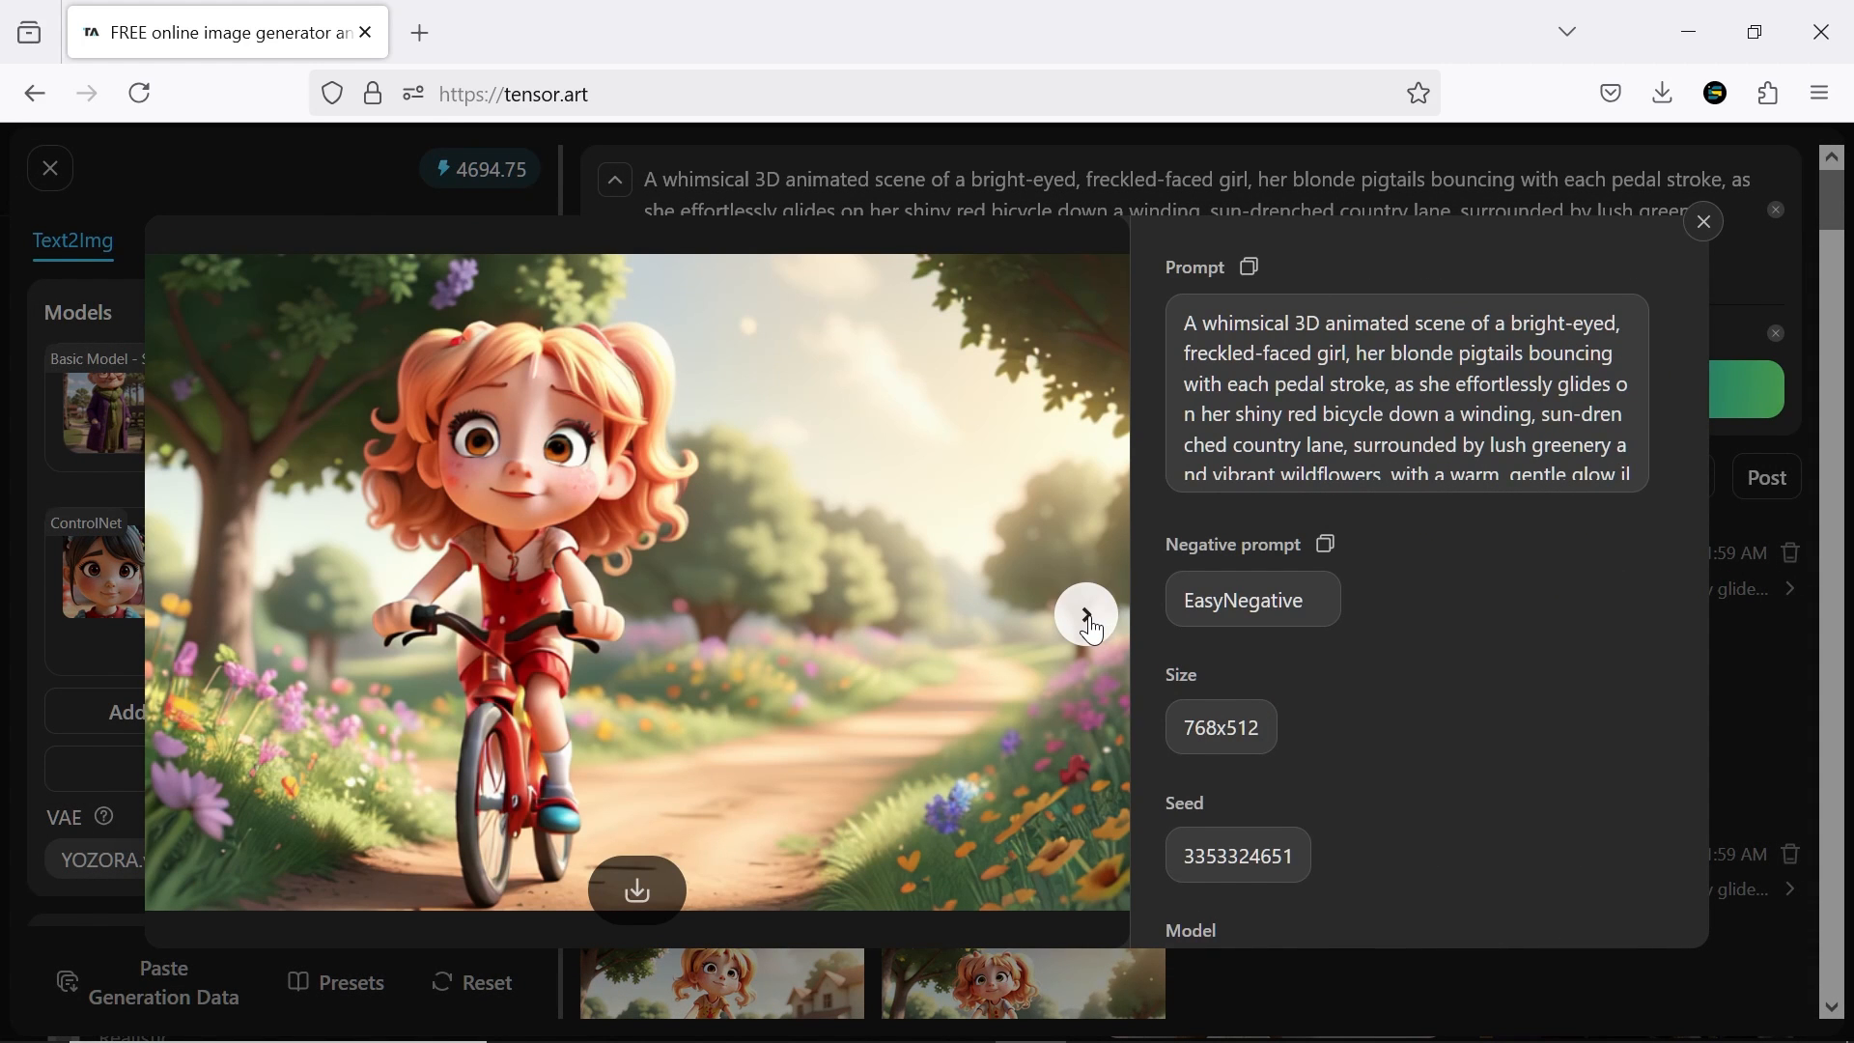
pyautogui.click(1089, 617)
pyautogui.click(1704, 222)
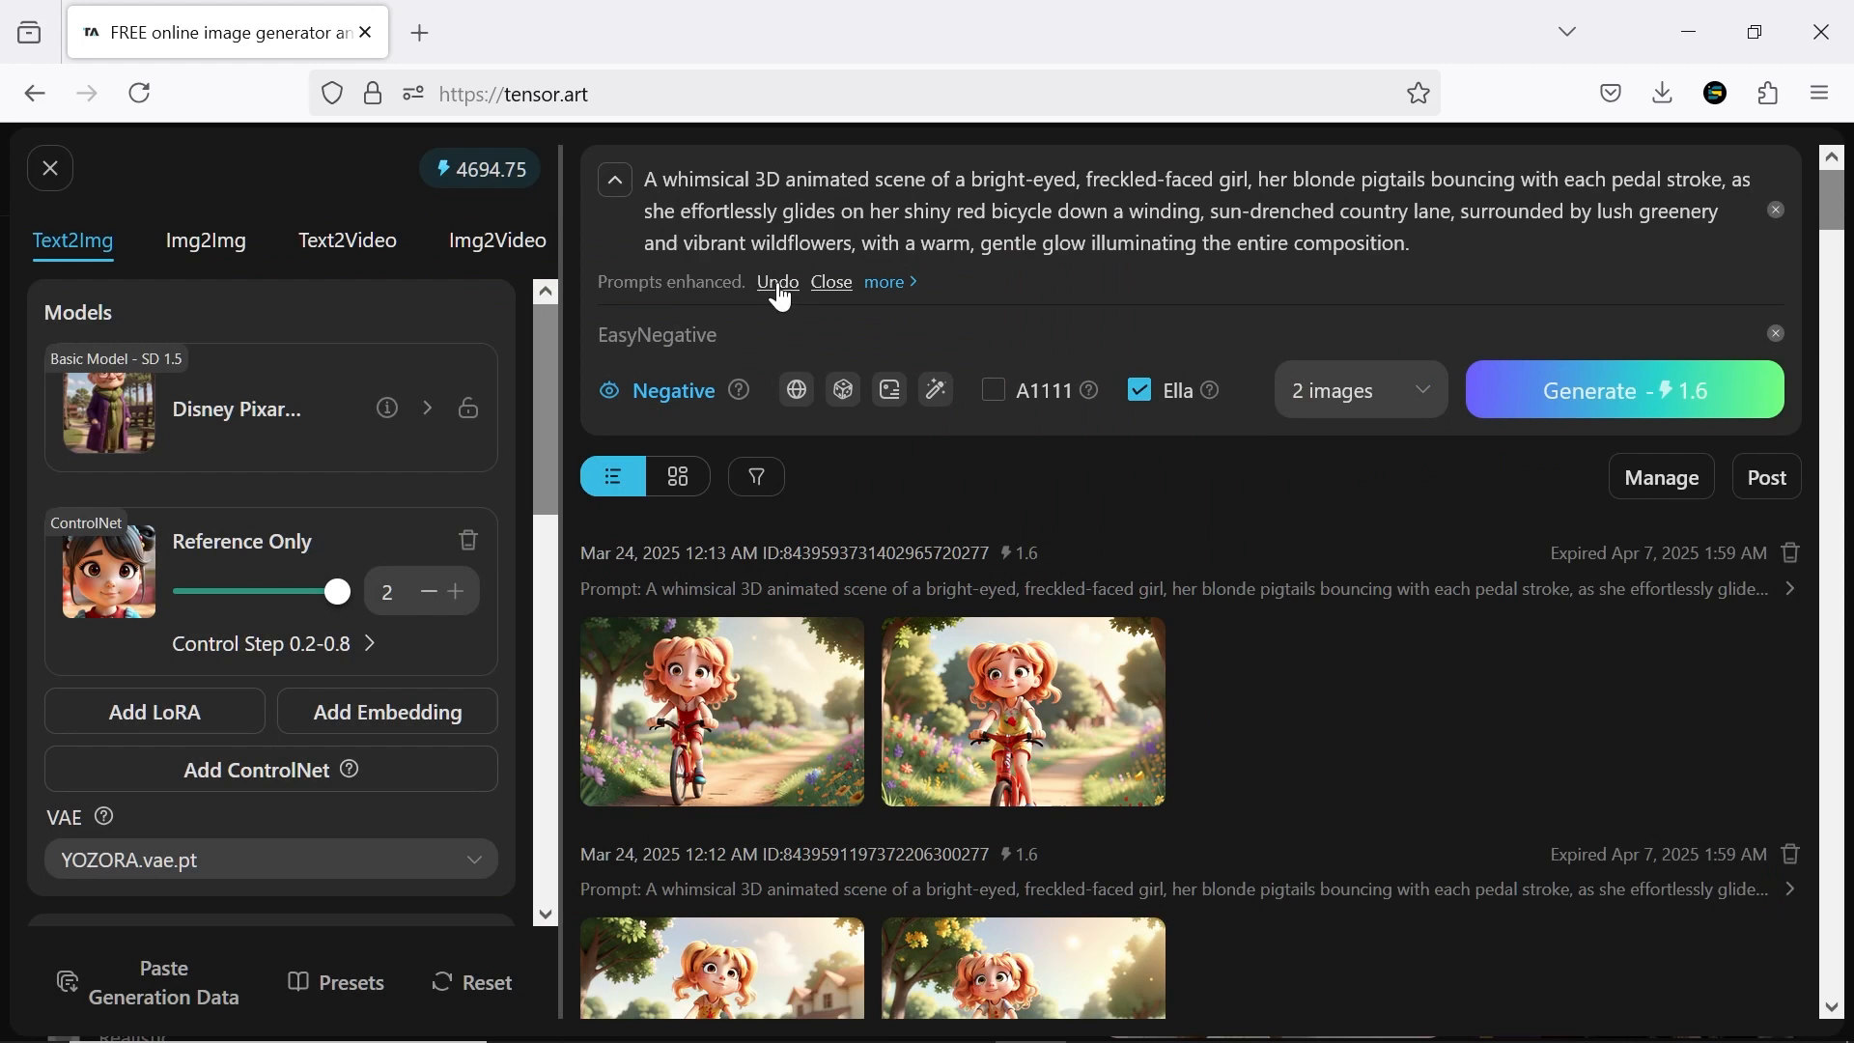
# Undo the prompt enhancement, remove the bicycle ride from the original prompt, and generate 2 images from a newly enhanced version
pyautogui.click(775, 291)
pyautogui.moveTo(742, 186); pyautogui.dragTo(773, 200)
pyautogui.press('BackSpace')
pyautogui.click(937, 326)
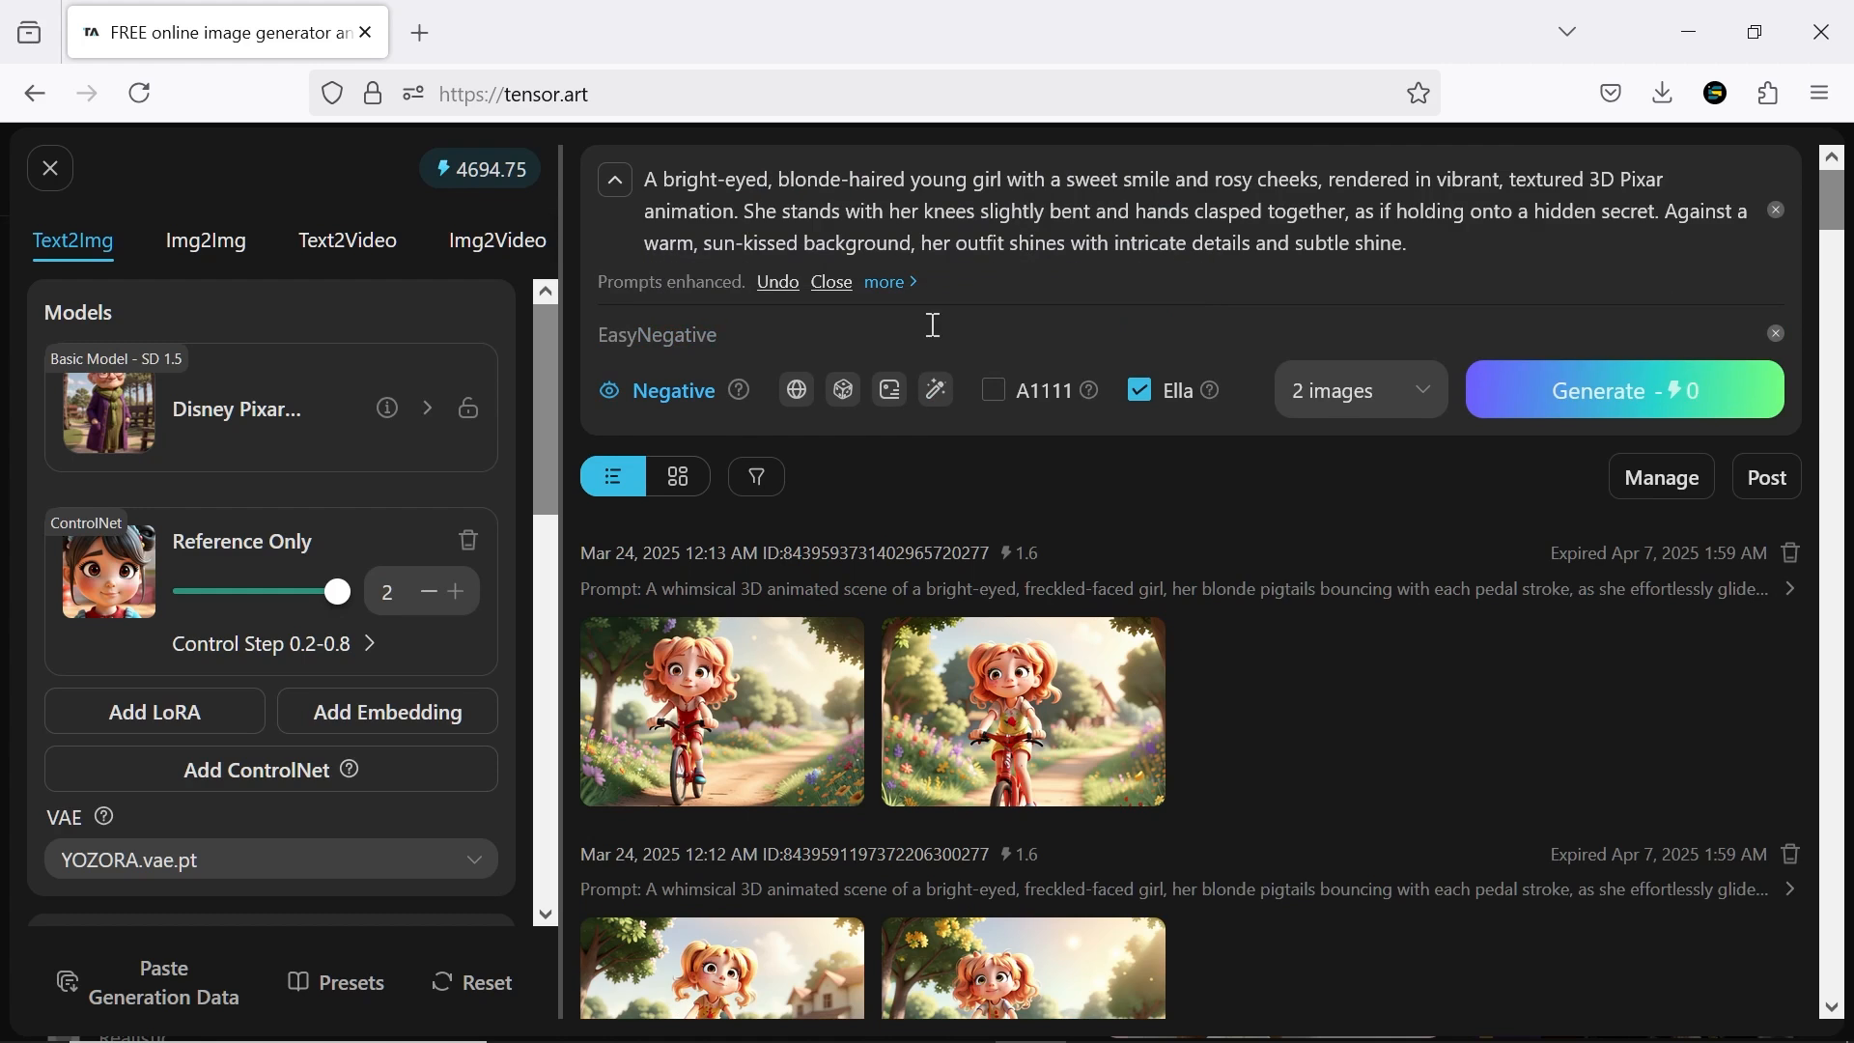
pyautogui.click(1591, 418)
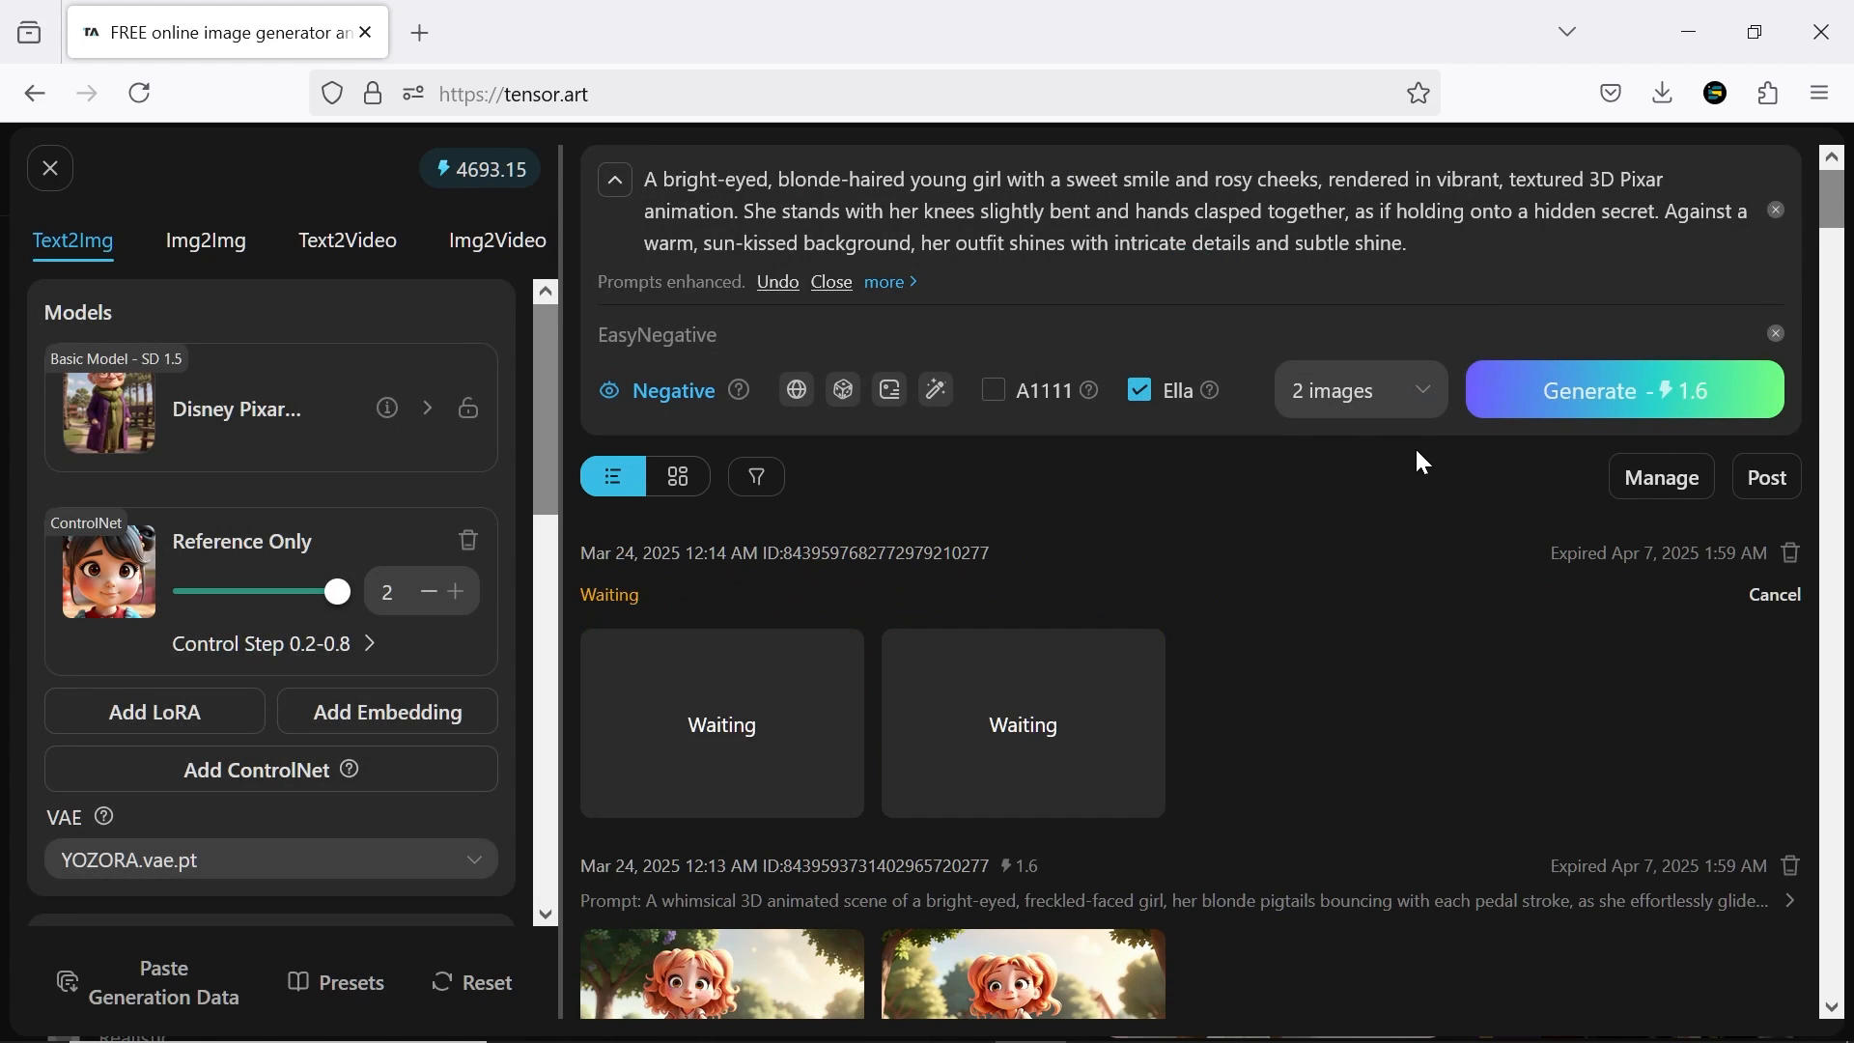
# View the generated images of the blonde girl at full size, including the one reading a book among clouds
pyautogui.click(728, 678)
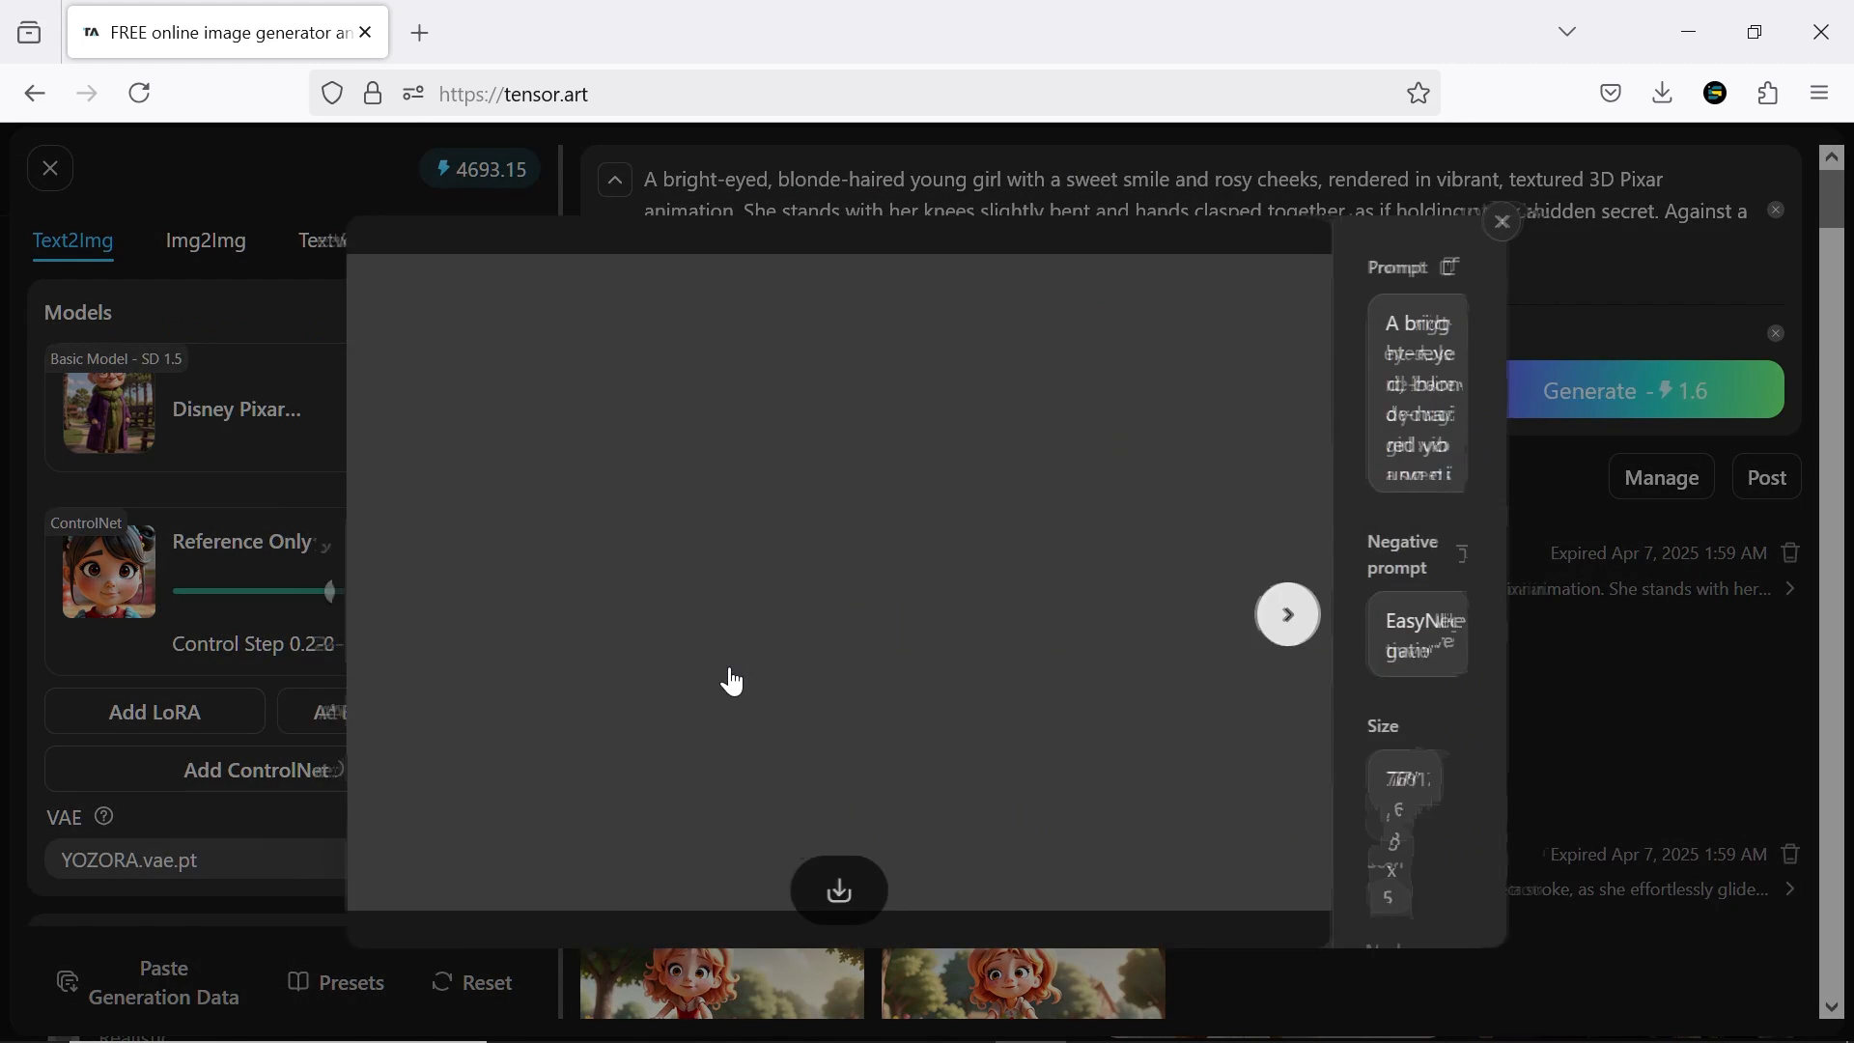
pyautogui.click(1088, 615)
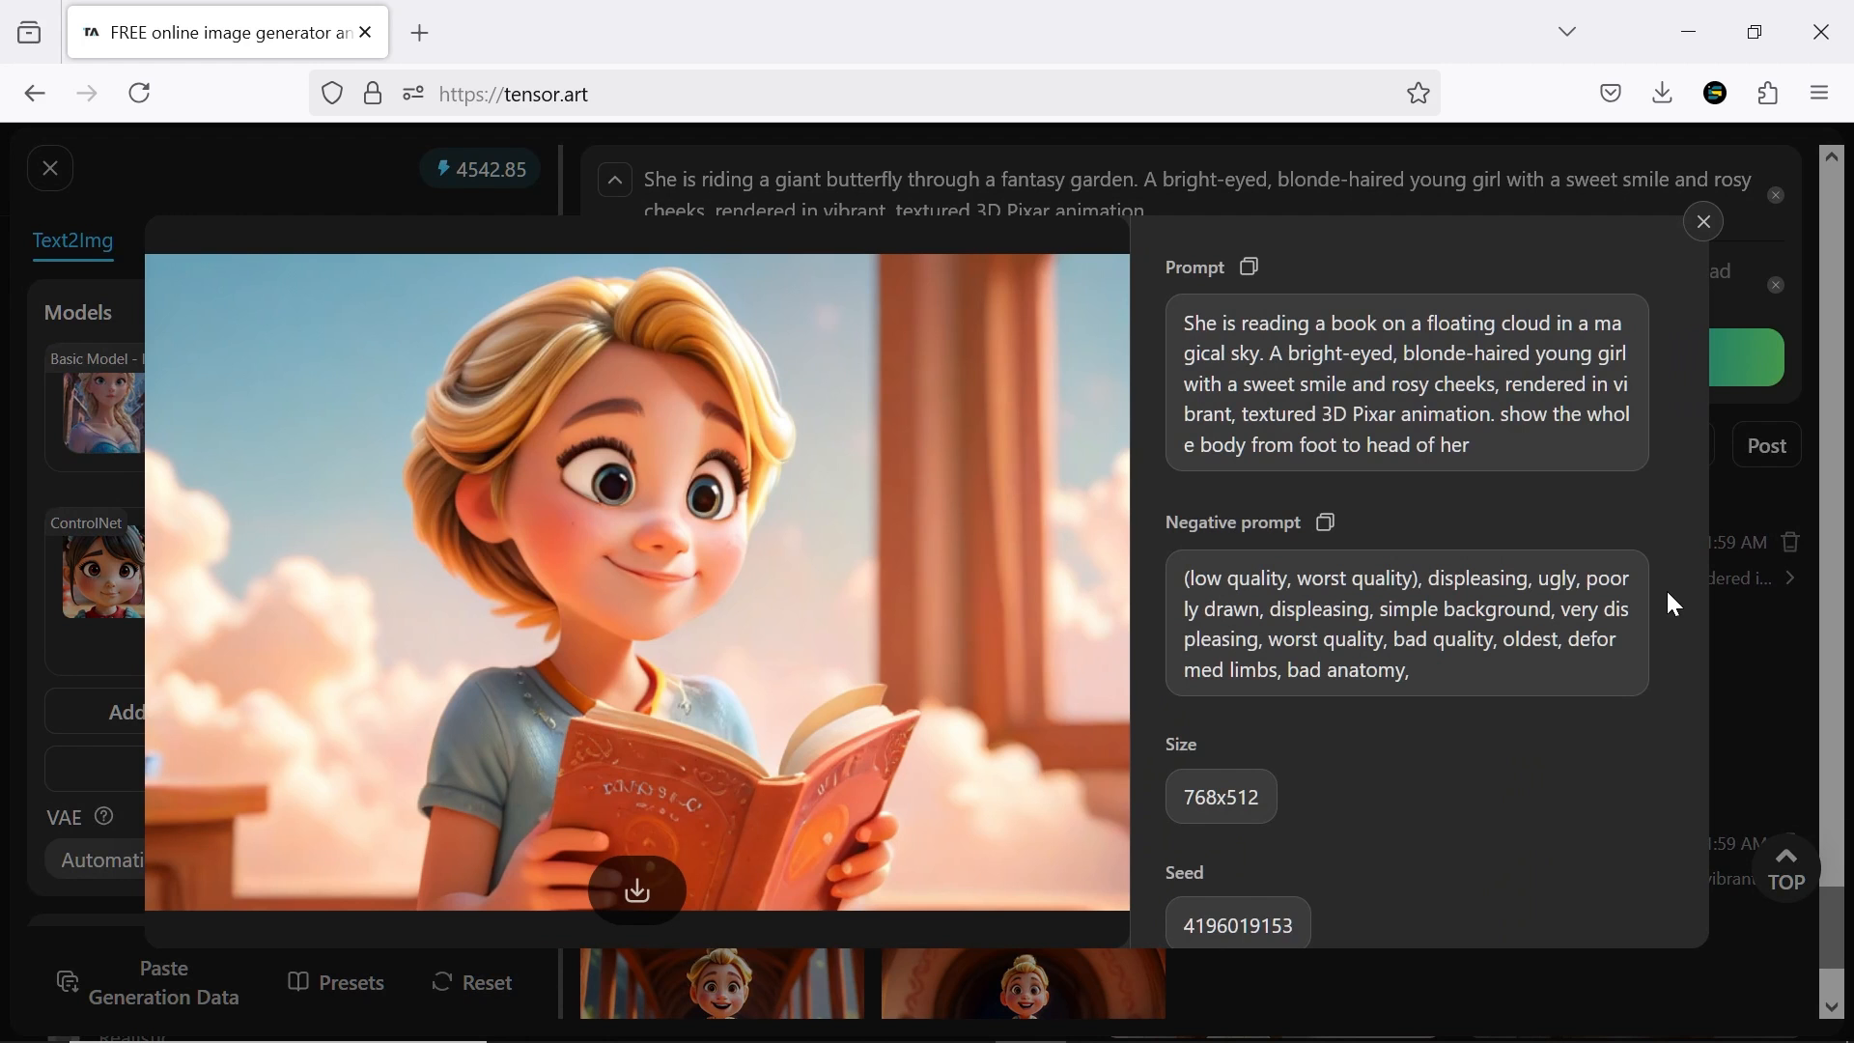
pyautogui.press('Right')
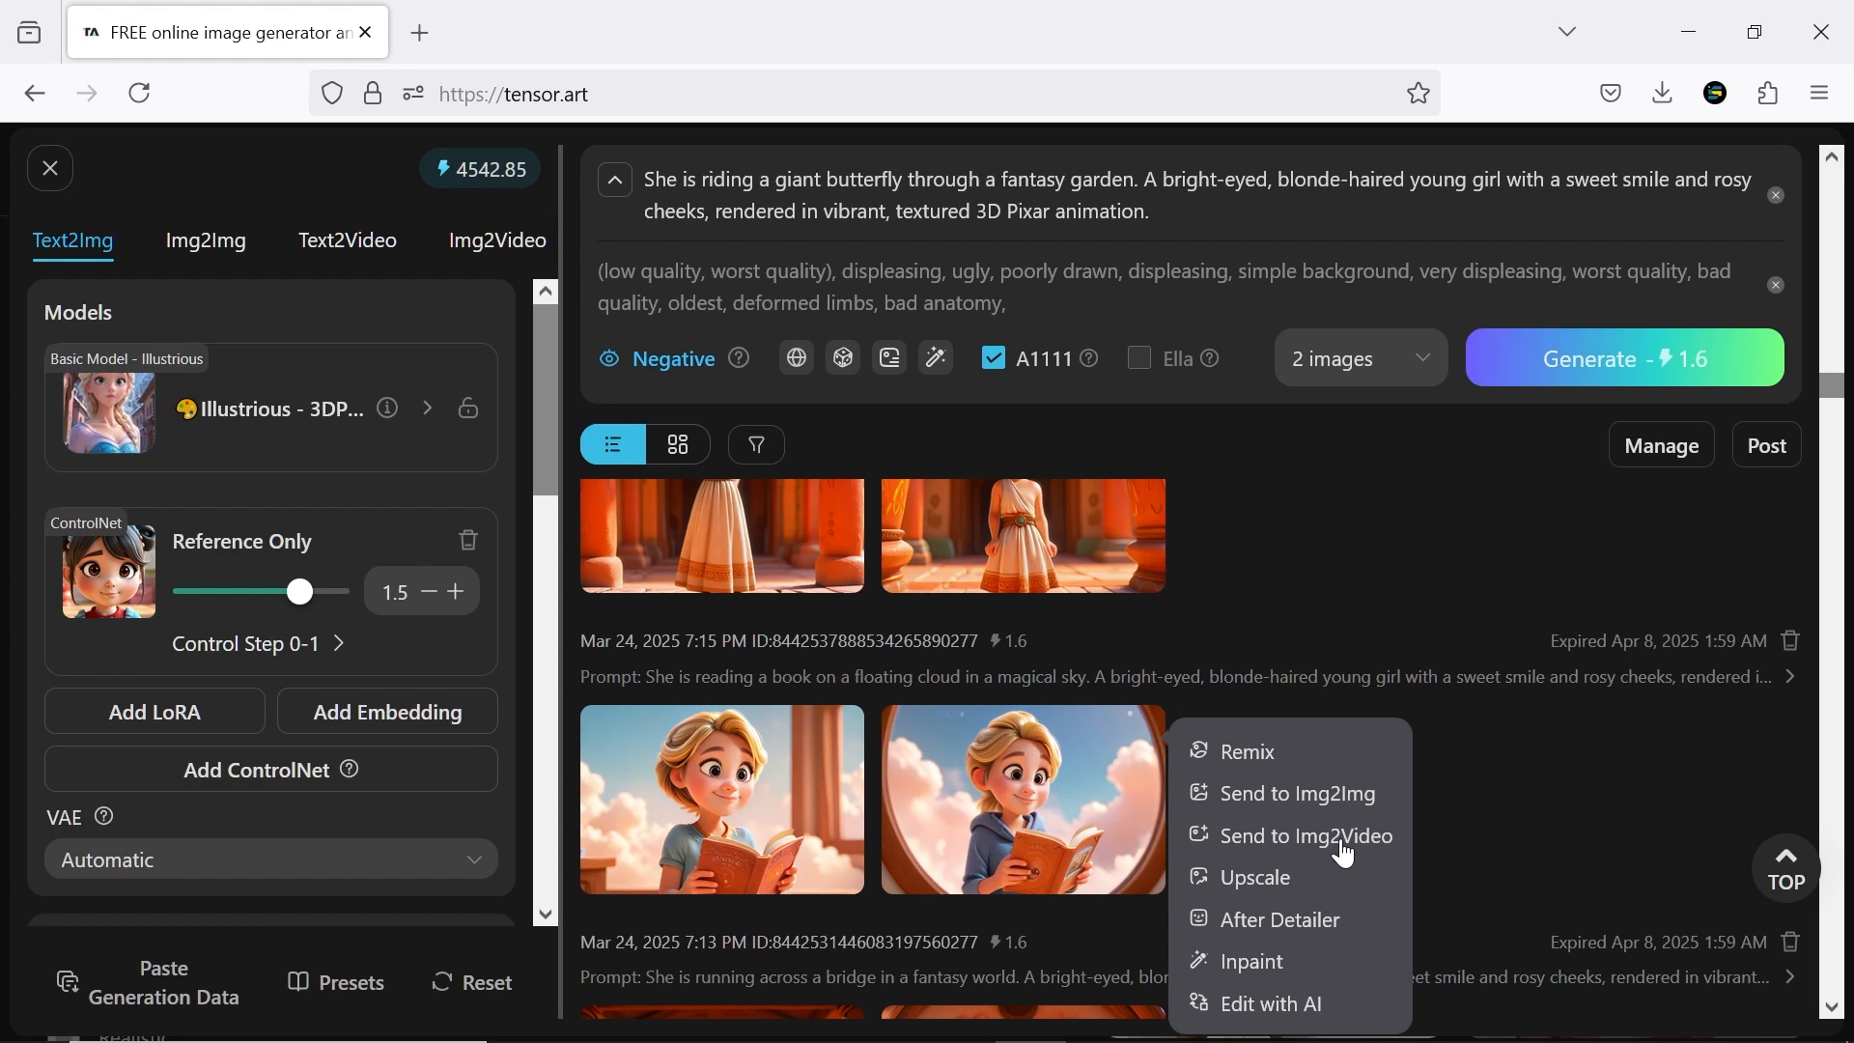
# Send the image of the girl reading in front of the round window to Img2Img and set the base model to Toonara
pyautogui.click(1299, 795)
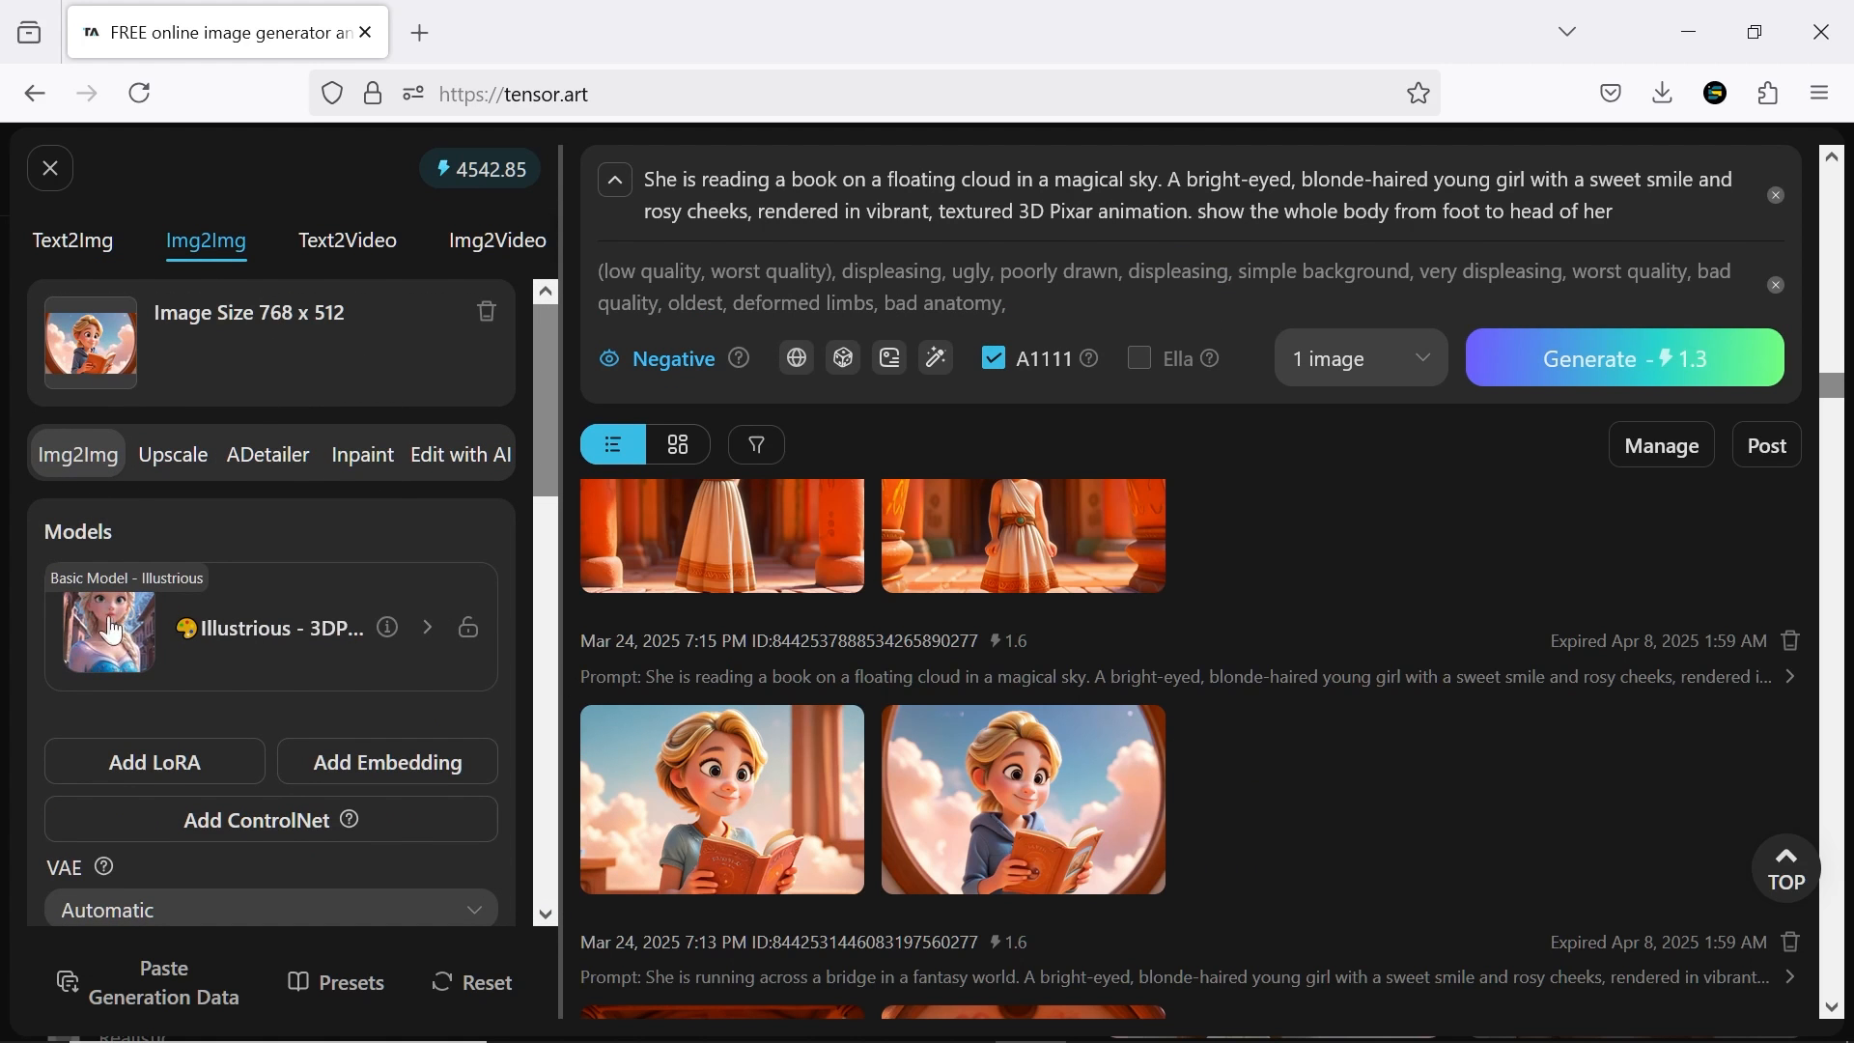
pyautogui.click(233, 636)
pyautogui.click(1231, 583)
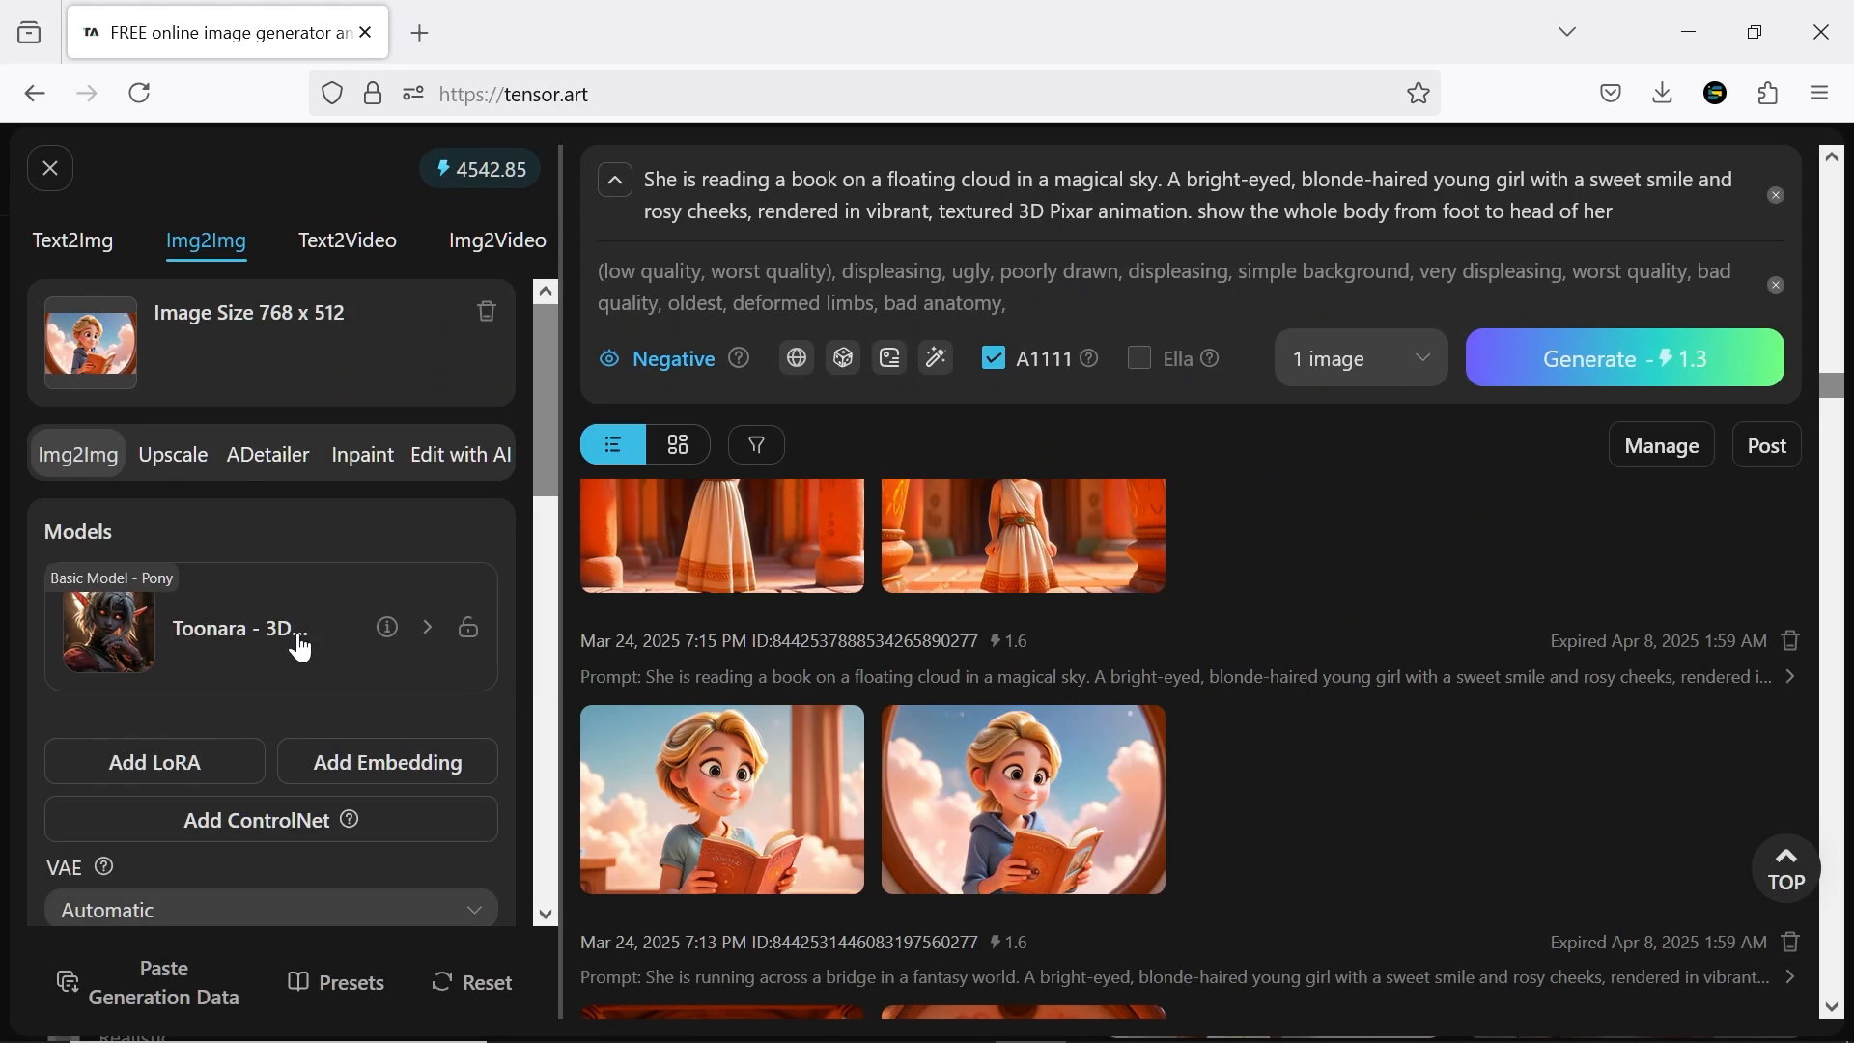
# View the Img2Img variations of the girl reading a book at full size
pyautogui.click(1105, 622)
pyautogui.click(1101, 623)
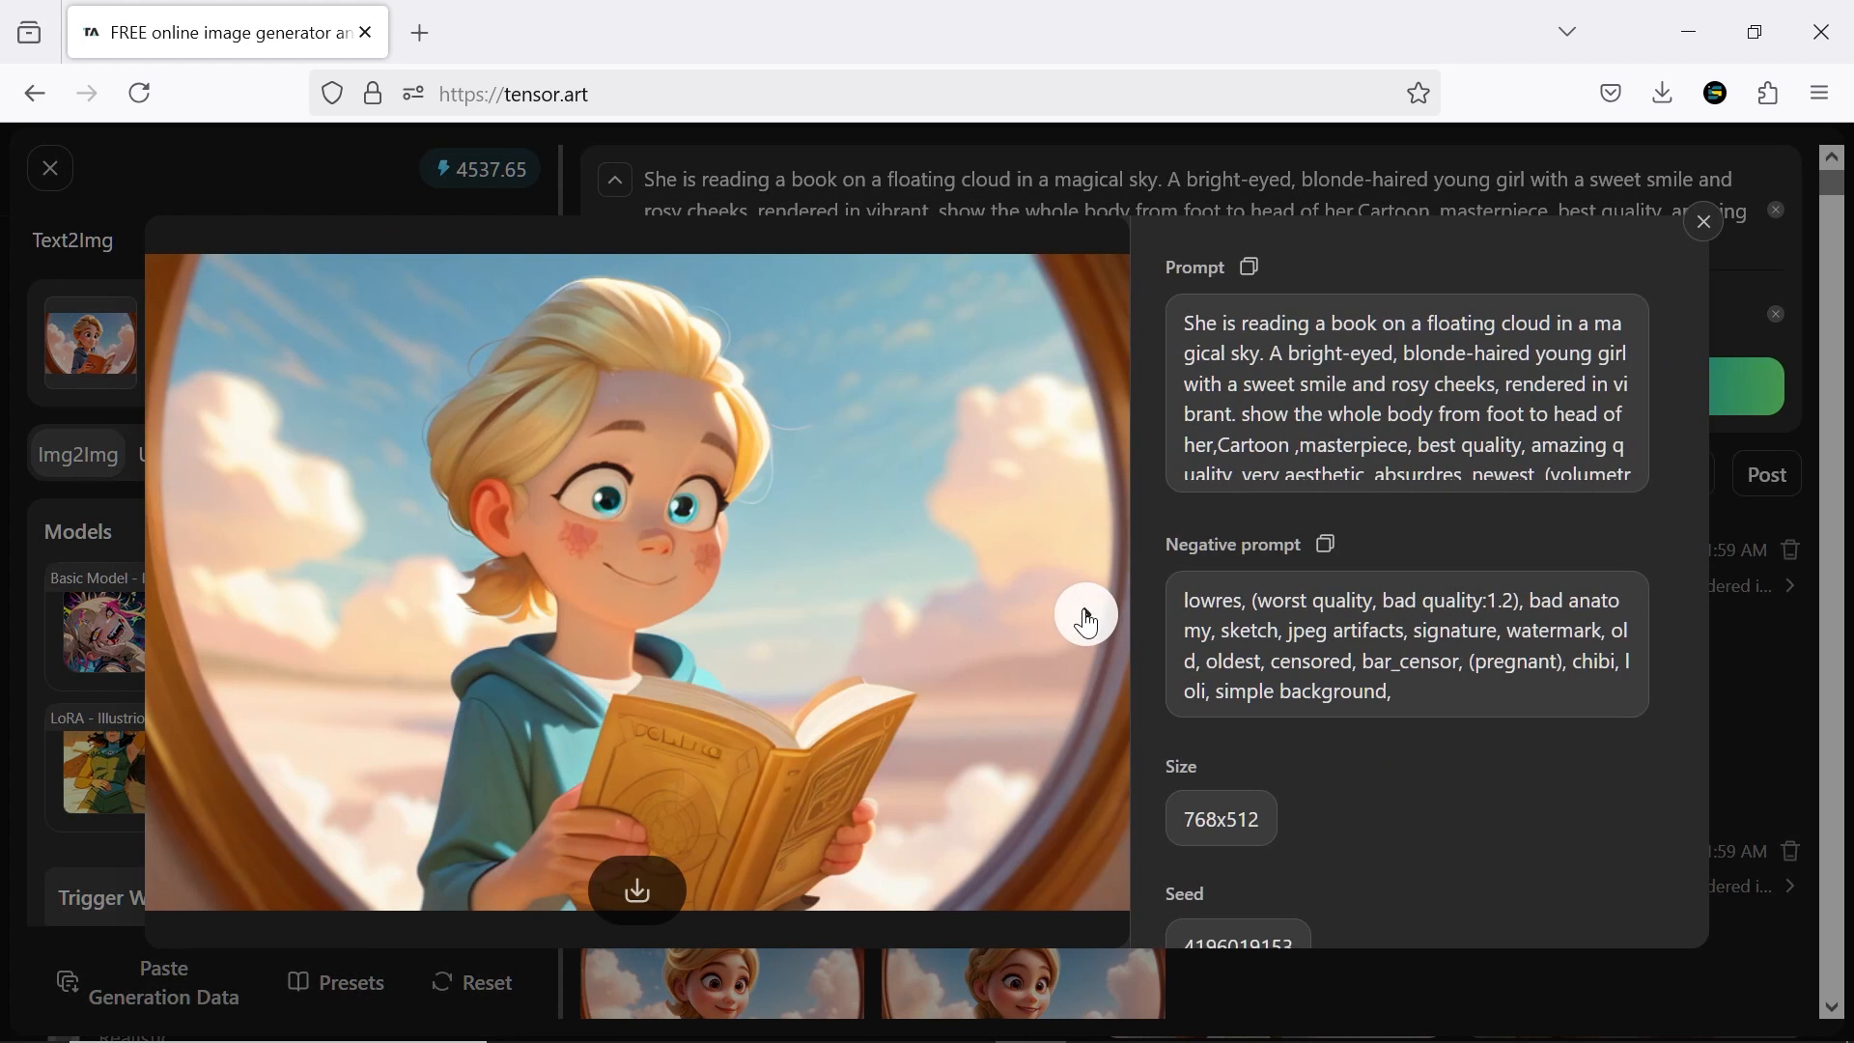
pyautogui.click(1085, 614)
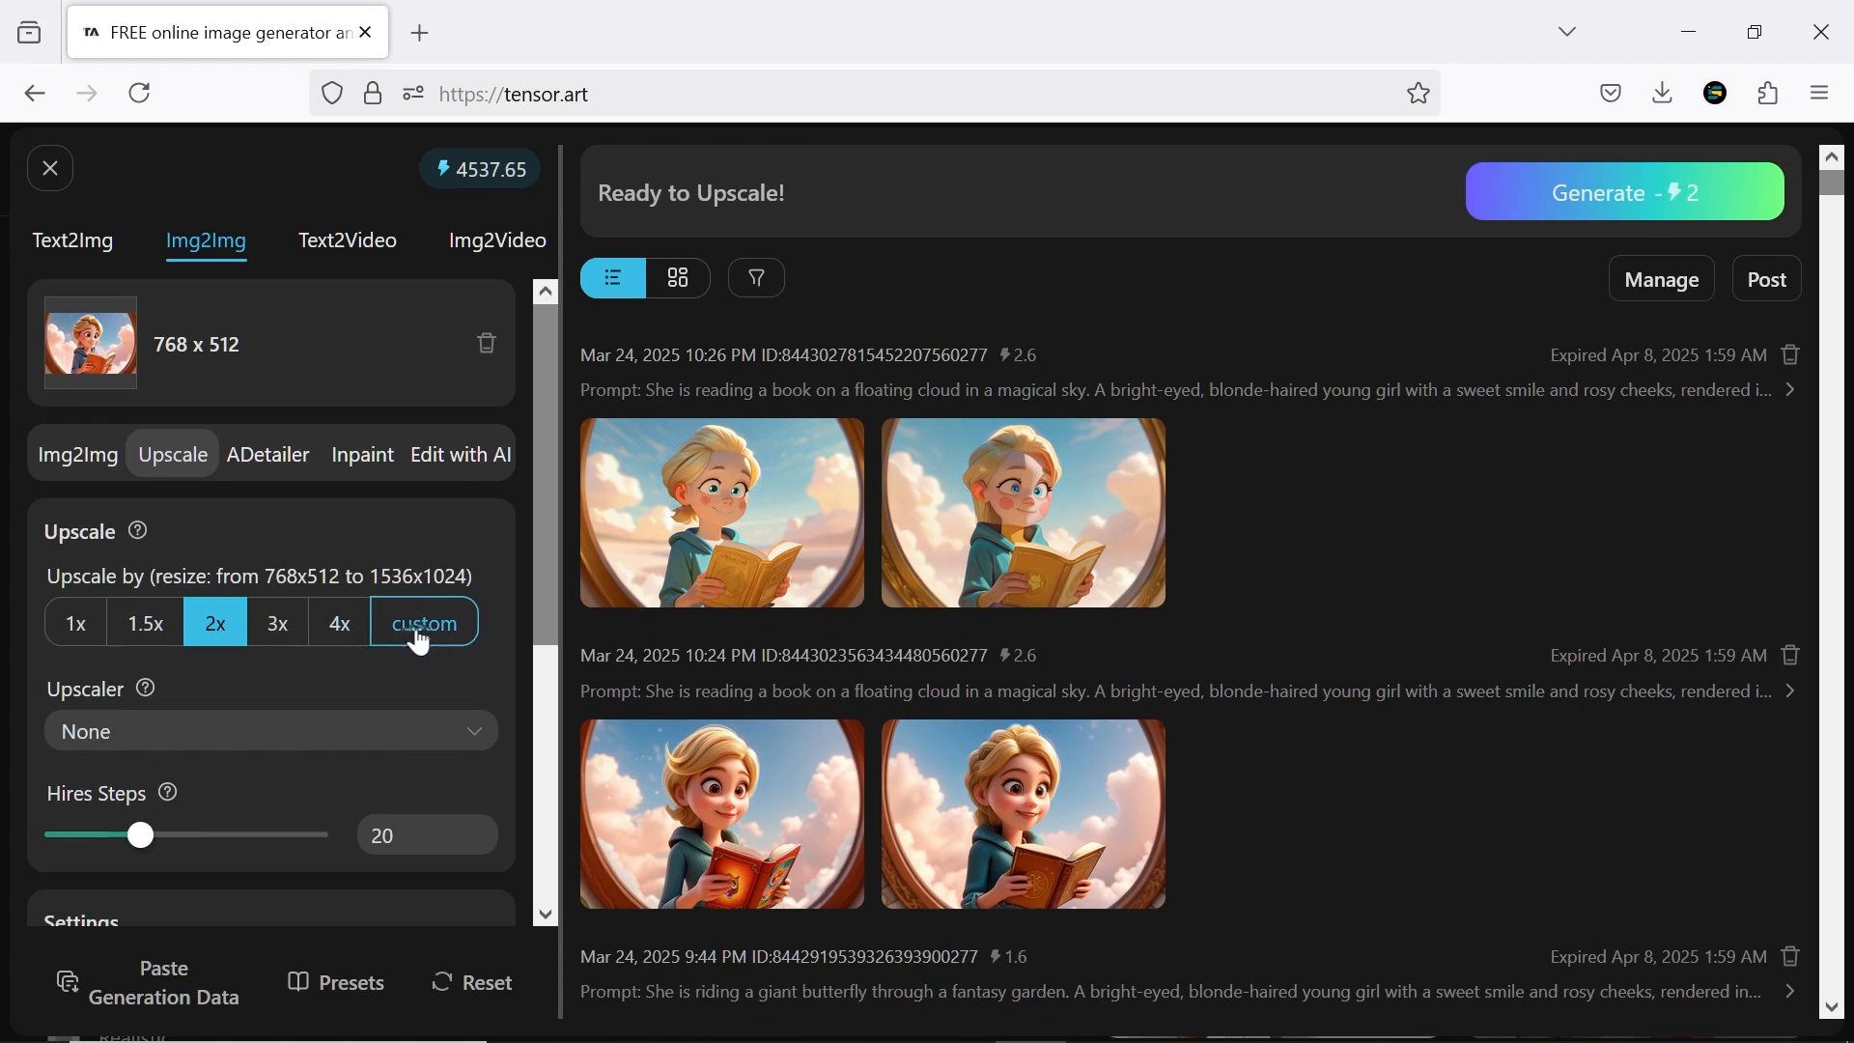
# Look over the Img2Img Upscale settings, including the upscaler choice, for the girl reading a book
pyautogui.click(453, 726)
pyautogui.click(538, 493)
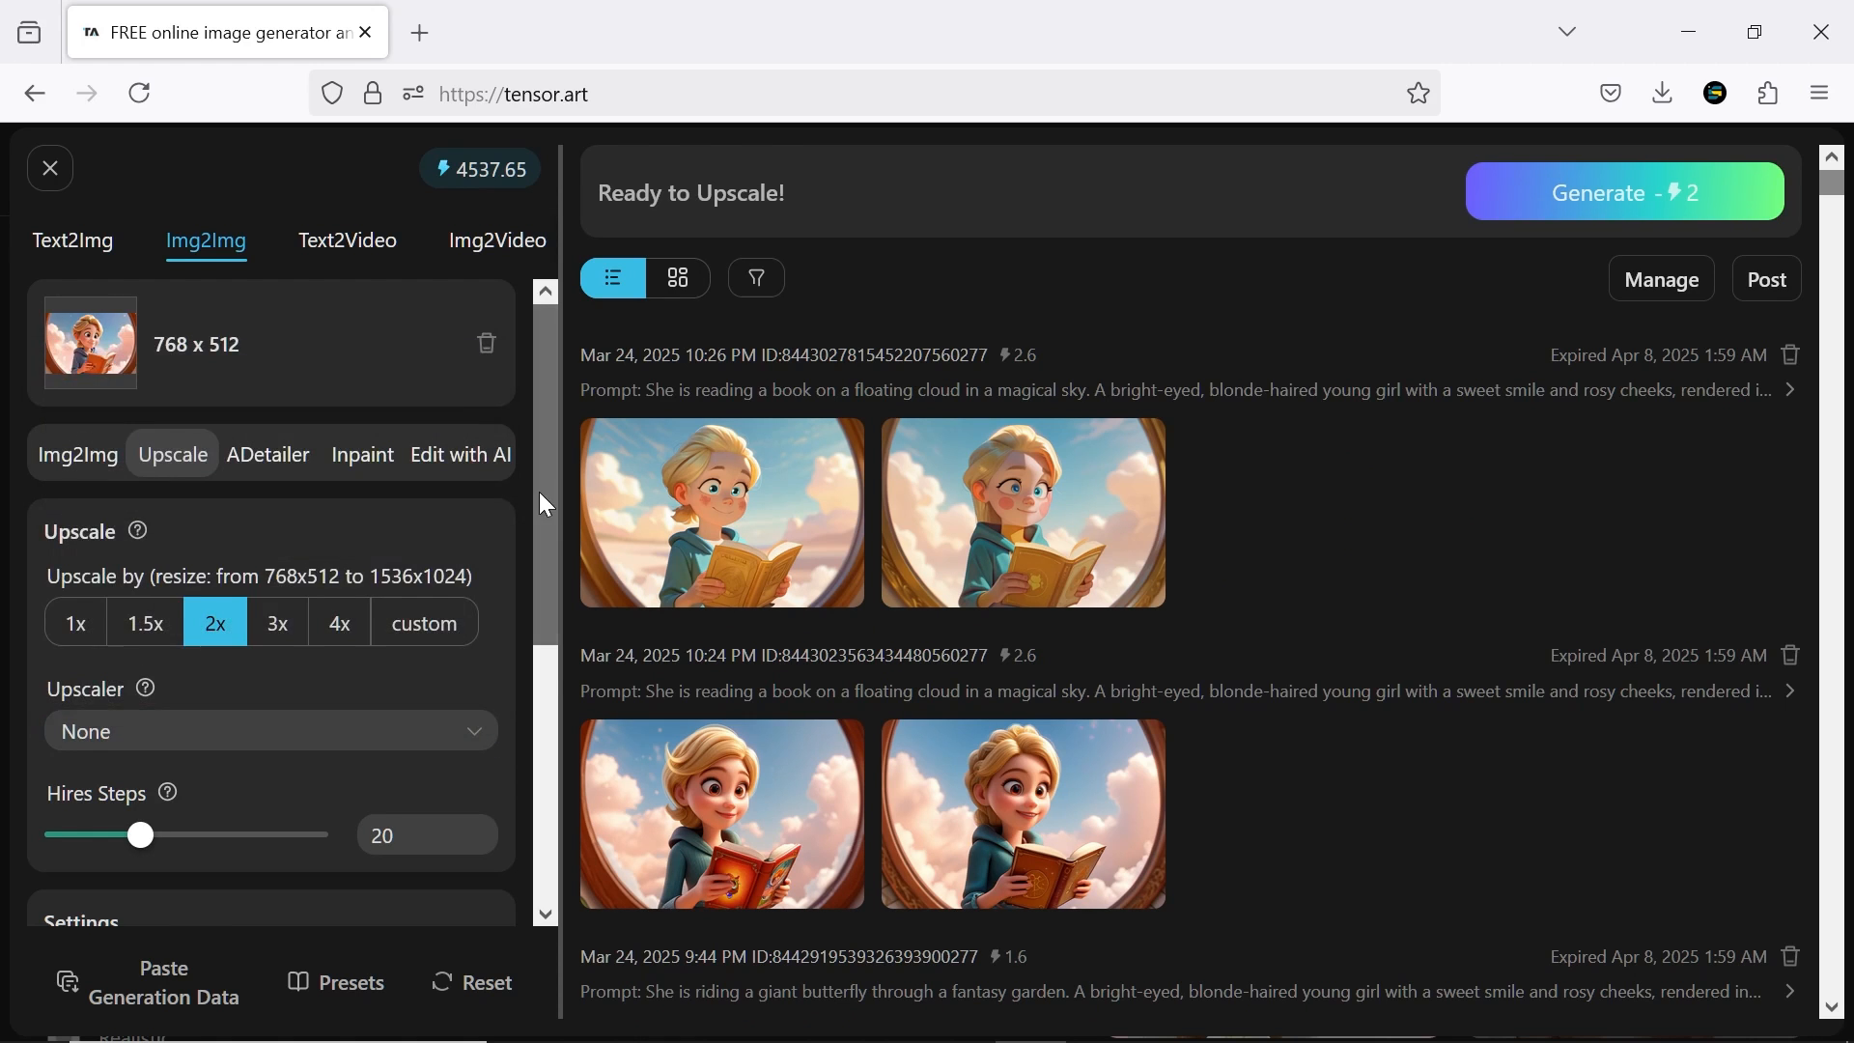
pyautogui.moveTo(545, 504)
pyautogui.mouseDown()
pyautogui.moveTo(539, 692)
pyautogui.moveTo(545, 498)
pyautogui.mouseUp()
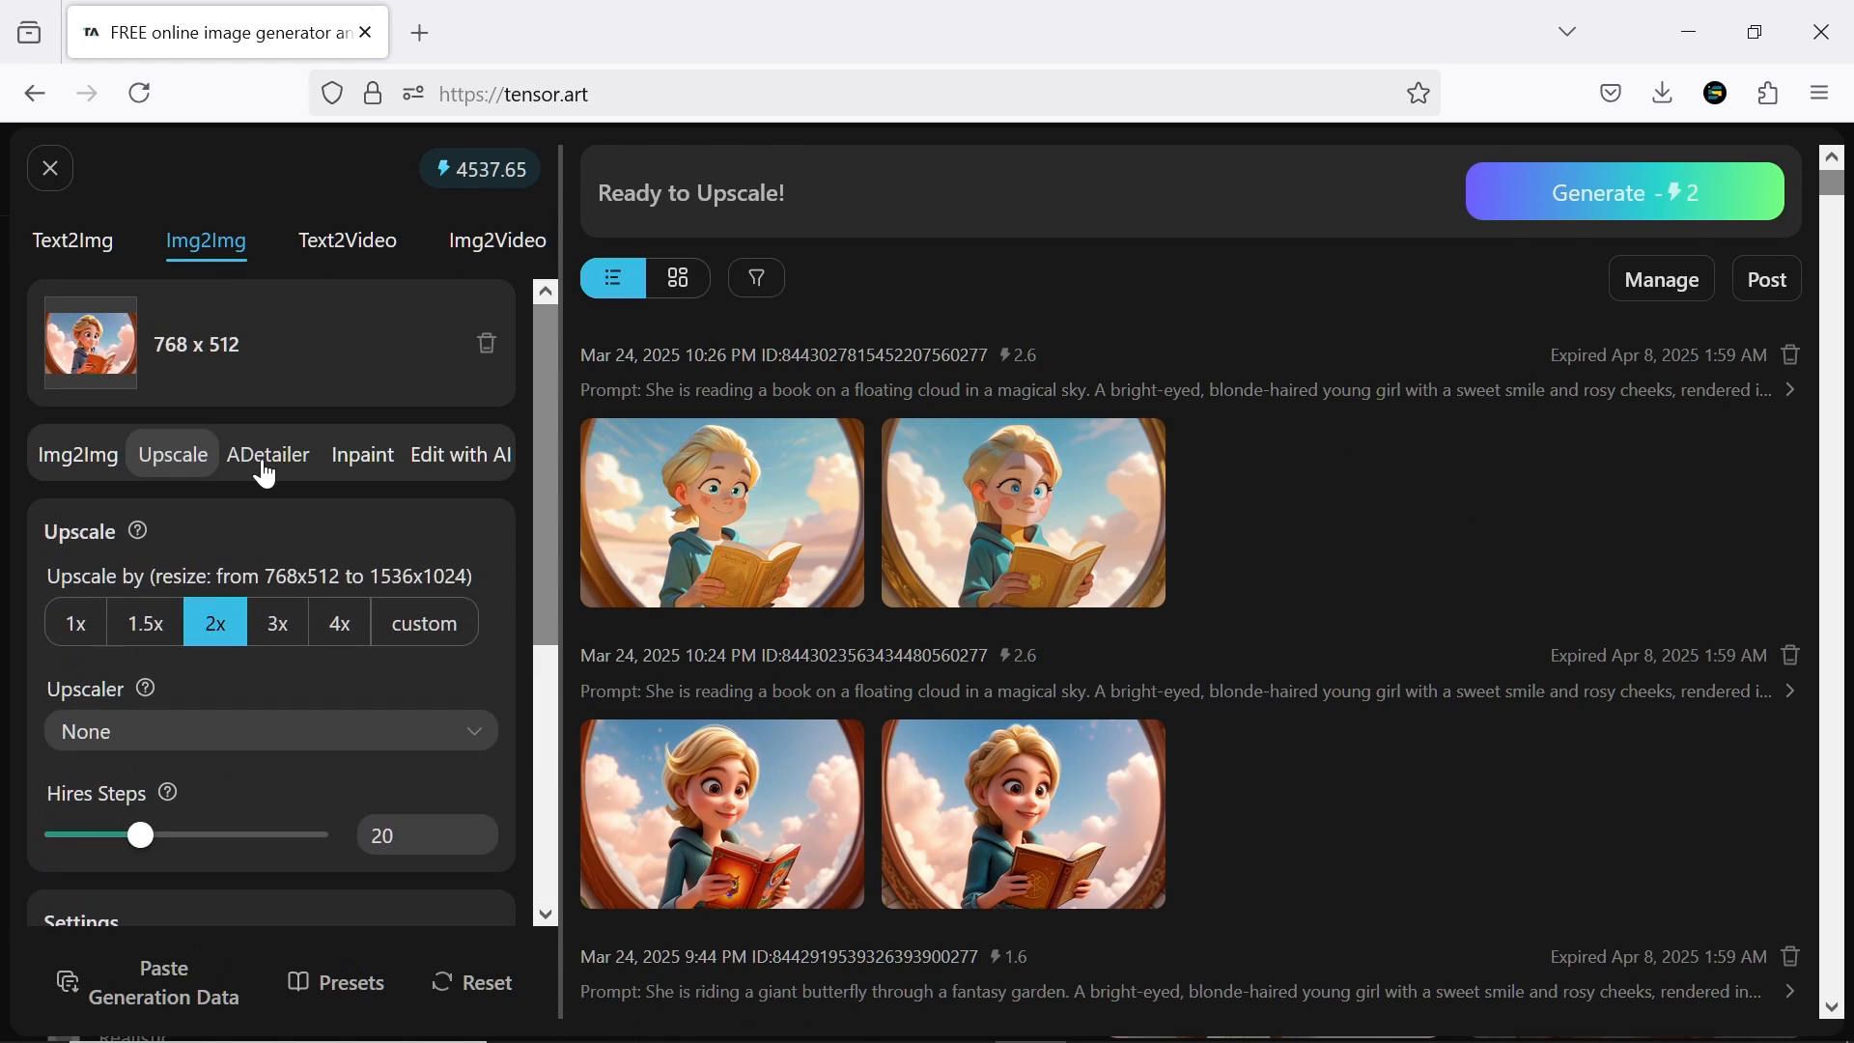
# Switch Img2Img to ADetailer and look through its detection models, keeping face_yolov8s.pt
pyautogui.click(267, 473)
pyautogui.click(183, 629)
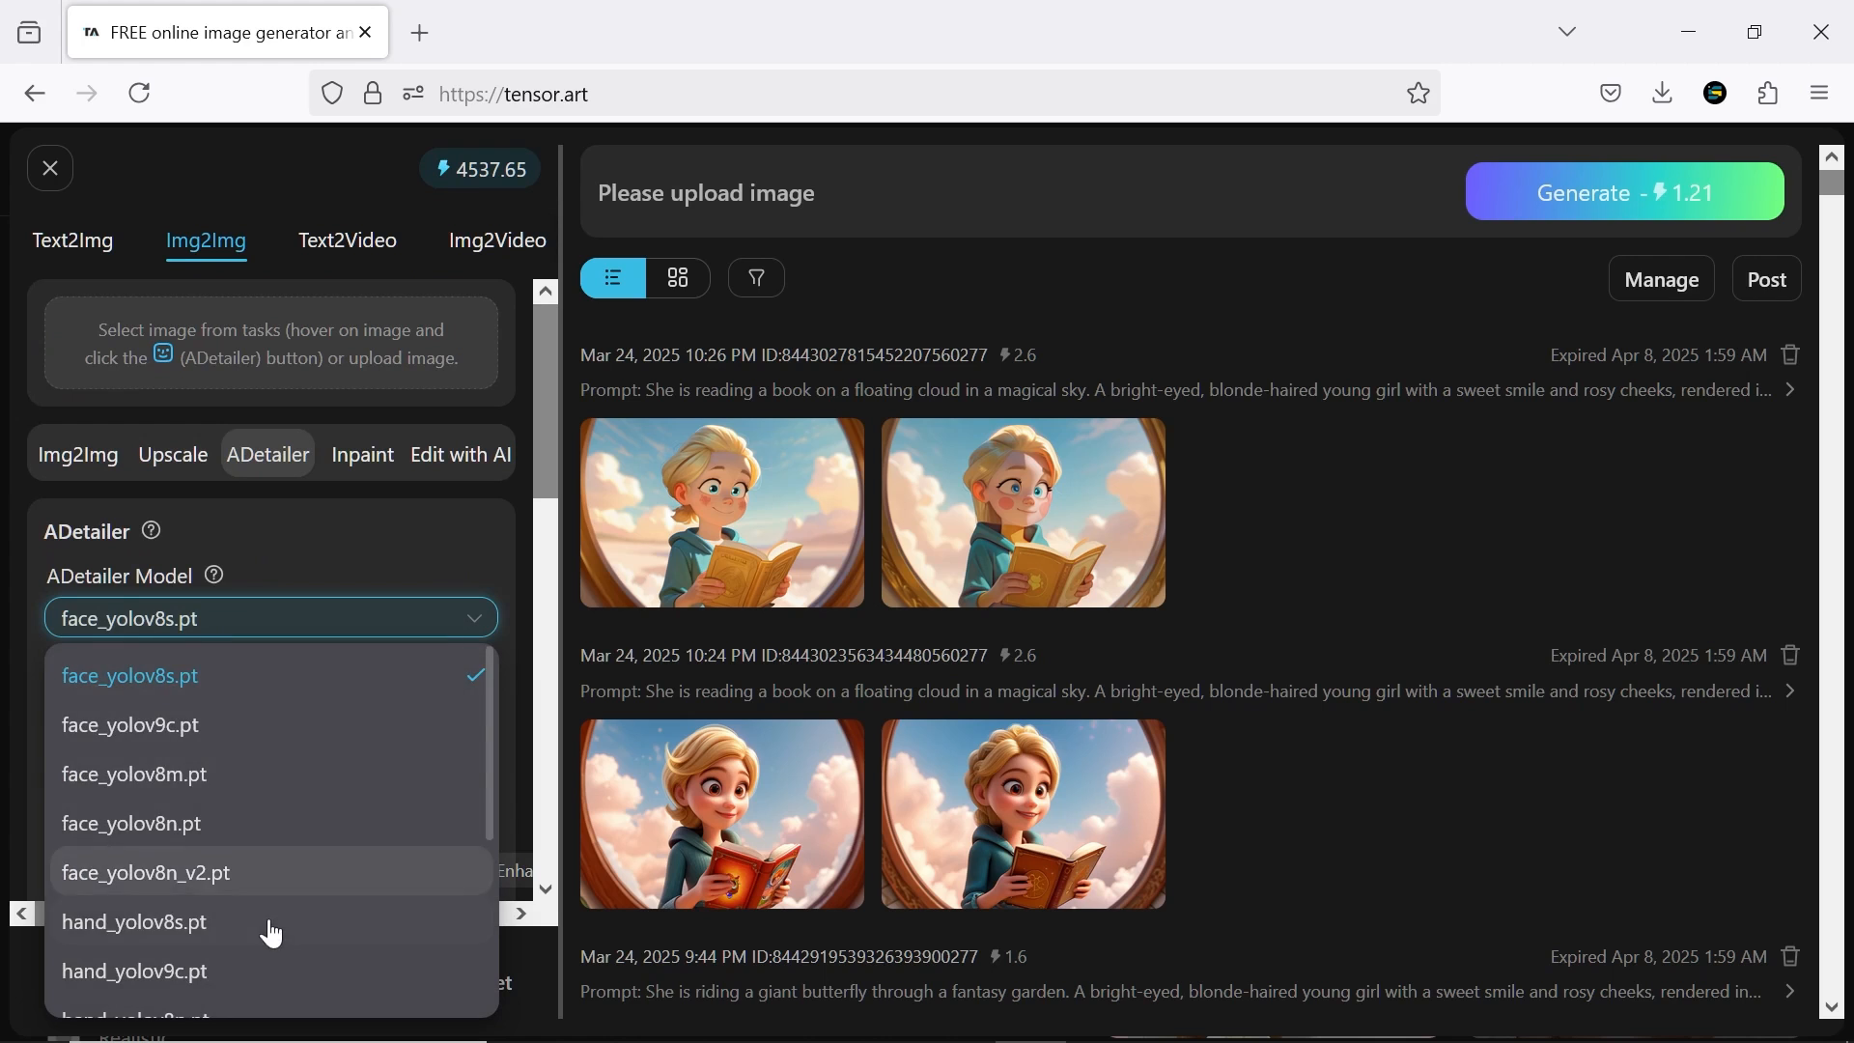
pyautogui.scroll(-5, 269, 927)
pyautogui.click(352, 543)
pyautogui.moveTo(548, 415); pyautogui.dragTo(591, 396)
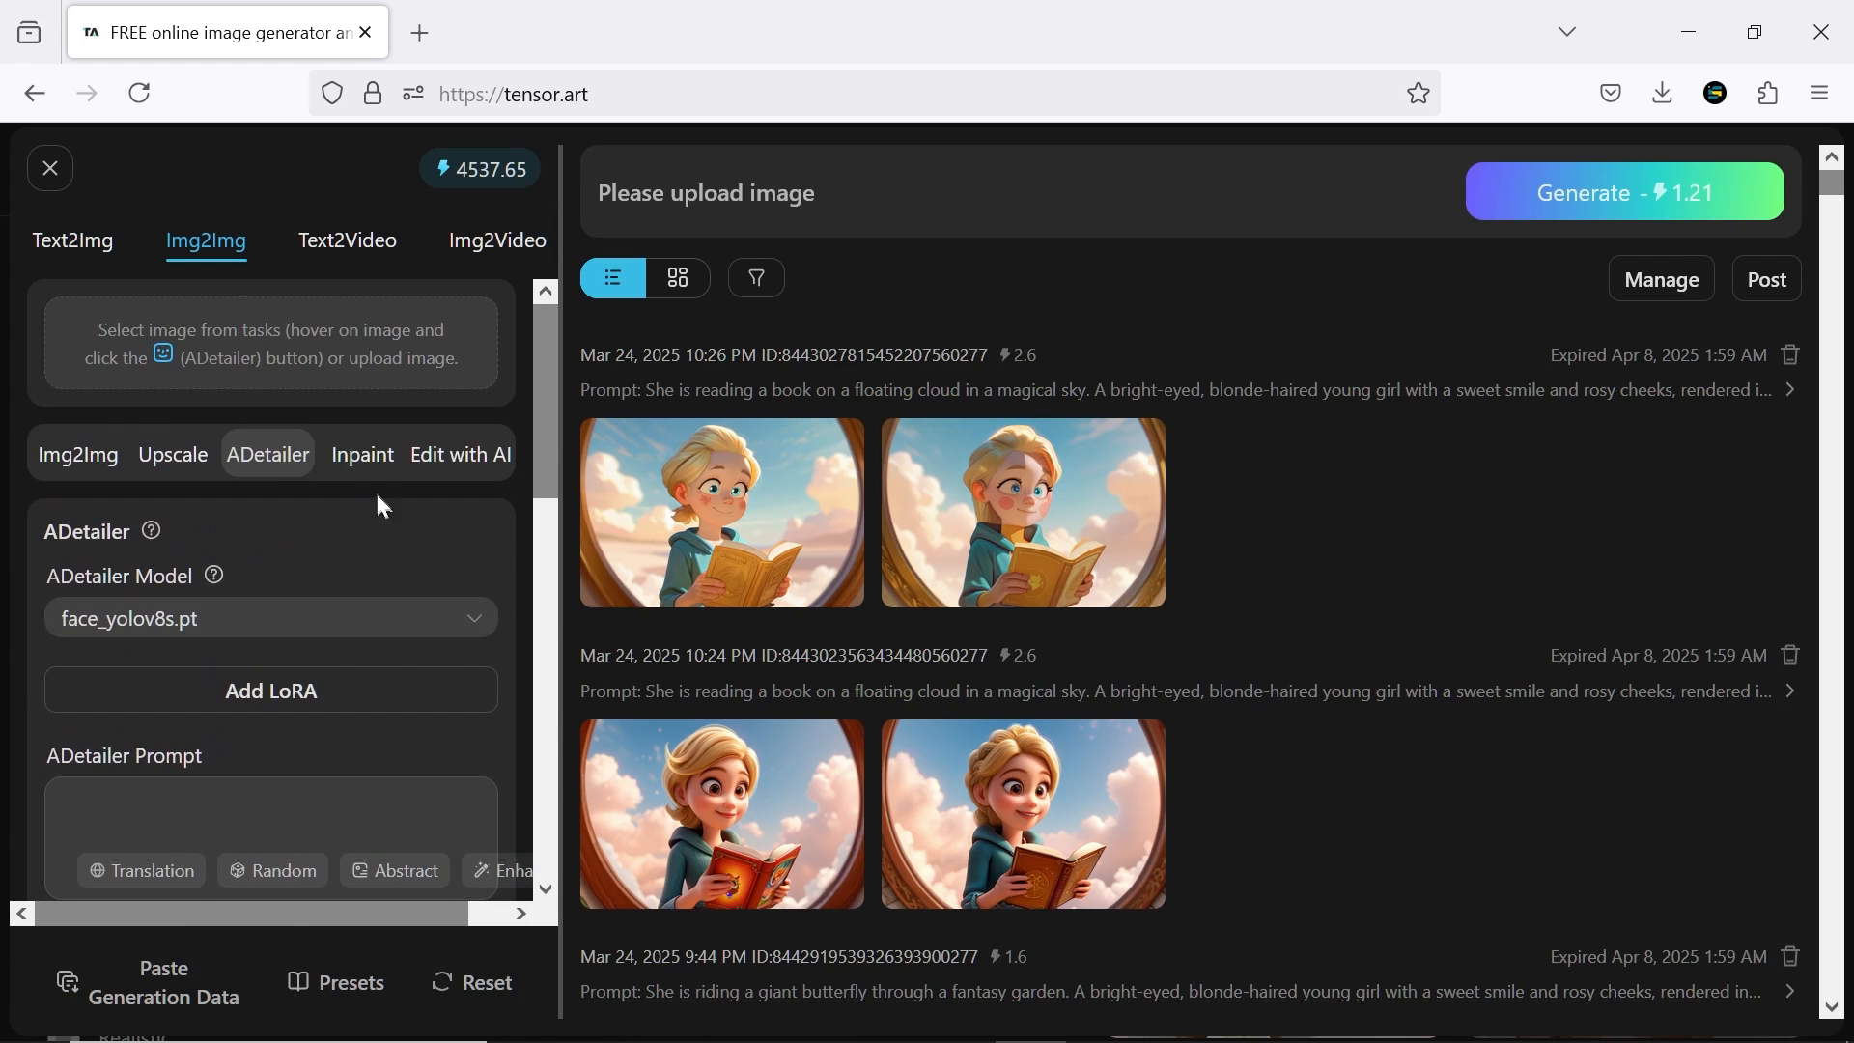
# Send the image of the girl reading to Inpaint, mask a small area of sky for a butterfly, and look over Edit with AI
pyautogui.click(363, 458)
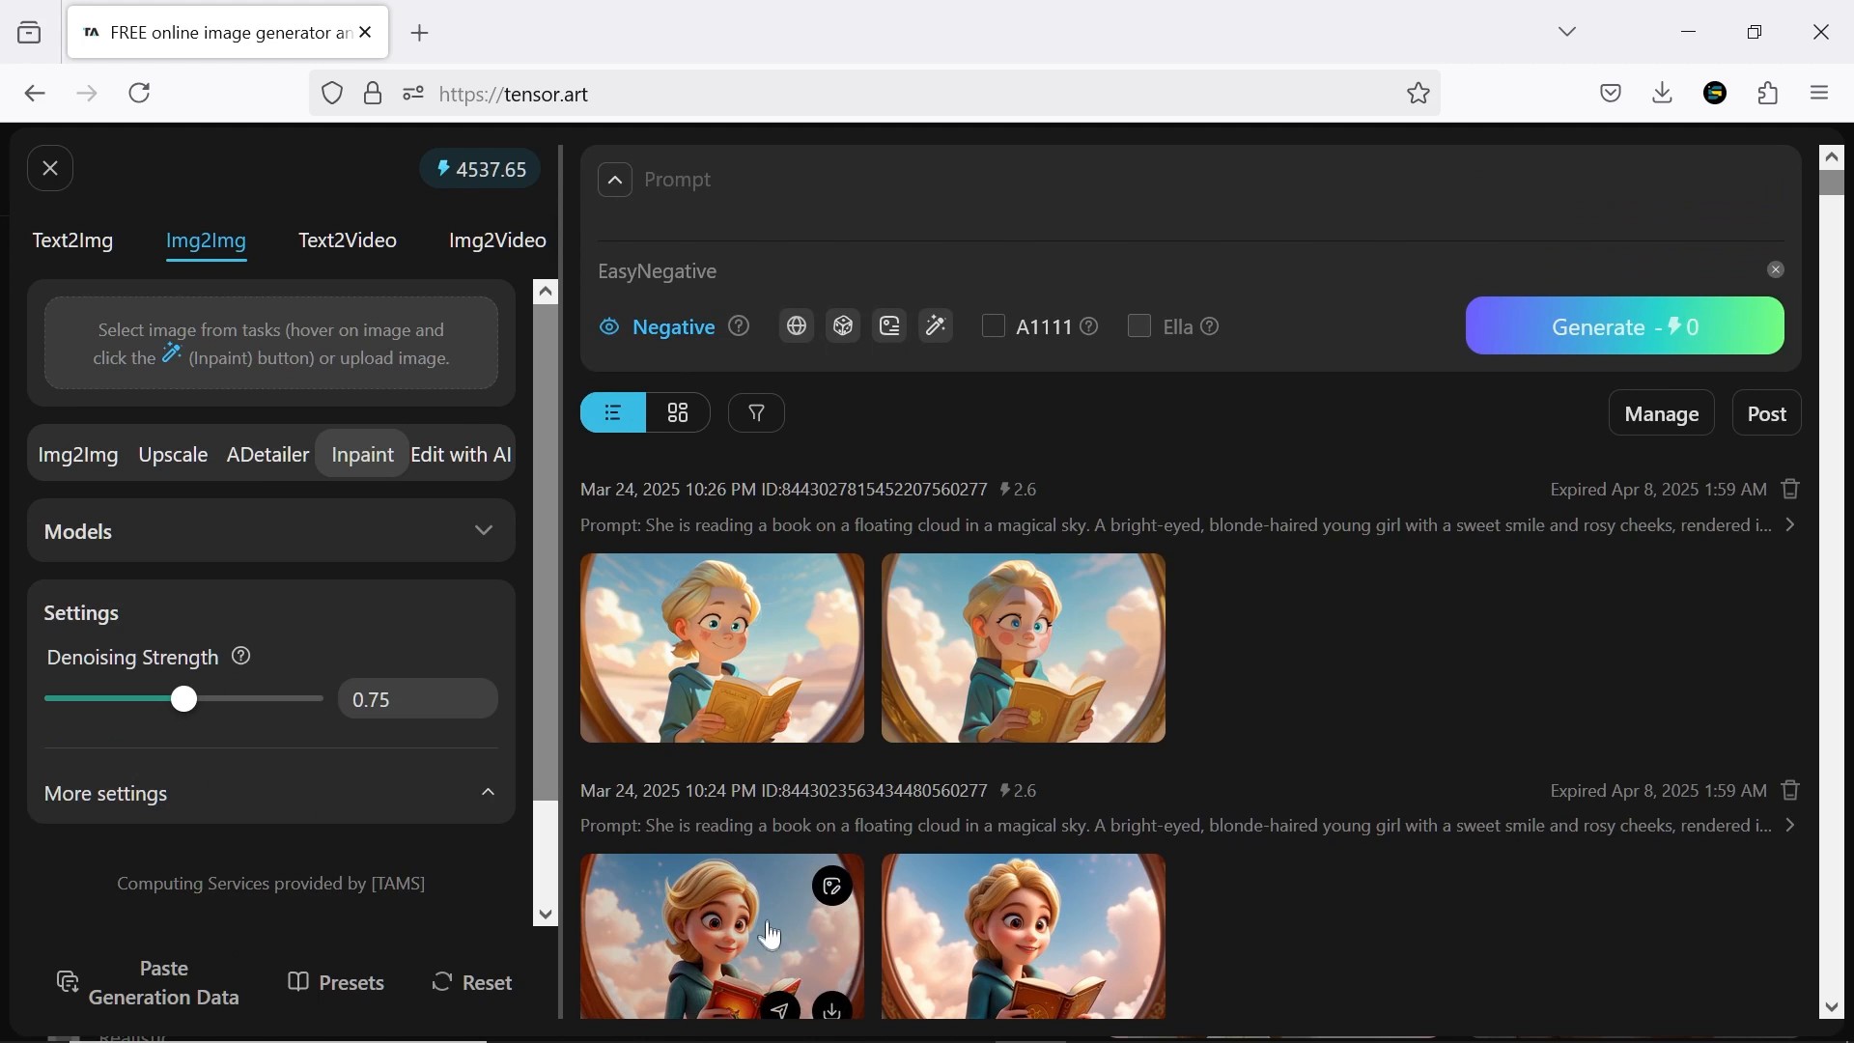
pyautogui.click(827, 886)
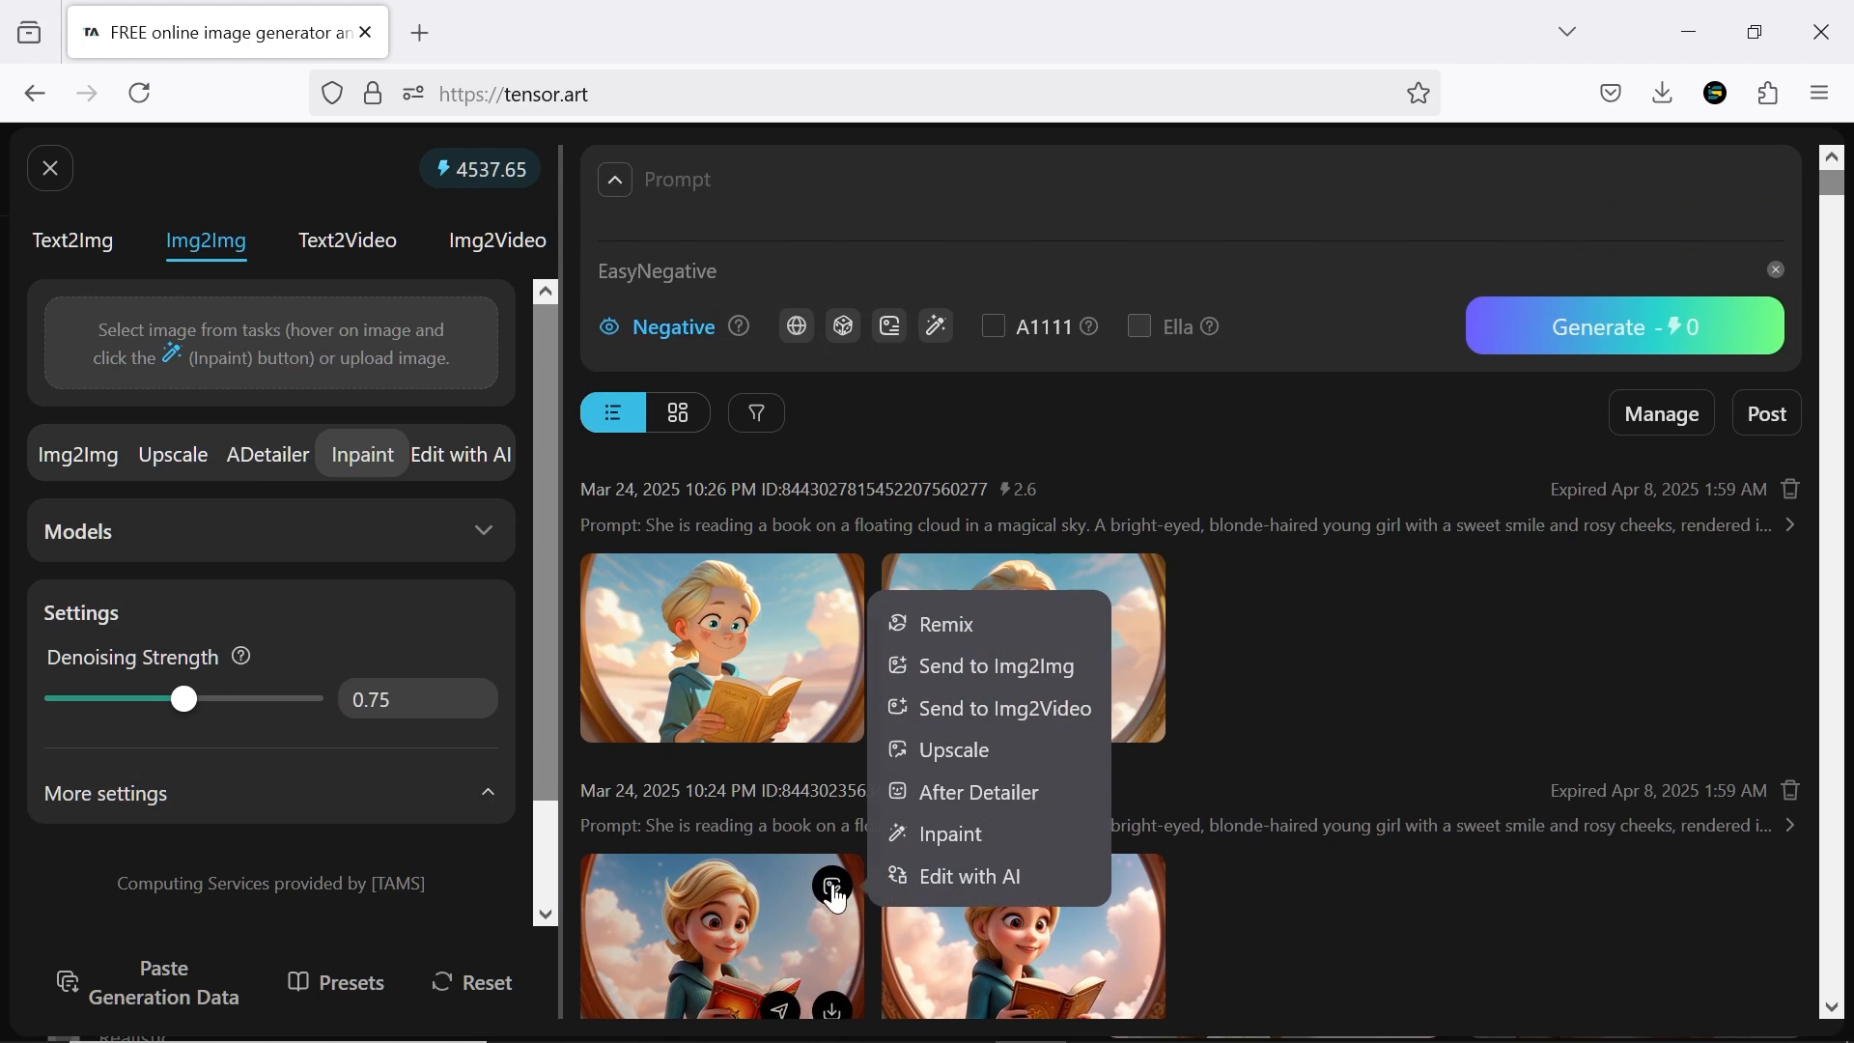
pyautogui.click(946, 836)
pyautogui.moveTo(1186, 328)
pyautogui.mouseDown()
pyautogui.moveTo(1136, 319)
pyautogui.moveTo(1203, 312)
pyautogui.moveTo(1116, 309)
pyautogui.moveTo(1139, 293)
pyautogui.moveTo(1142, 367)
pyautogui.moveTo(1194, 301)
pyautogui.mouseUp()
pyautogui.click(1297, 887)
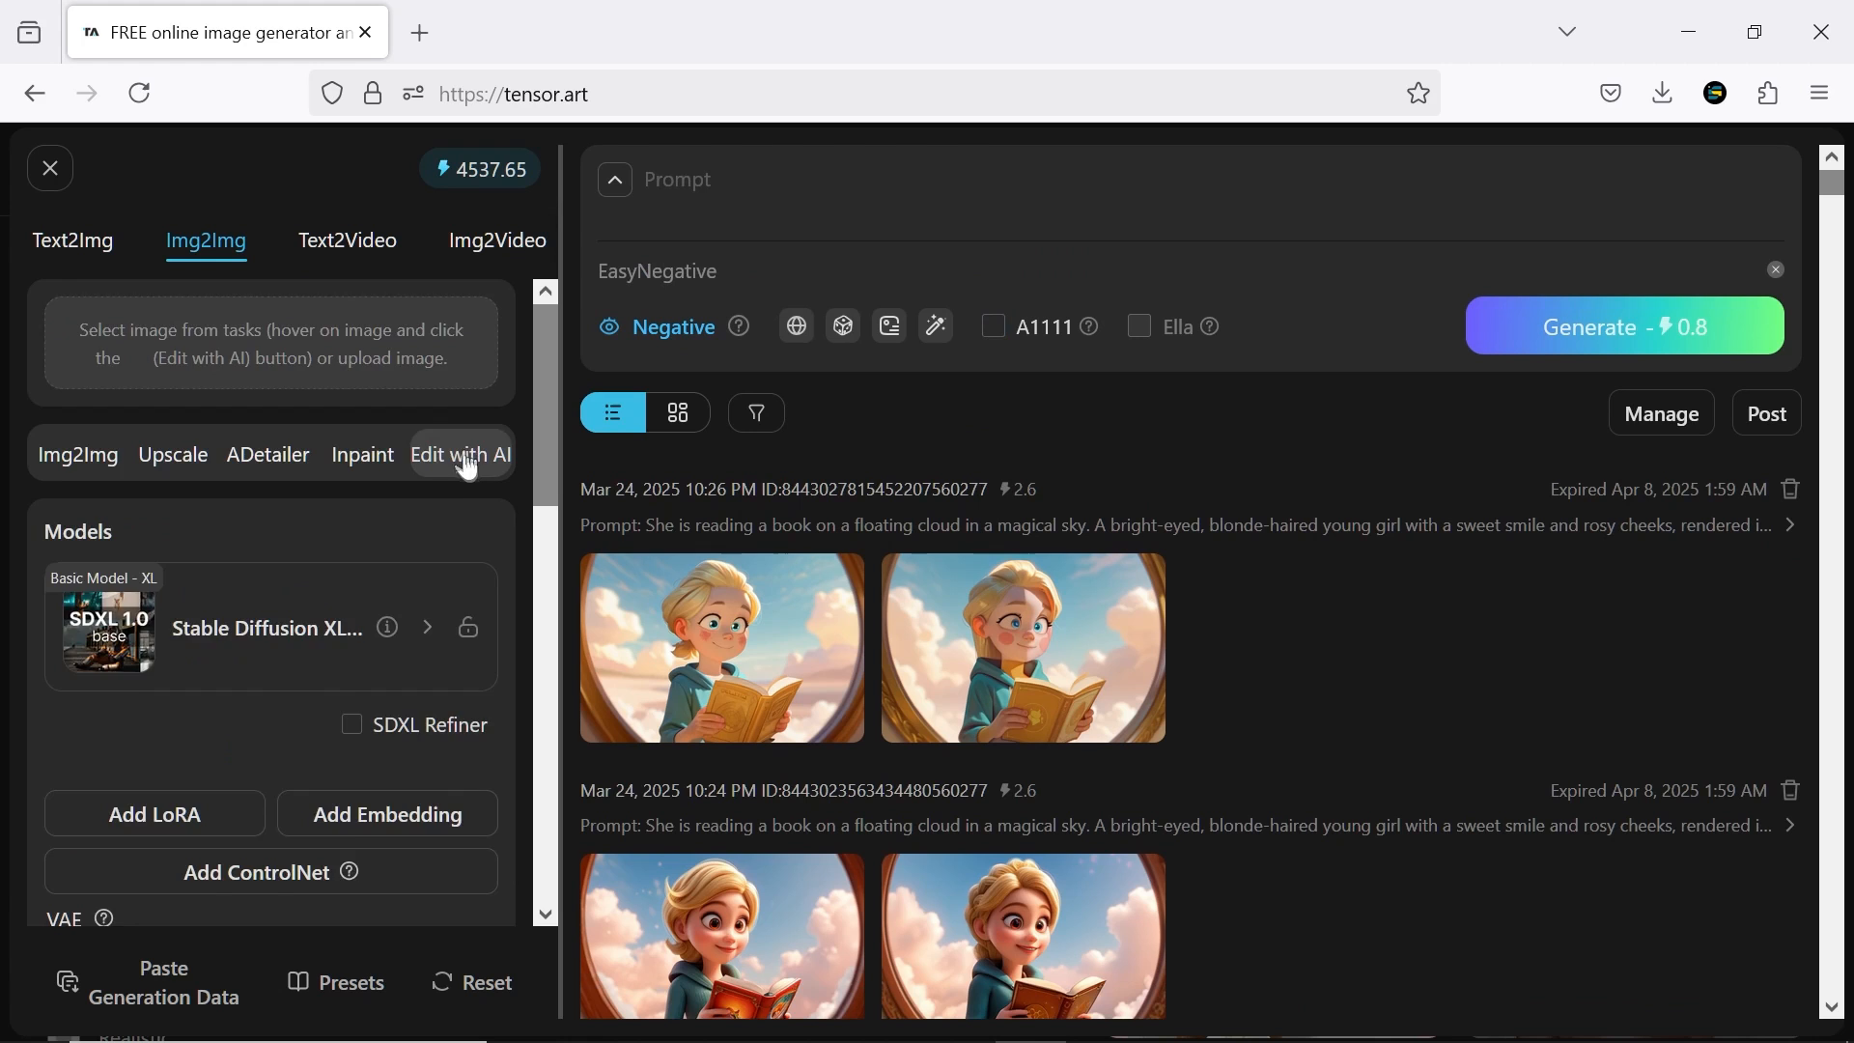
pyautogui.moveTo(547, 352); pyautogui.dragTo(560, 315)
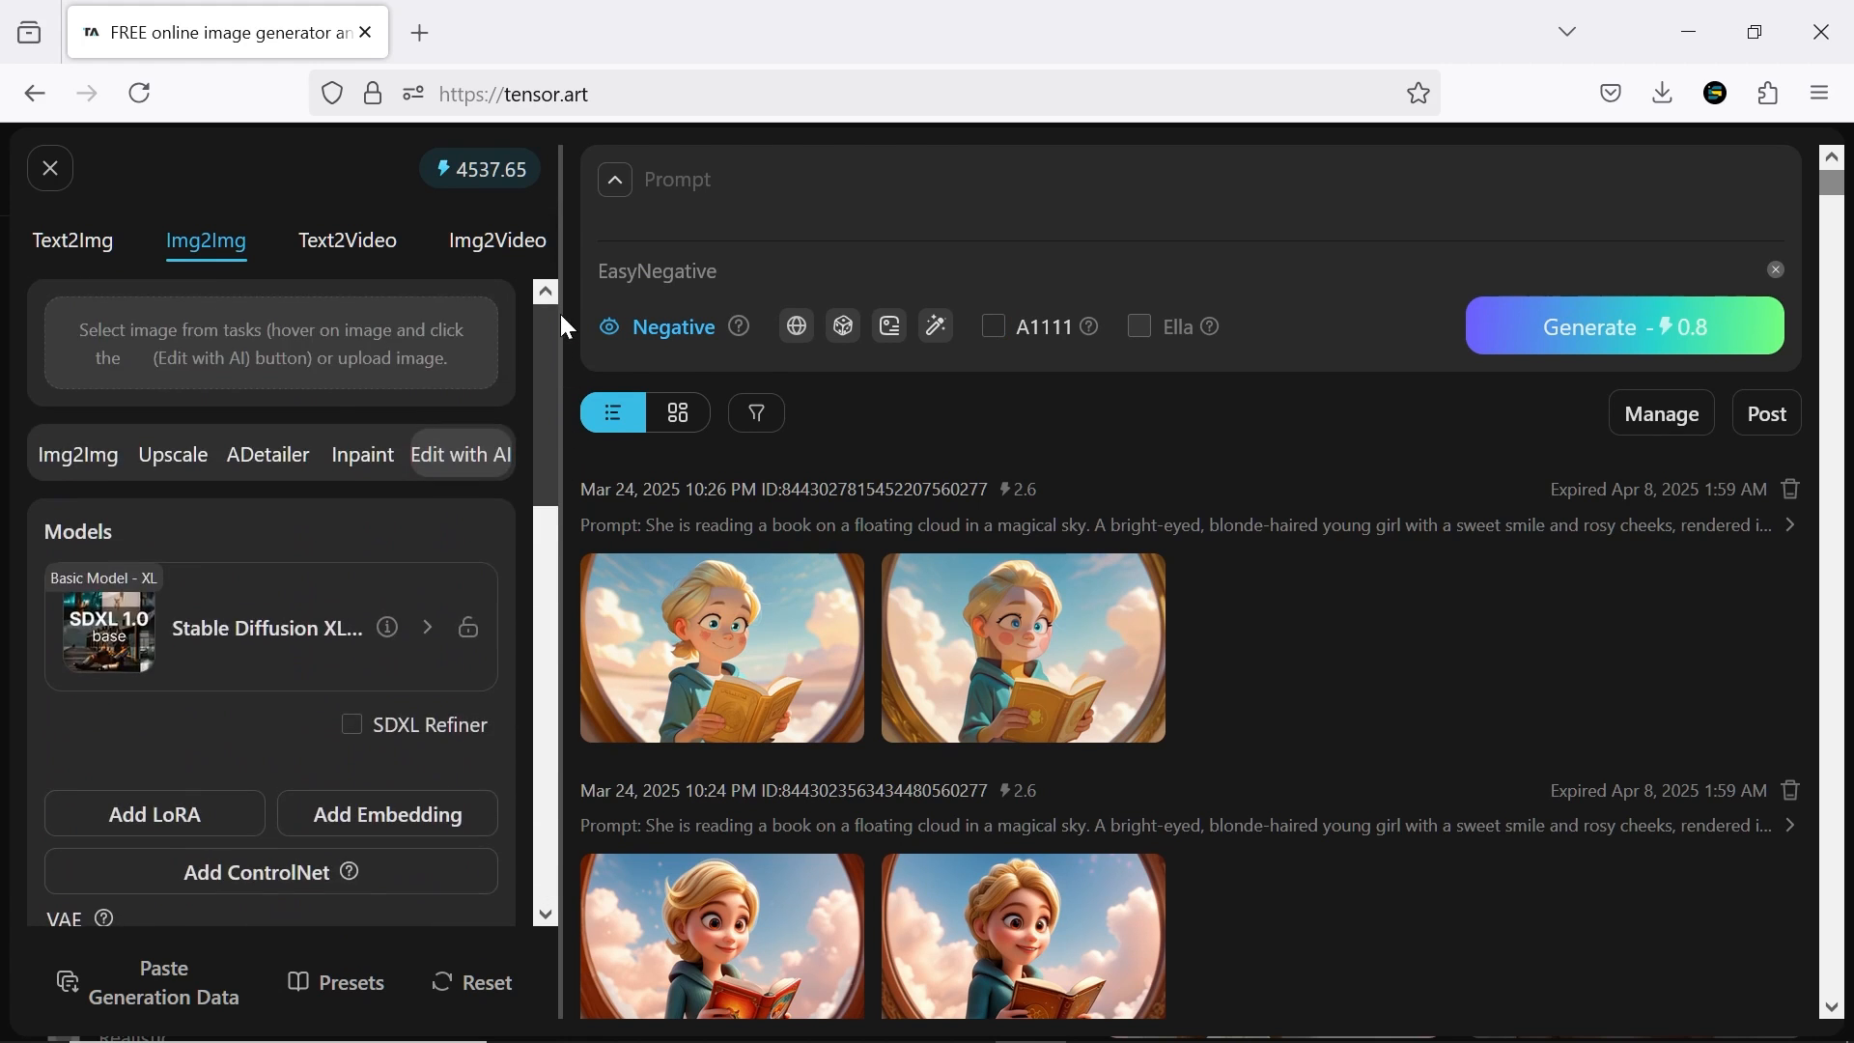
# Switch to Img2Video with the girl-reading image and browse the video base models, trying out LTX-Video-2b
pyautogui.click(497, 241)
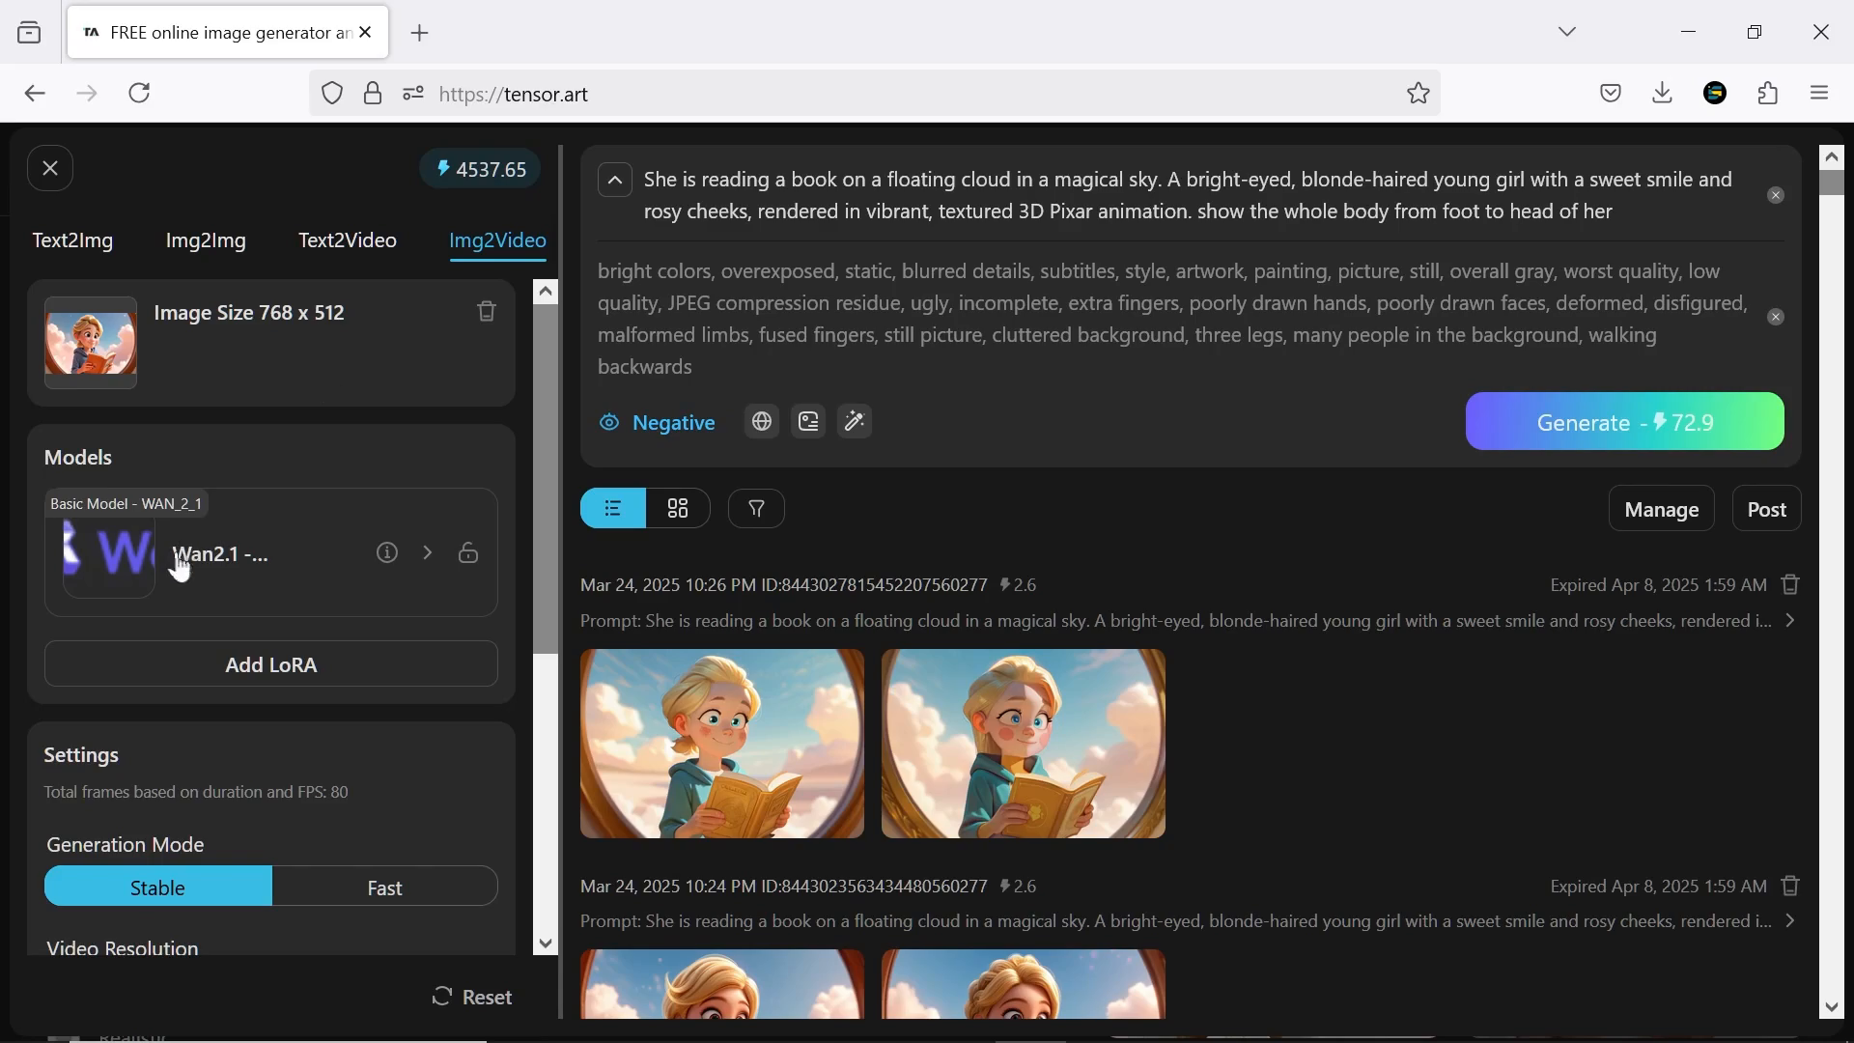
pyautogui.click(244, 571)
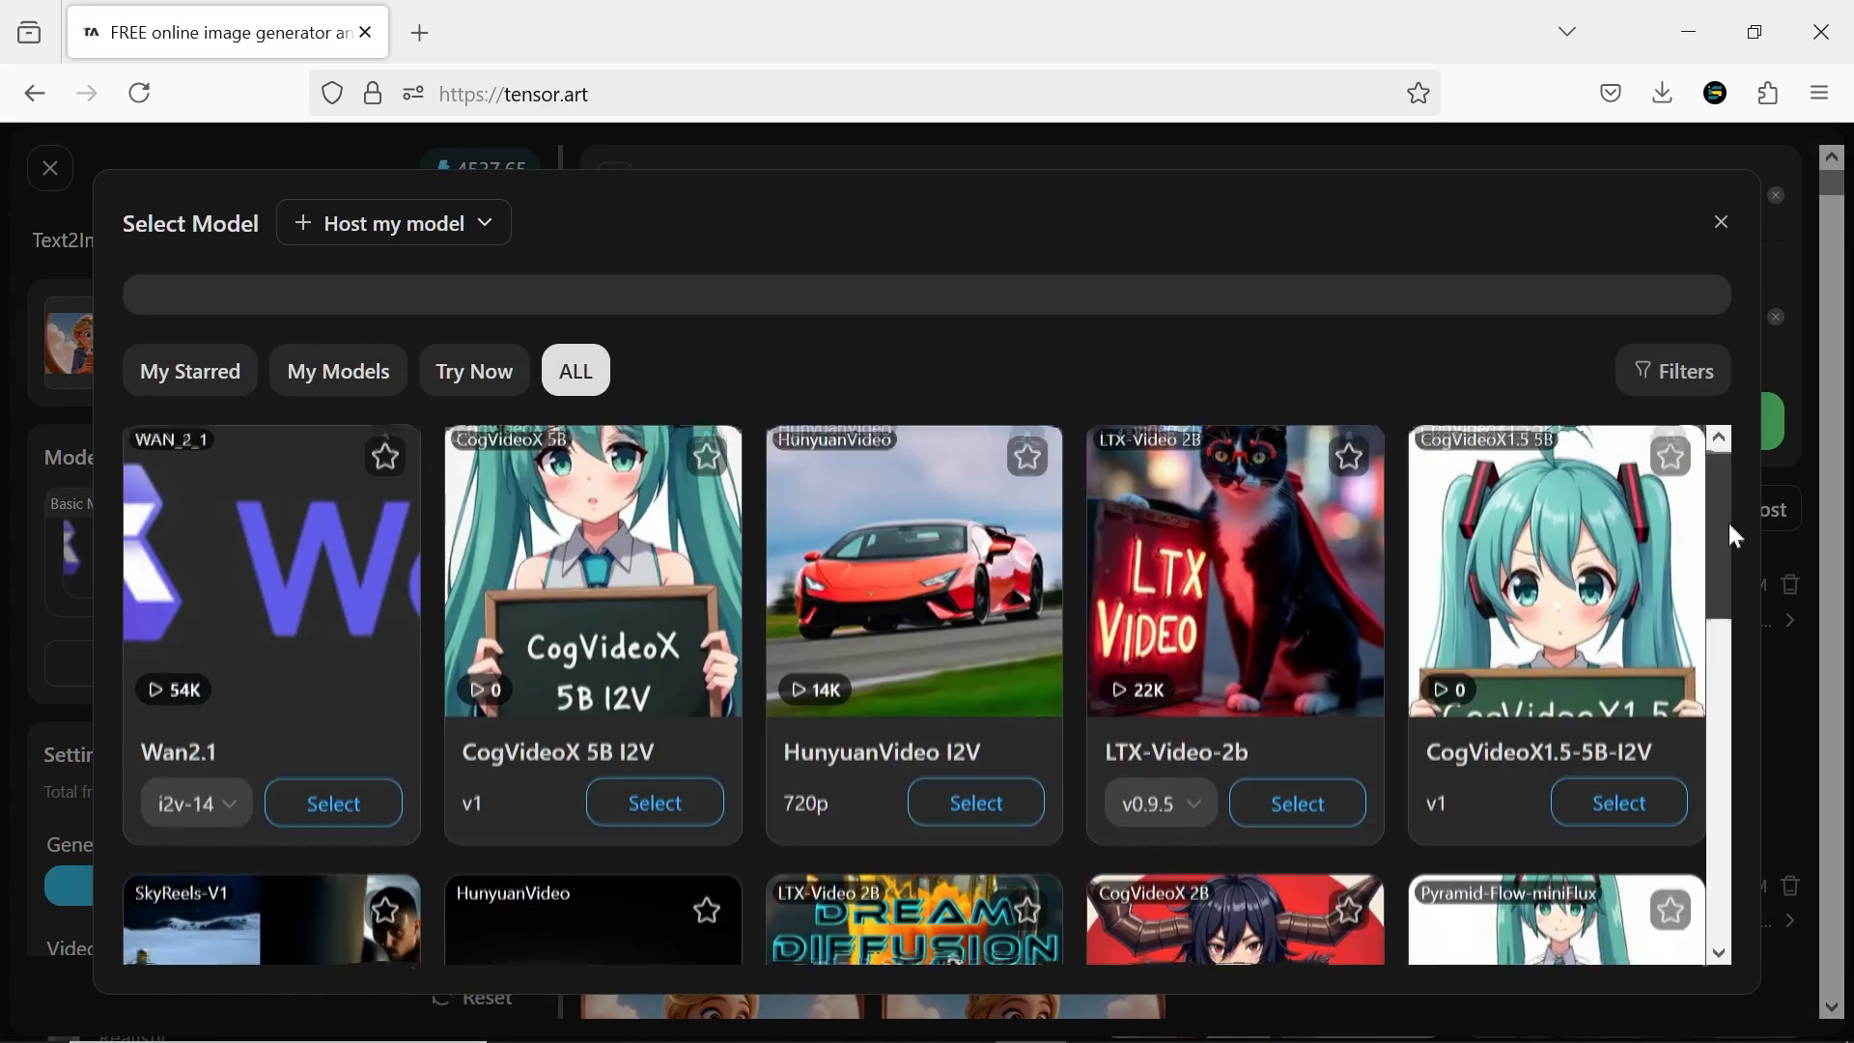
pyautogui.moveTo(1729, 520); pyautogui.dragTo(1786, 467)
pyautogui.click(310, 583)
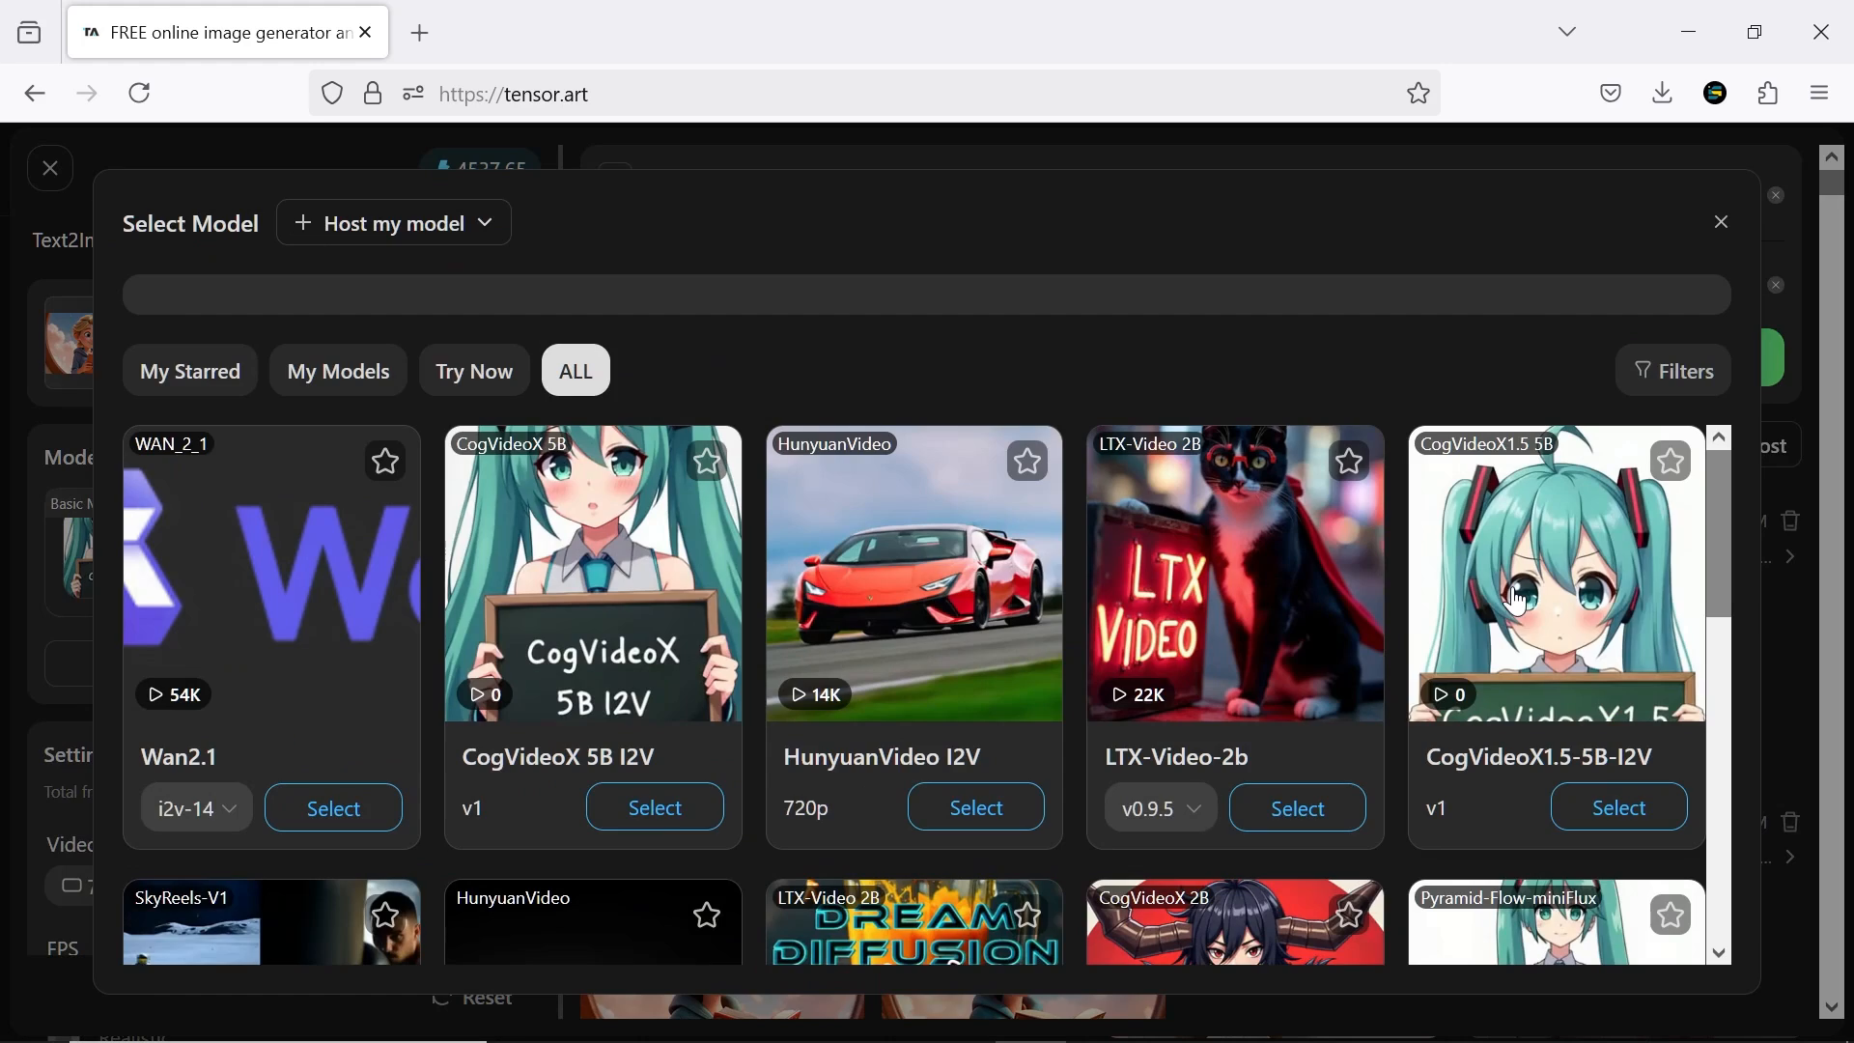
pyautogui.click(1315, 655)
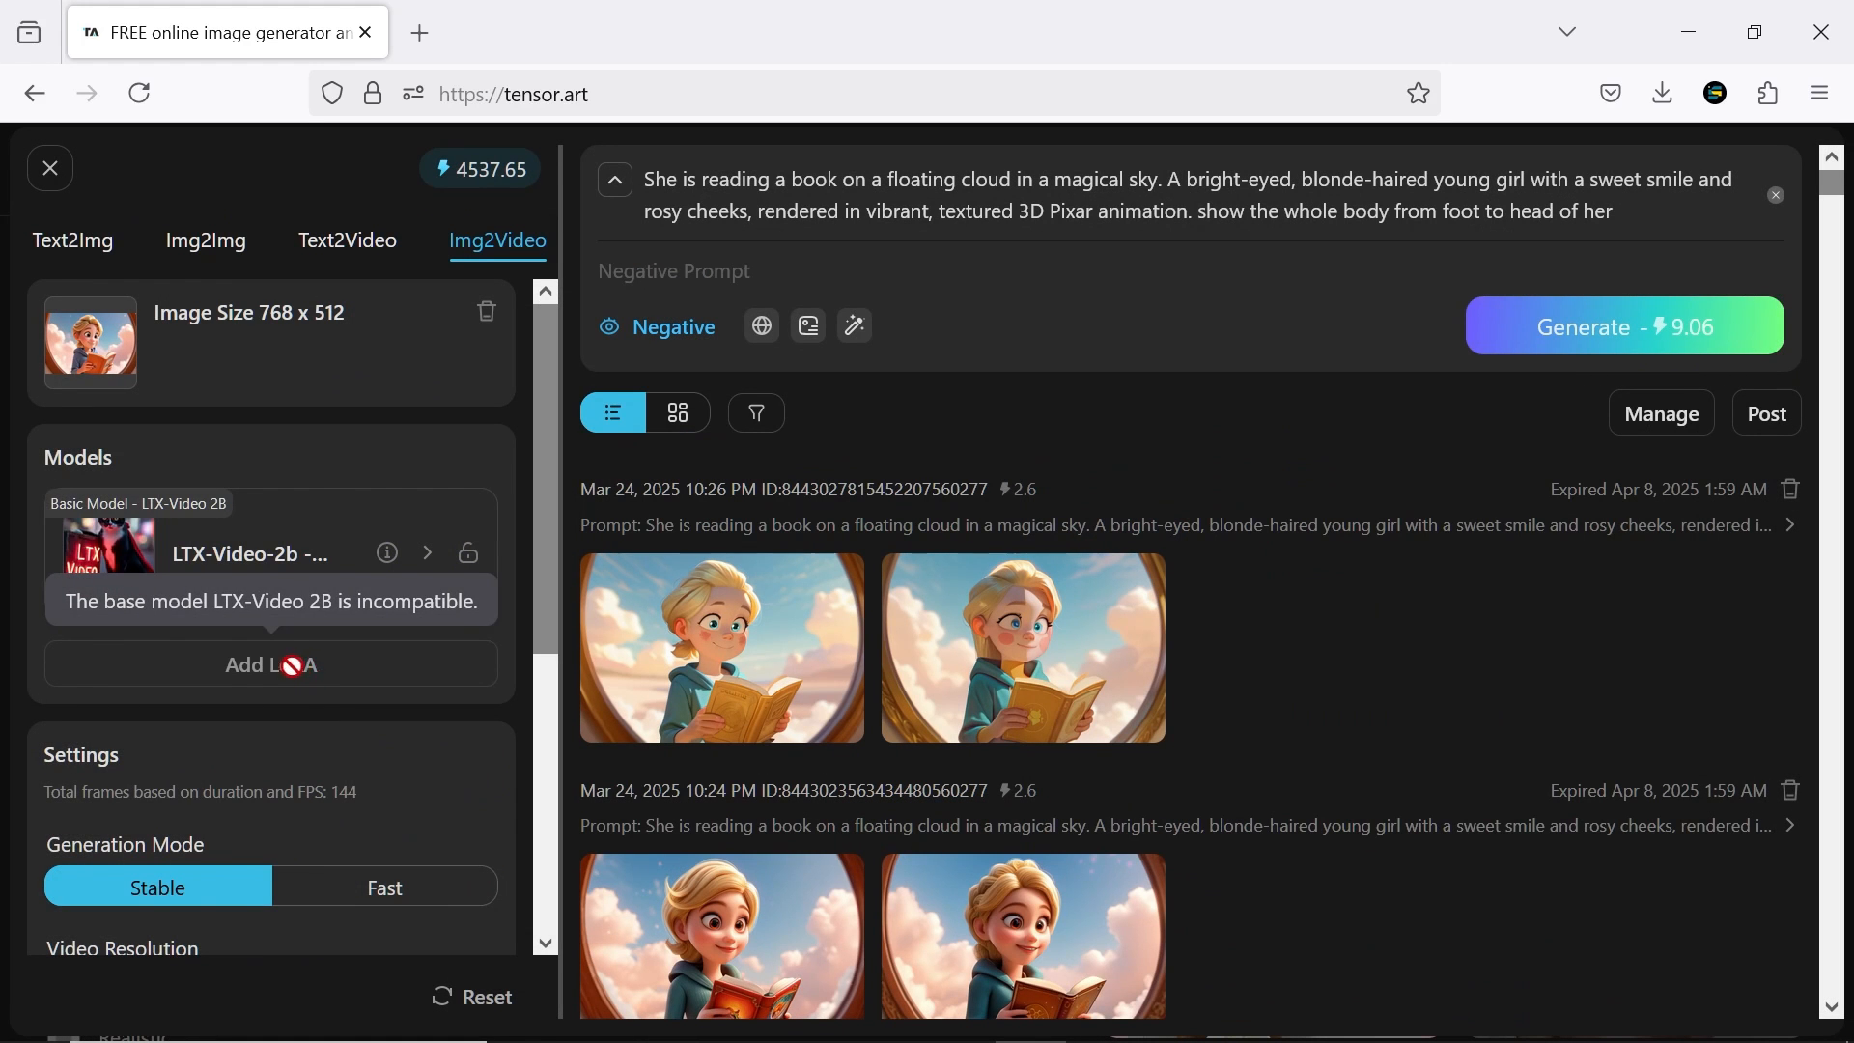
# Generate the Img2Video clip with Wan2.1 at 832x480 (16:9), Stable mode and a 5-second duration
pyautogui.moveTo(542, 563); pyautogui.dragTo(546, 763)
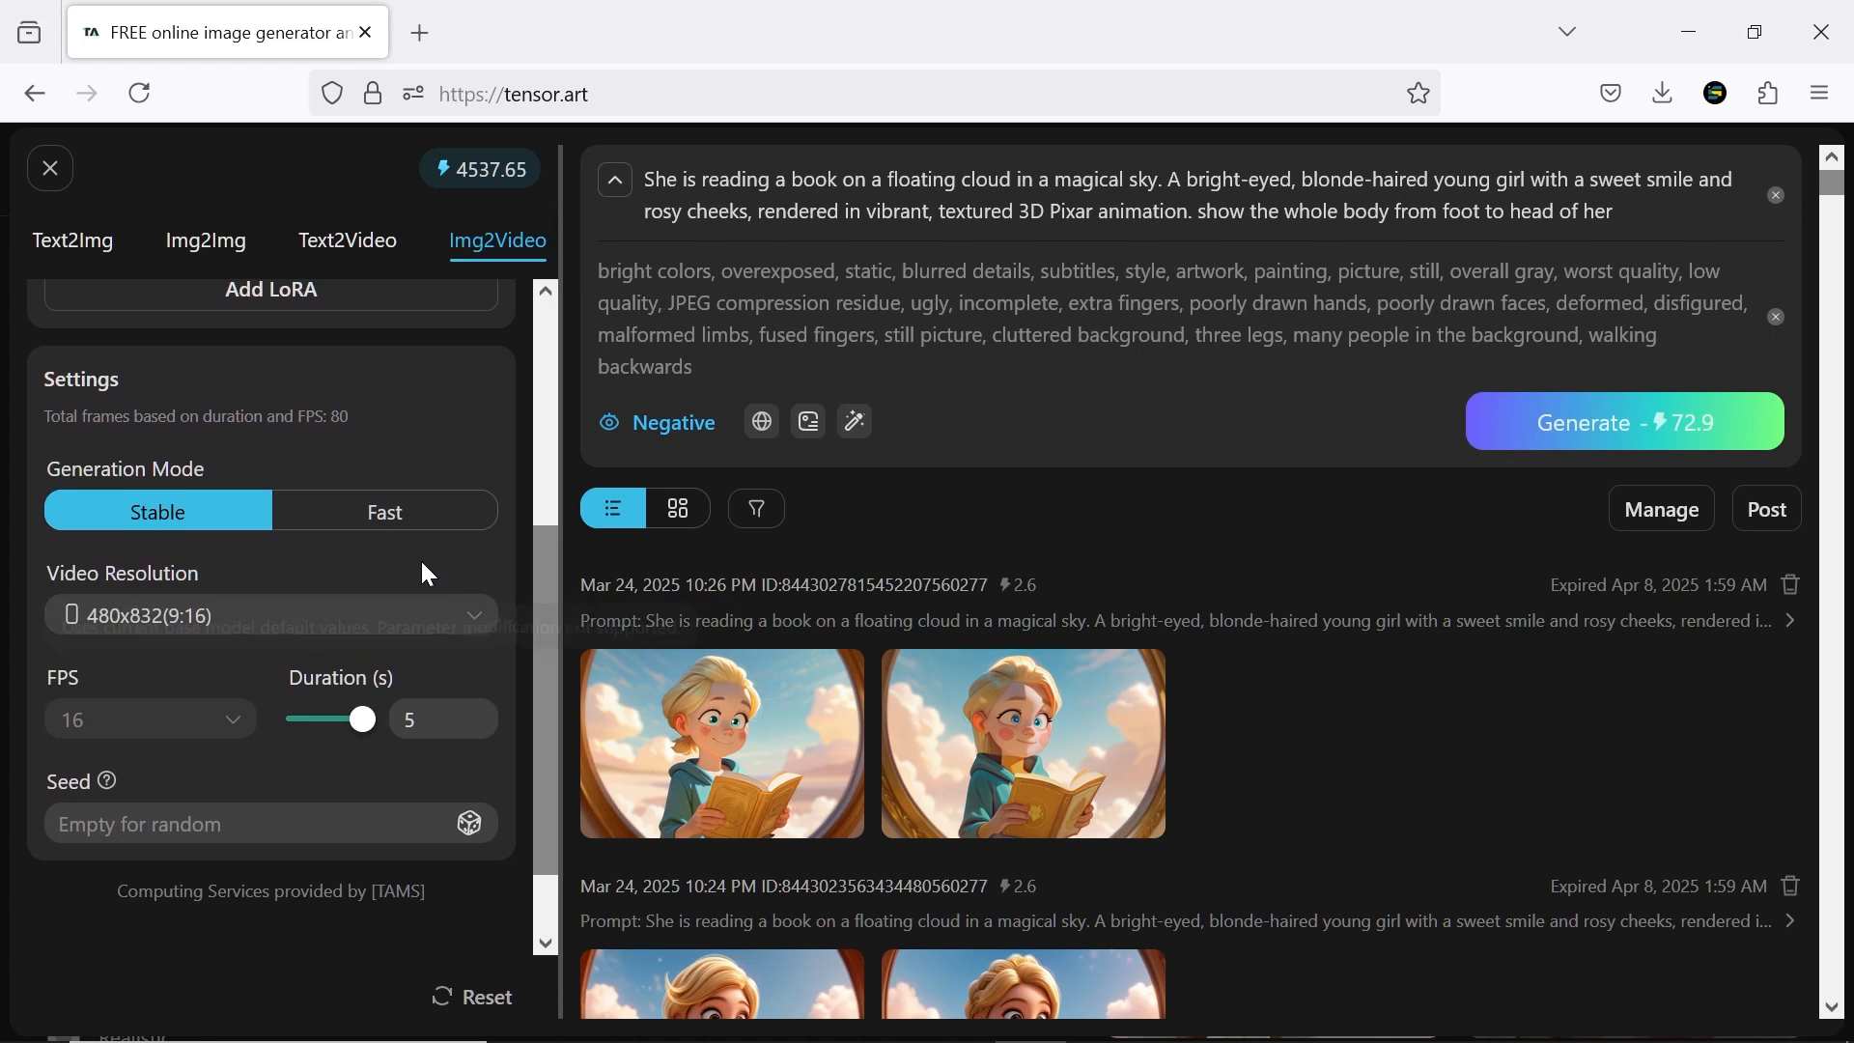
pyautogui.click(476, 625)
pyautogui.click(440, 718)
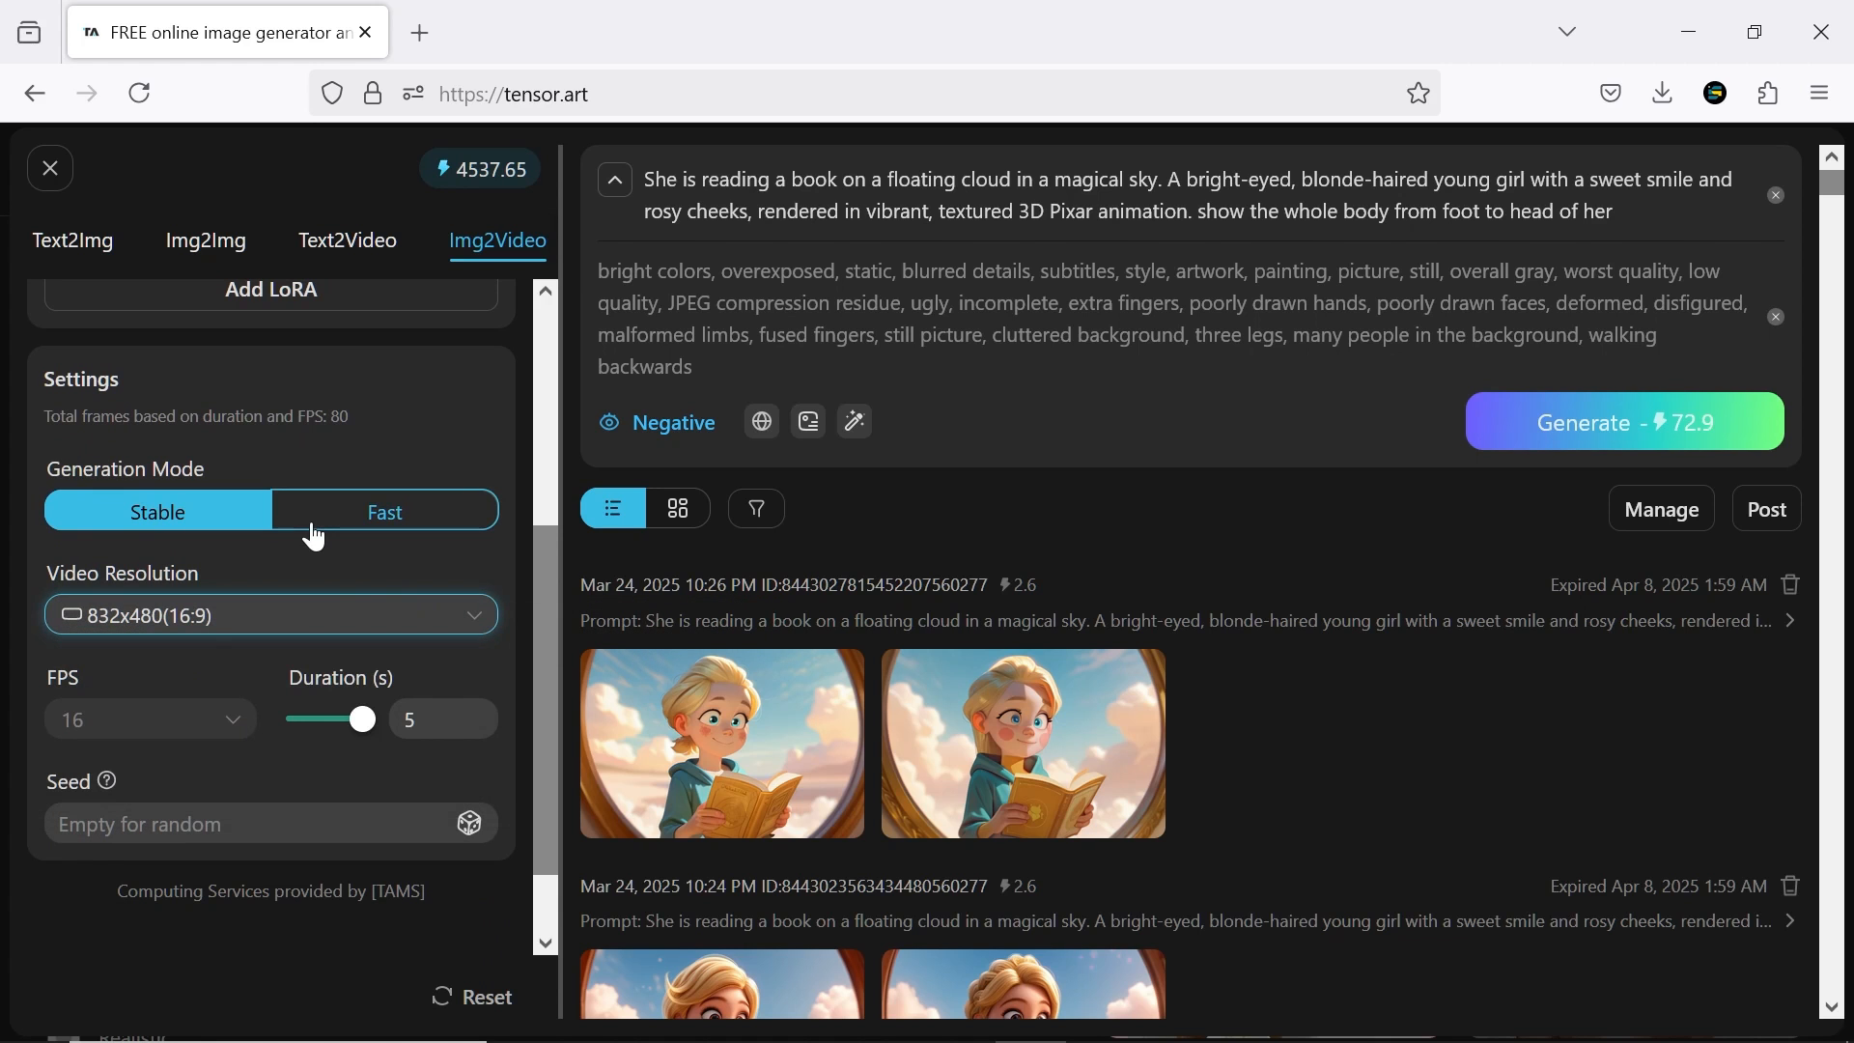
pyautogui.click(307, 523)
pyautogui.click(233, 523)
pyautogui.click(322, 722)
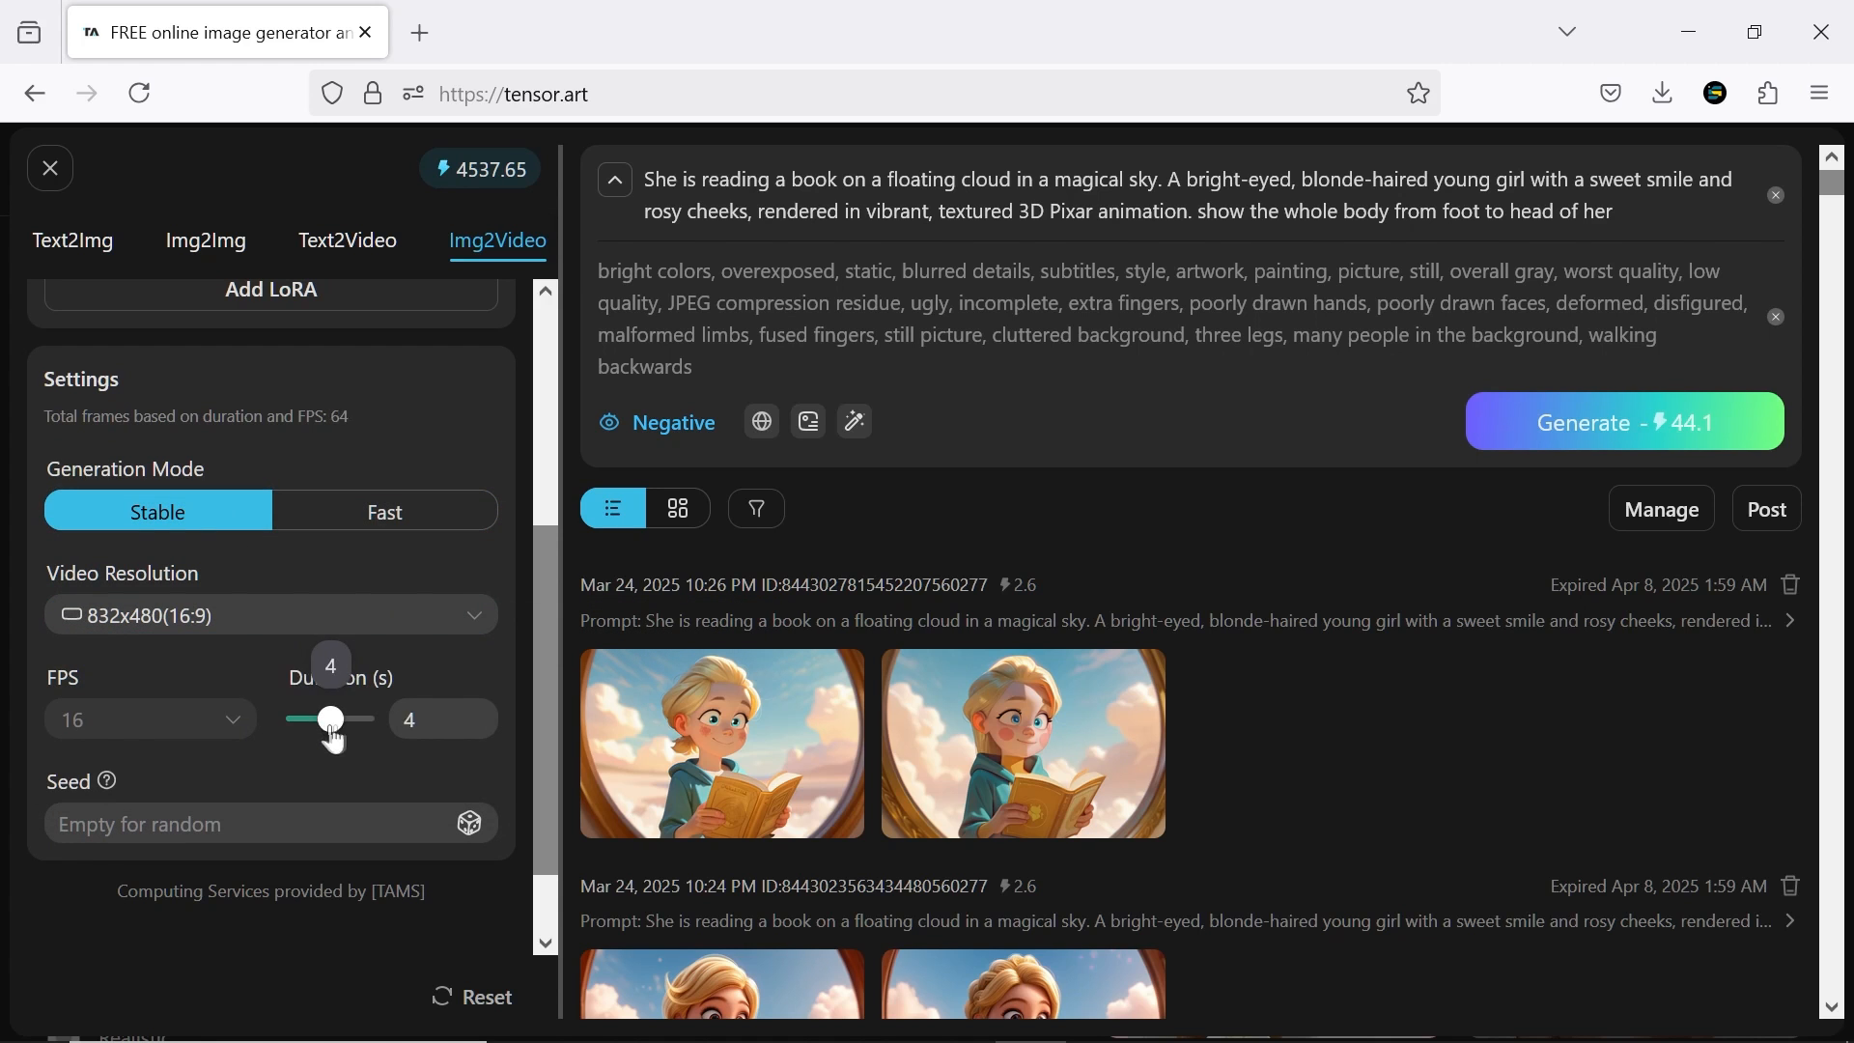
pyautogui.moveTo(325, 722); pyautogui.dragTo(370, 719)
pyautogui.click(1575, 421)
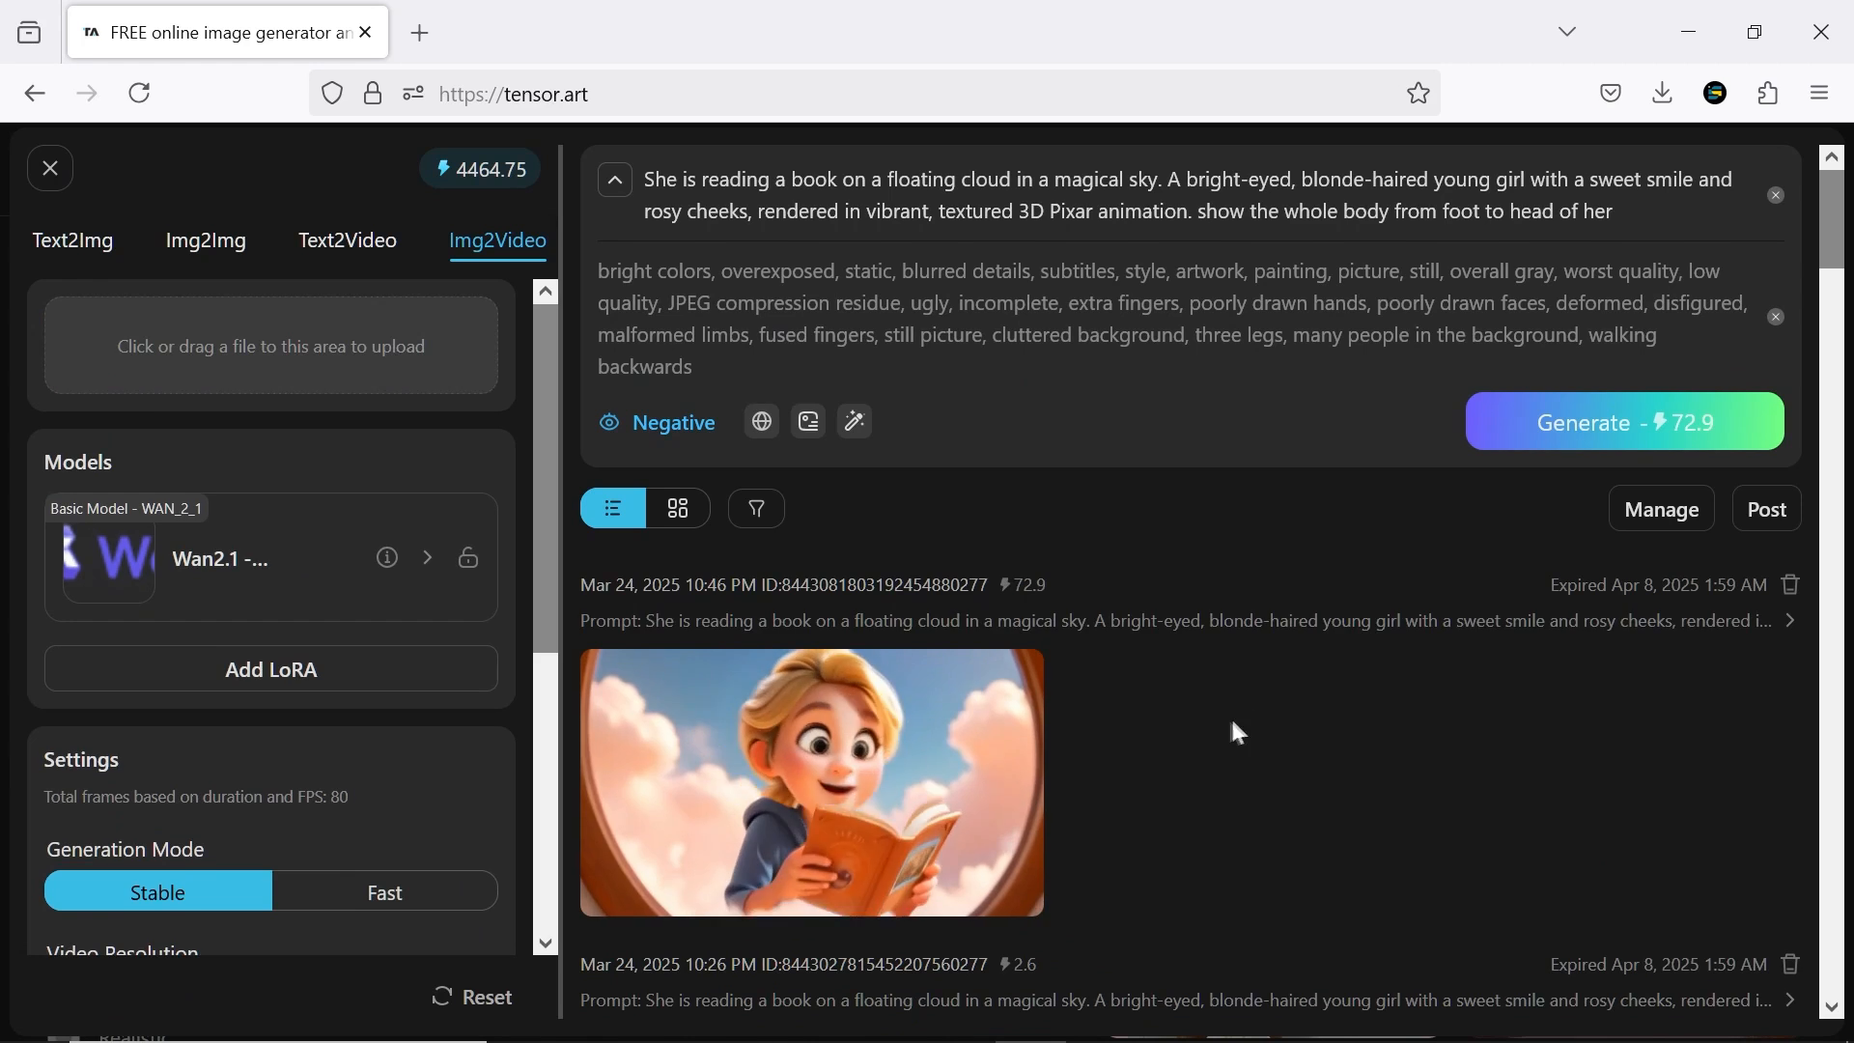
# View the generated videos of the girl reading at full size and check which video model was used
pyautogui.click(883, 757)
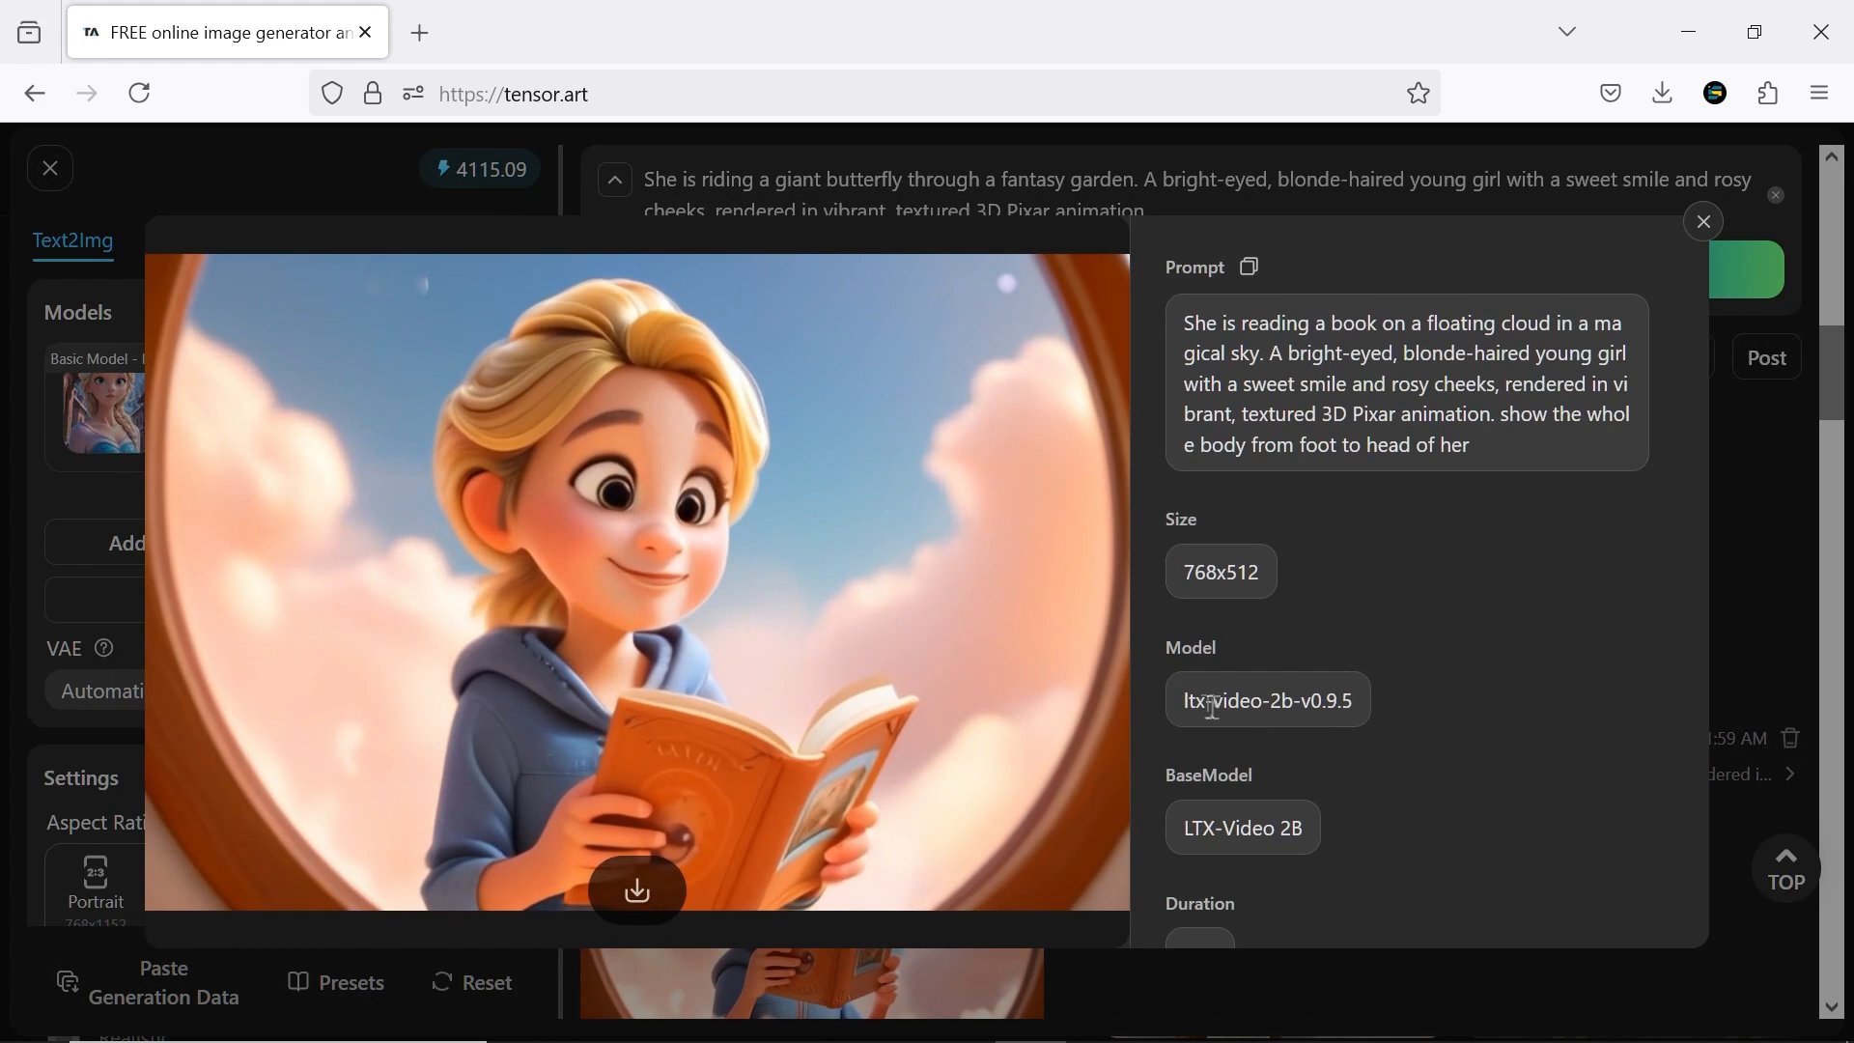
pyautogui.moveTo(1182, 698); pyautogui.dragTo(1356, 704)
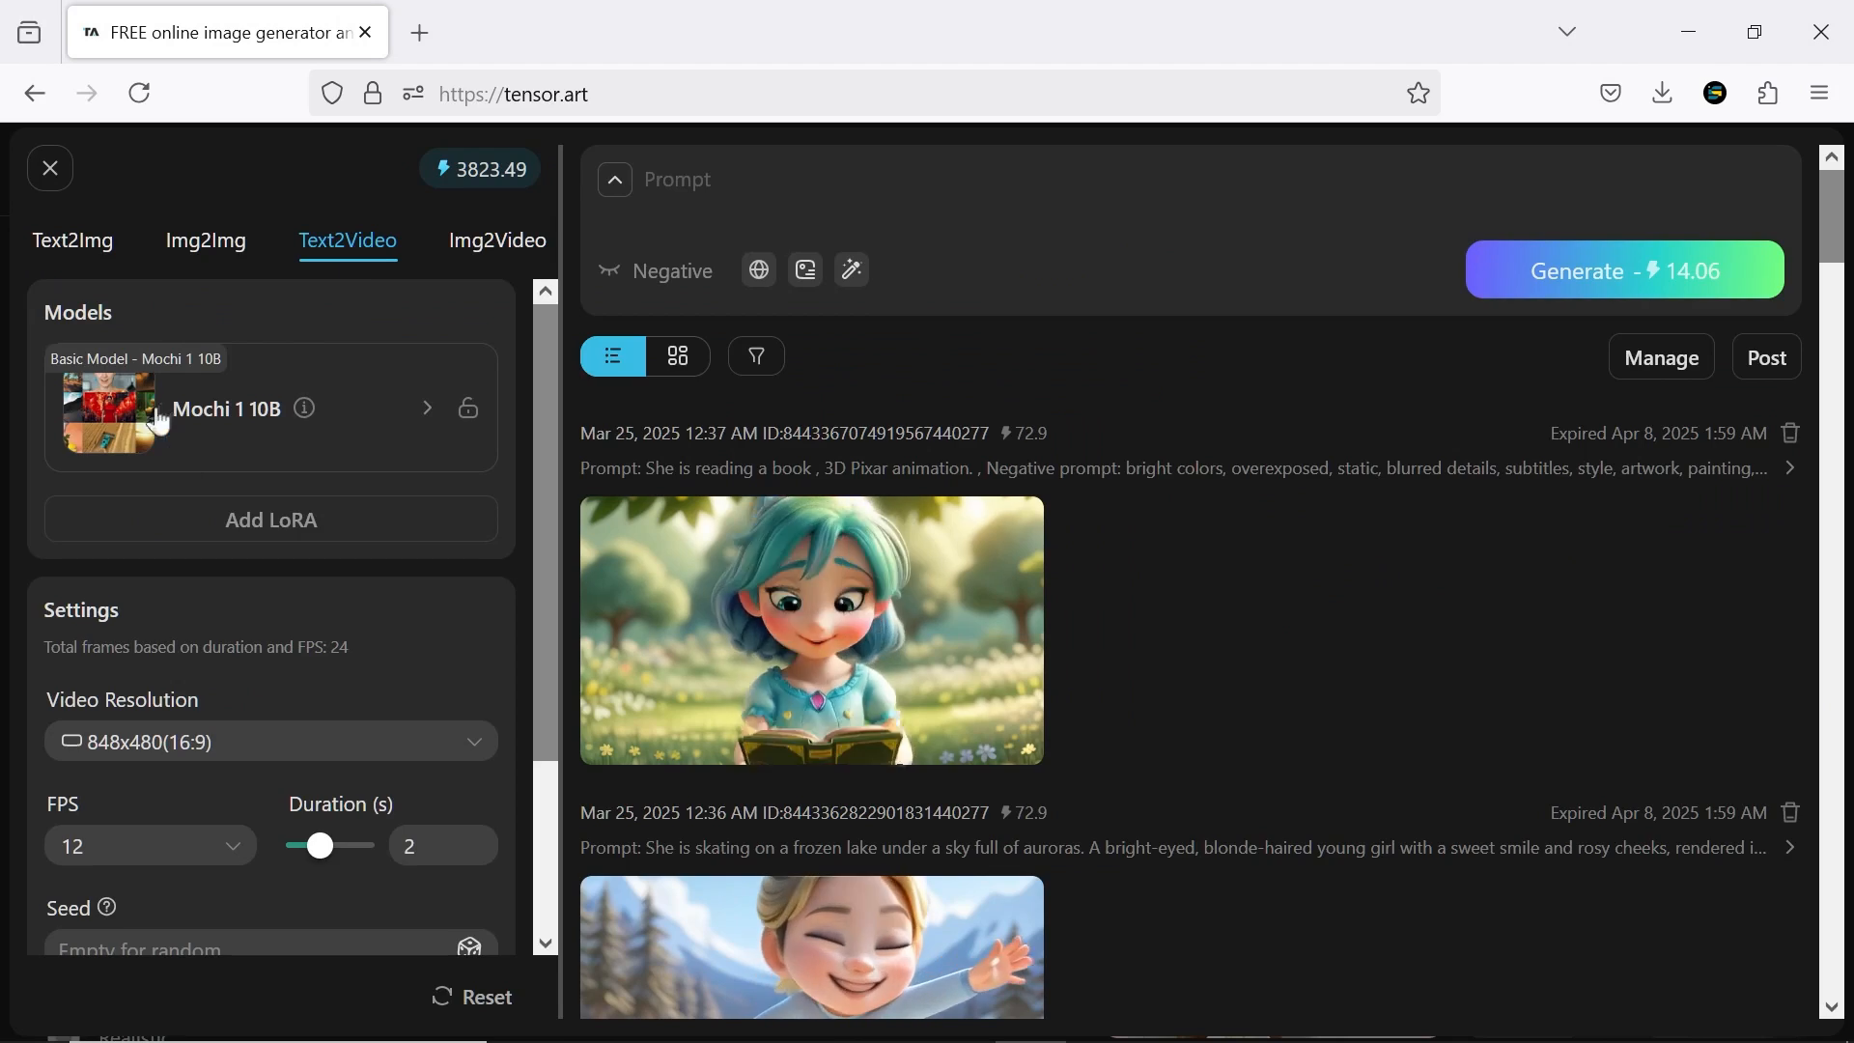
# Browse the full list of base models available for Text2Video
pyautogui.click(193, 401)
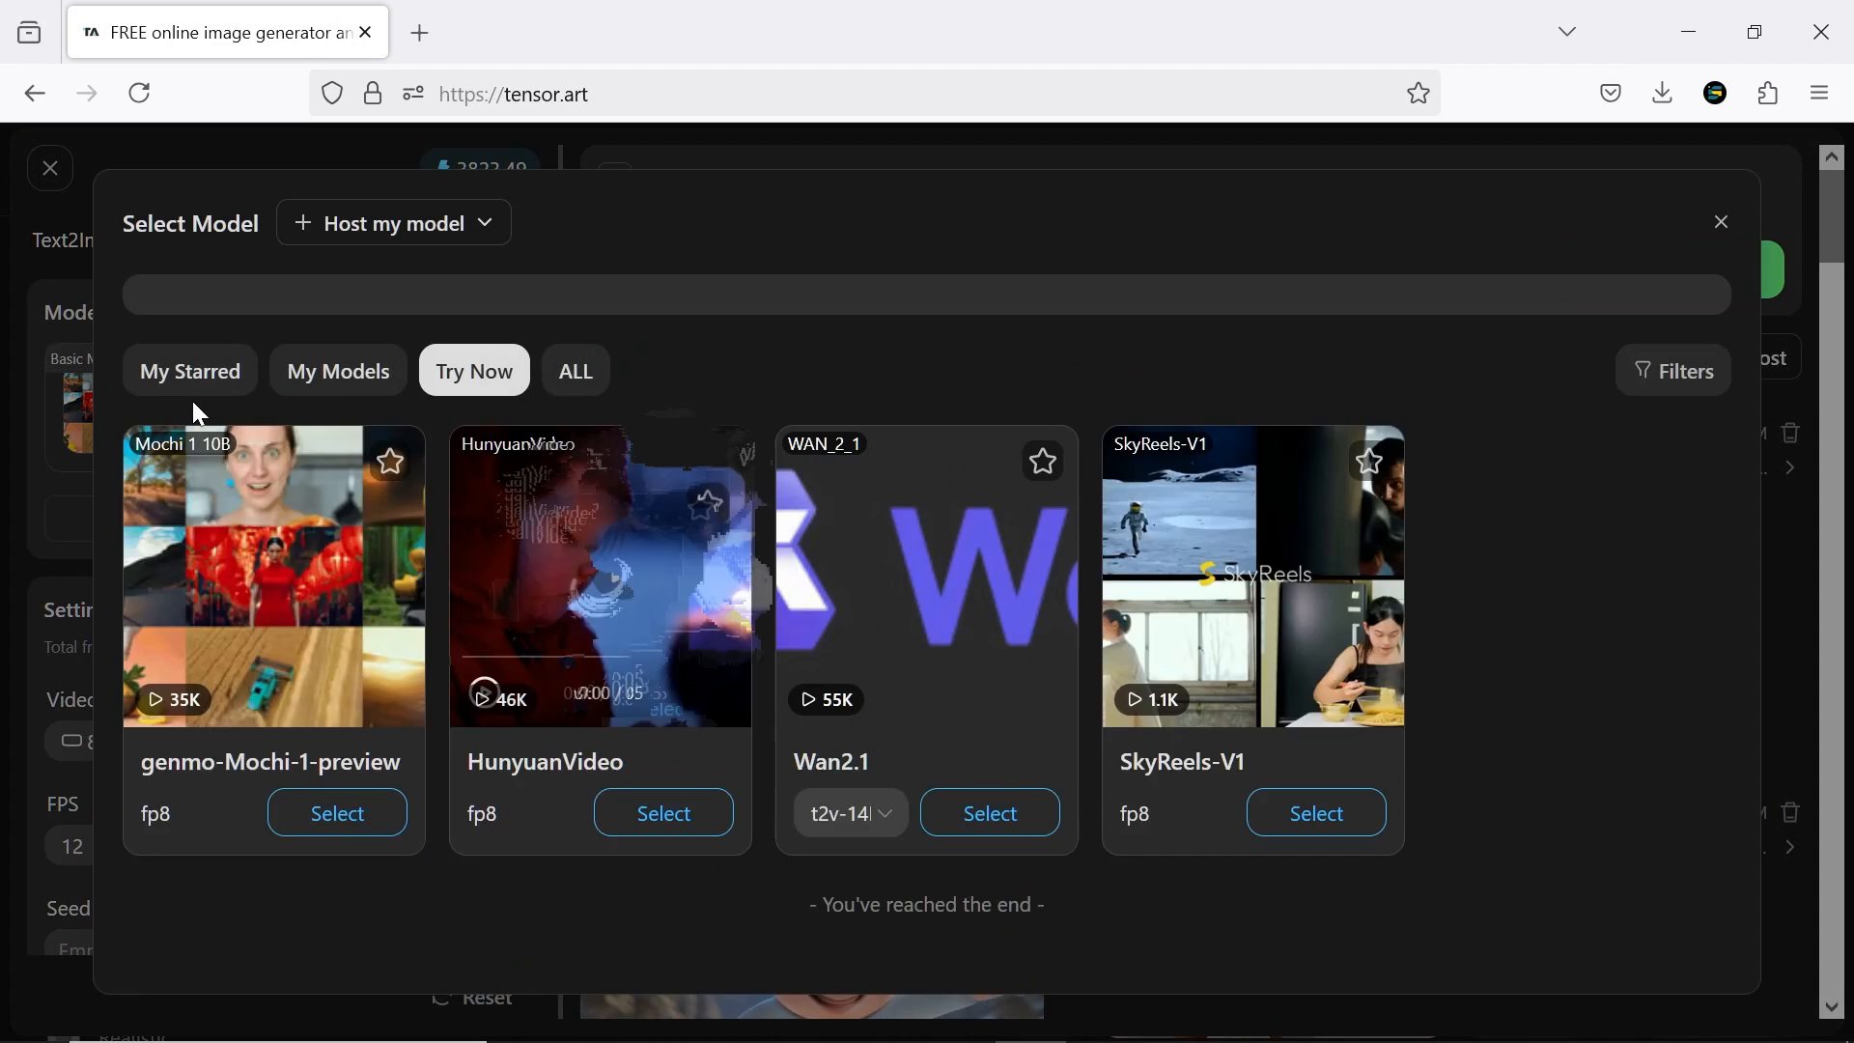
pyautogui.click(577, 377)
pyautogui.moveTo(1714, 510); pyautogui.dragTo(1713, 788)
pyautogui.click(214, 744)
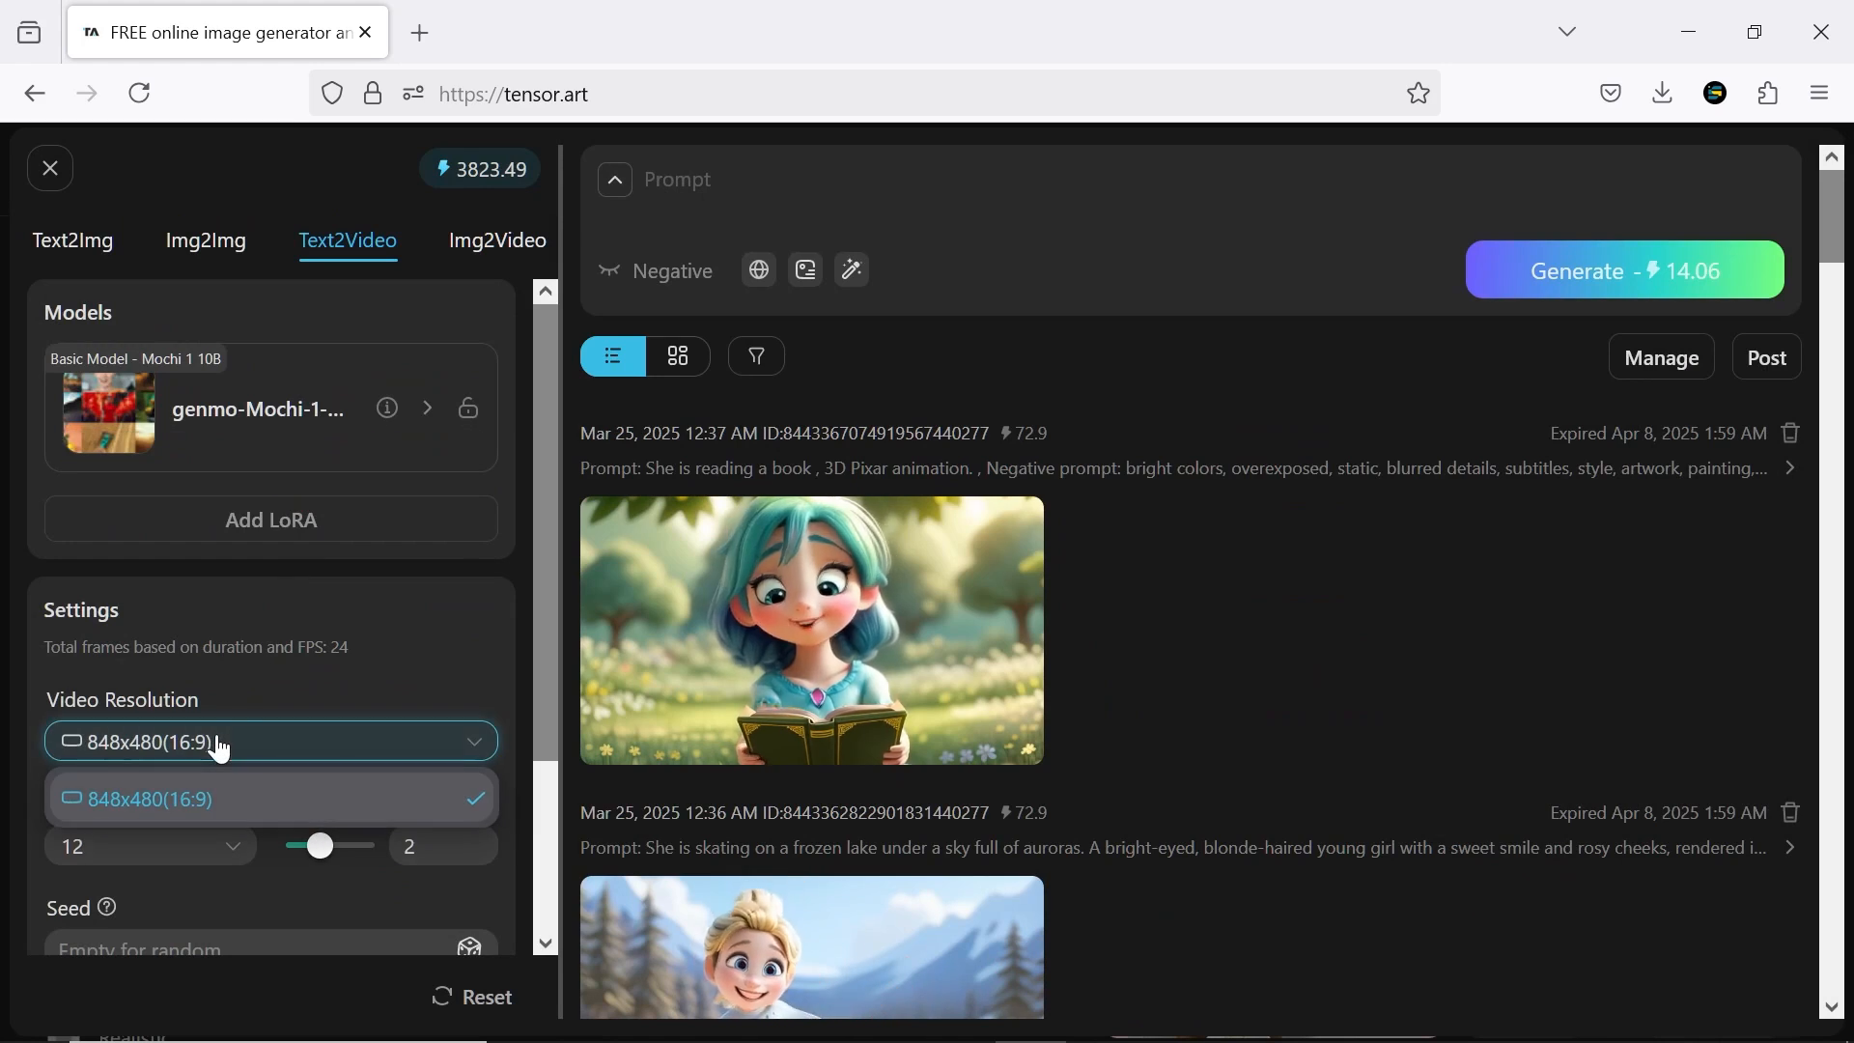
pyautogui.click(233, 683)
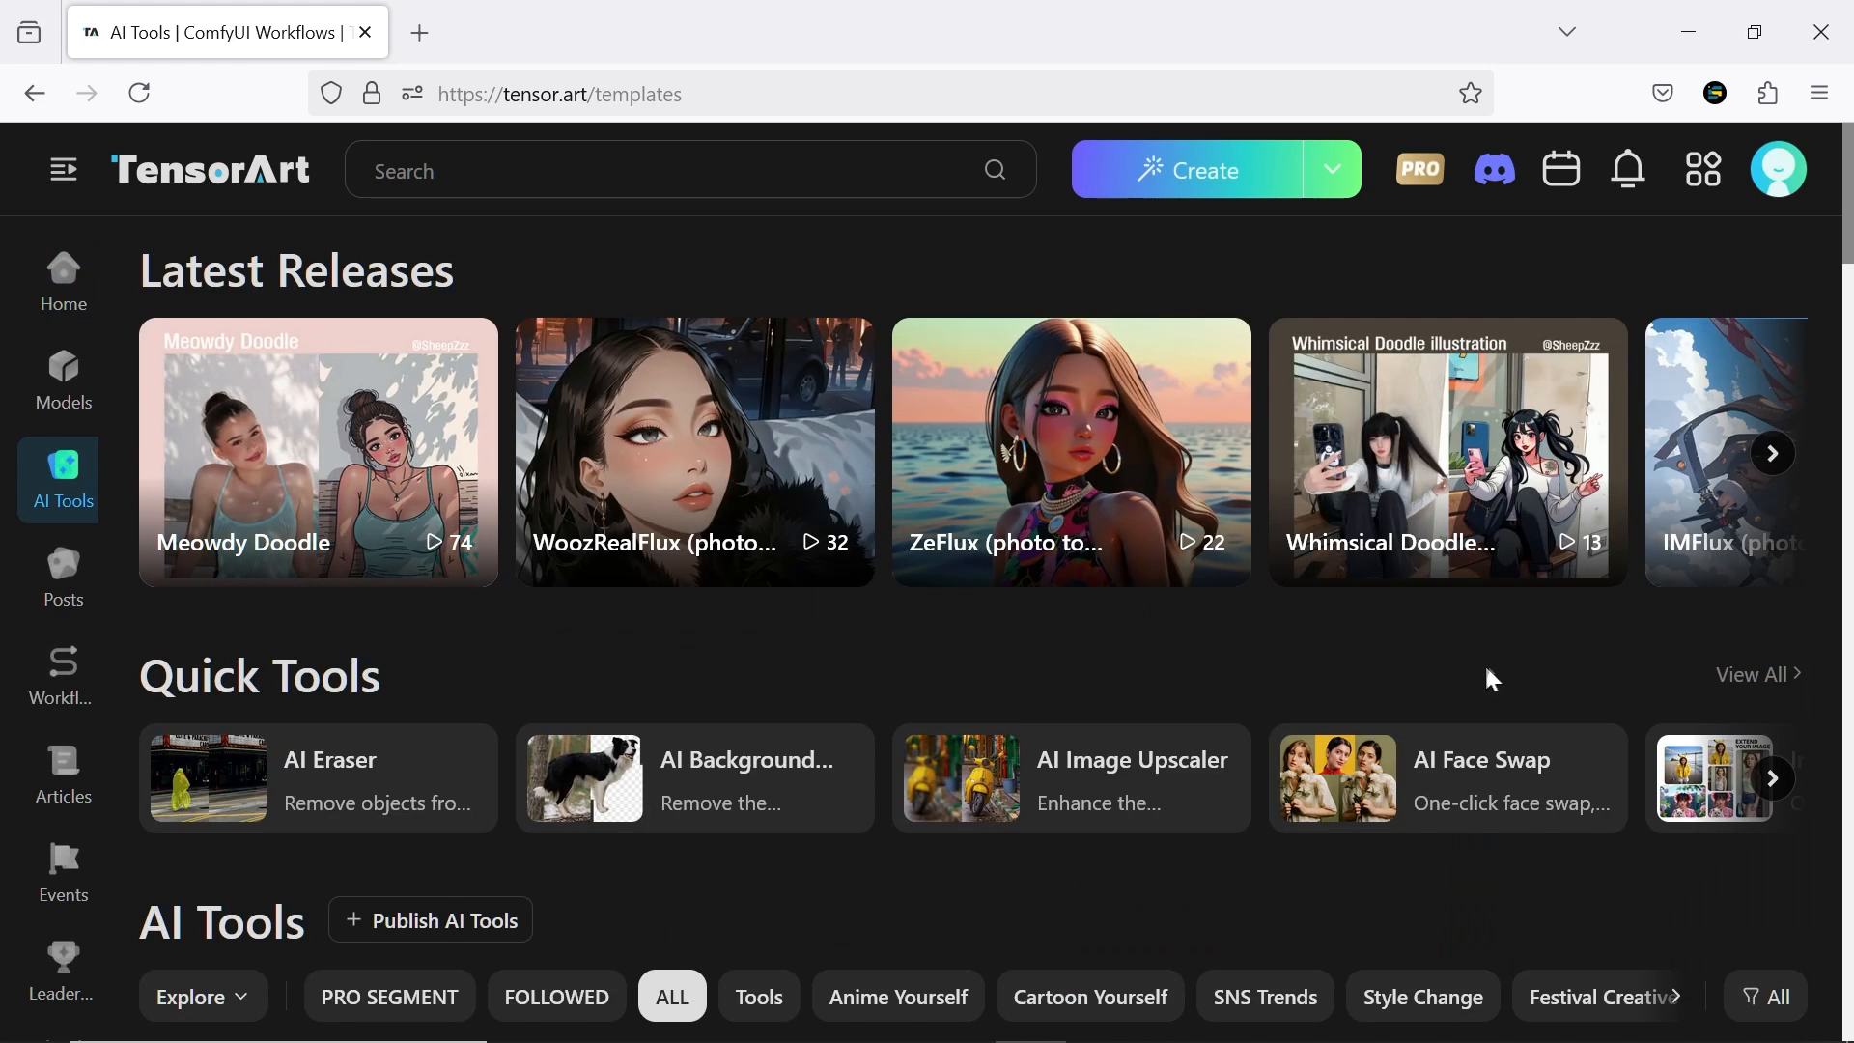
# Browse the AI Tools page, its latest releases and popular tools, and look through the full Quick Tools collection
pyautogui.click(1773, 778)
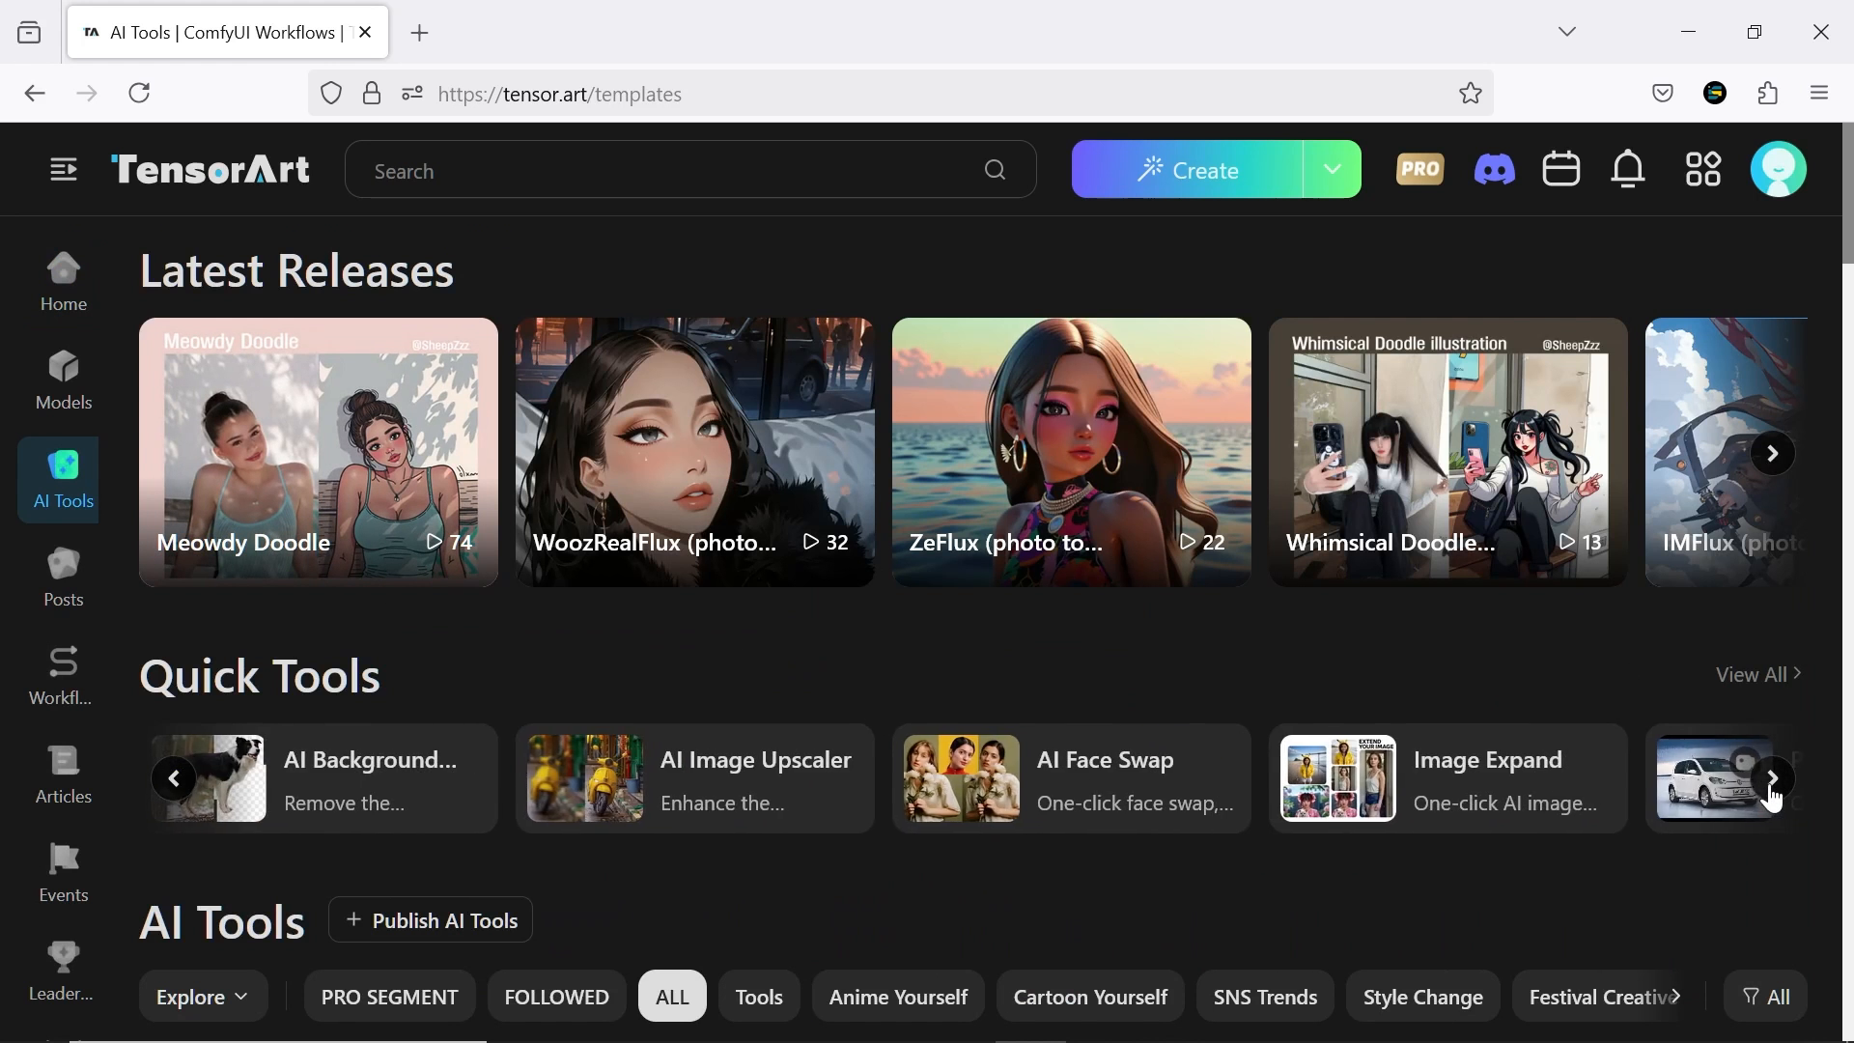
pyautogui.click(1773, 453)
pyautogui.middleClick(1825, 339)
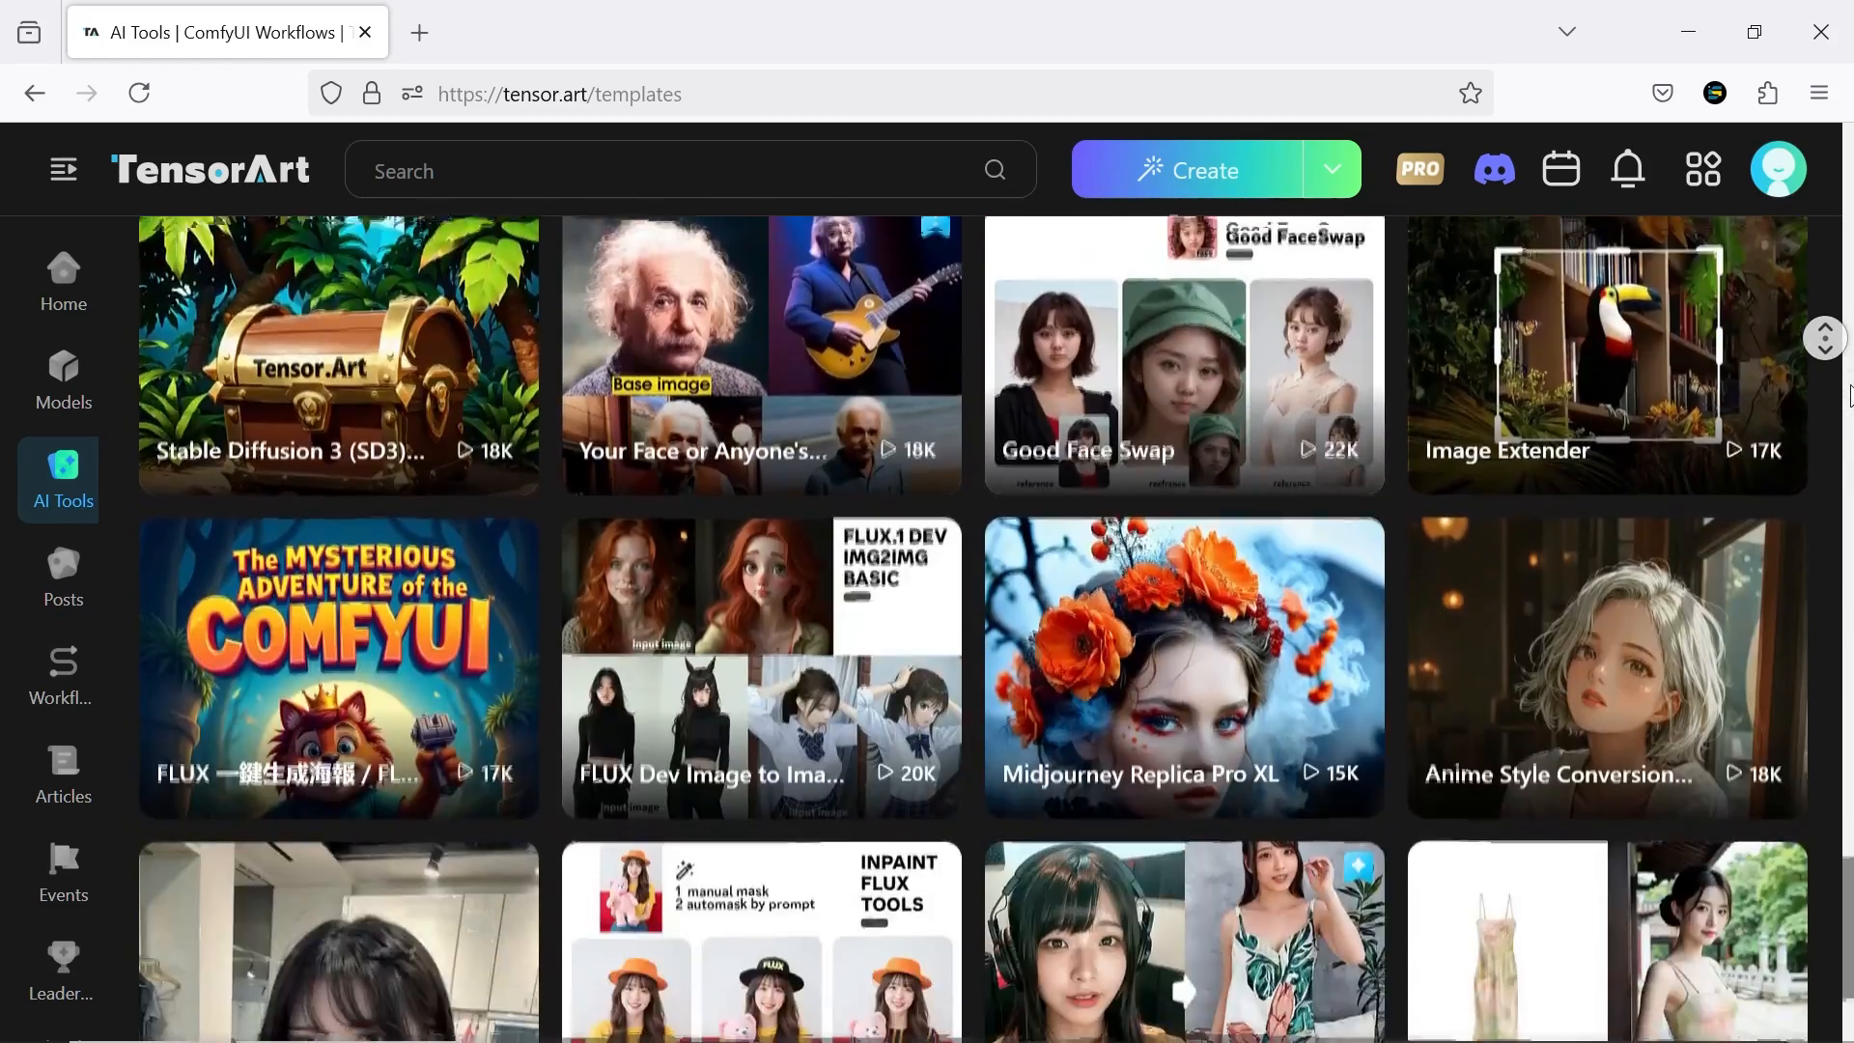
pyautogui.scroll(5, 1763, 525)
pyautogui.click(1763, 525)
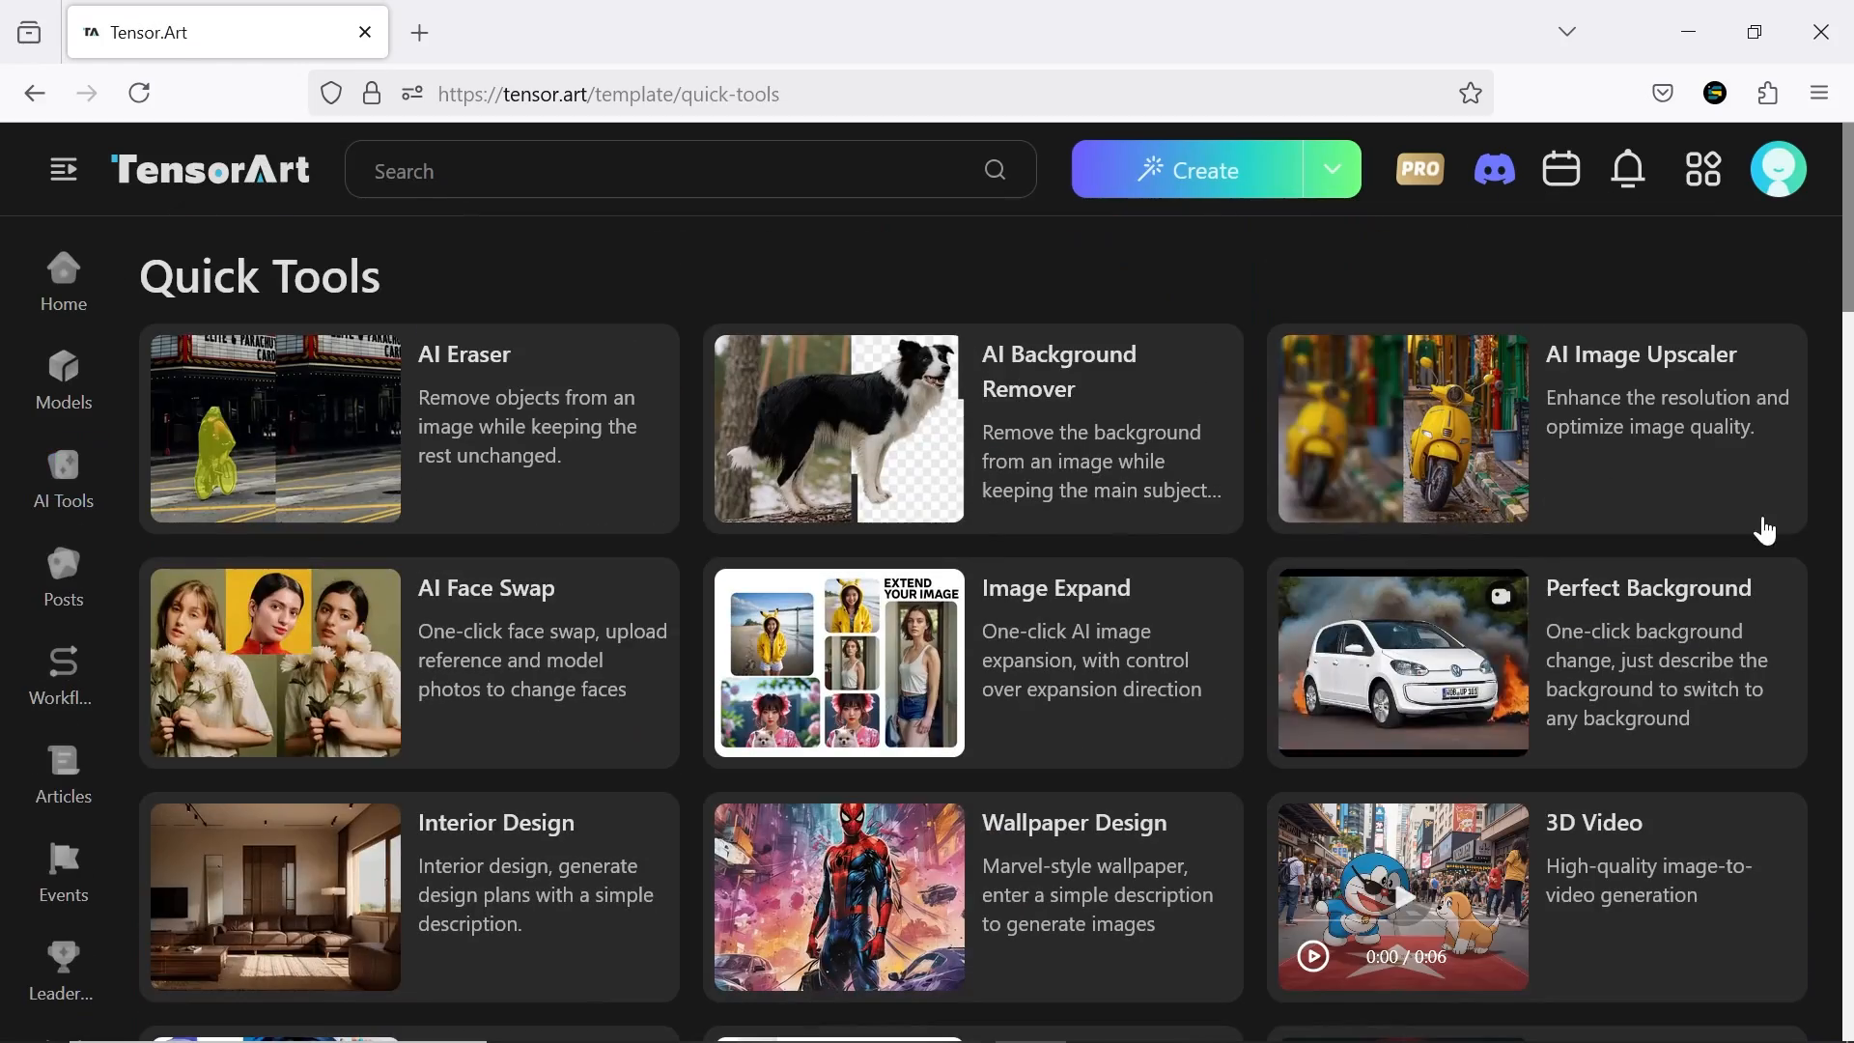
pyautogui.middleClick(1824, 350)
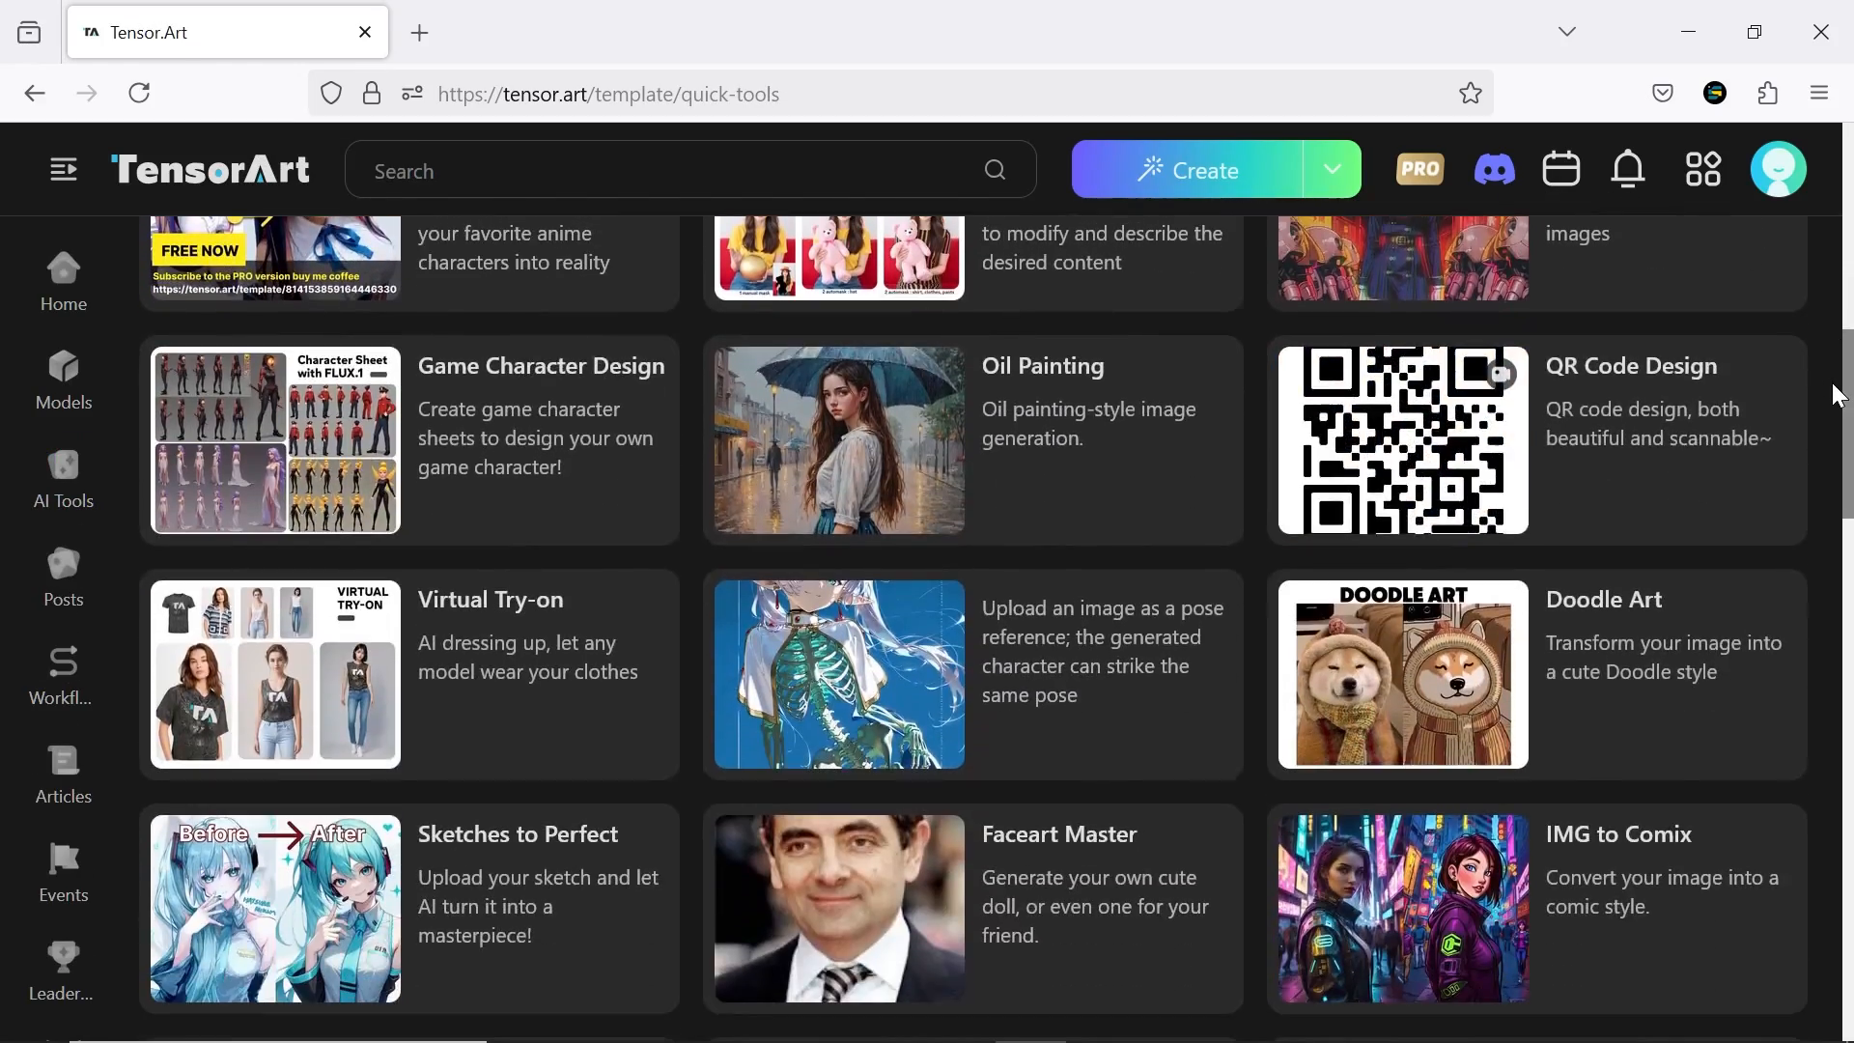
# Open the Game Character Design quick tool and look through its example character sheets
pyautogui.click(328, 460)
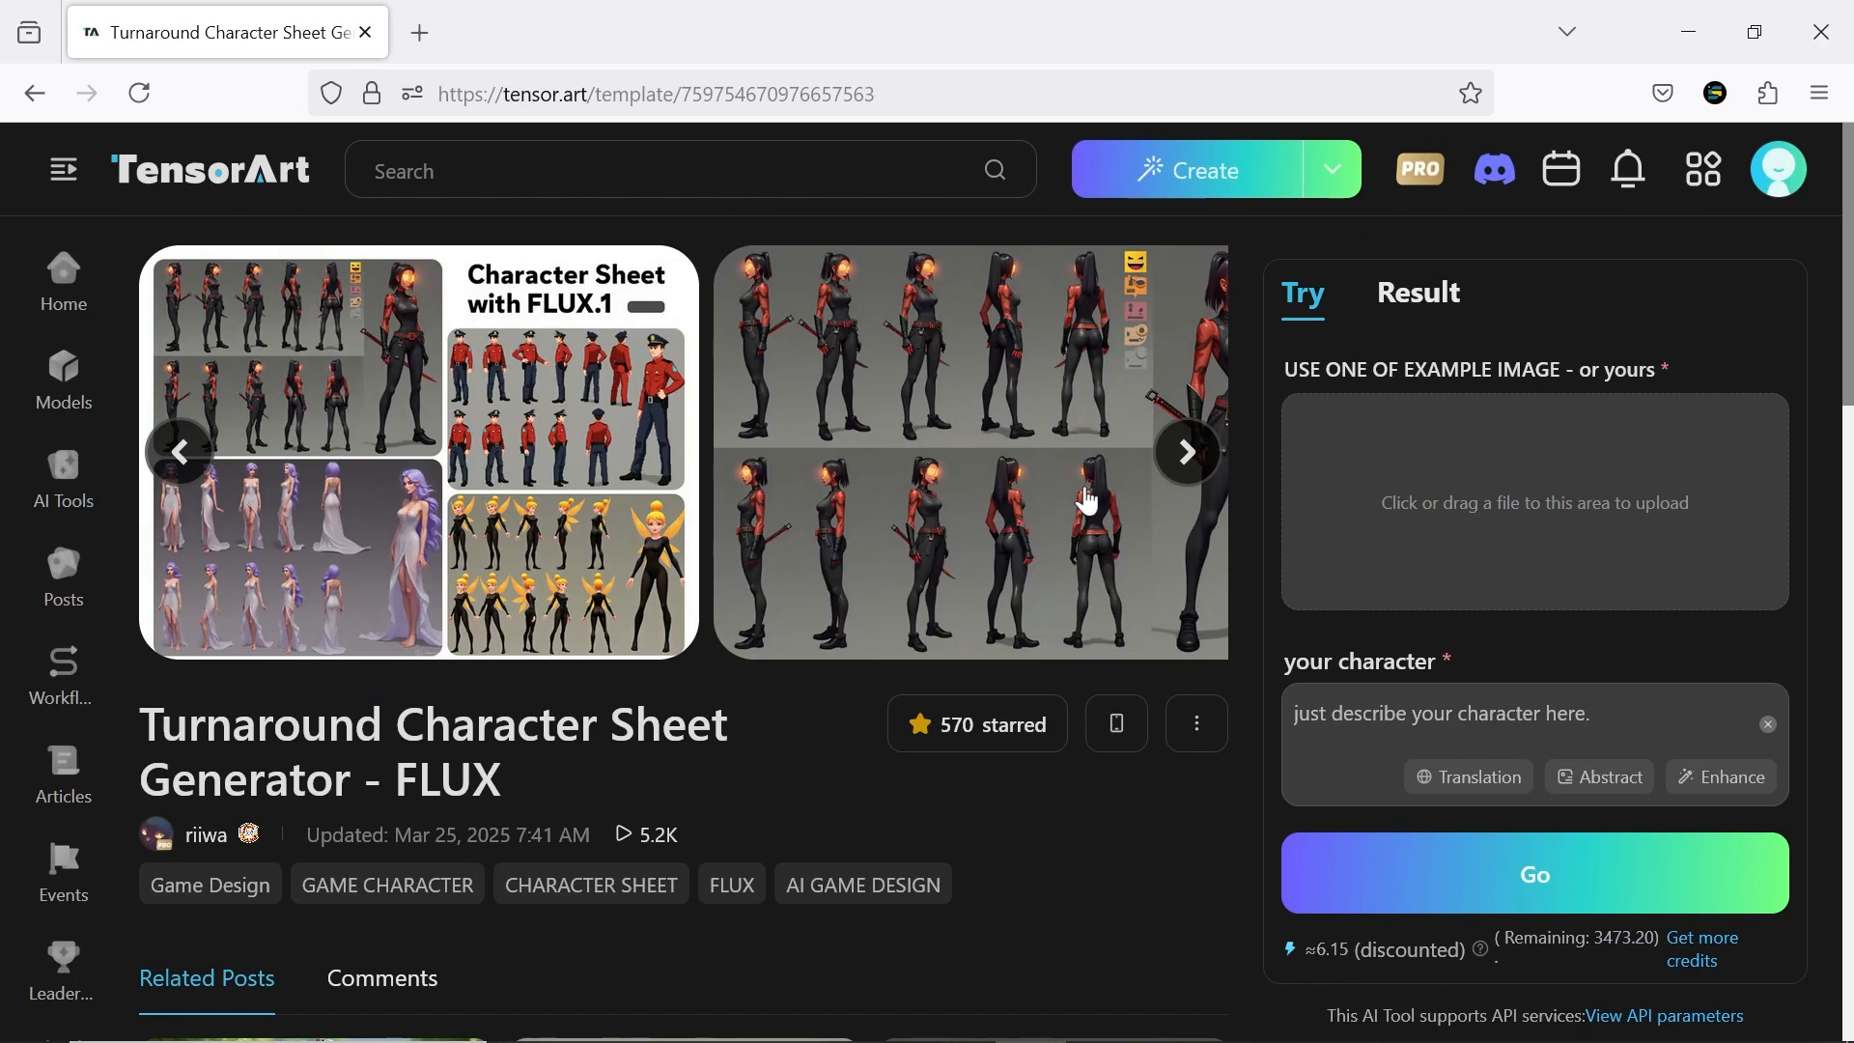
pyautogui.click(1188, 451)
pyautogui.click(1188, 451)
pyautogui.click(1189, 451)
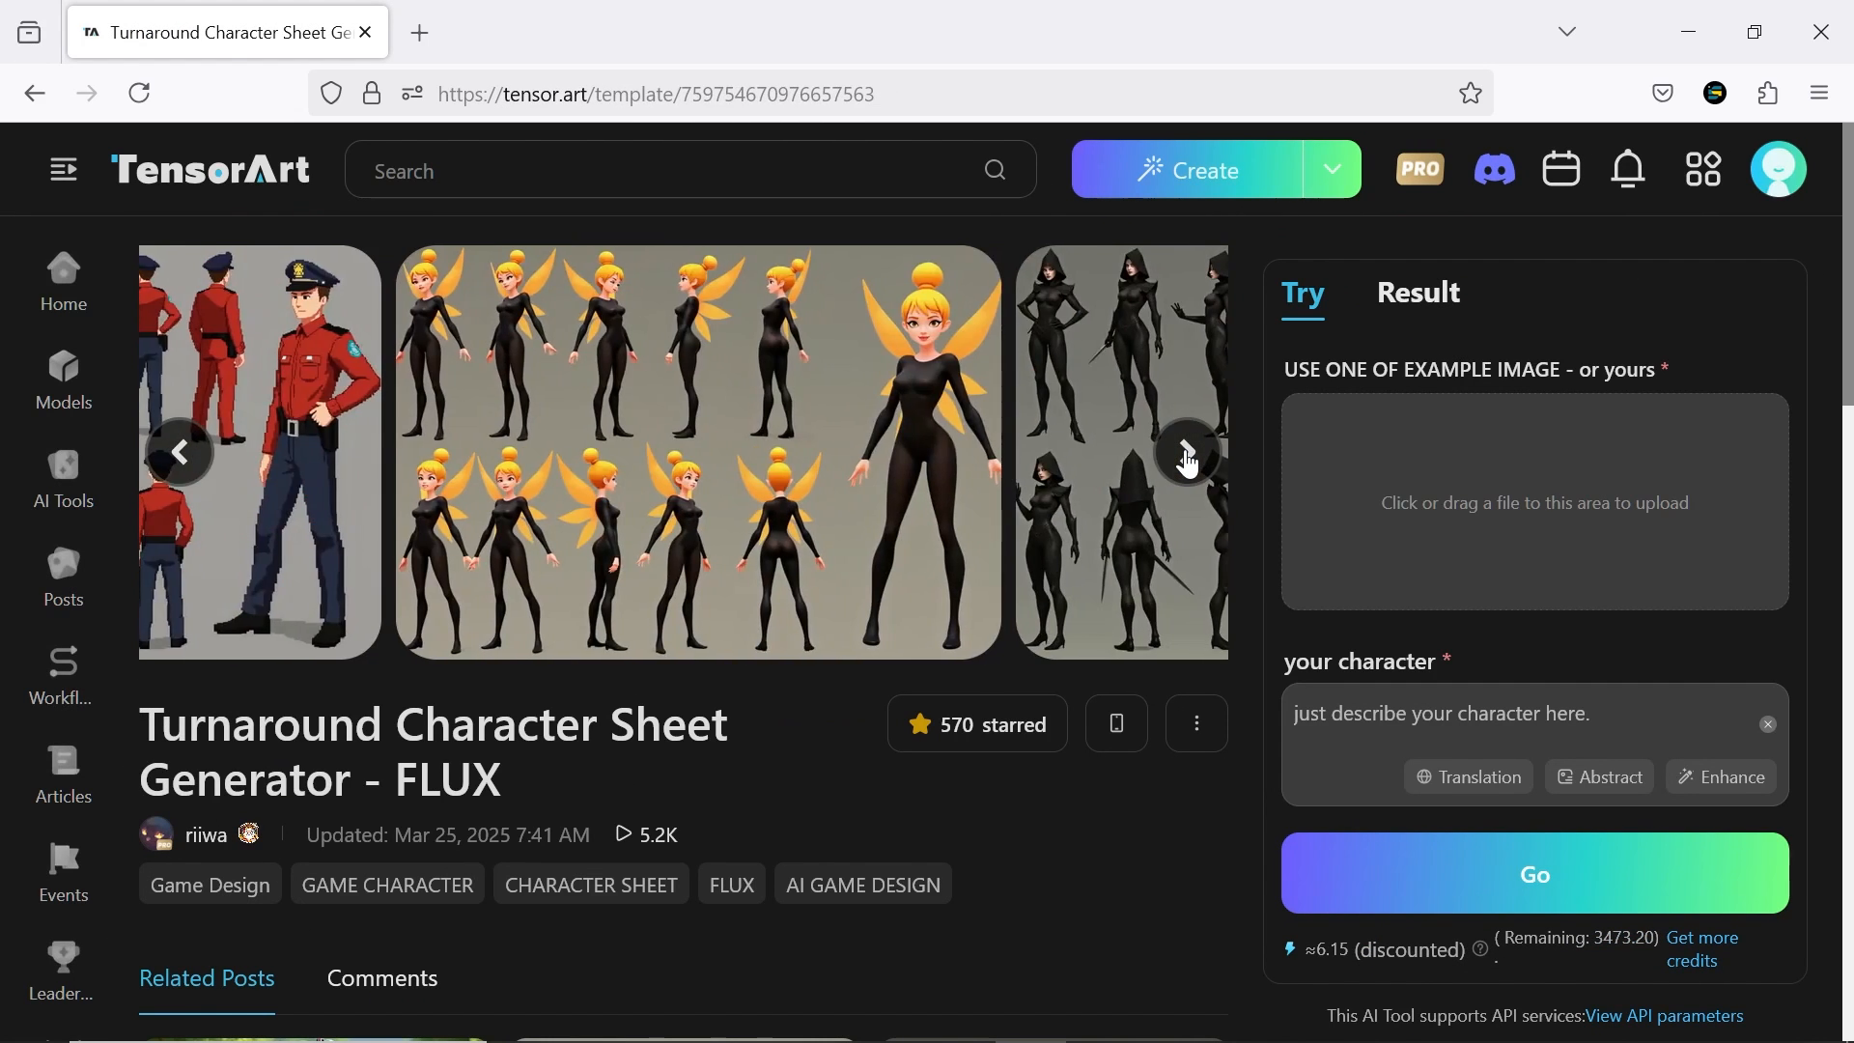
pyautogui.click(1189, 459)
pyautogui.click(1189, 459)
pyautogui.click(1189, 459)
pyautogui.click(1189, 459)
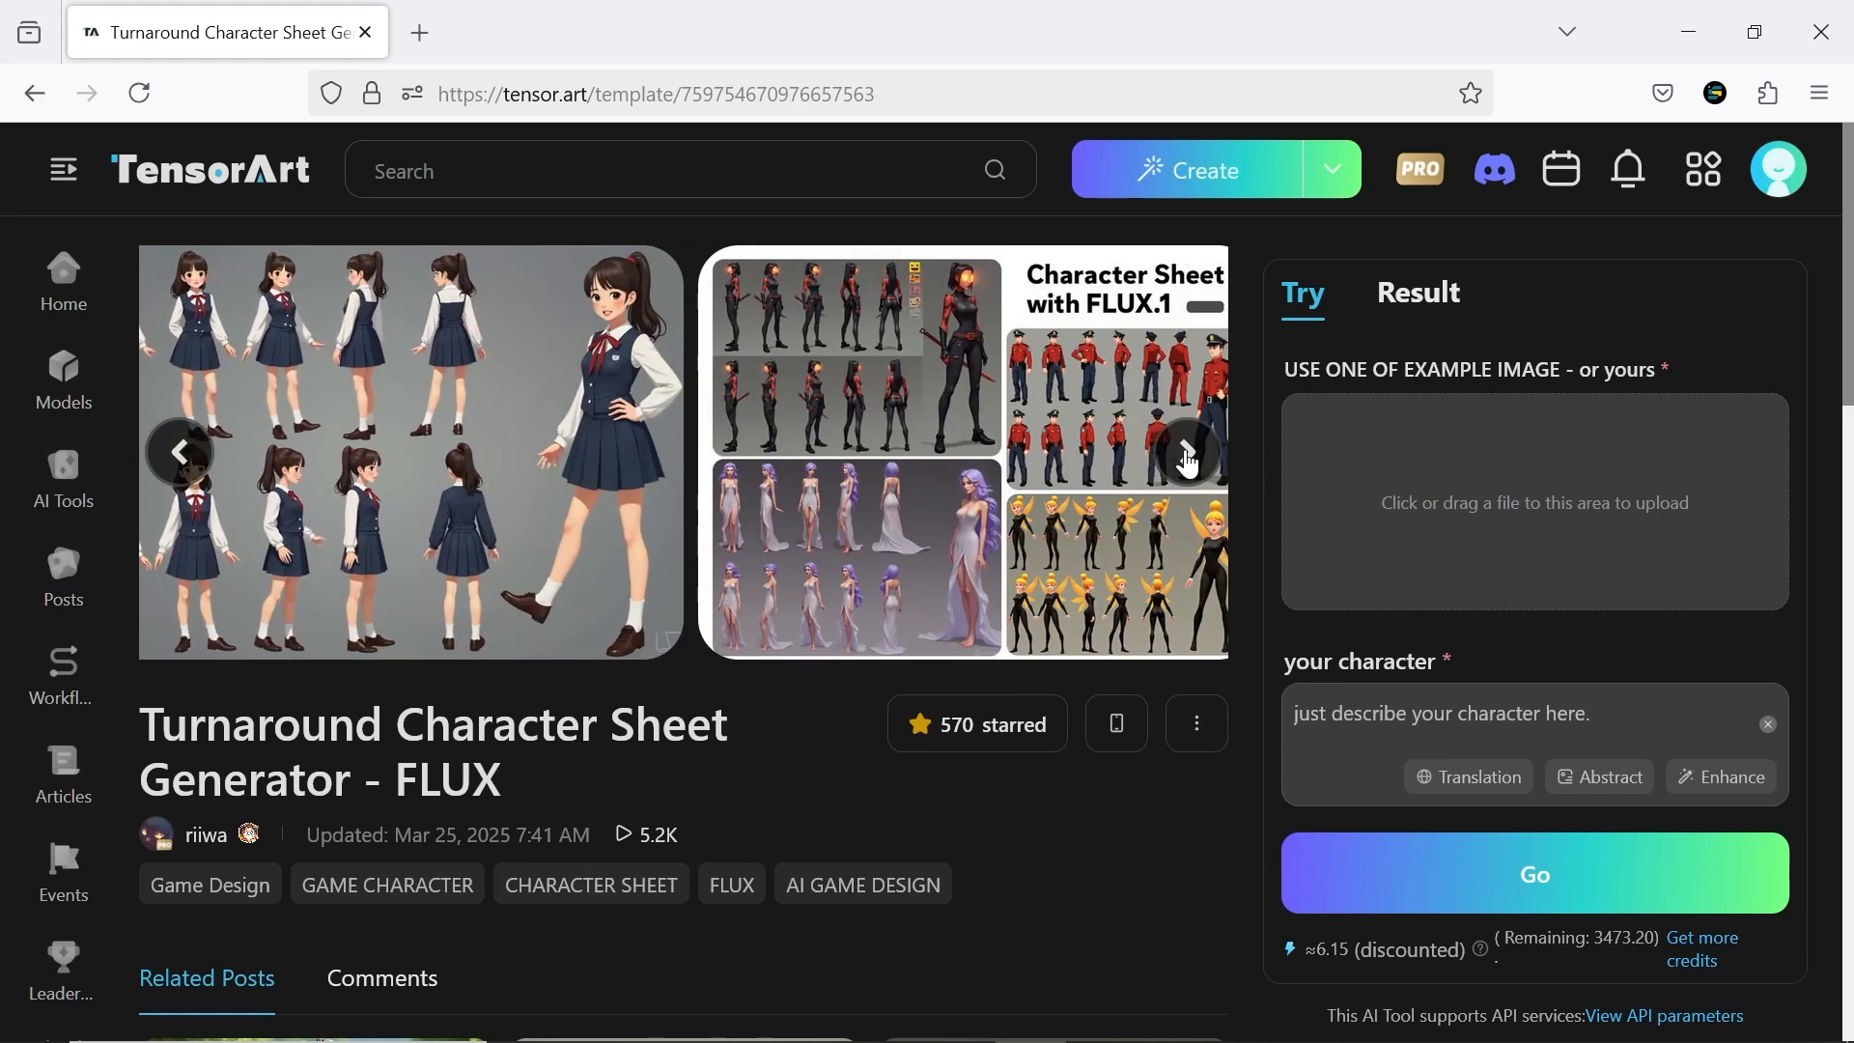
# Look through the related posts made with the Turnaround Character Sheet Generator at full size
pyautogui.middleClick(1245, 526)
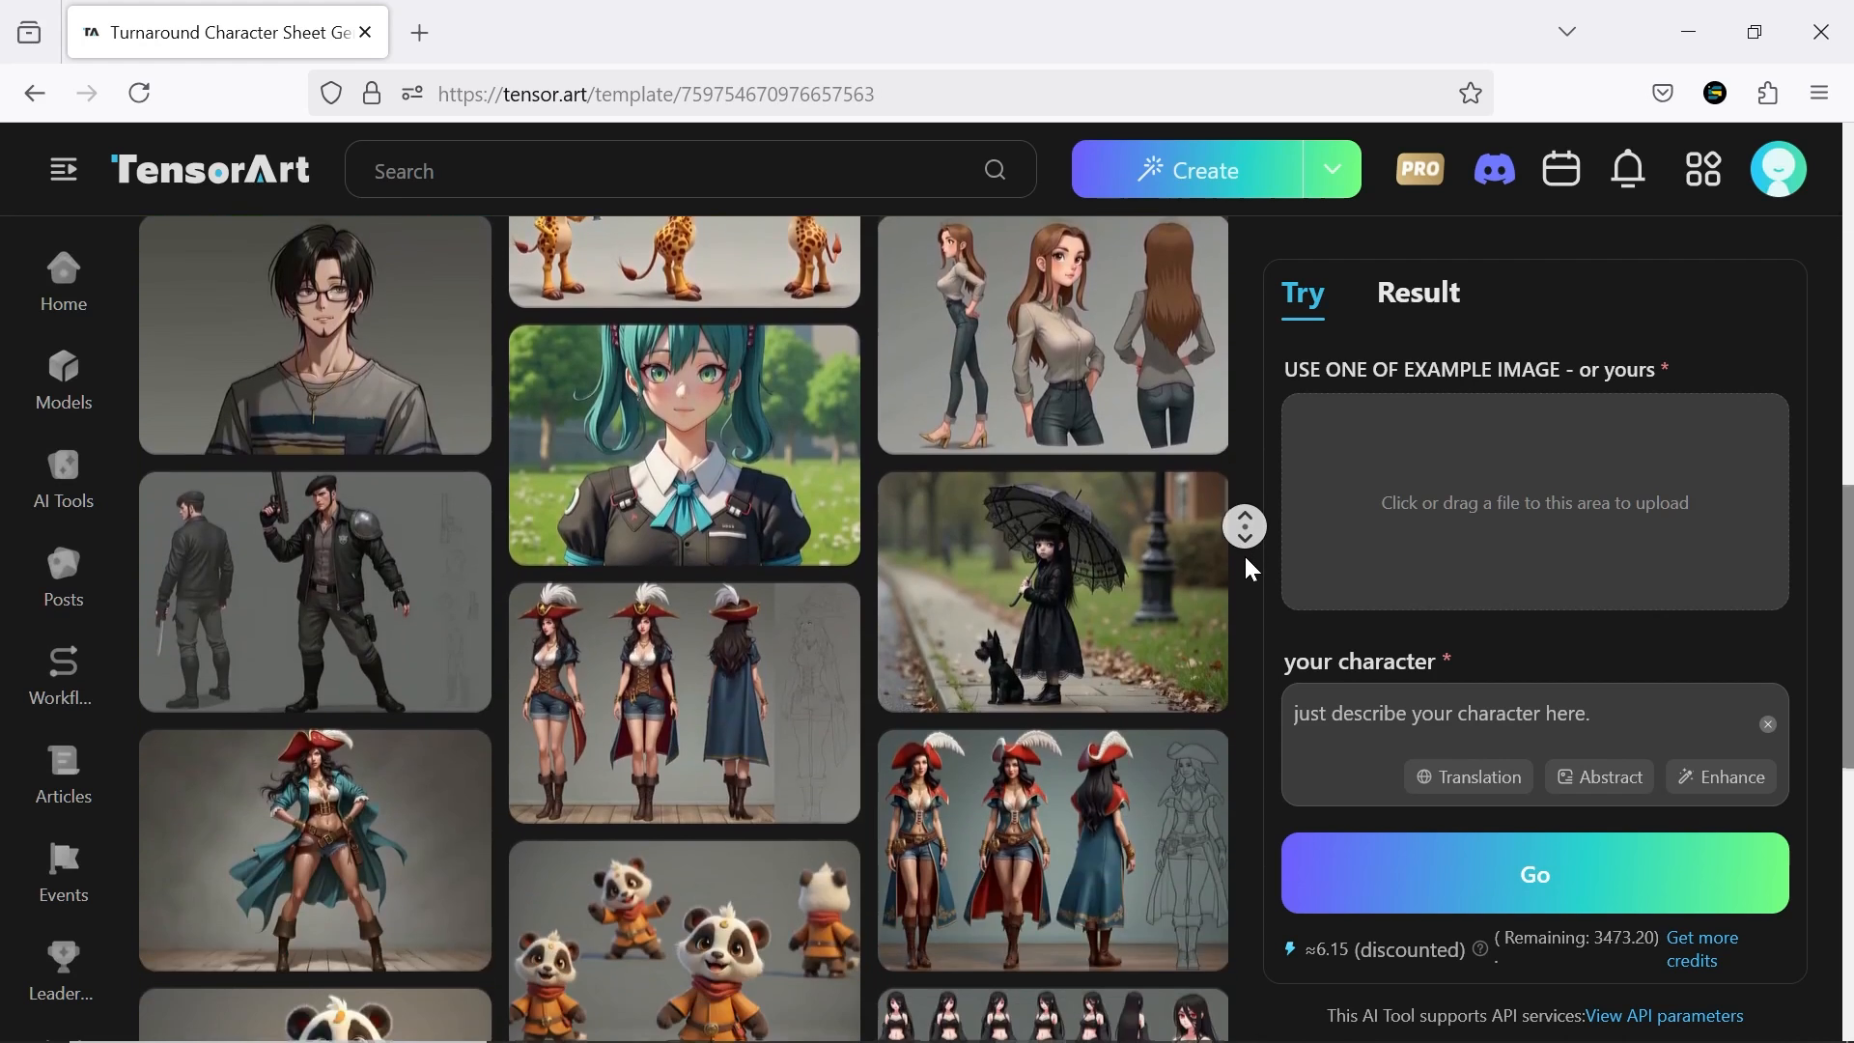
pyautogui.click(1062, 534)
pyautogui.click(1062, 534)
pyautogui.click(1062, 534)
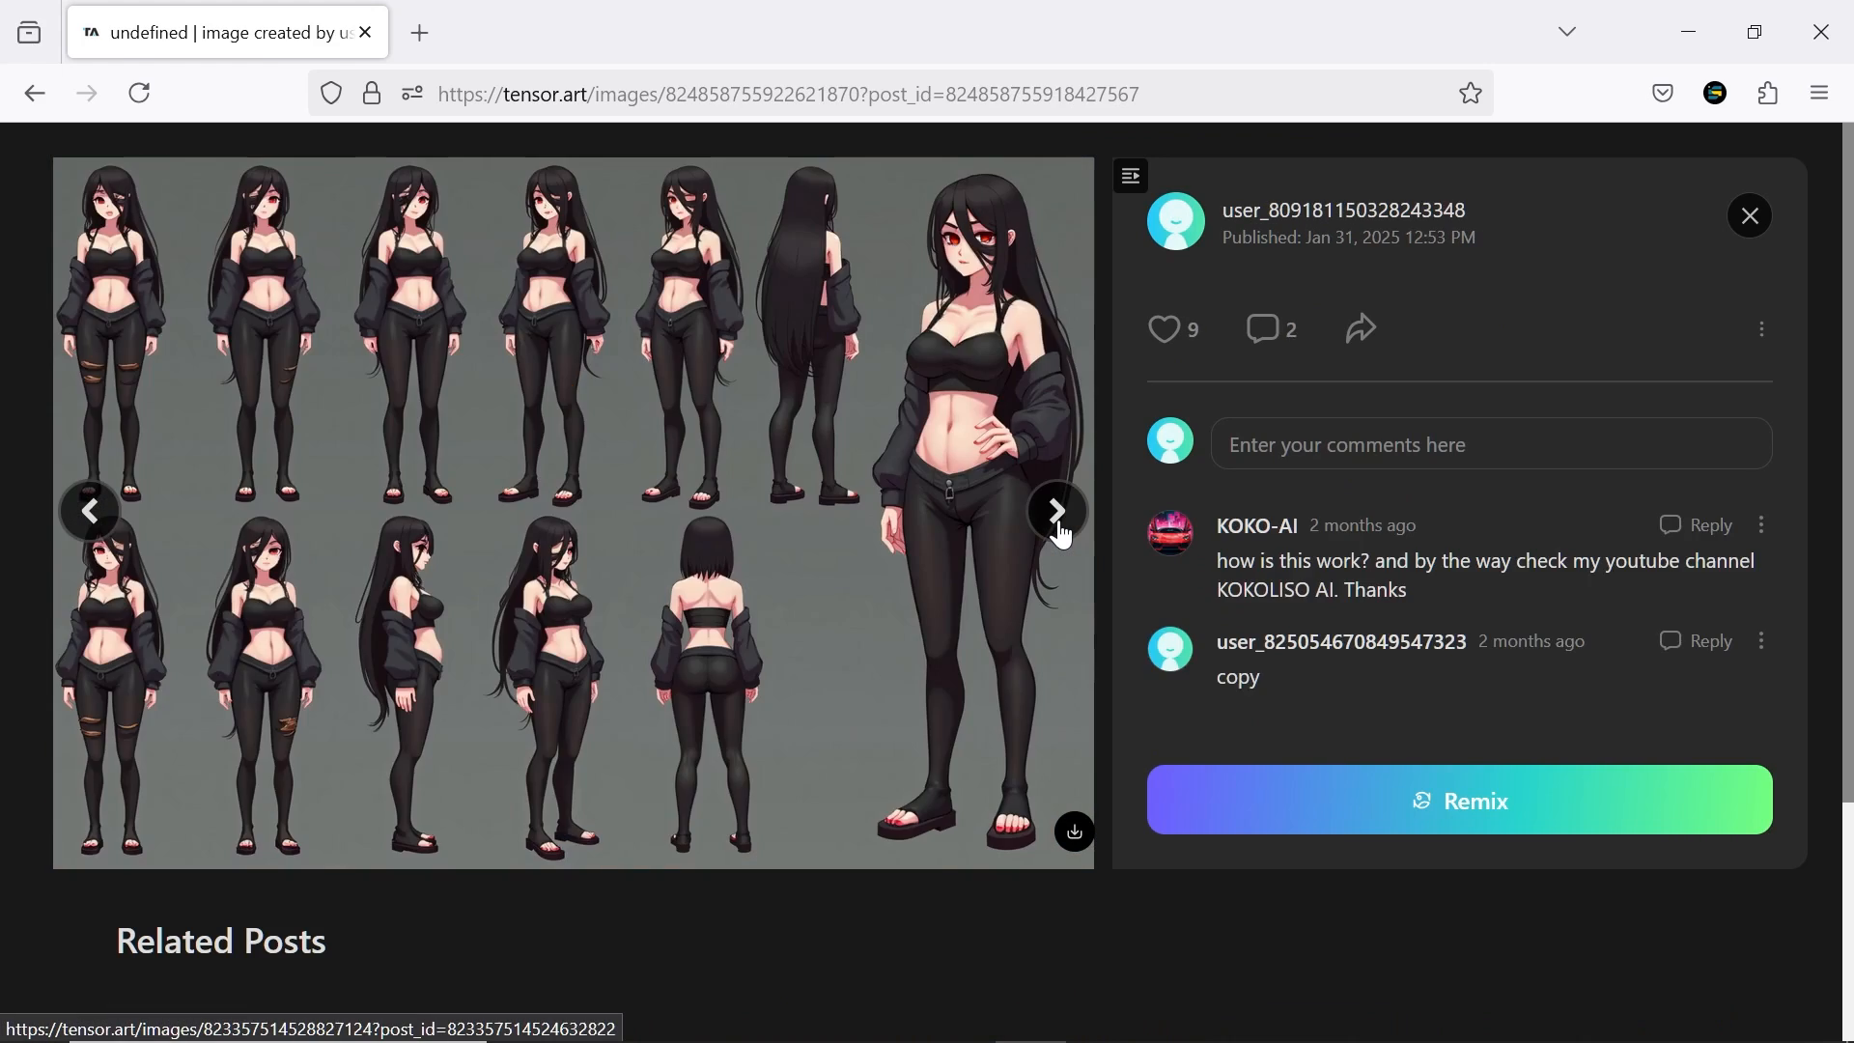
pyautogui.click(1062, 534)
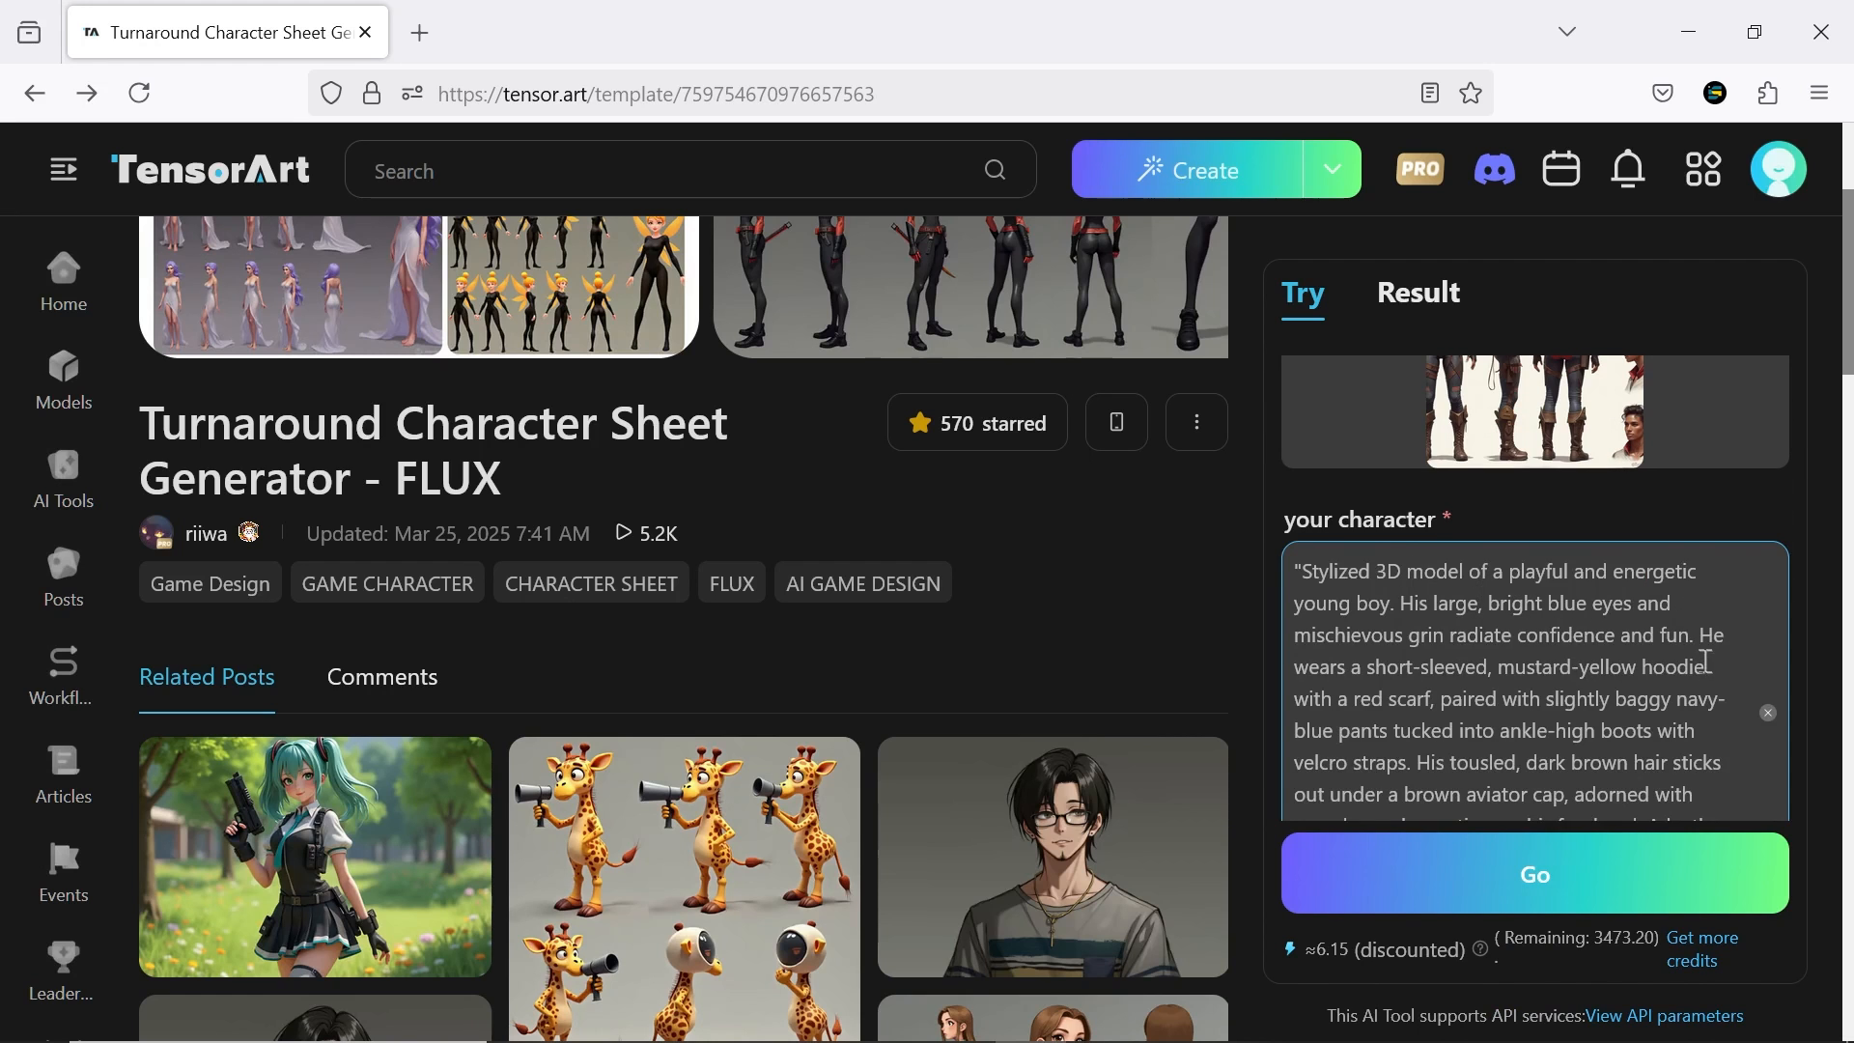
# Set the resolution to 1152x896 (1.29) and generate the turnaround character sheet from the described young adventurer boy
pyautogui.scroll(-8, 1707, 660)
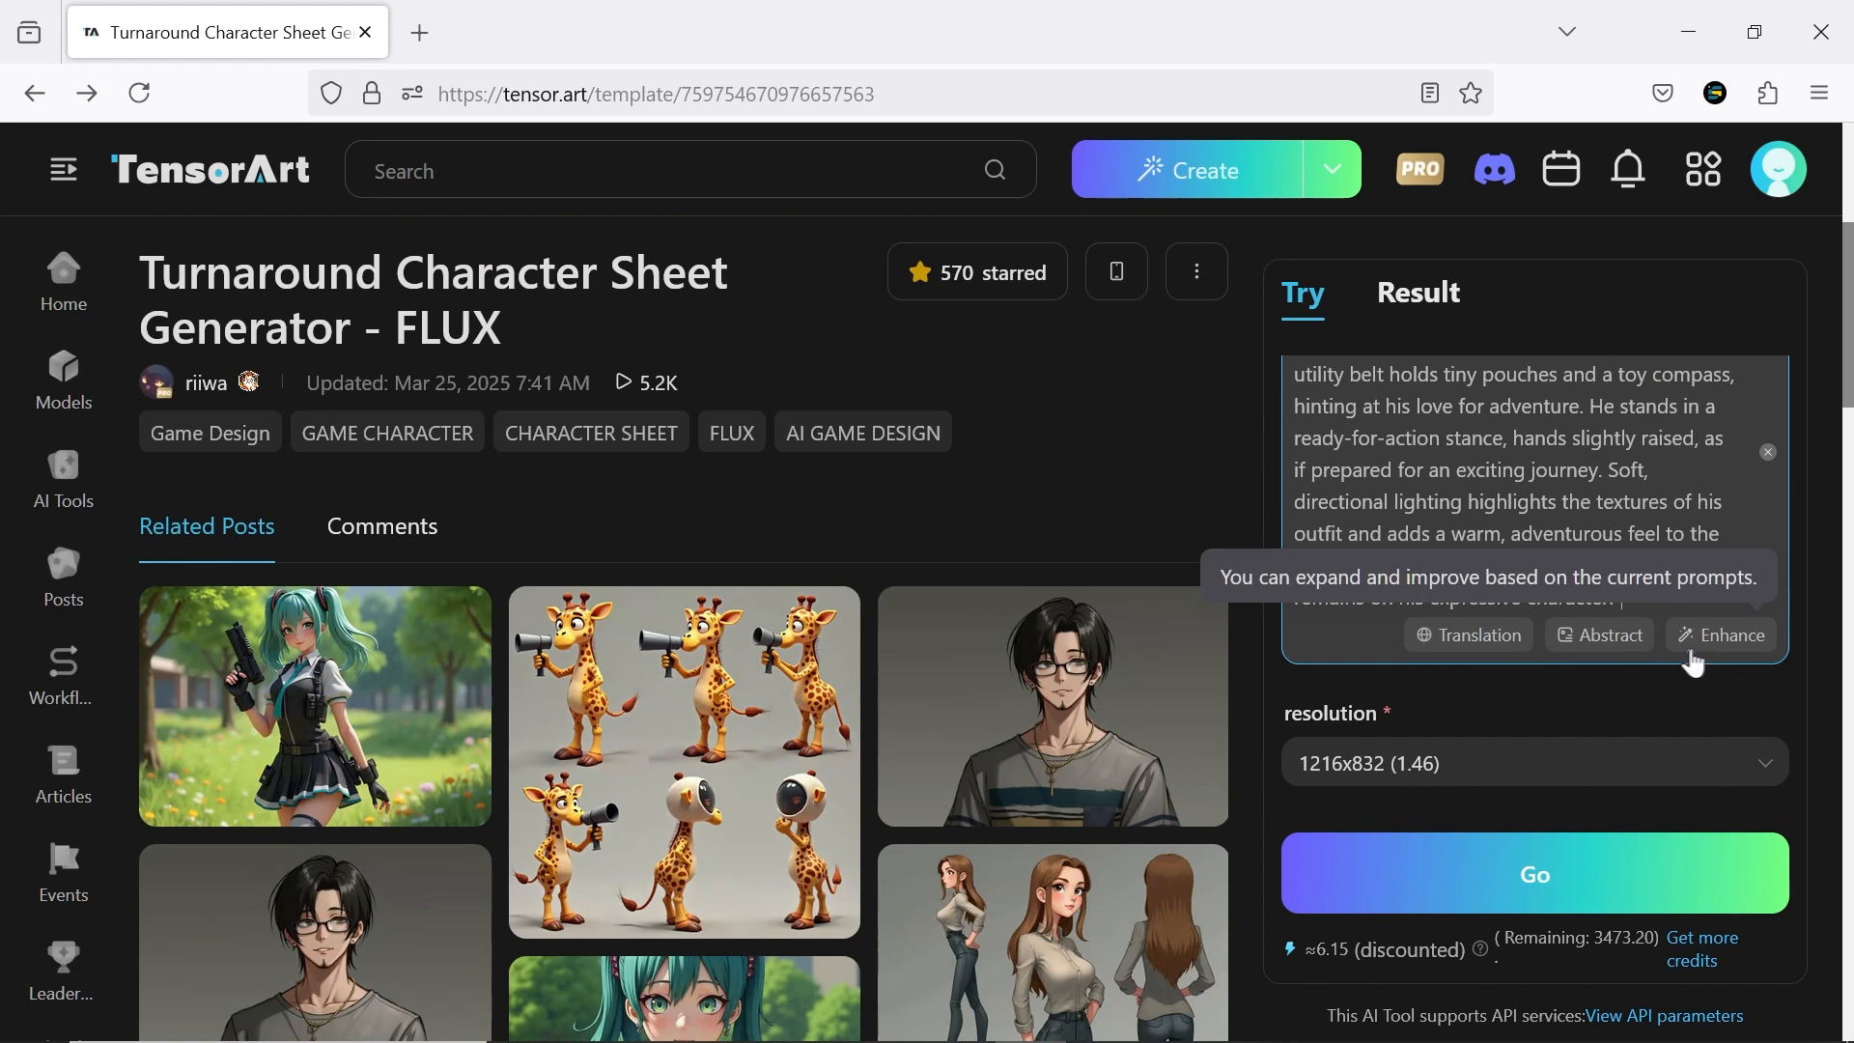
pyautogui.click(1415, 772)
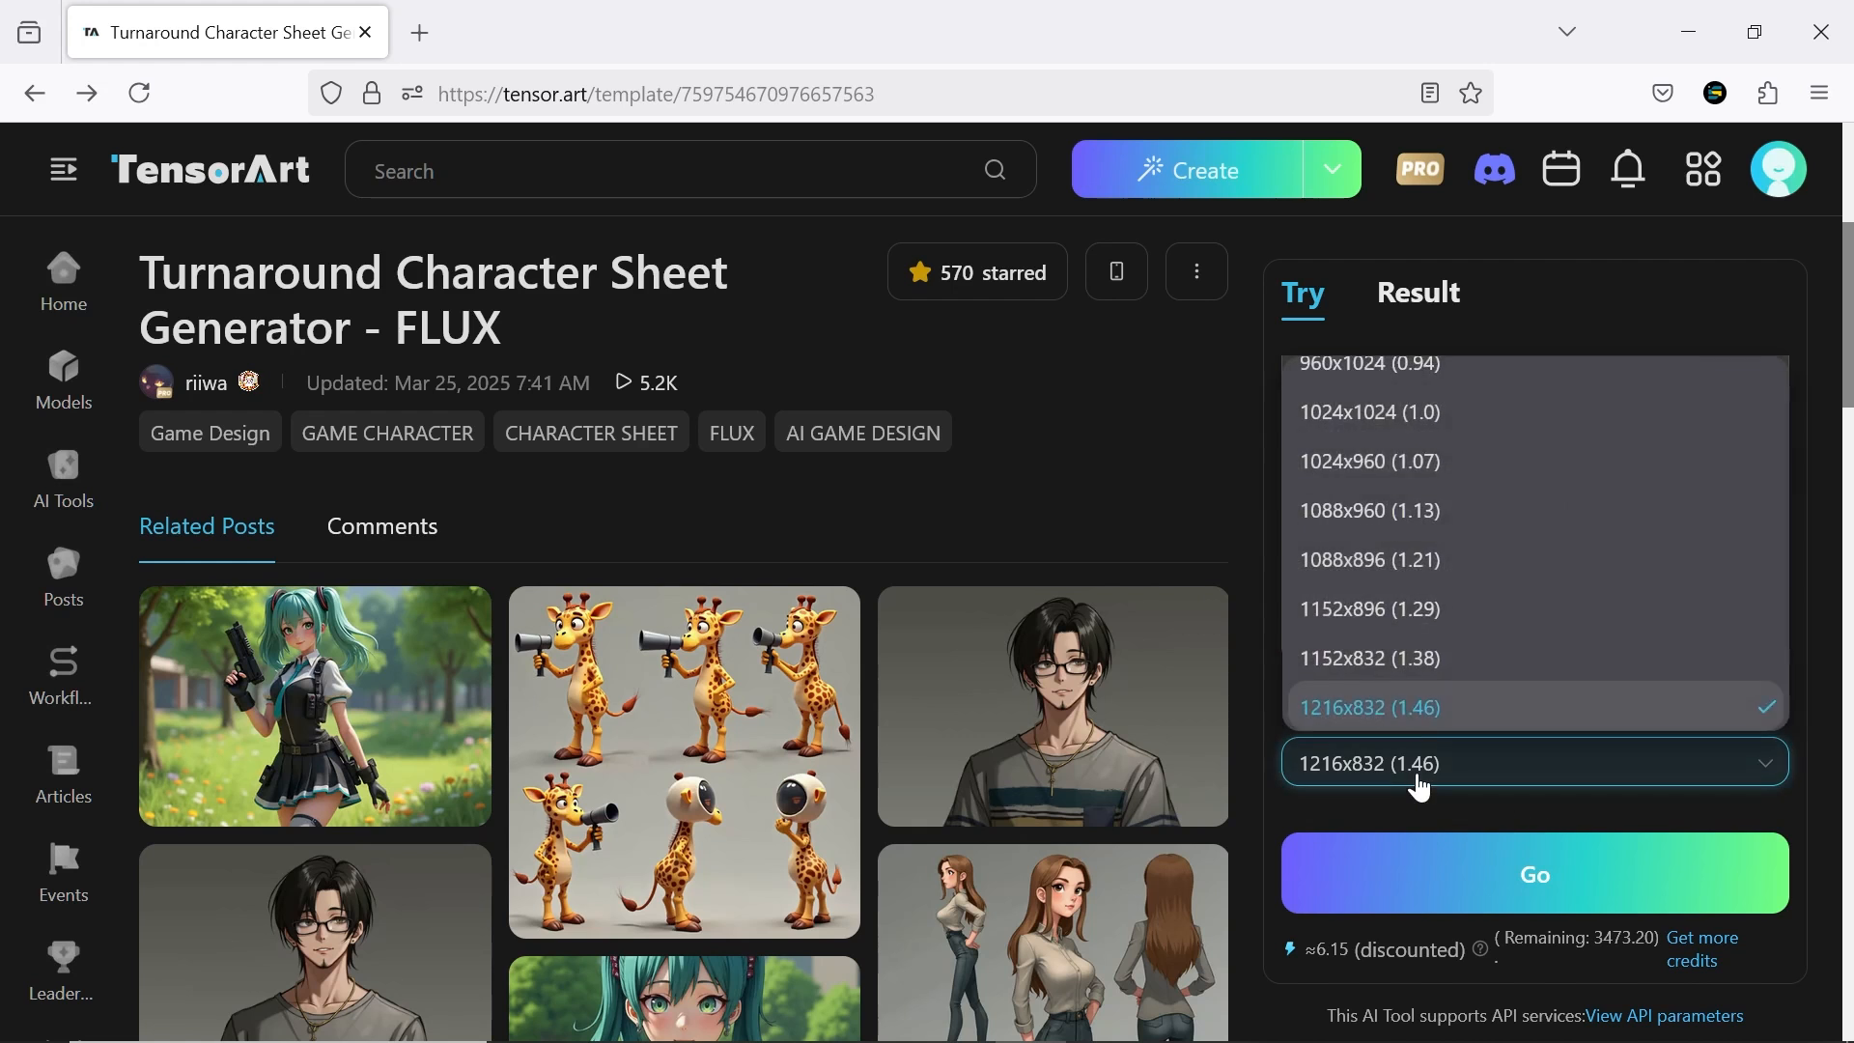
pyautogui.click(1416, 657)
pyautogui.click(1621, 893)
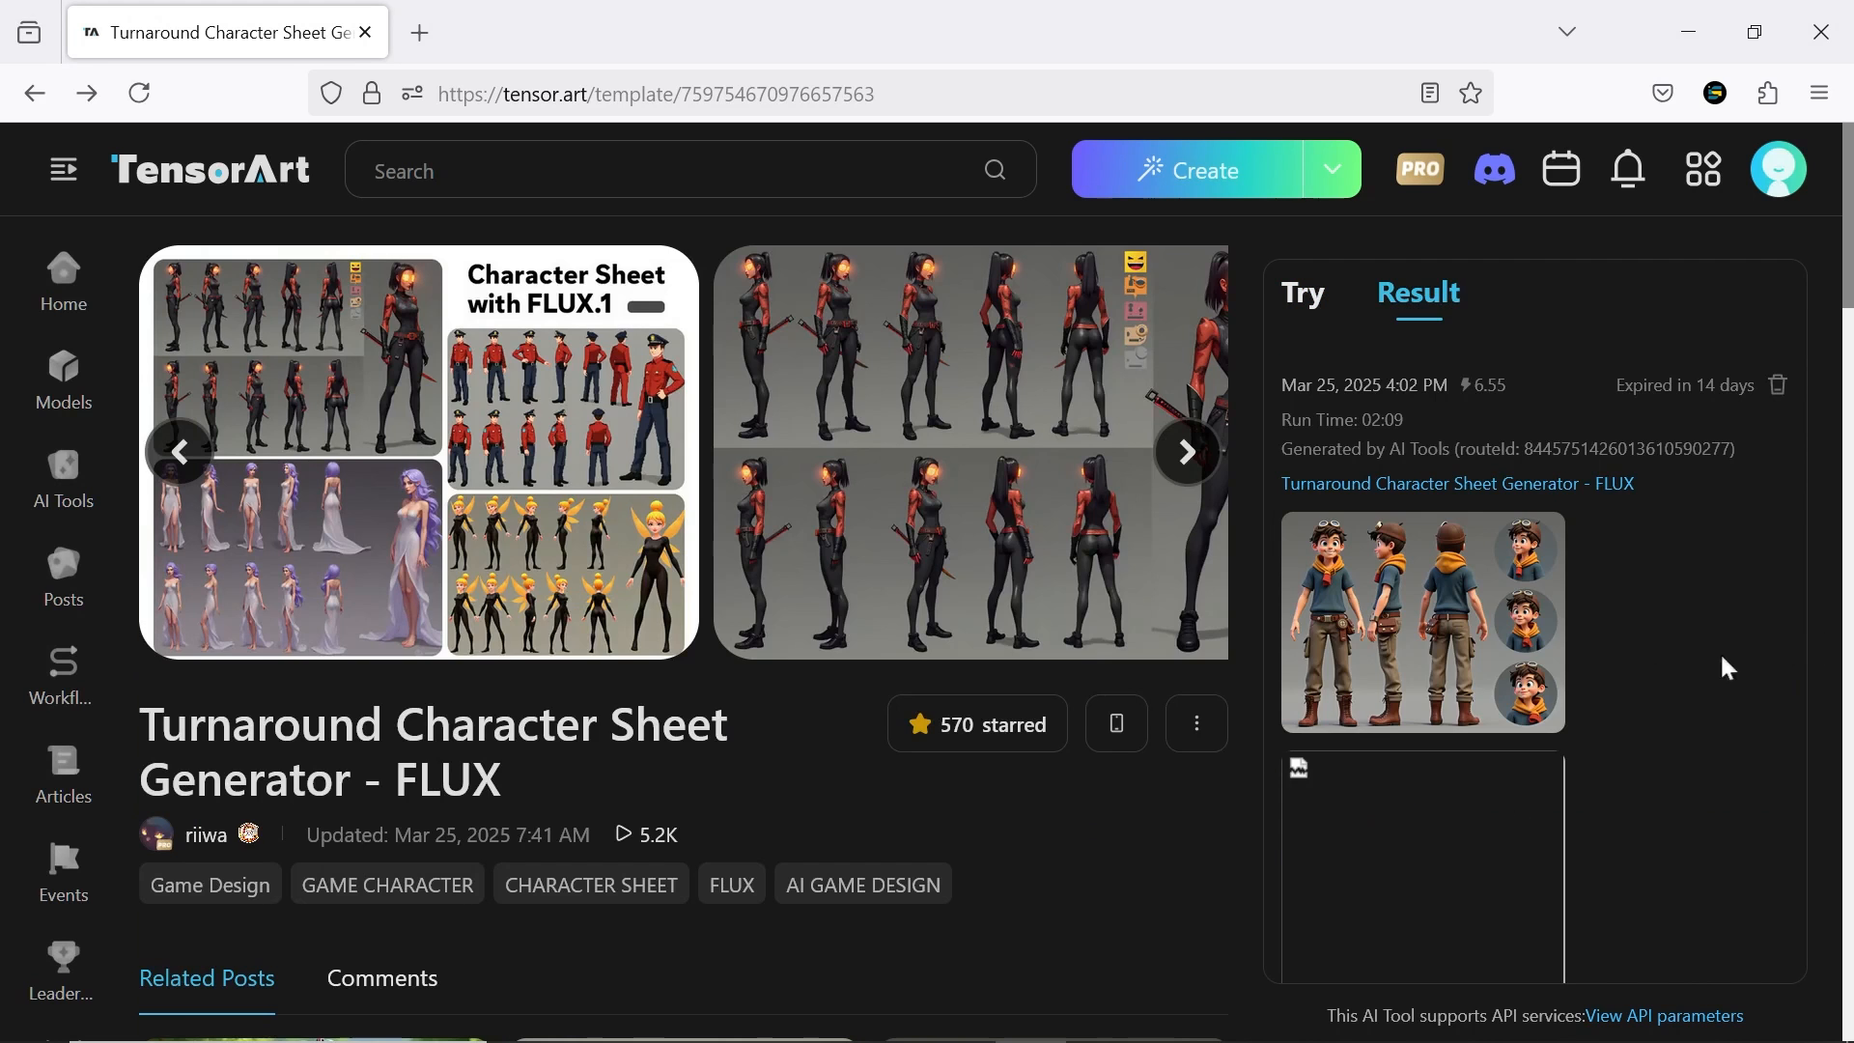
# View the generated character sheets of the young boy at full size
pyautogui.click(1397, 623)
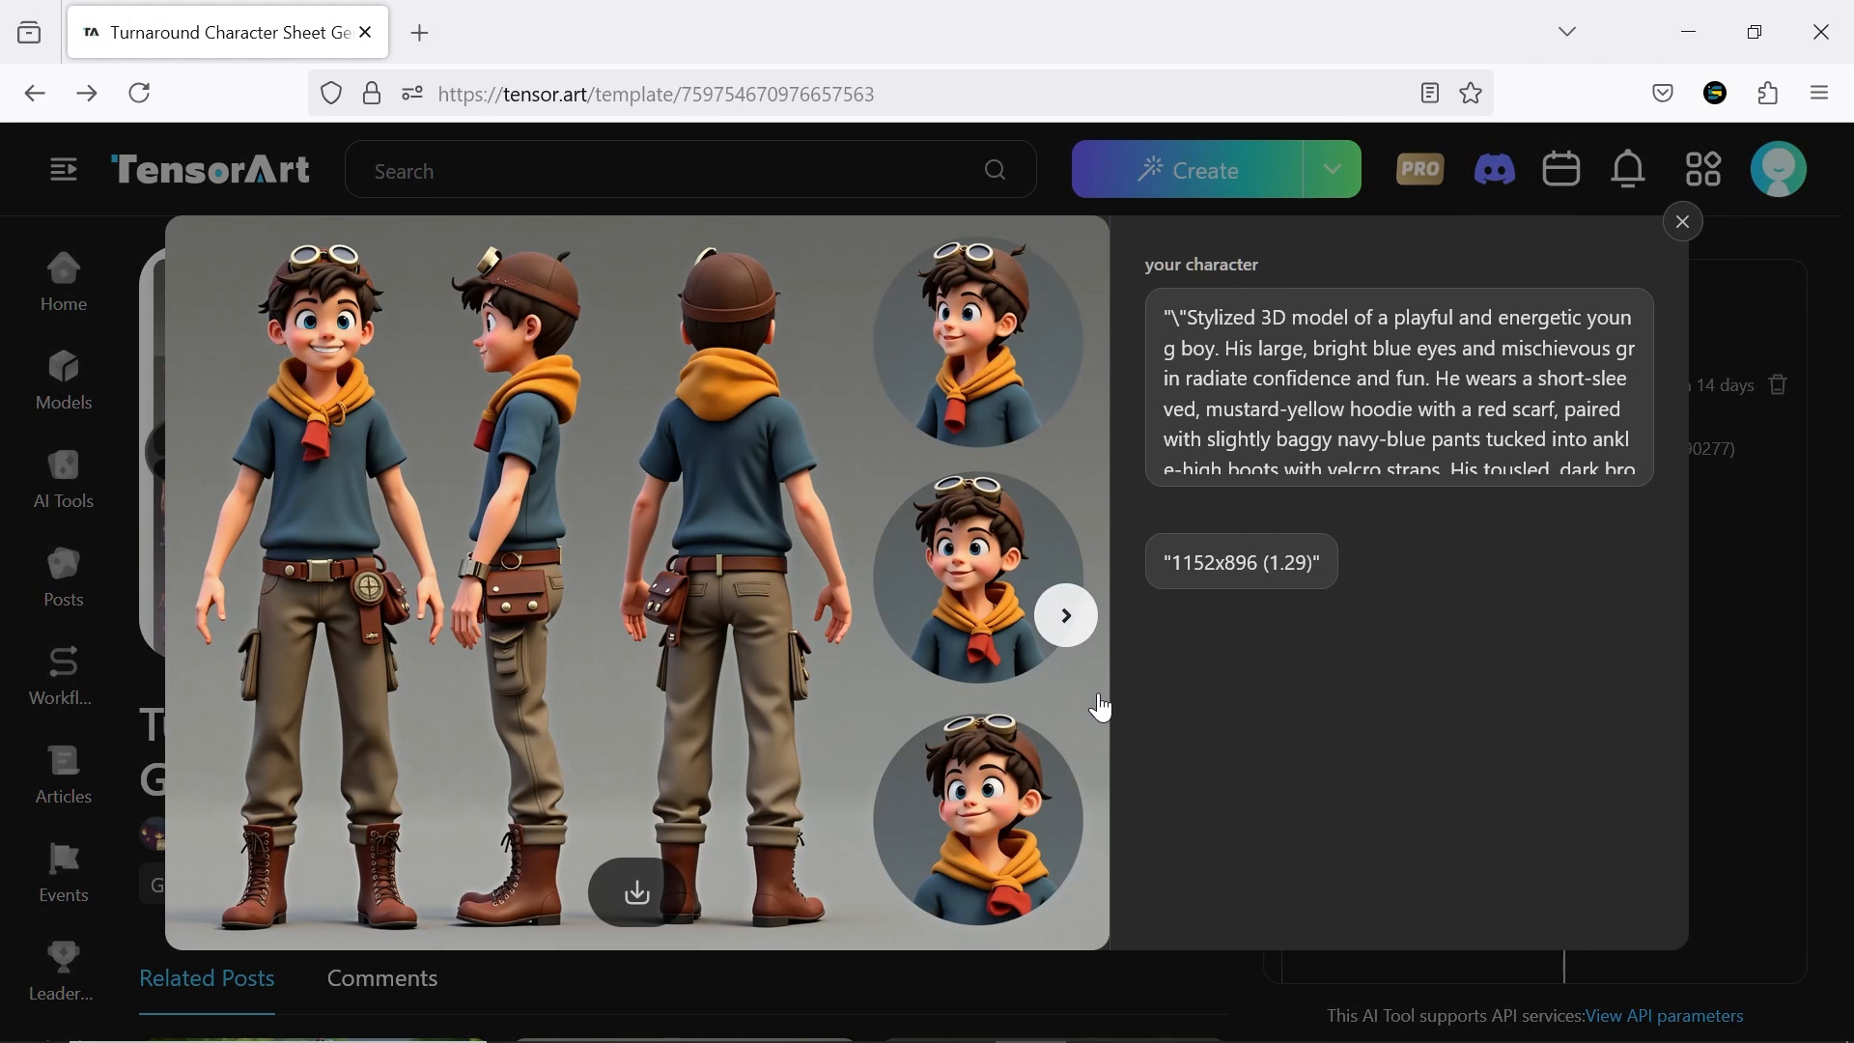
pyautogui.click(1066, 615)
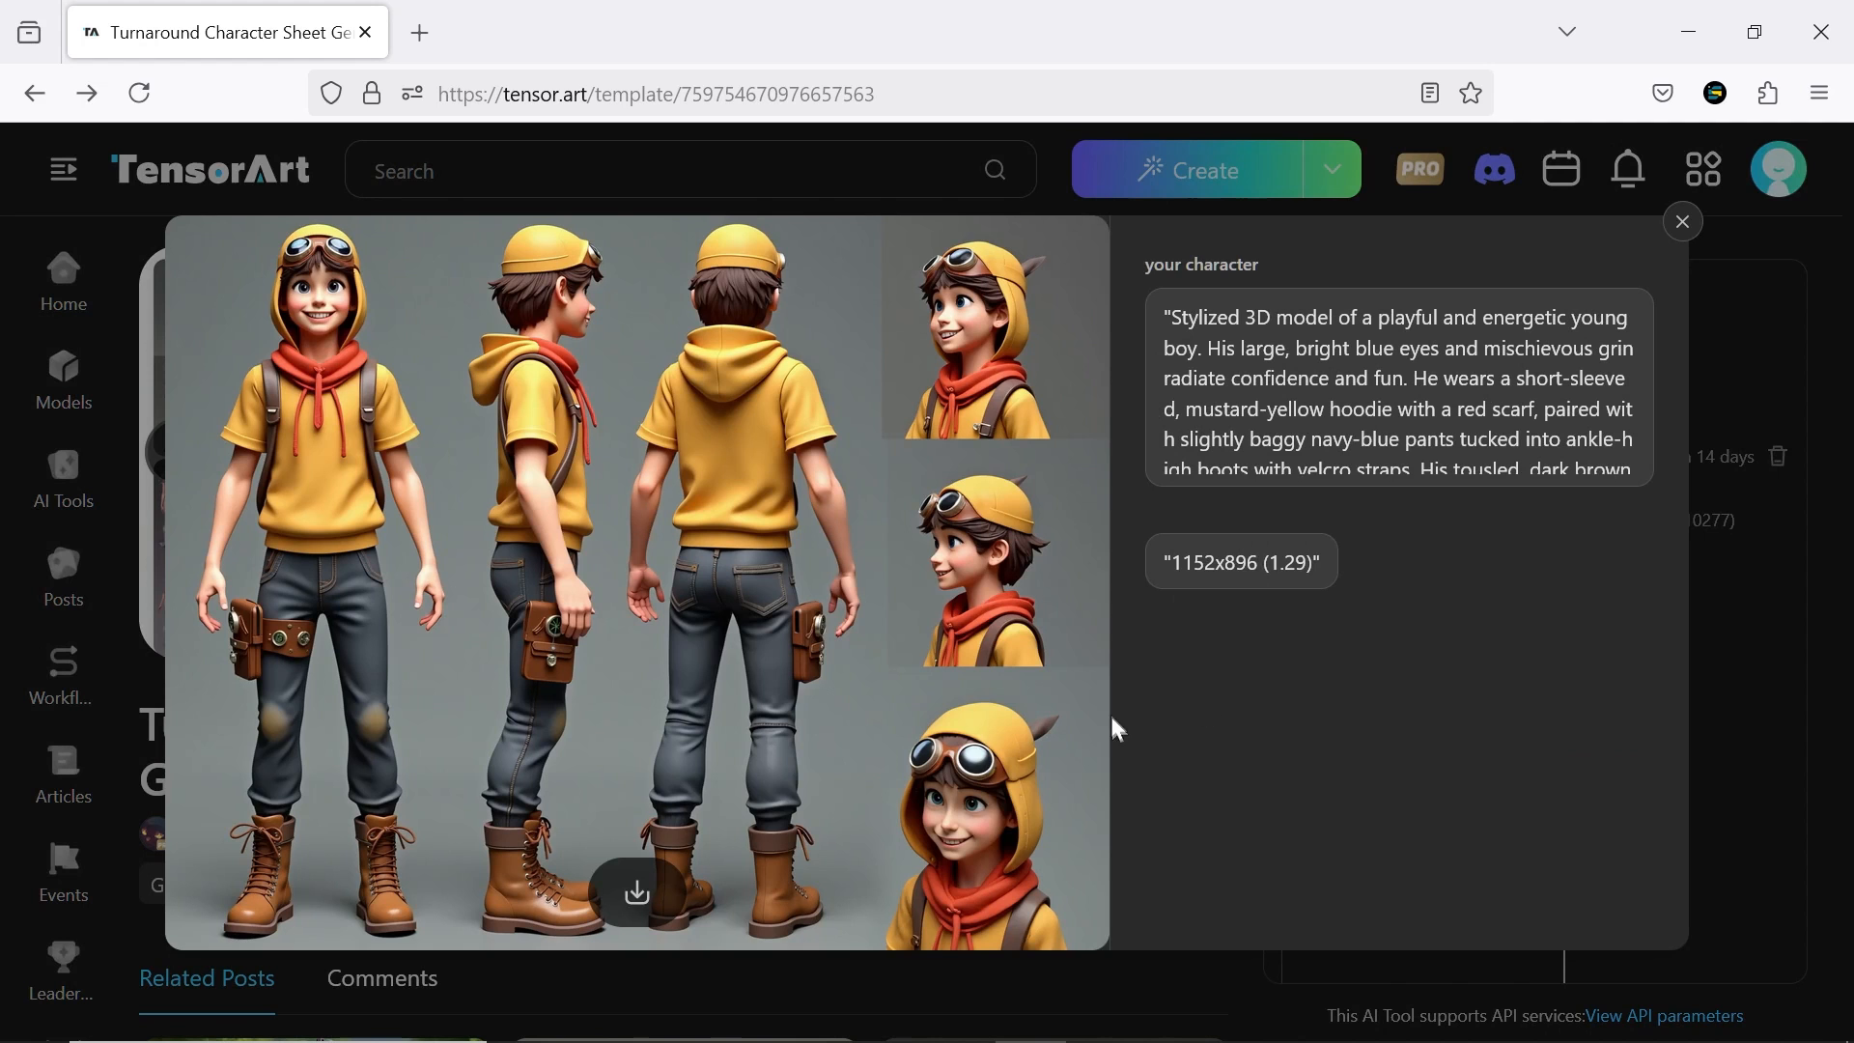
pyautogui.click(1066, 615)
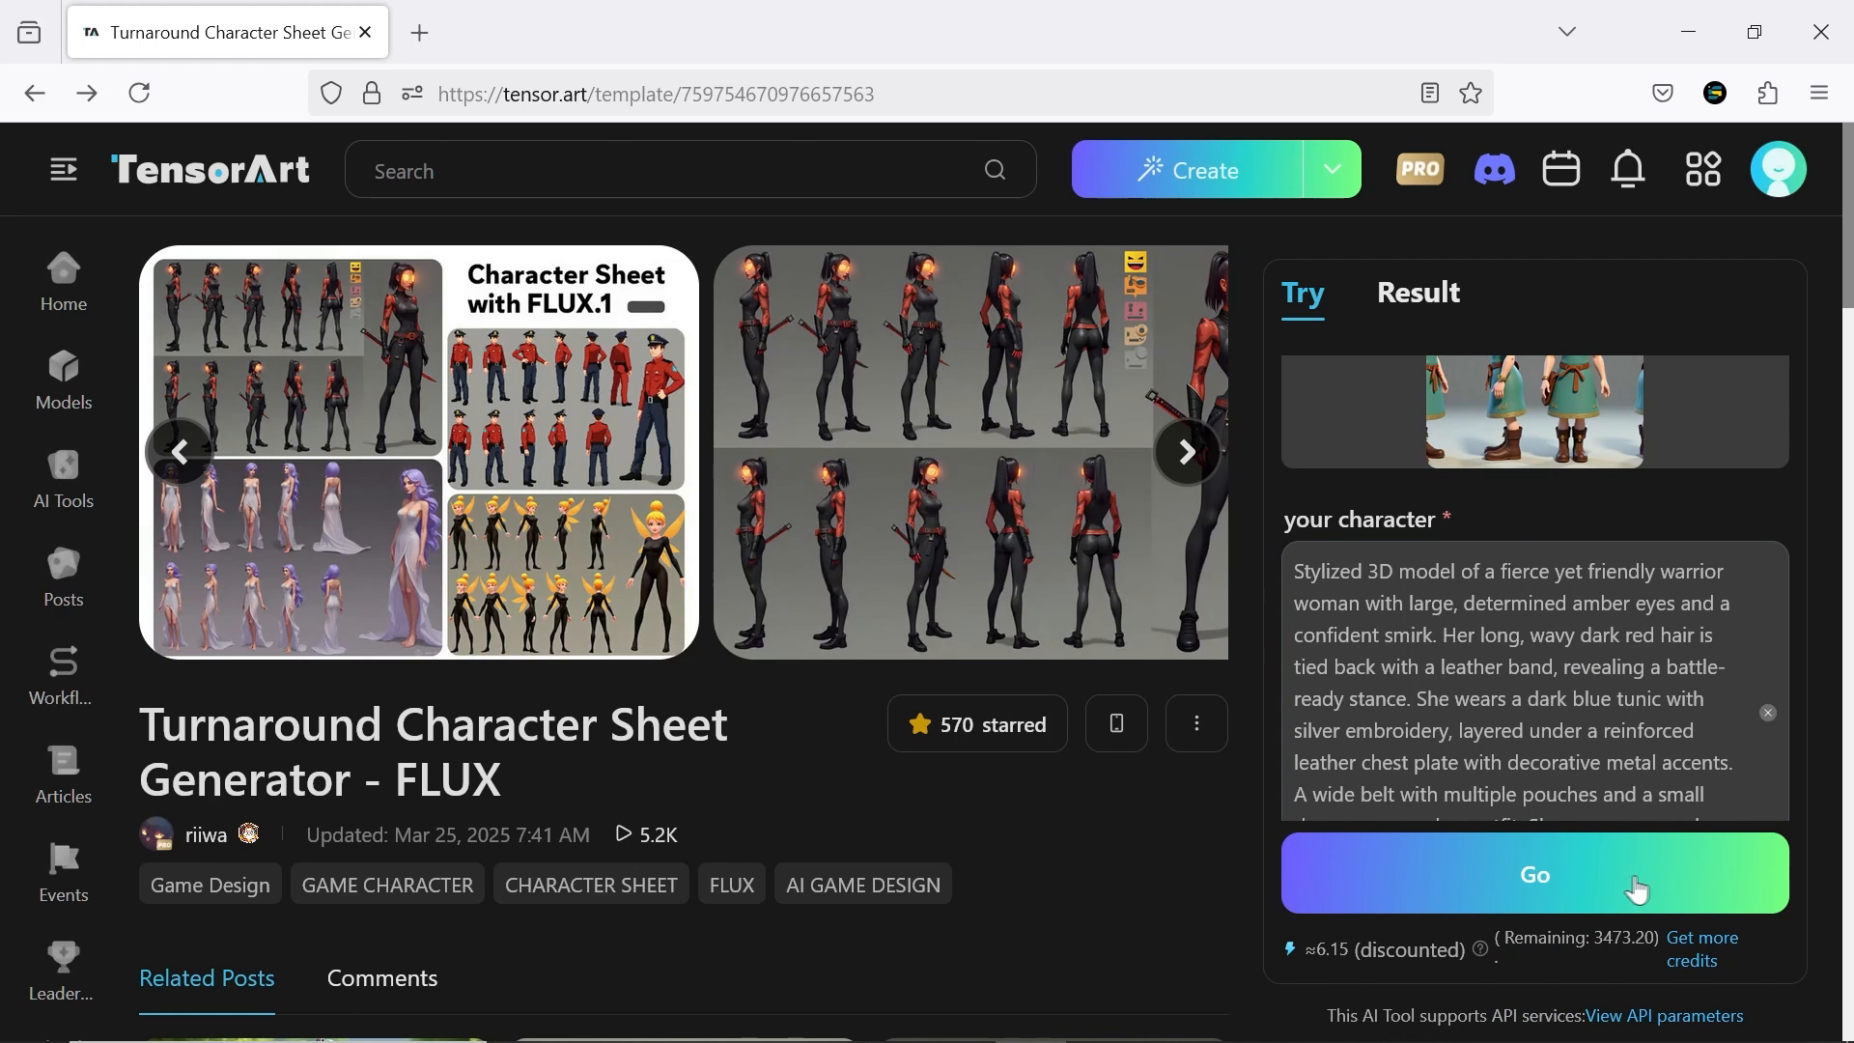
# Generate a character sheet of the cheerful mushroom-like creature using the green-dressed girl sheet as the example image
pyautogui.click(1637, 889)
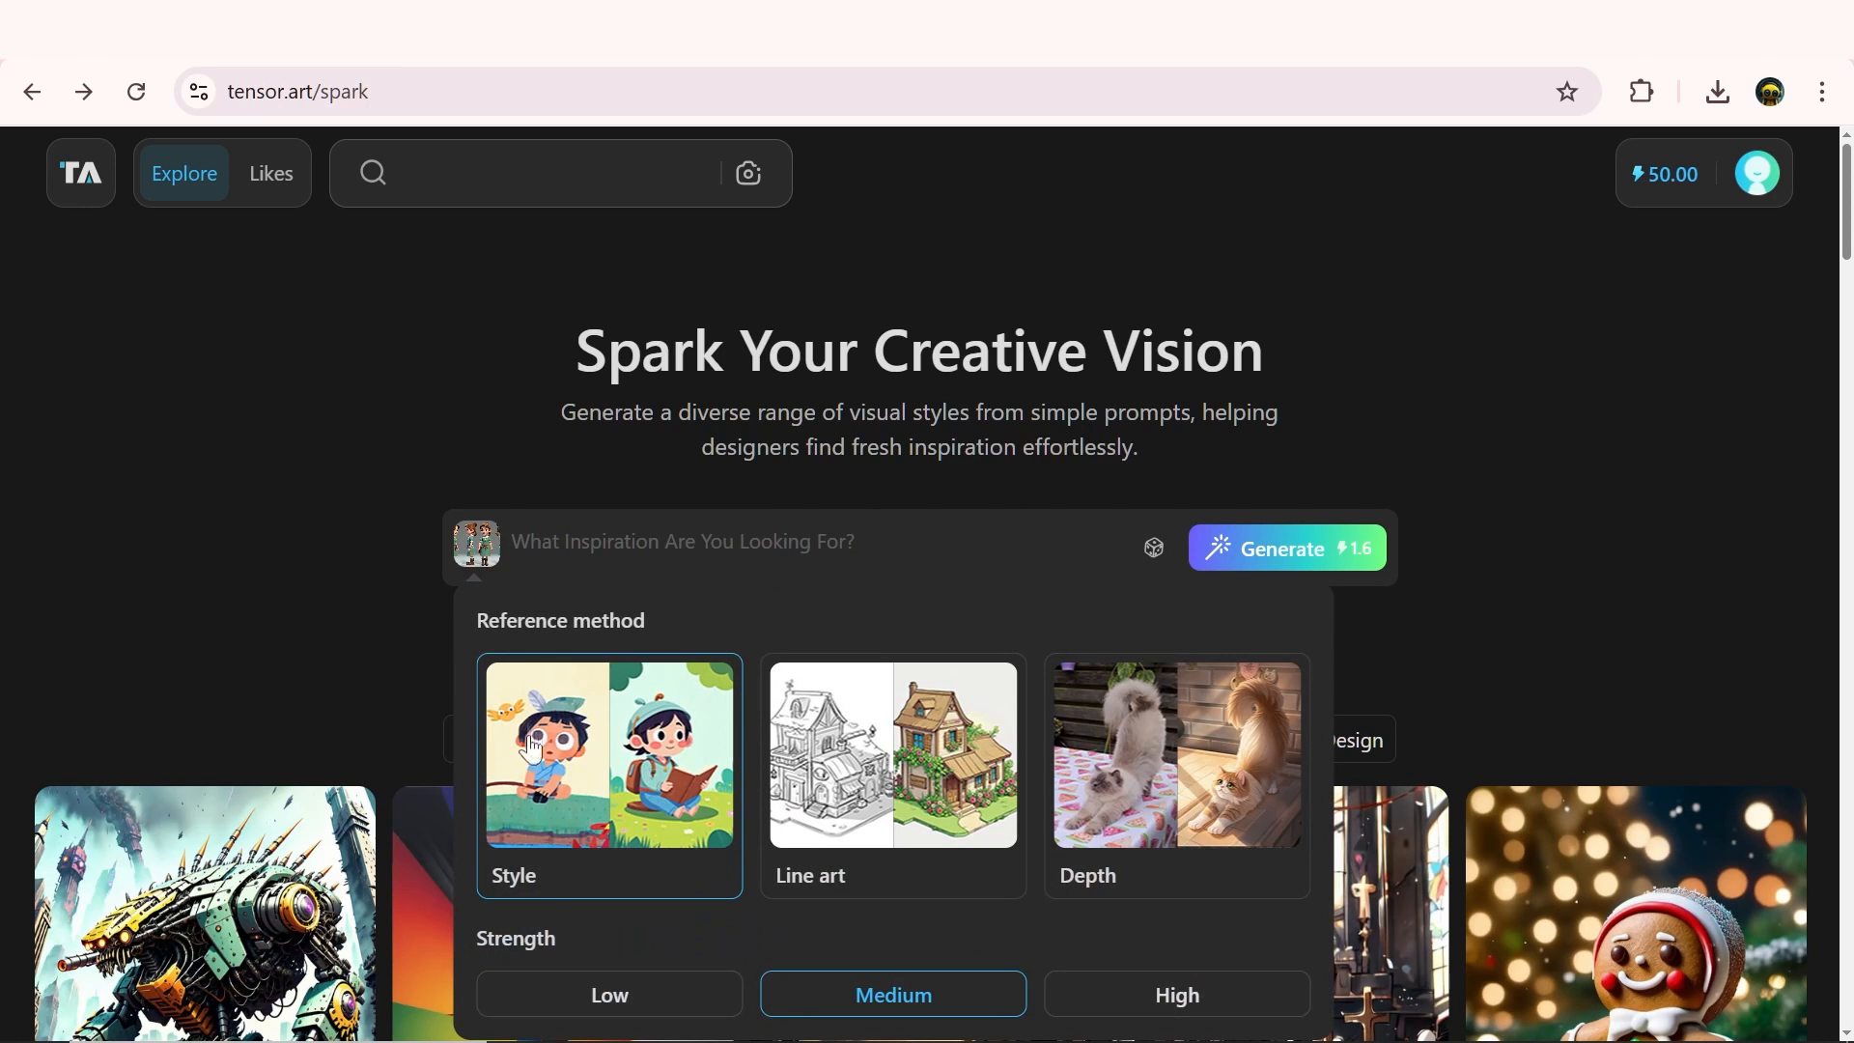
# On Tensor.Art Spark, try the Line art reference method for the uploaded image and change it to Depth
pyautogui.click(900, 793)
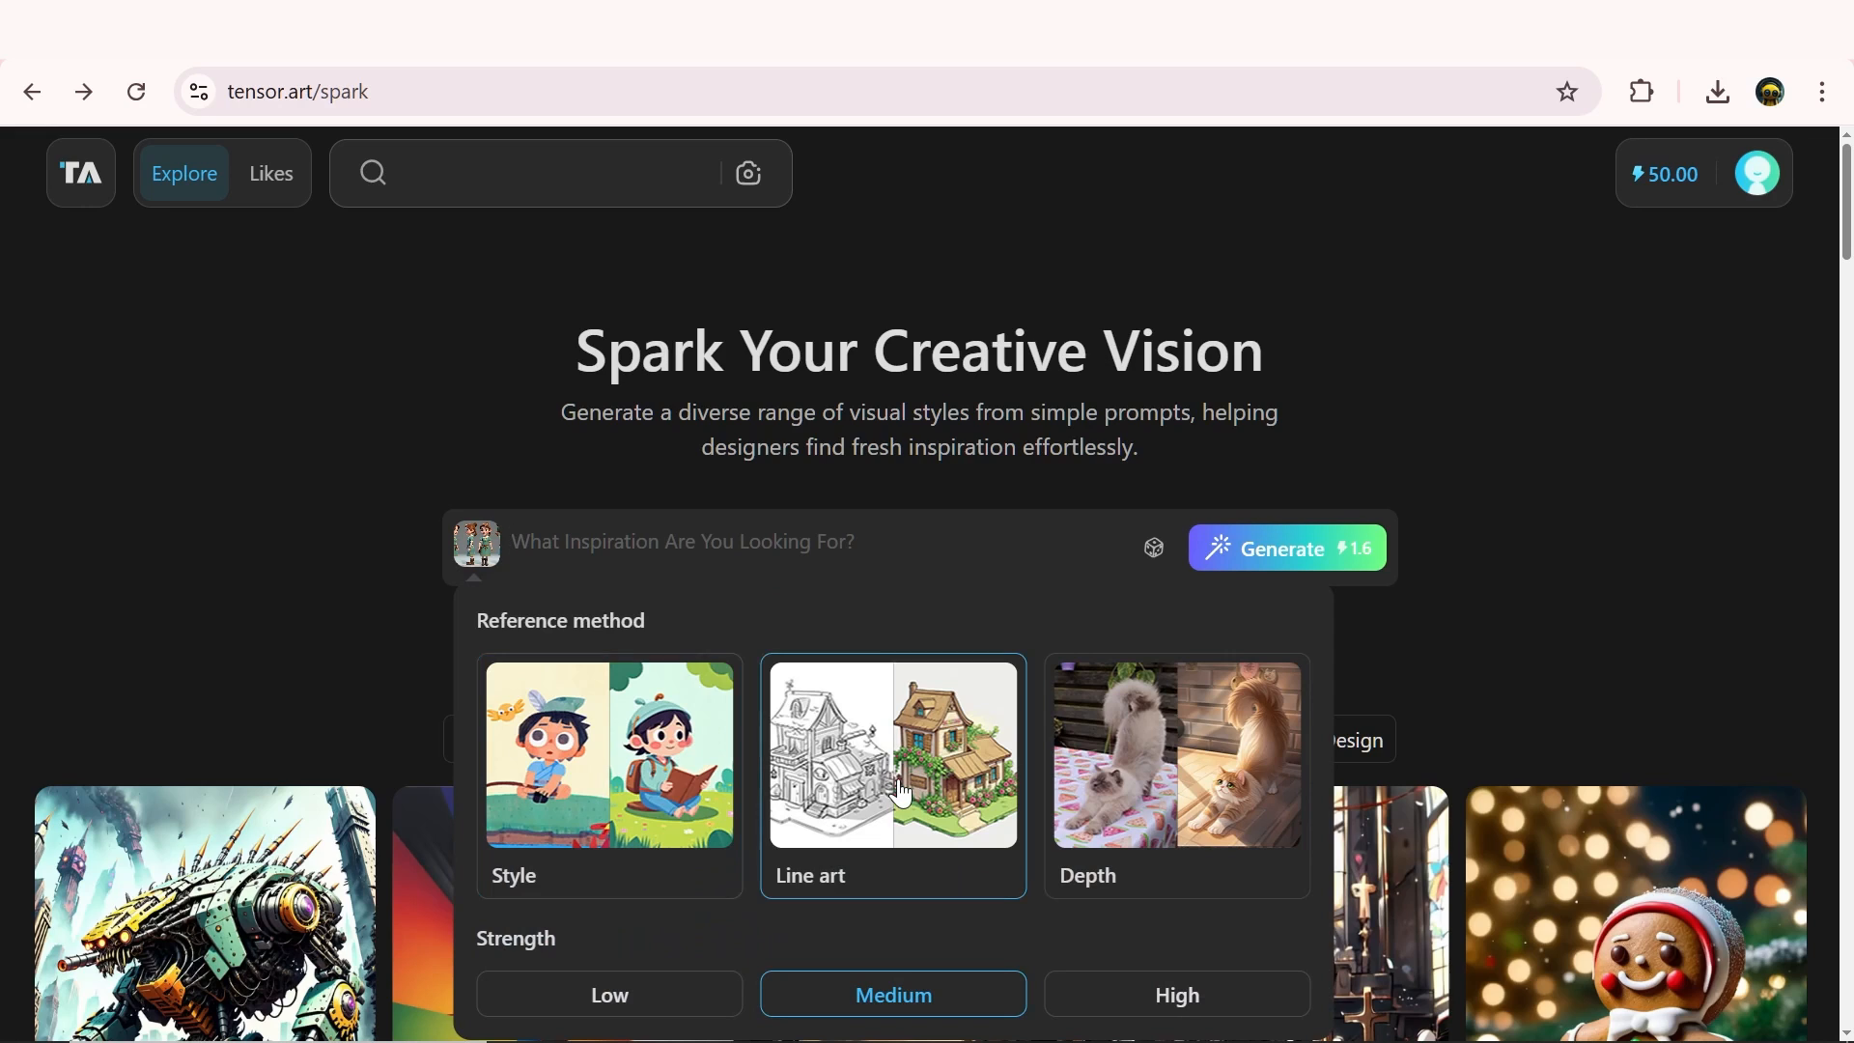
pyautogui.click(1228, 770)
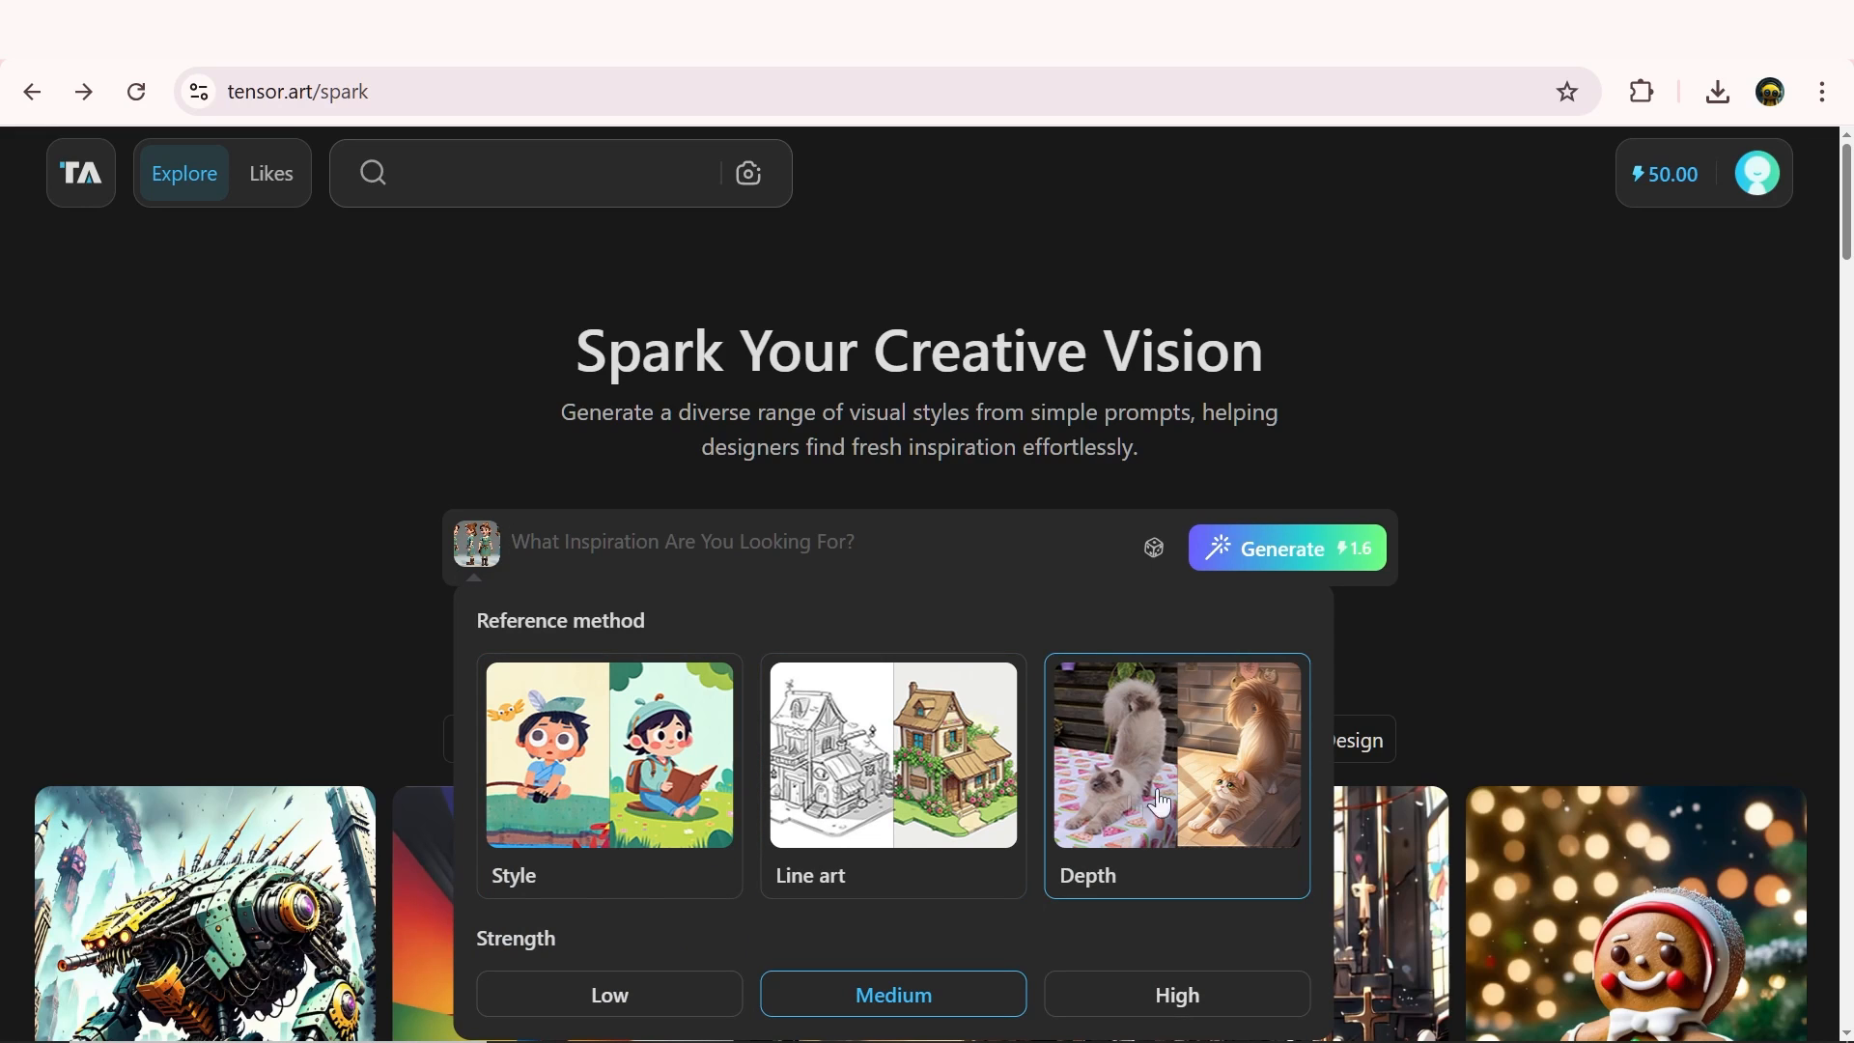
# Switch the reference method to Style, try High strength and set it back to Medium
pyautogui.click(634, 817)
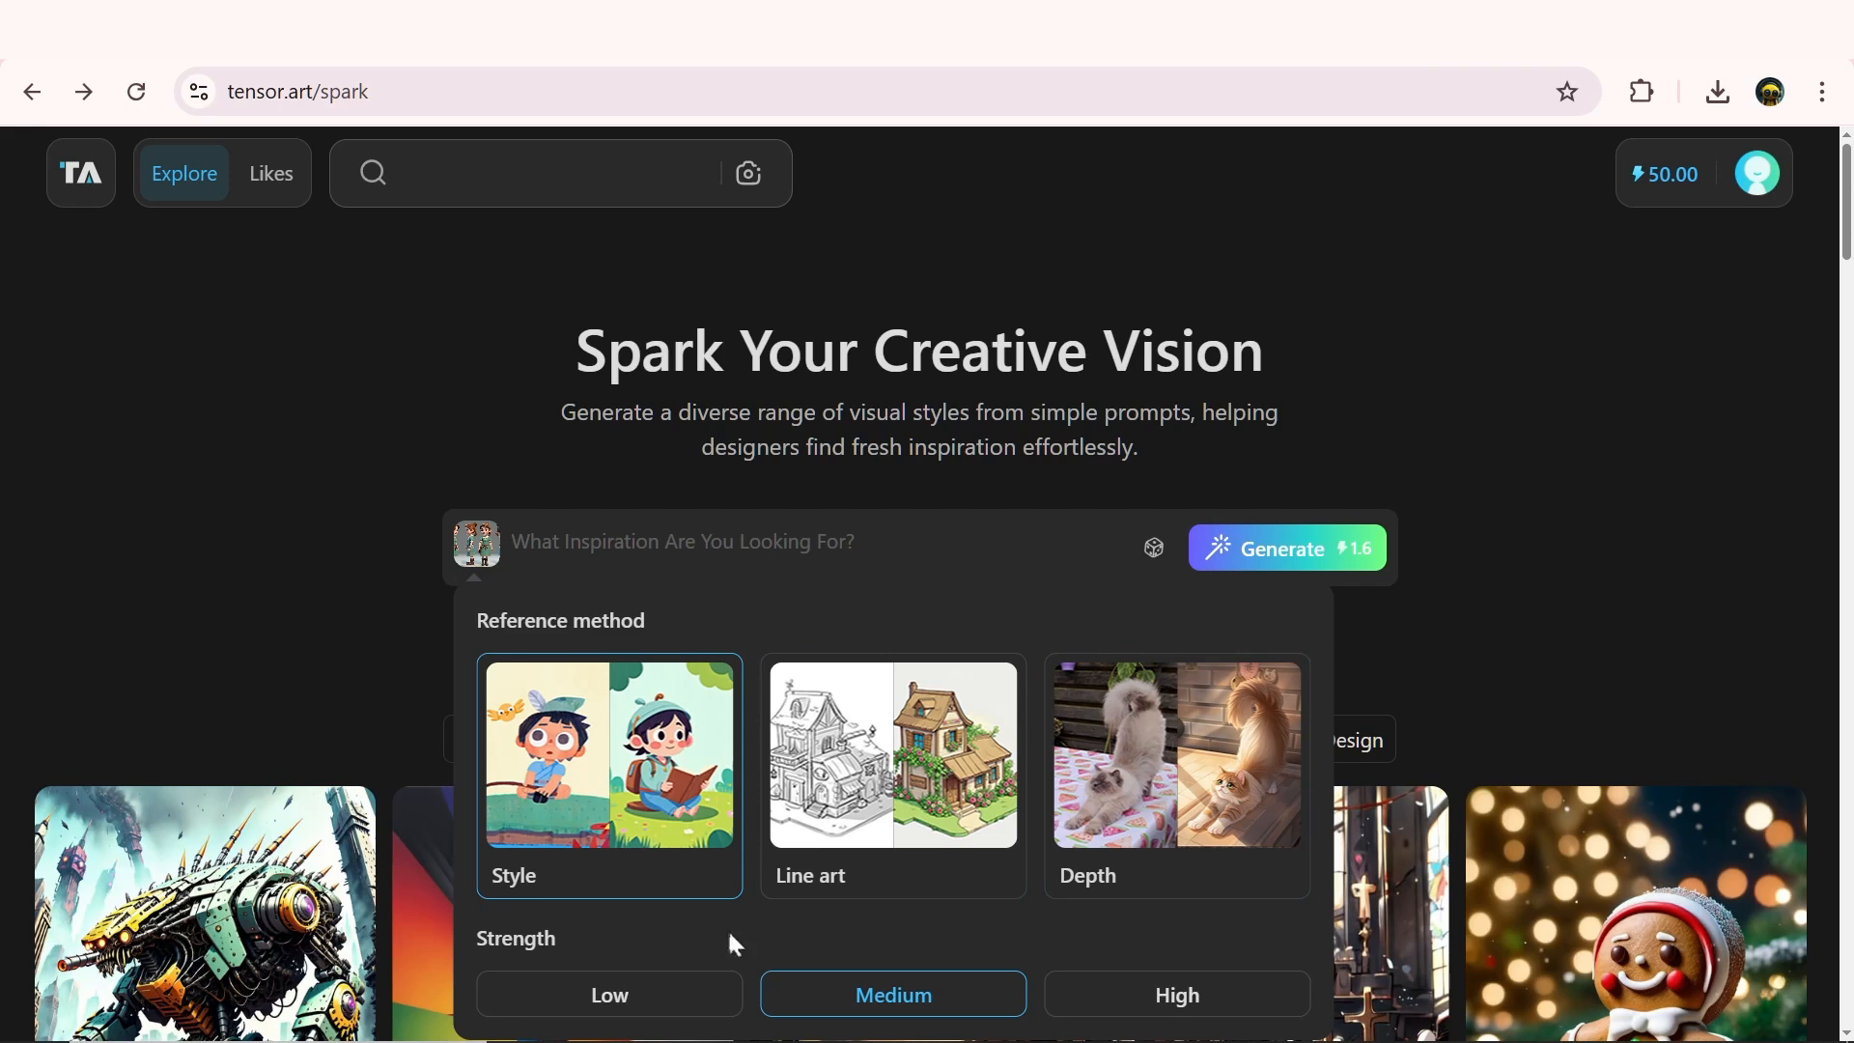
pyautogui.click(1187, 1004)
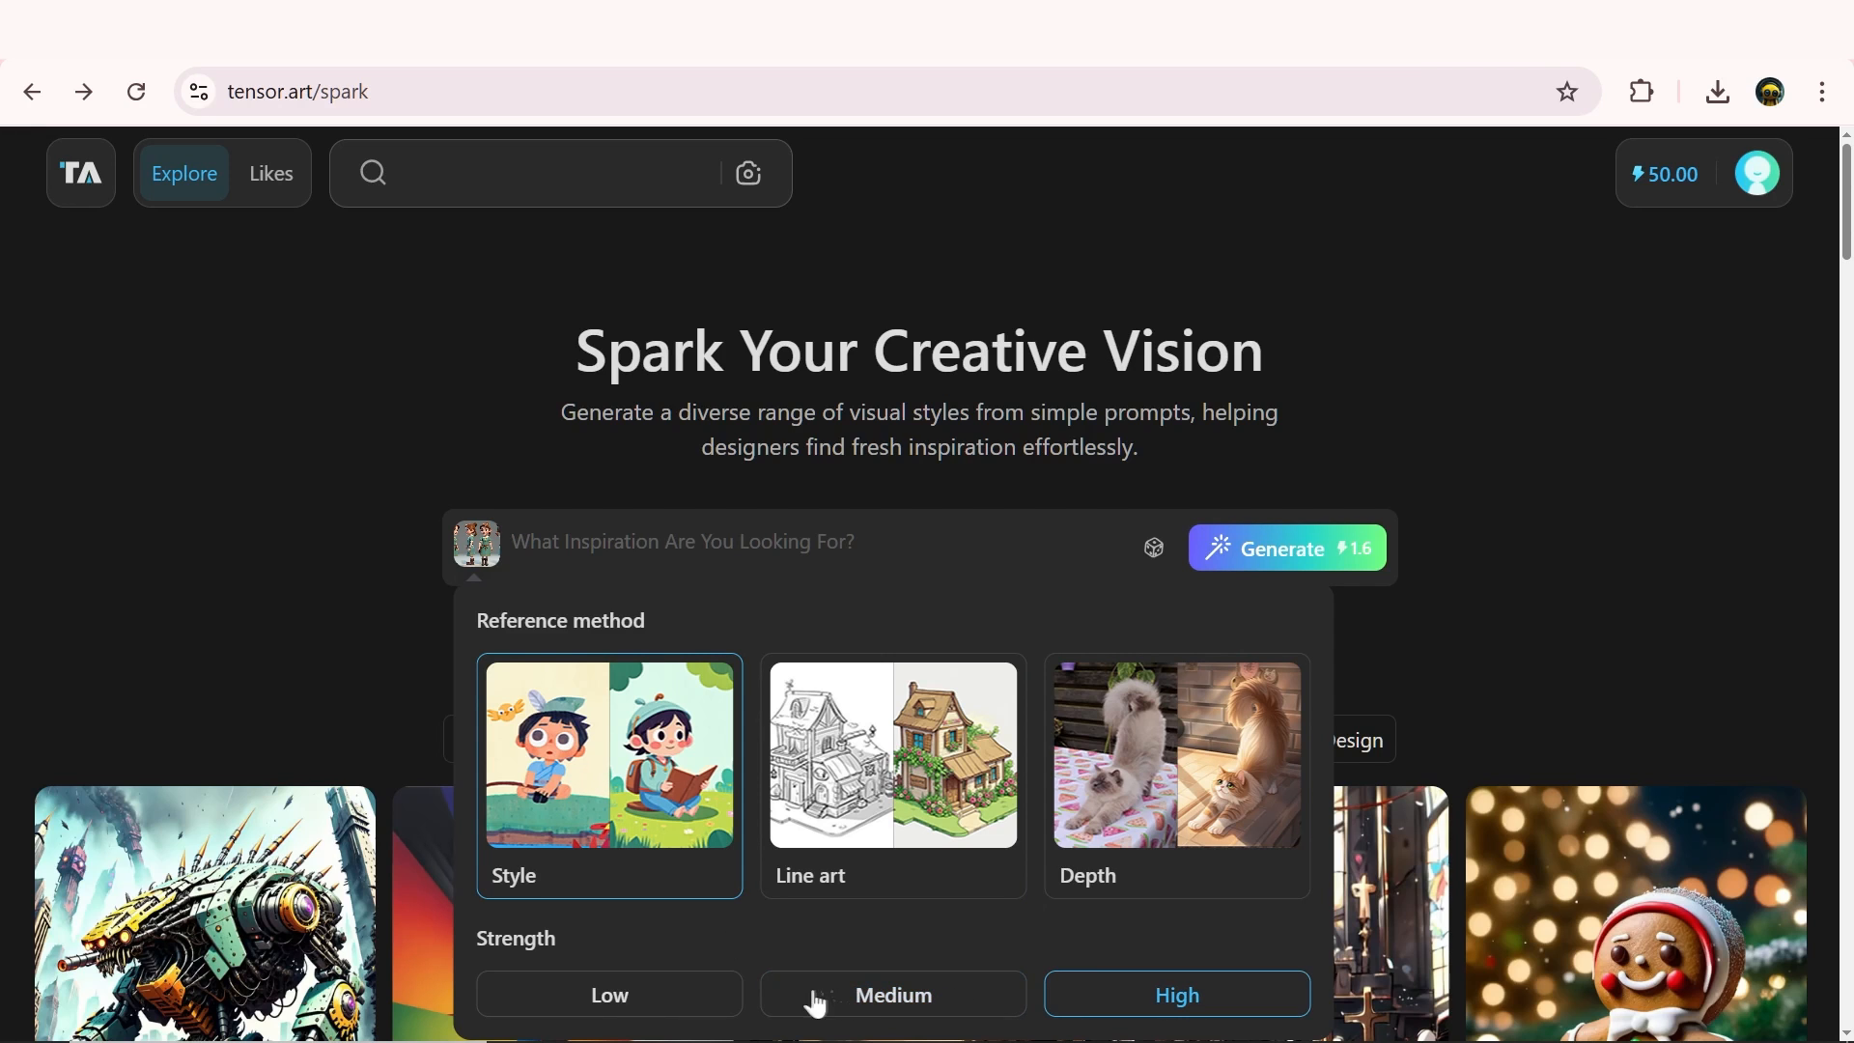
pyautogui.click(1004, 1012)
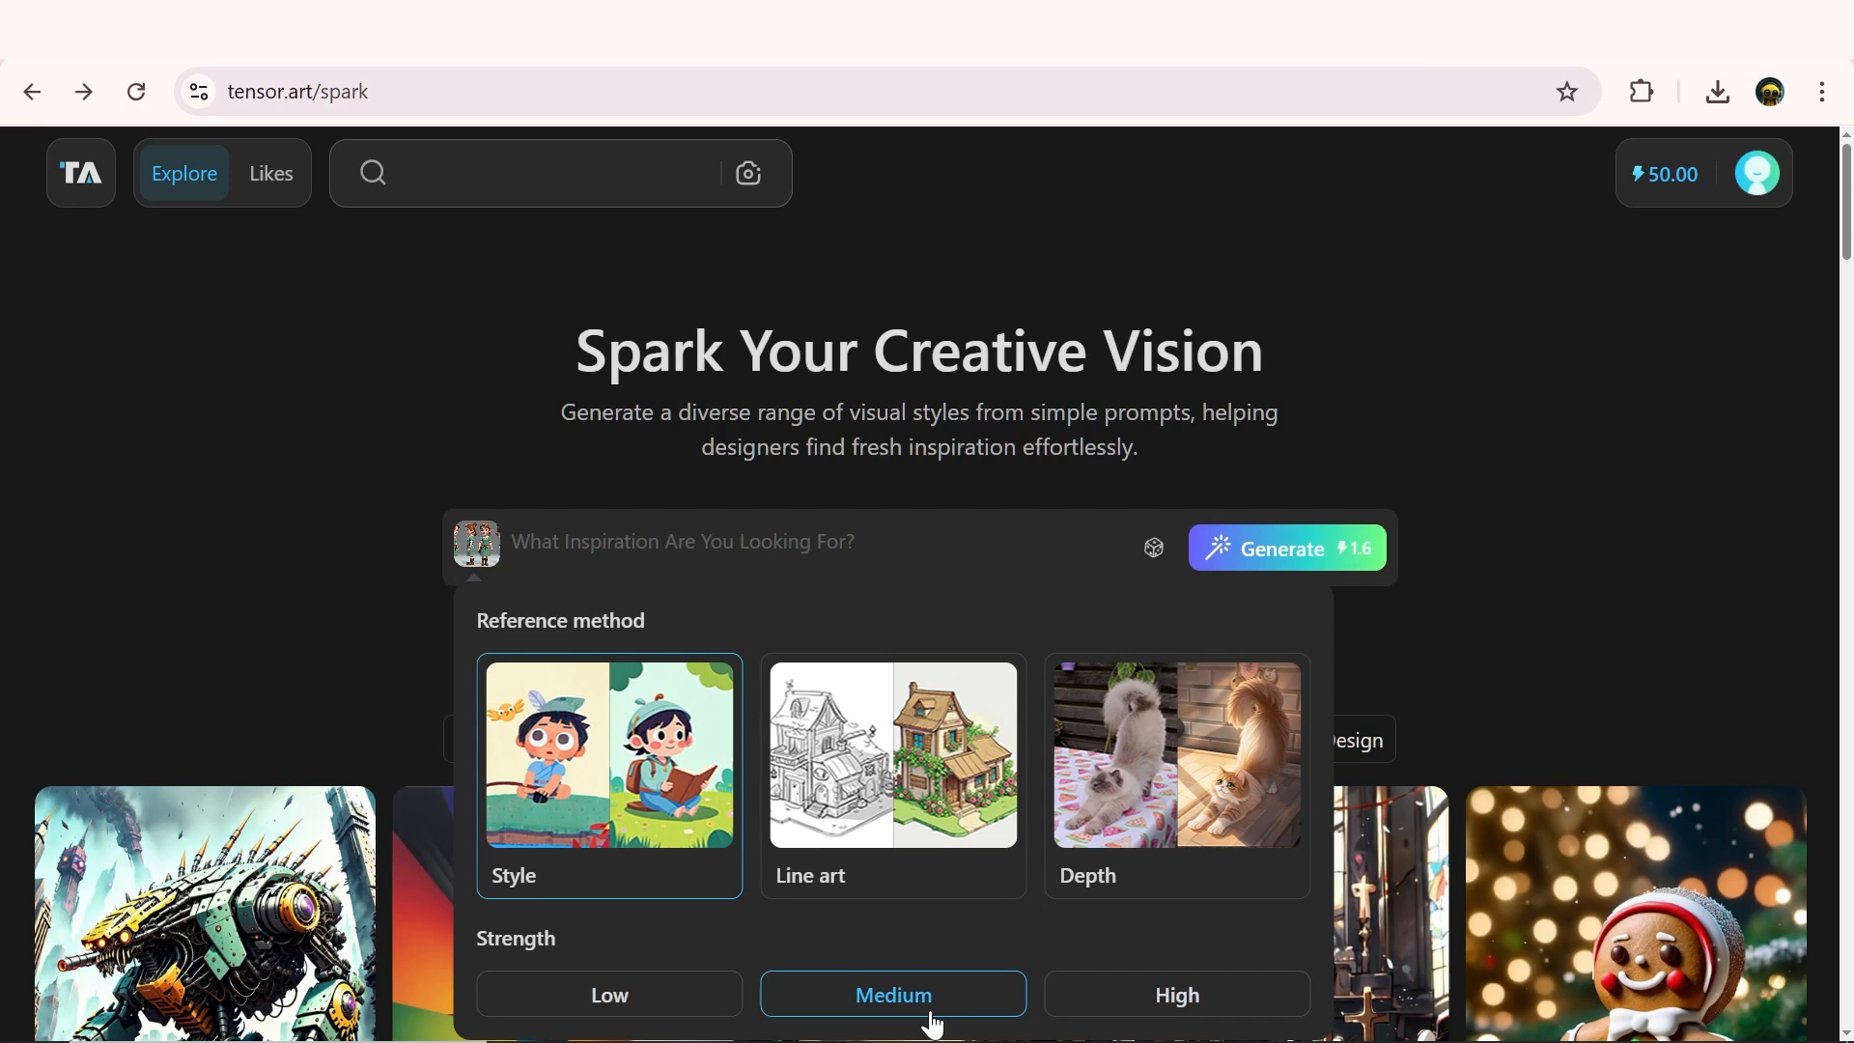
# Generate Spark images from the pasted prompt describing a stylized 3D young girl in an enchanted forest reaching toward a glowing fairy
pyautogui.scroll(-10, 922, 1013)
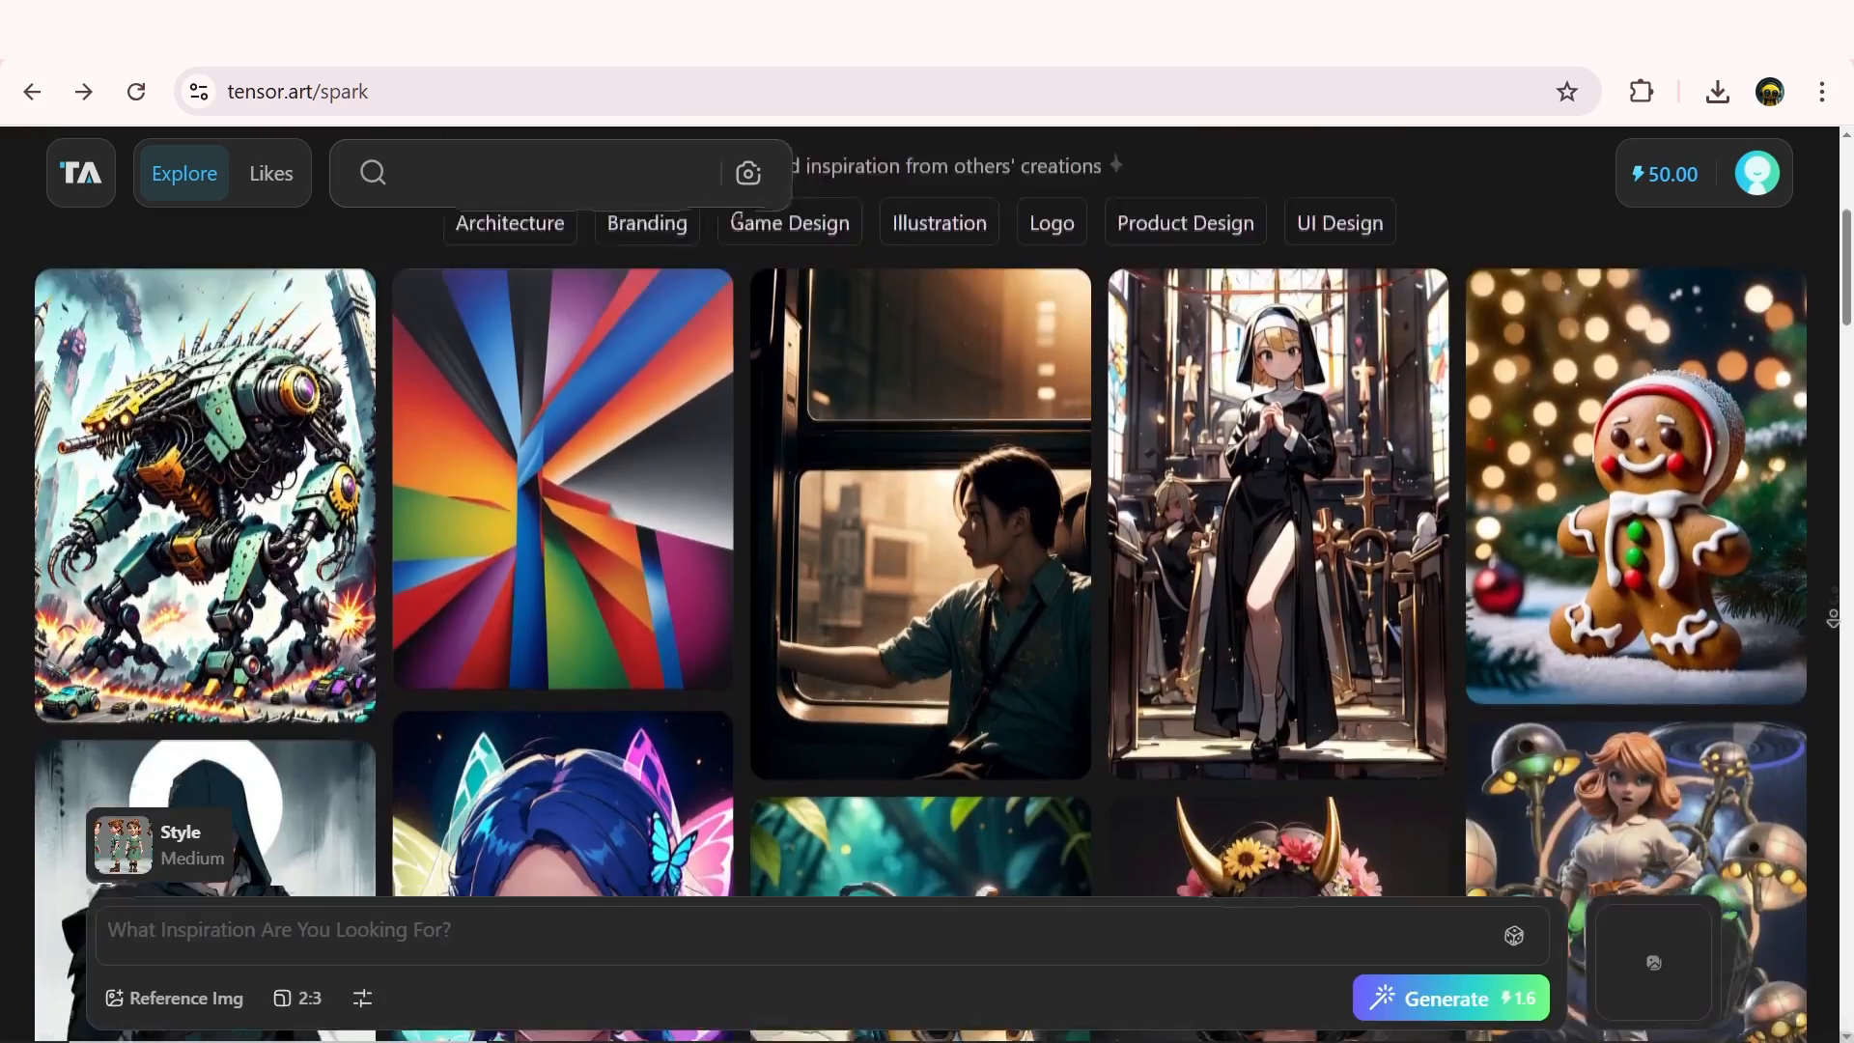
pyautogui.scroll(-5, 1617, 896)
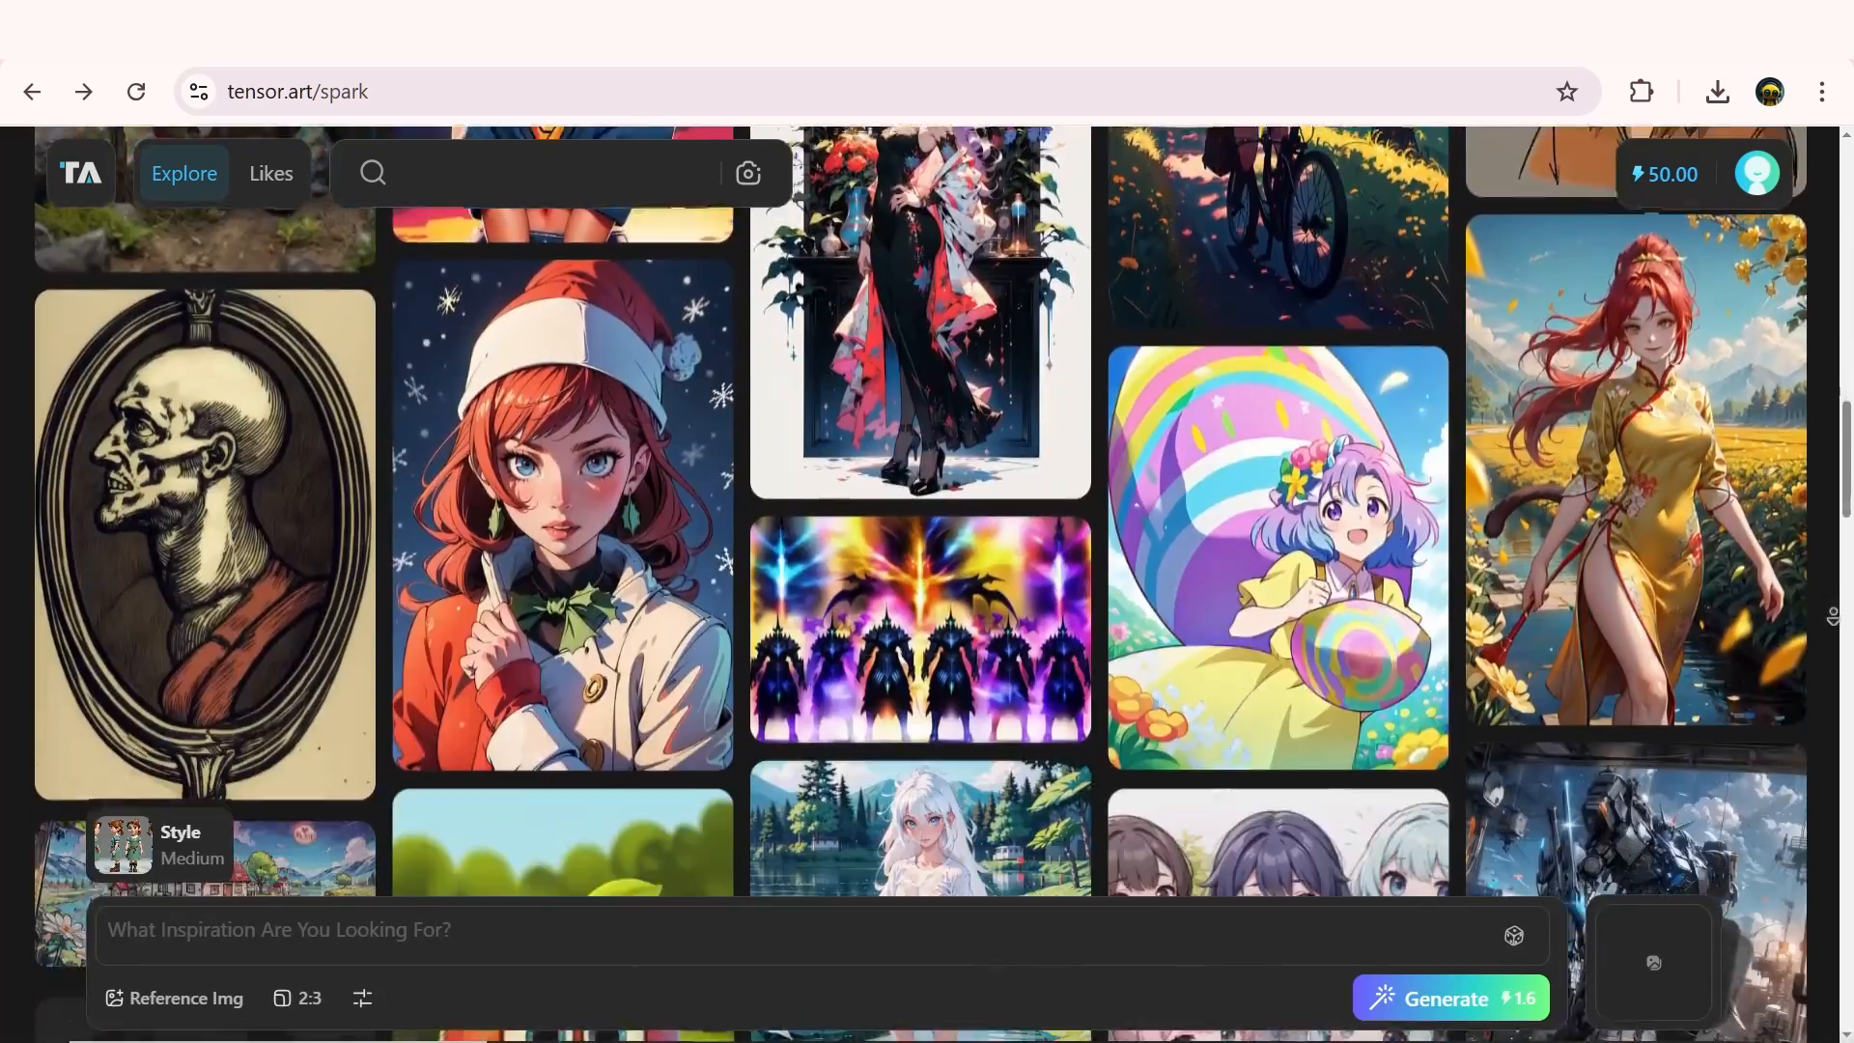
pyautogui.click(1617, 896)
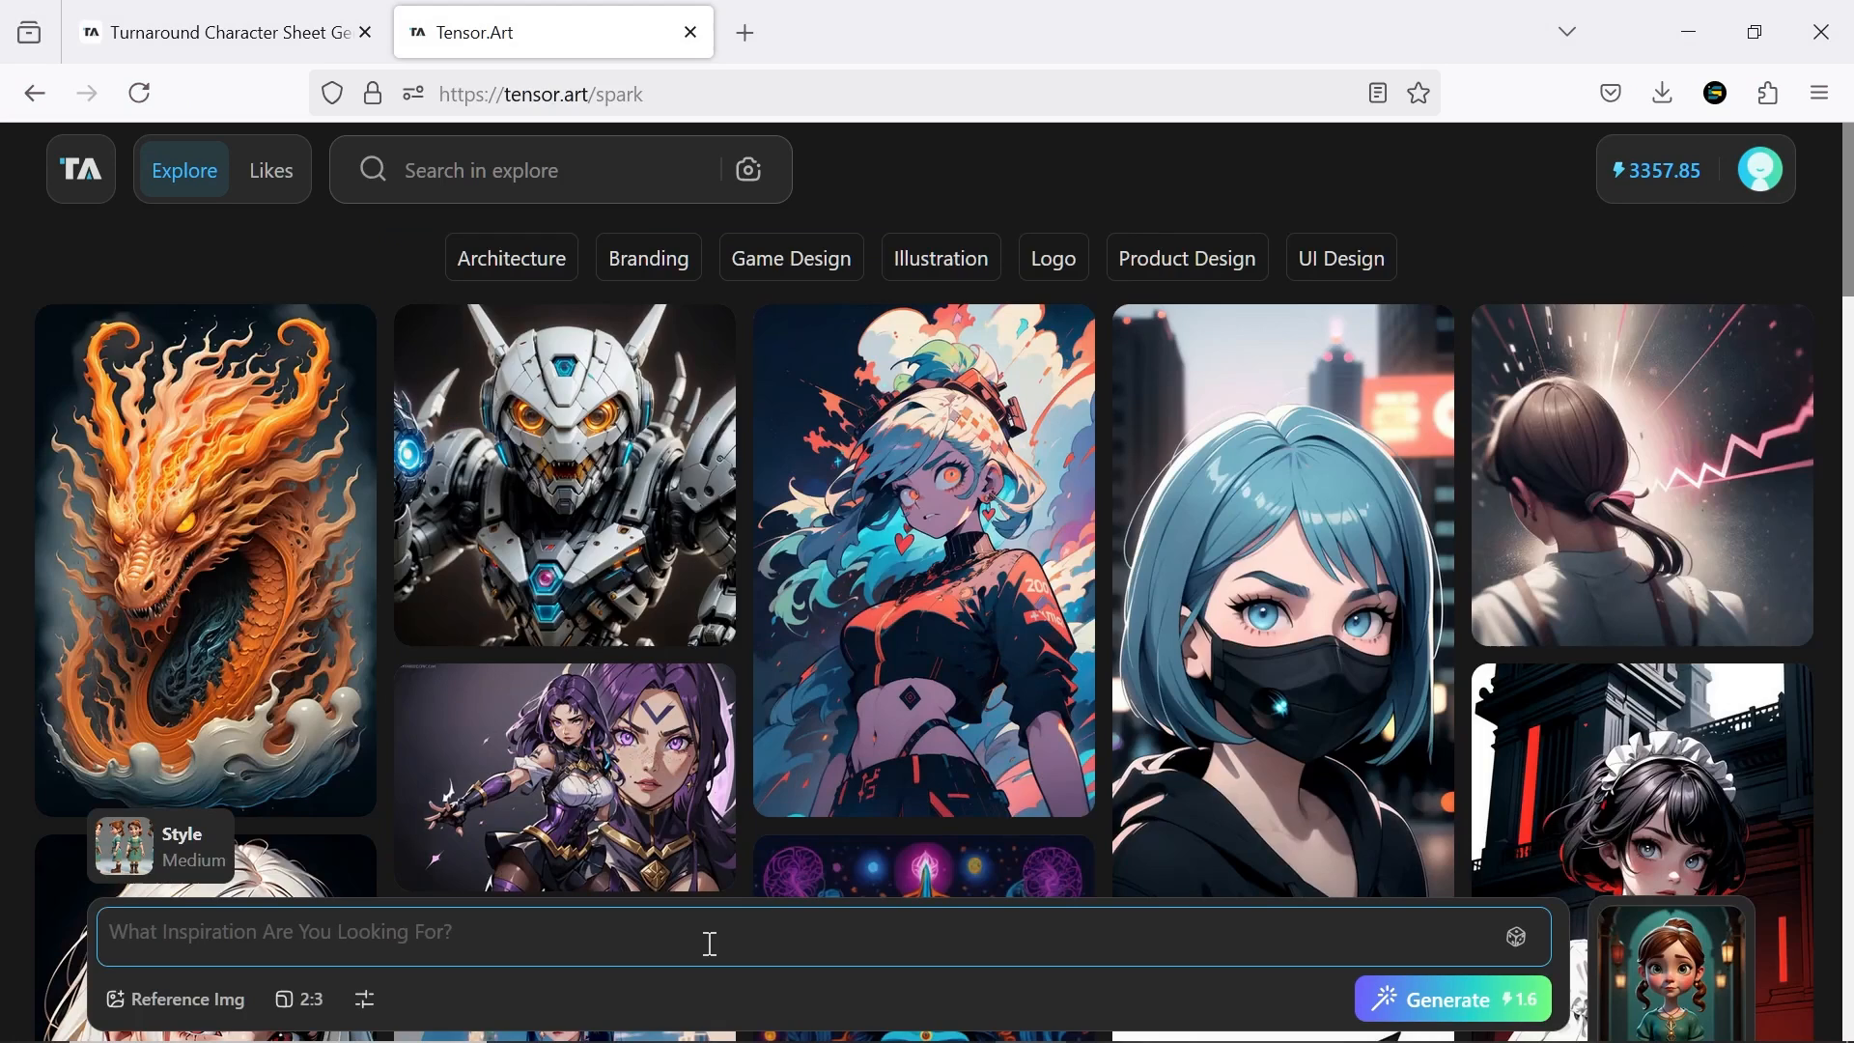
pyautogui.hotkey('ctrl', 'v')
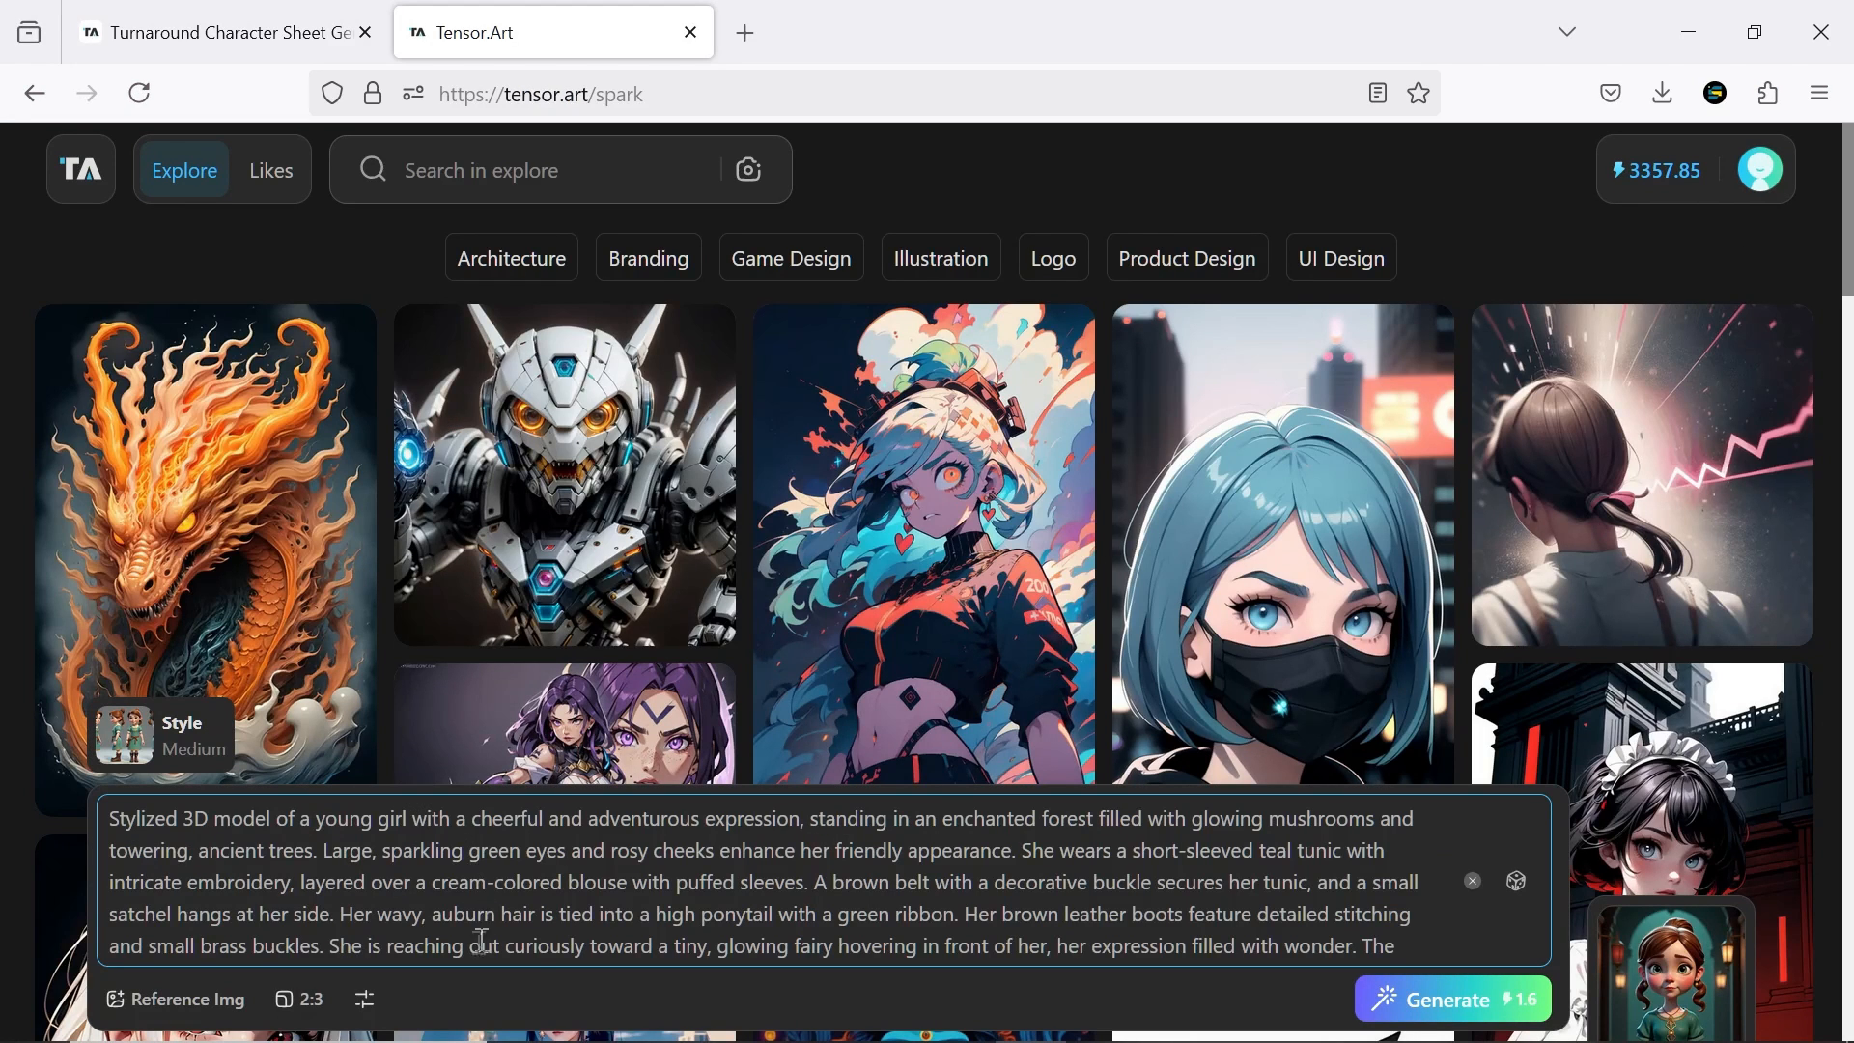
pyautogui.moveTo(364, 1001)
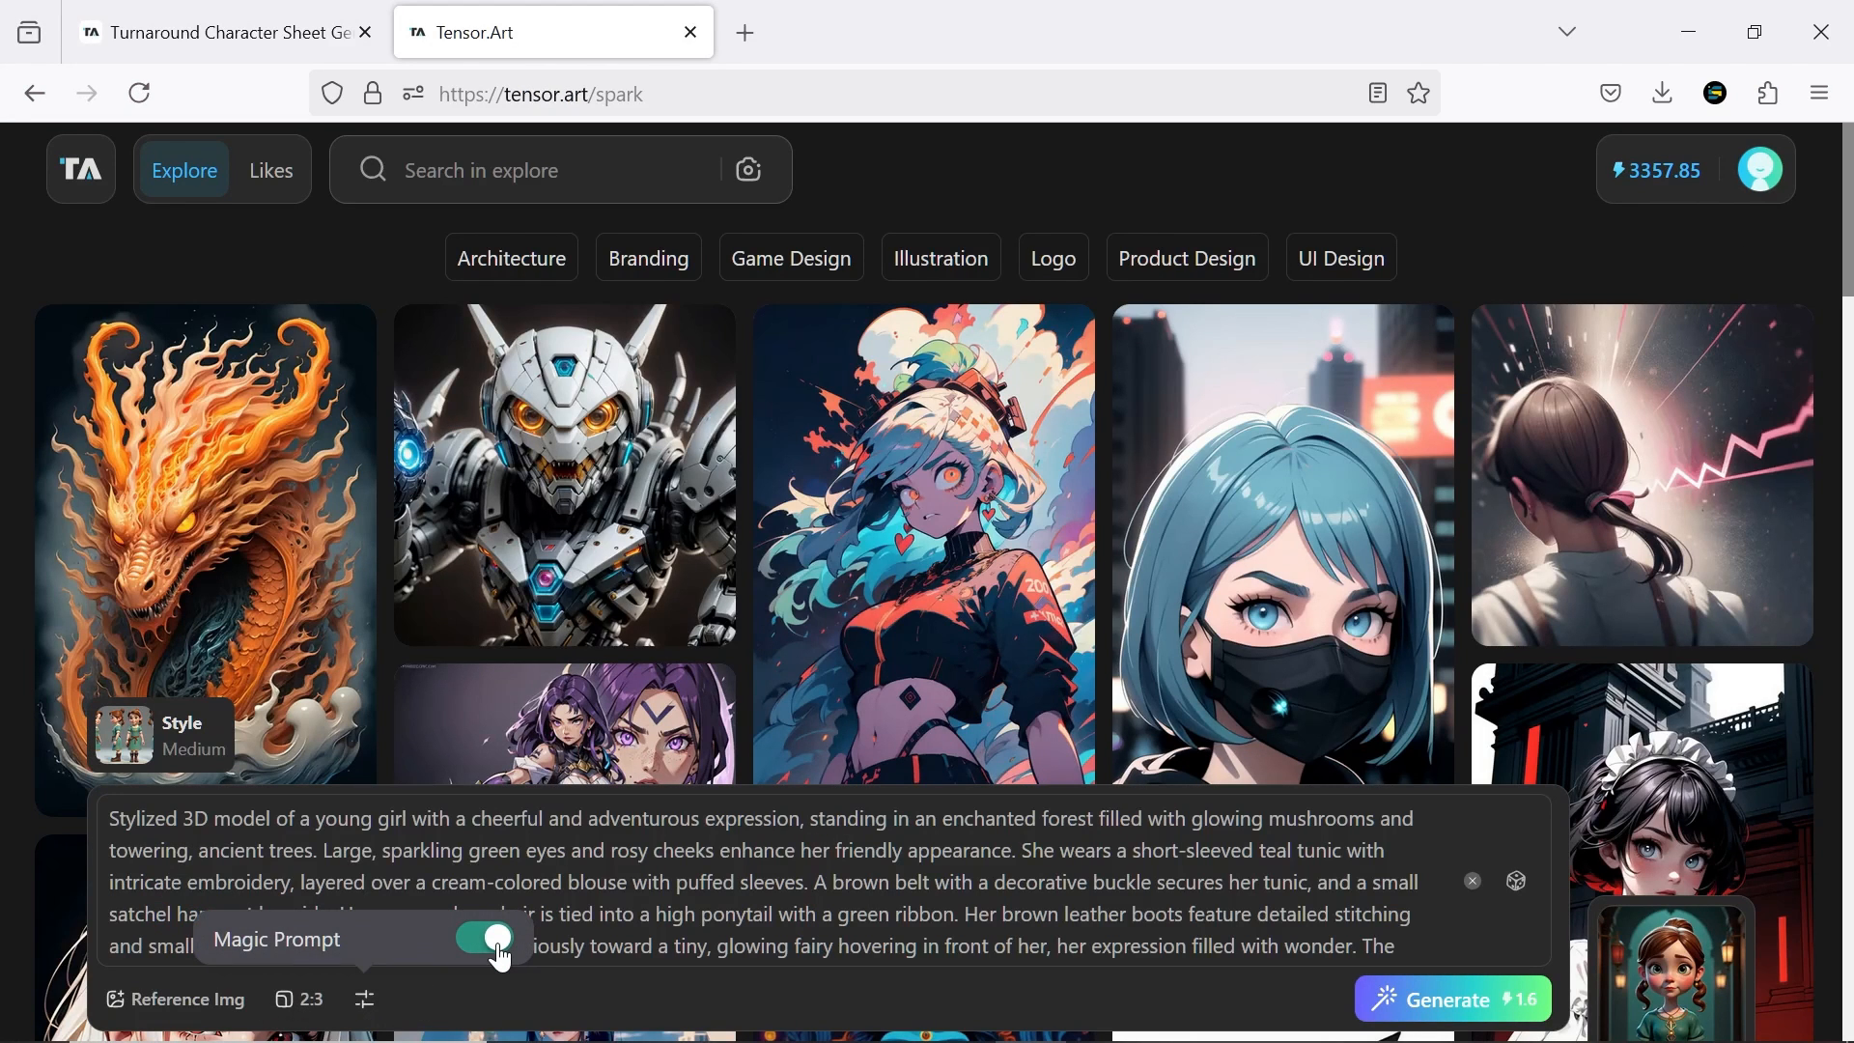
pyautogui.click(1437, 1001)
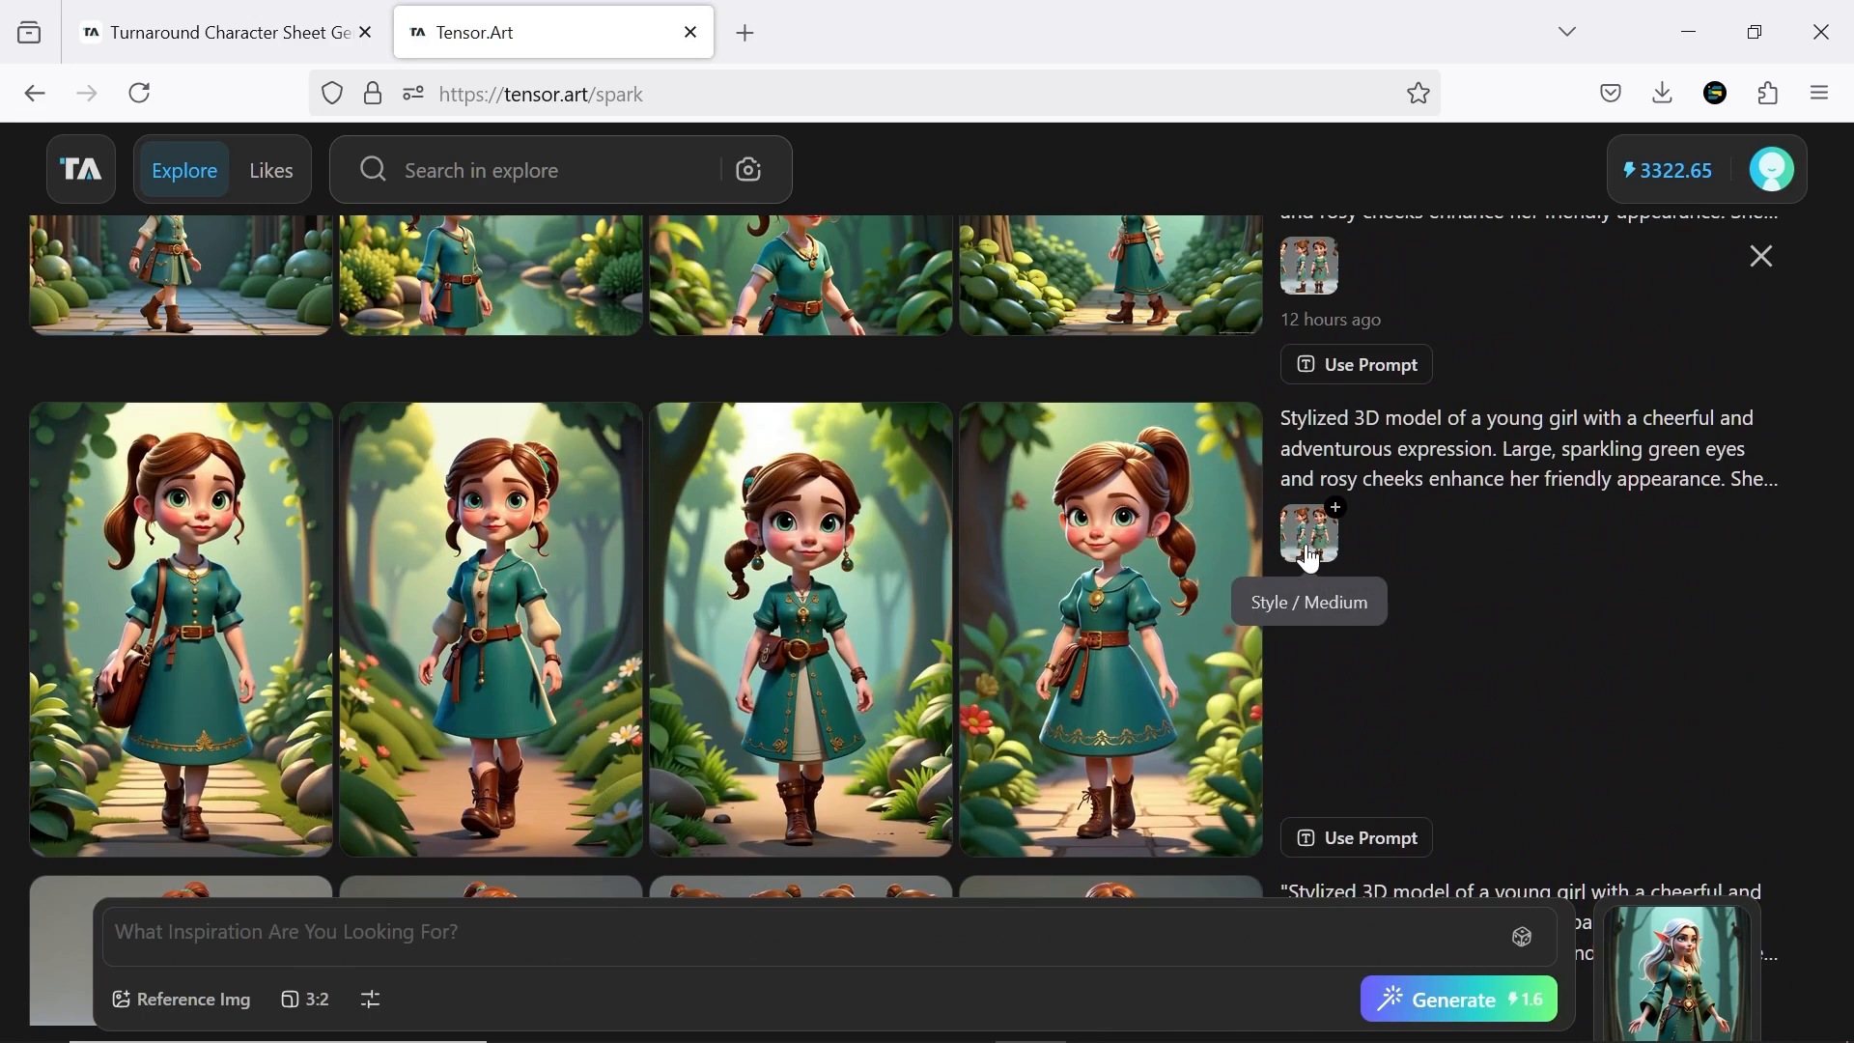
# Review the generated images of the young girl and the elf woman, viewing their character sheet reference images enlarged
pyautogui.click(1308, 540)
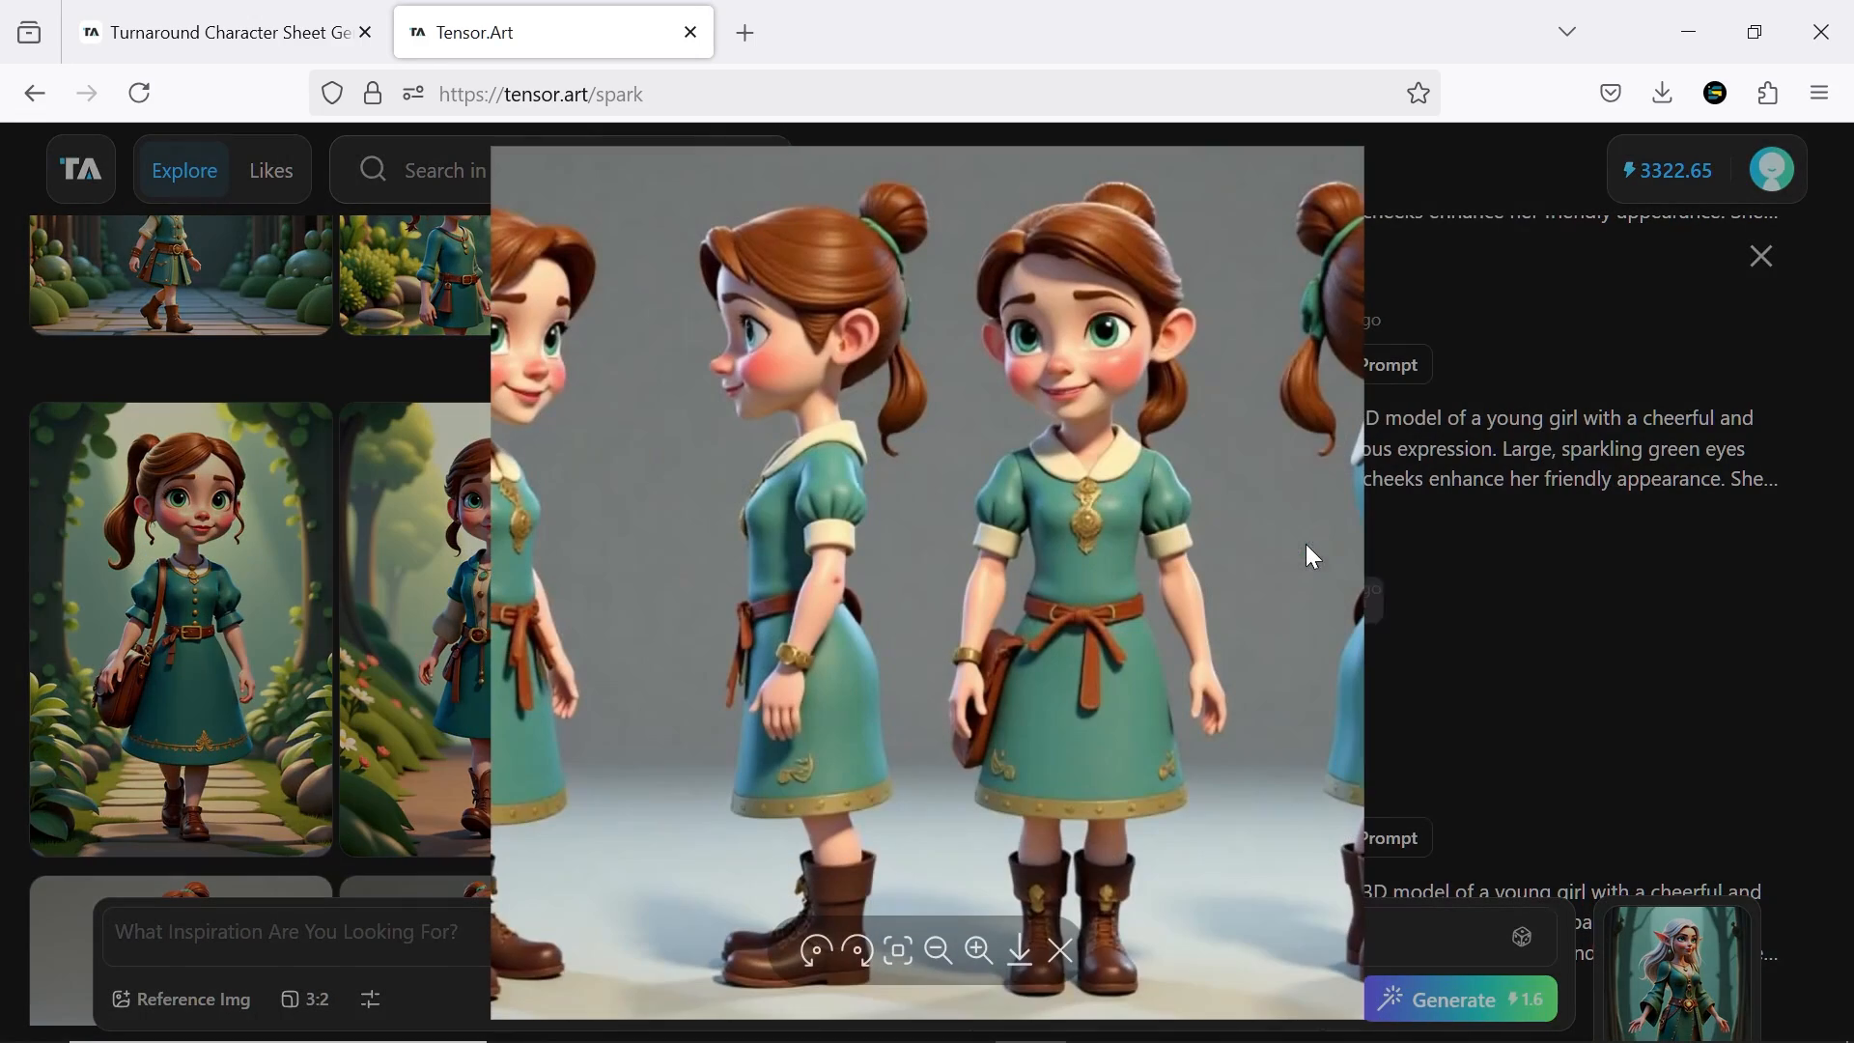
pyautogui.middleClick(1668, 585)
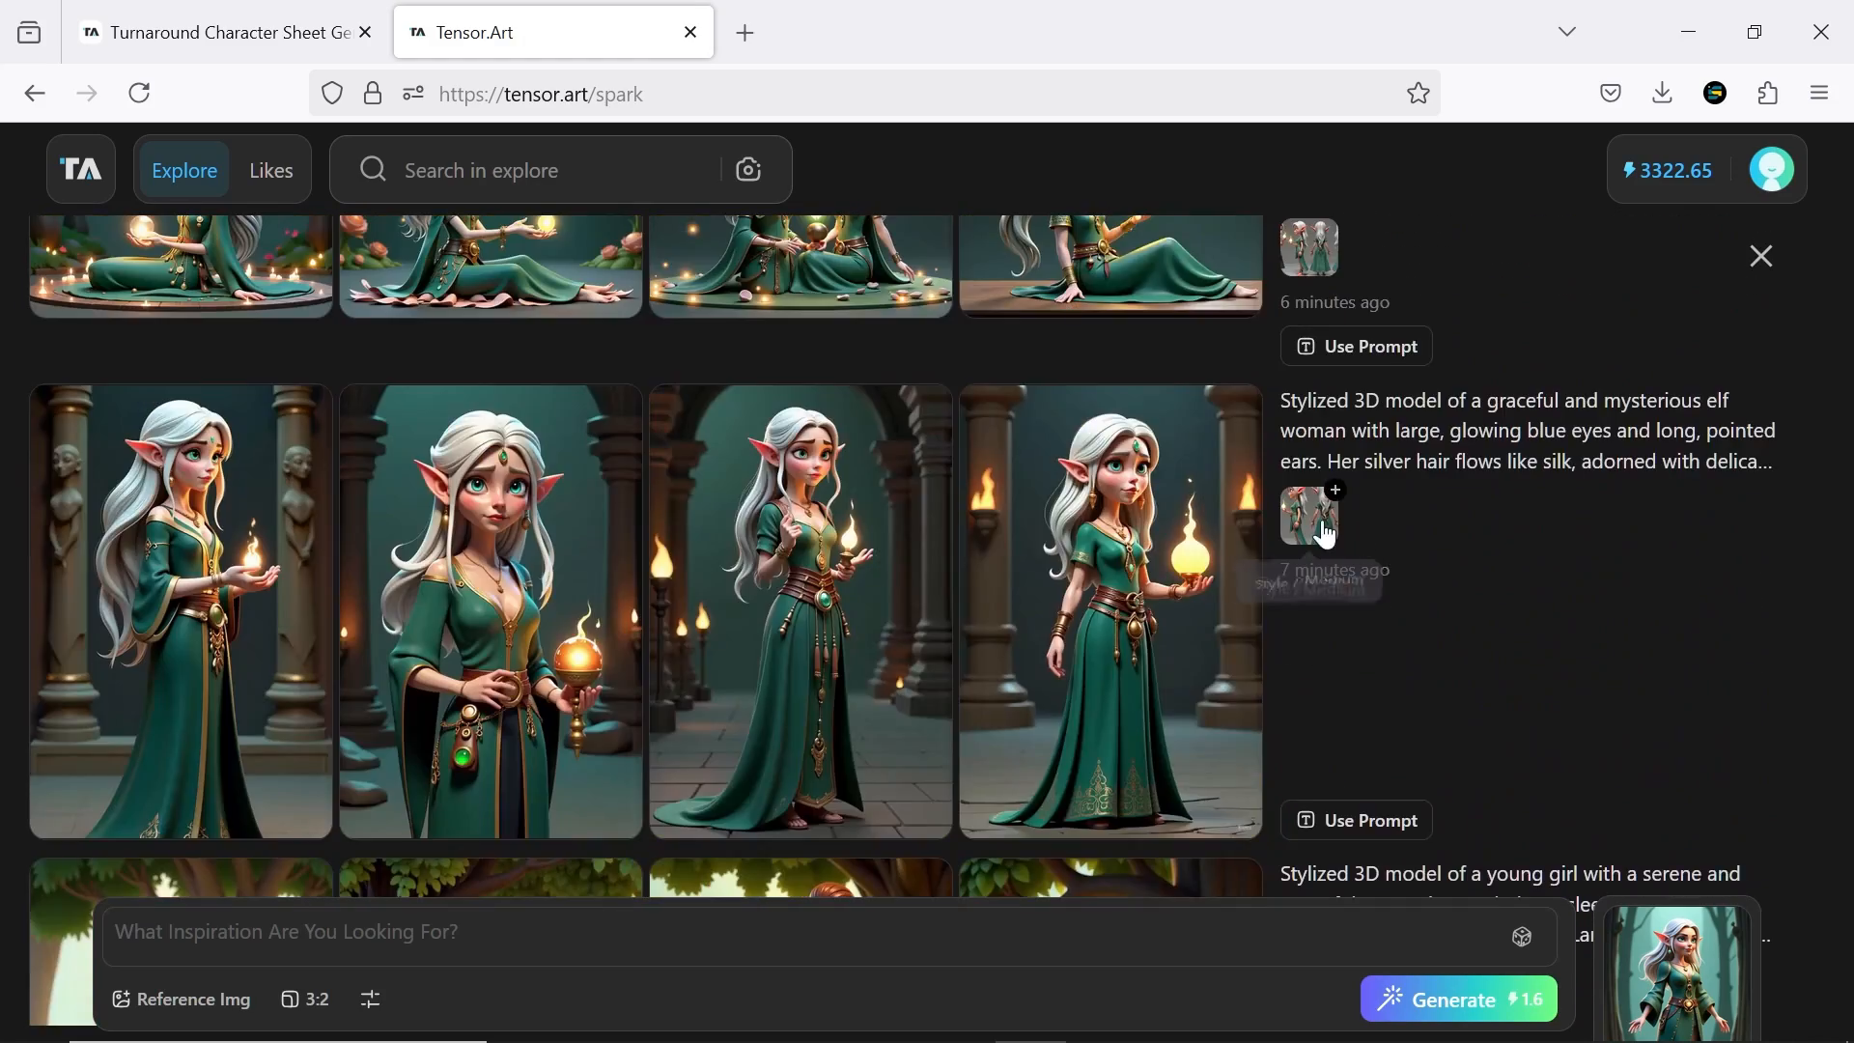
pyautogui.click(1080, 739)
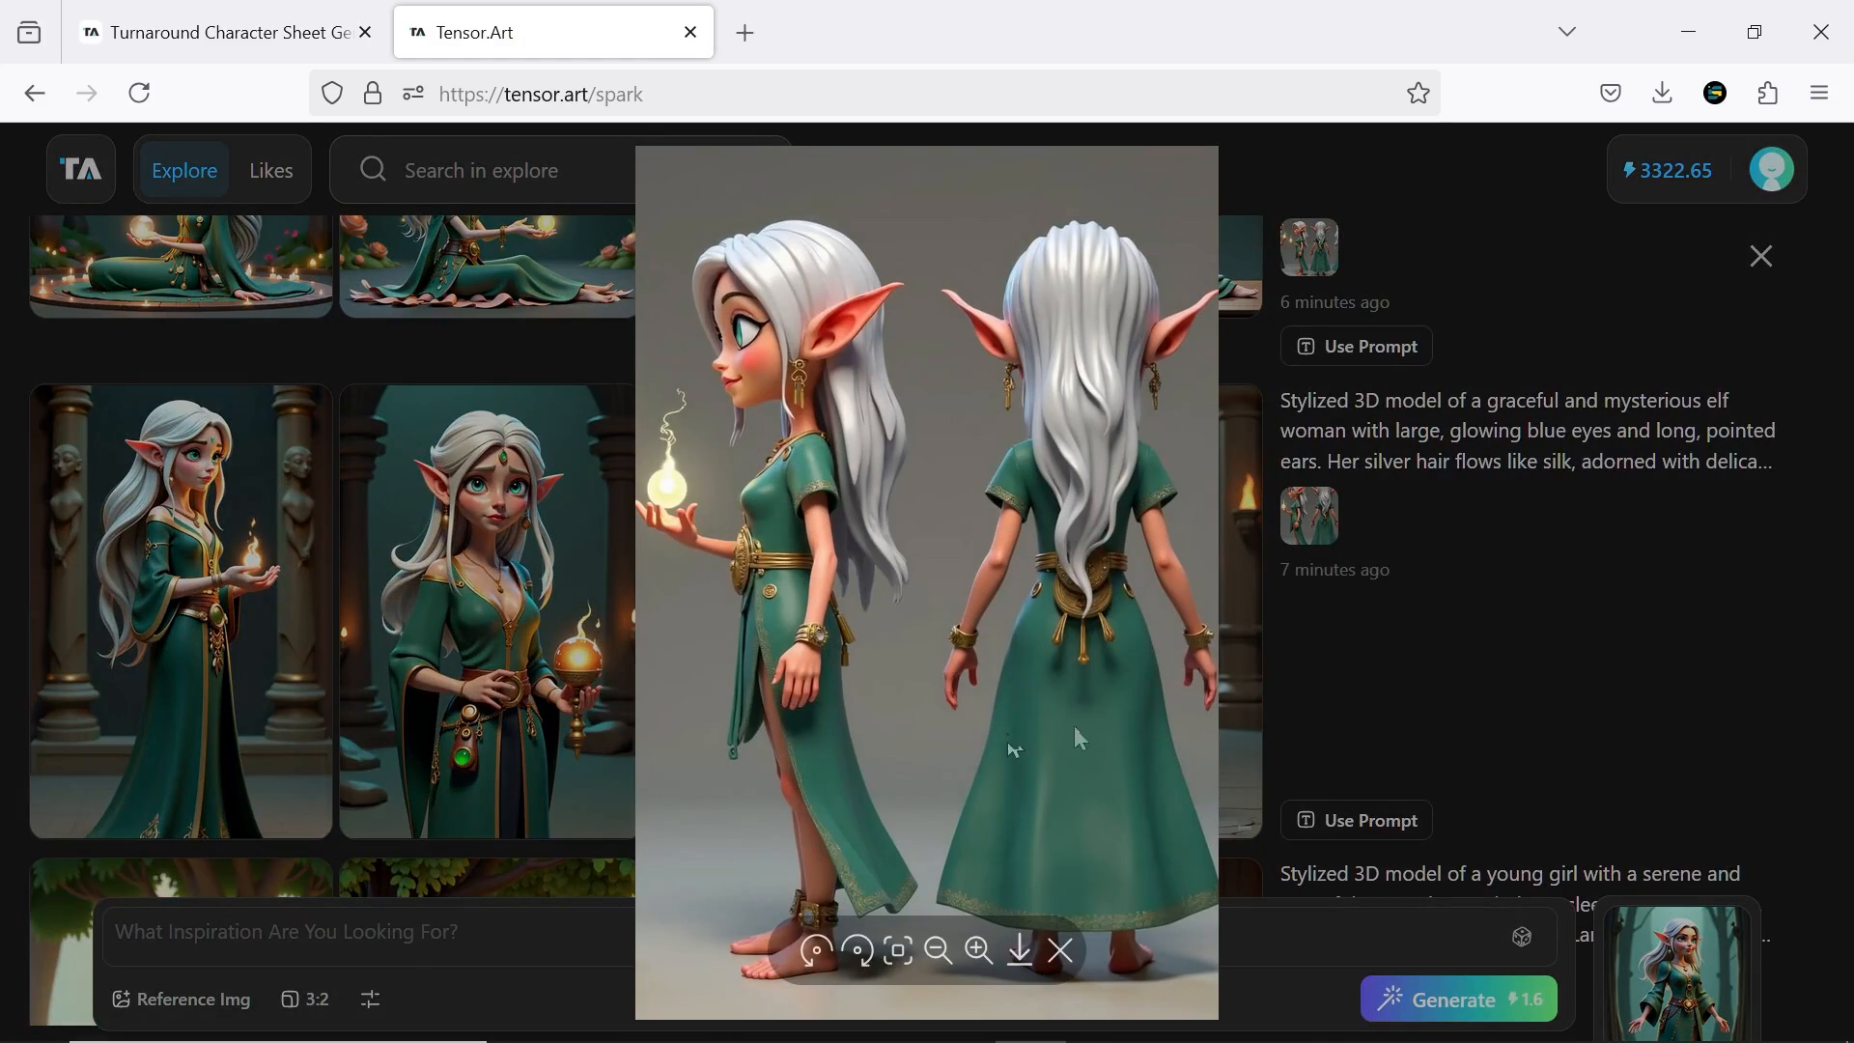
pyautogui.click(1647, 659)
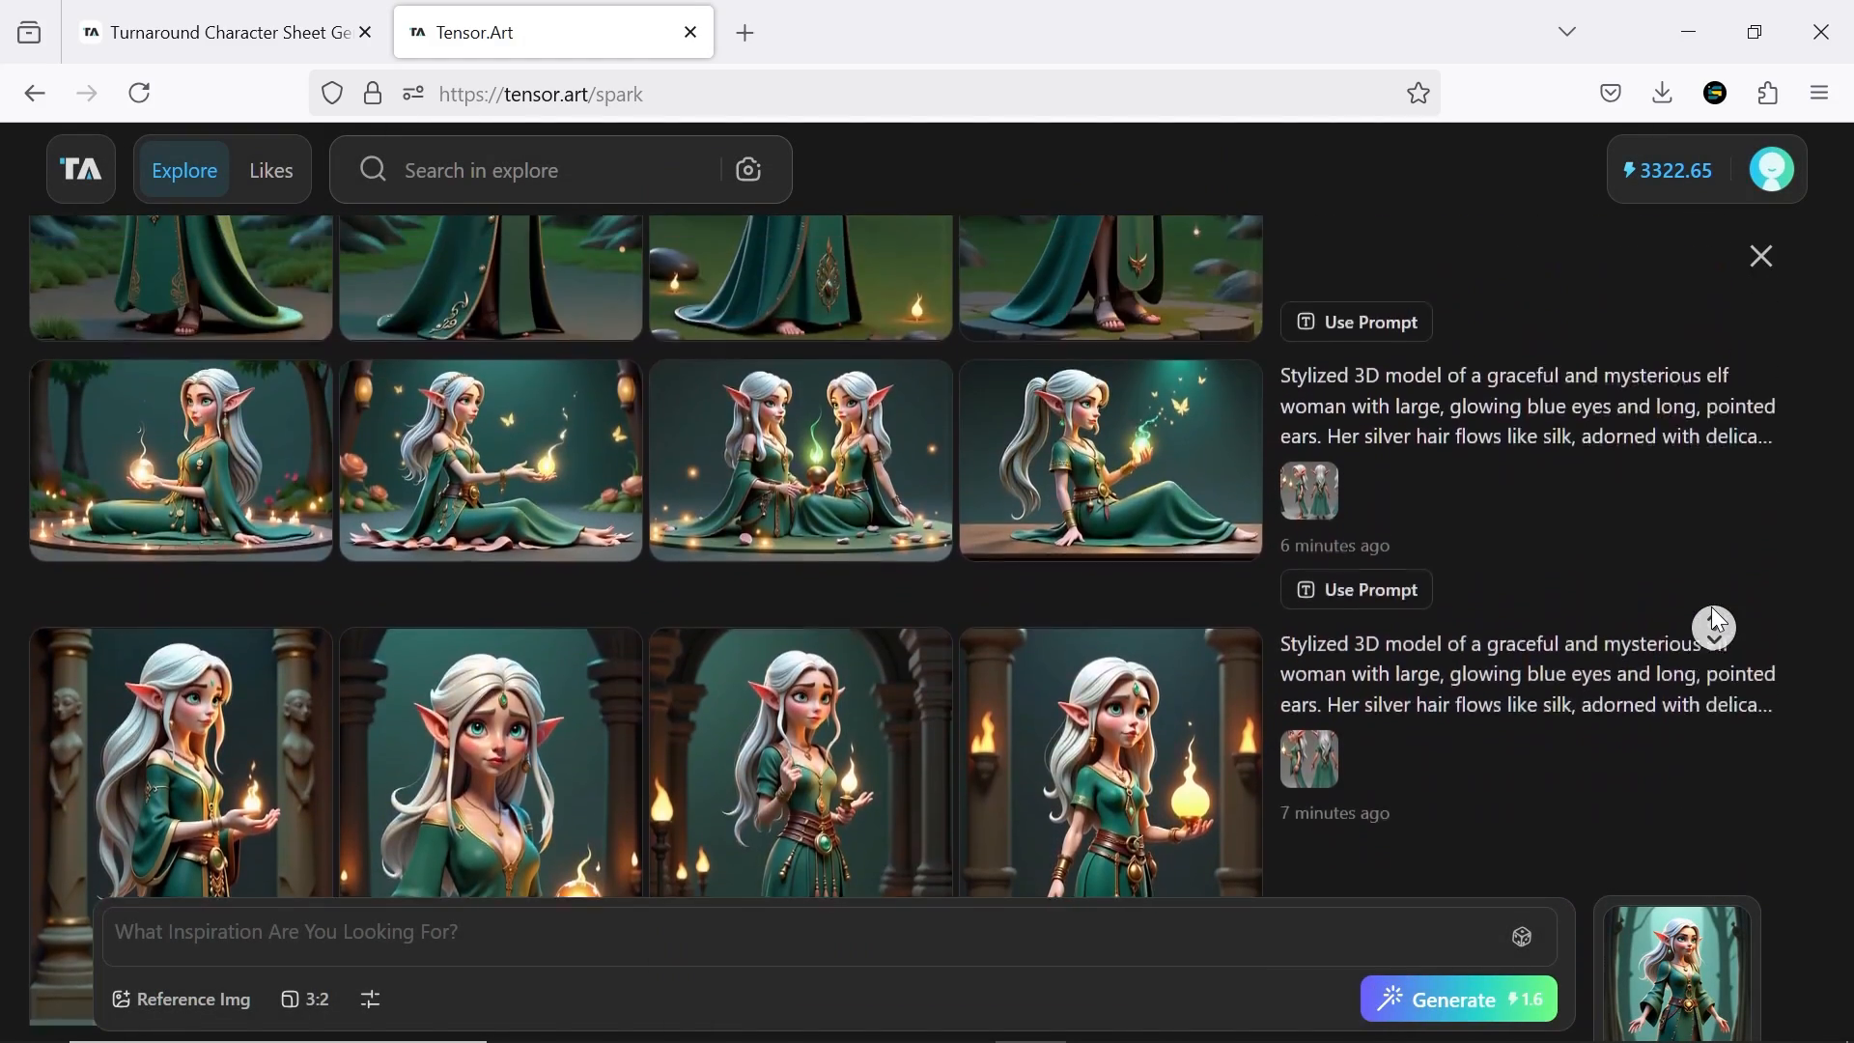